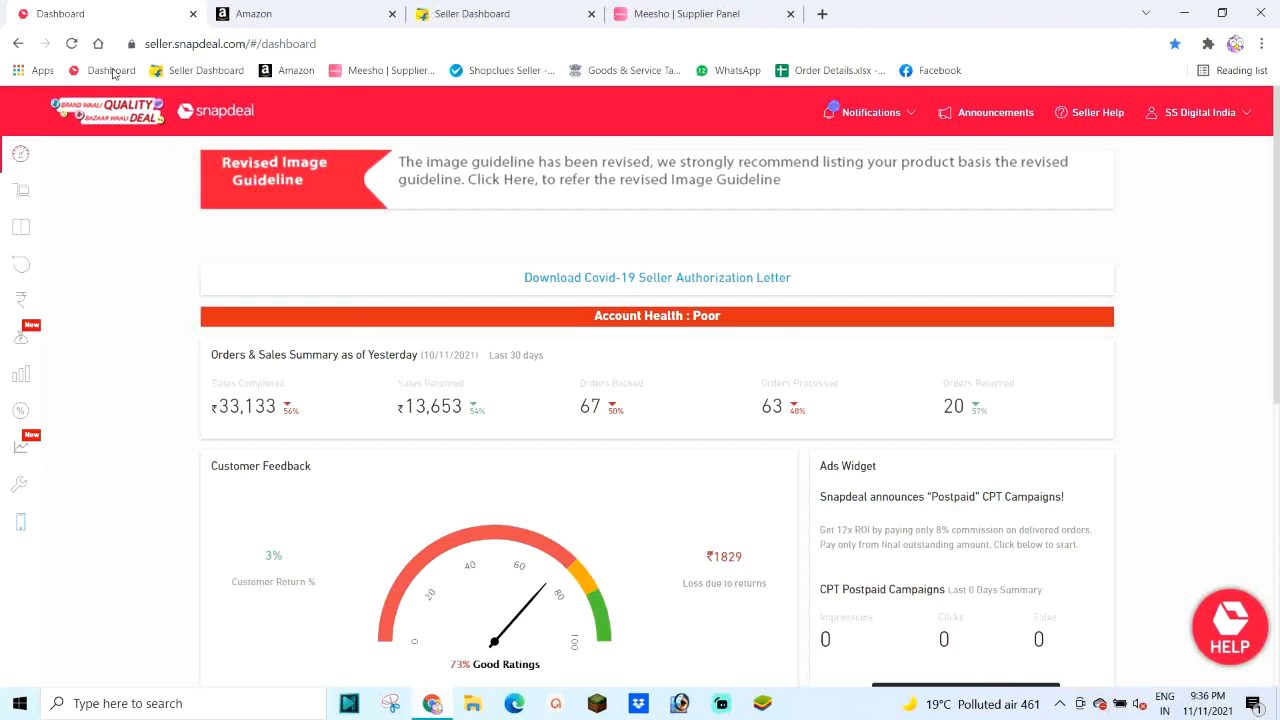
# Step: Look over the Amazon, Flipkart and Meesho seller tabs, then return to the Snapdeal dashboard
pyautogui.scroll(-1, 432, 436)
pyautogui.scroll(1, 445, 360)
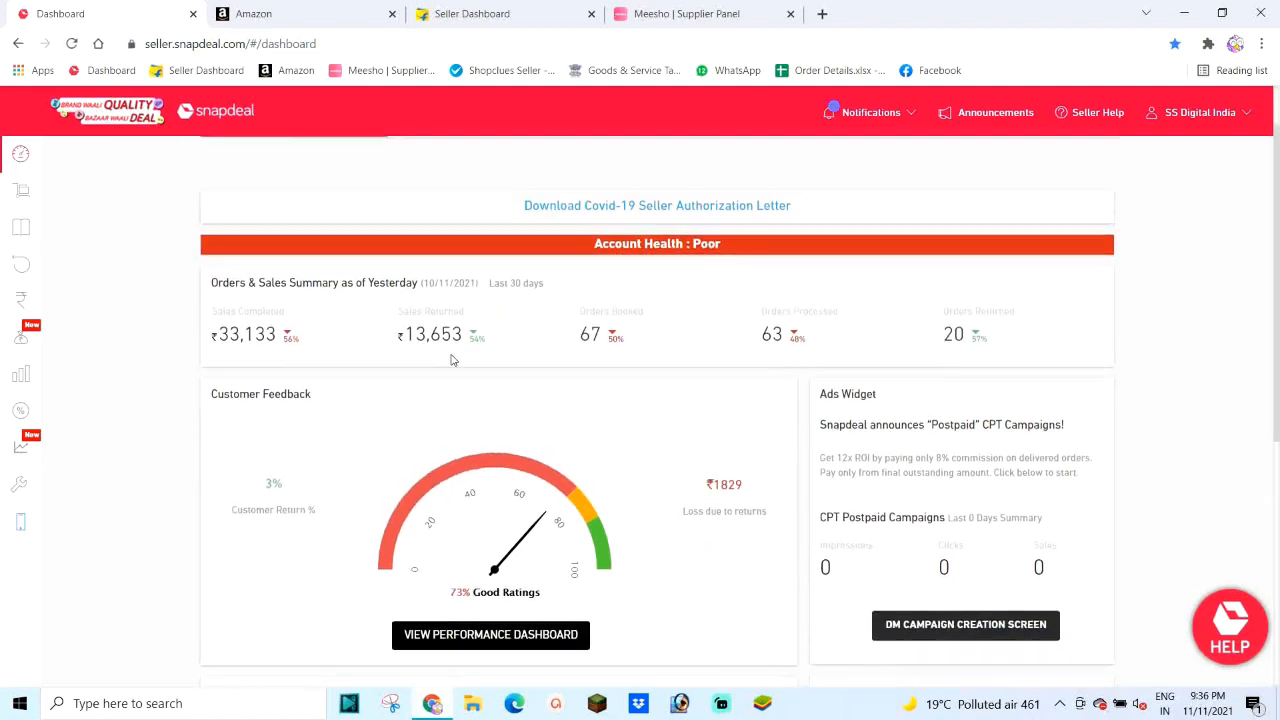
pyautogui.click(262, 14)
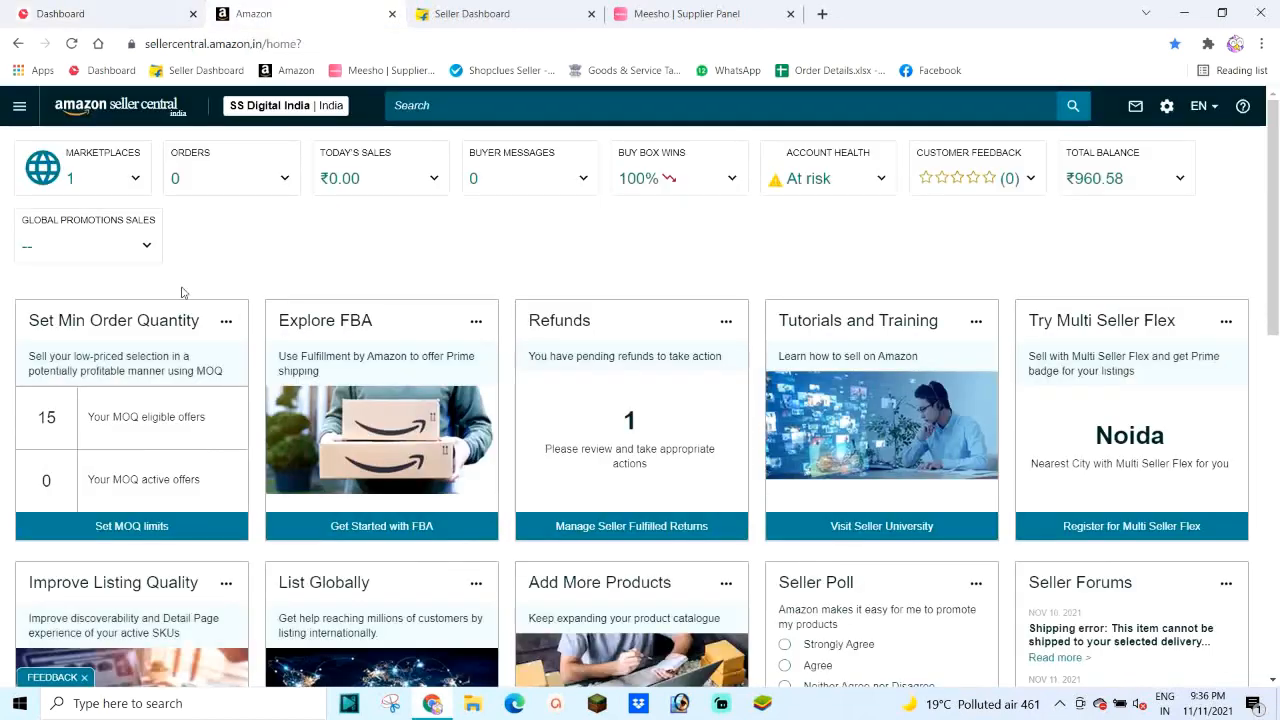
pyautogui.click(480, 16)
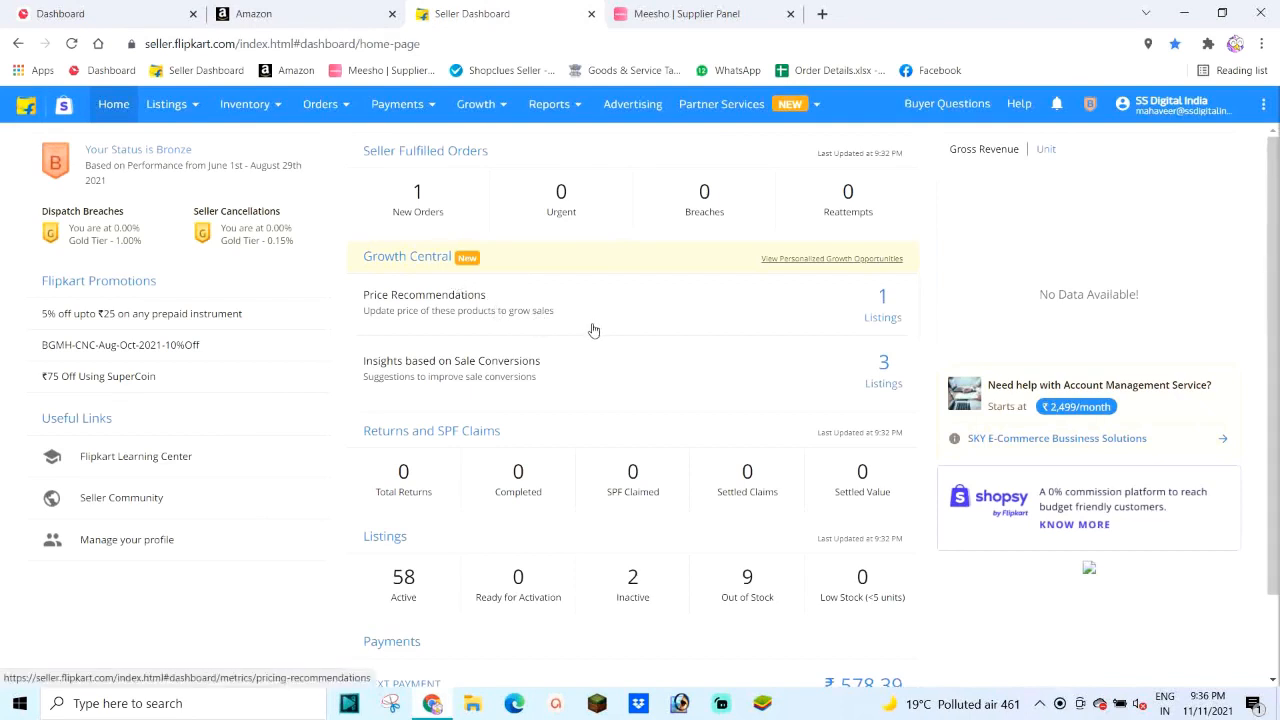
pyautogui.click(673, 14)
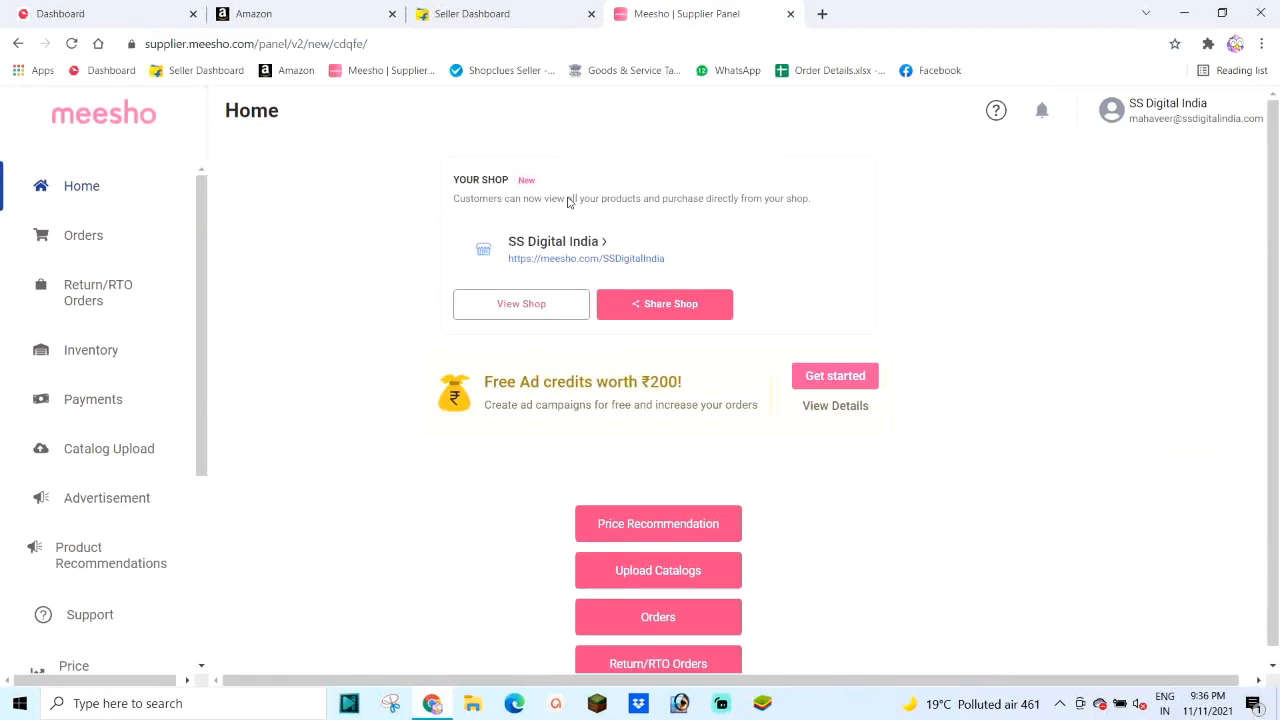
pyautogui.click(66, 17)
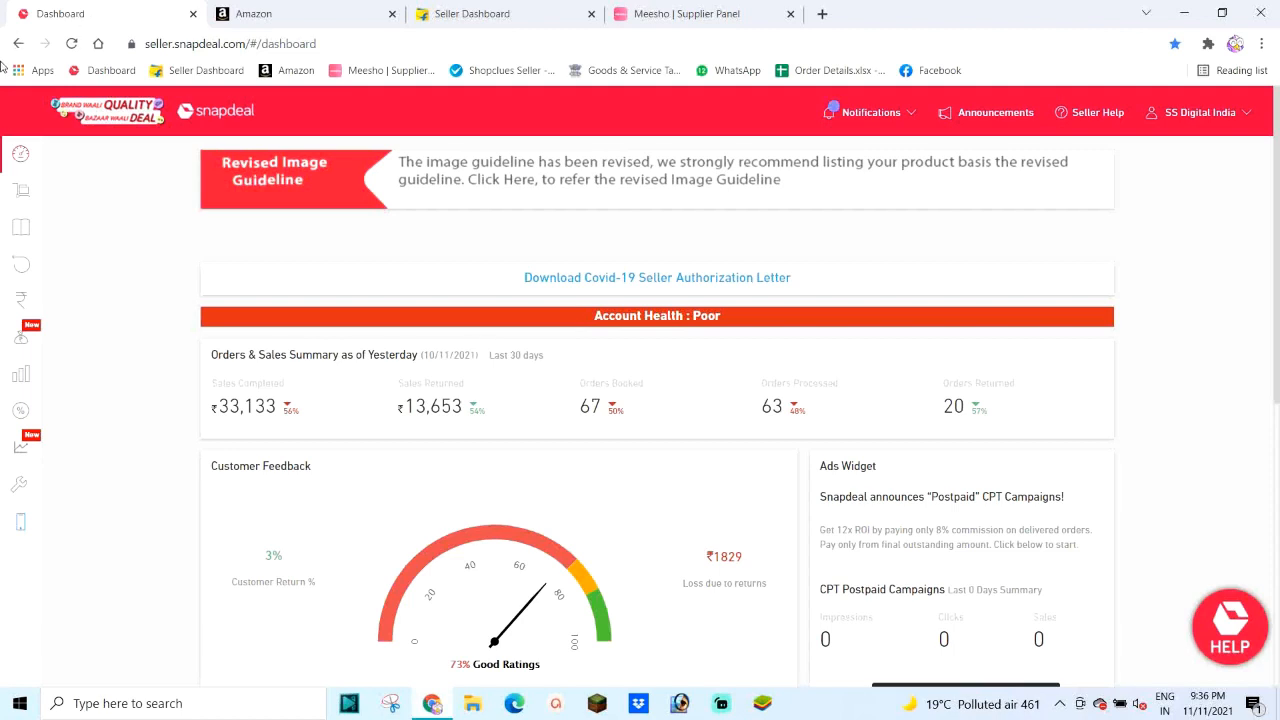
# Step: Download the October 2021 report from Payments > Gst Report and show it in Downloads
pyautogui.moveTo(2, 295)
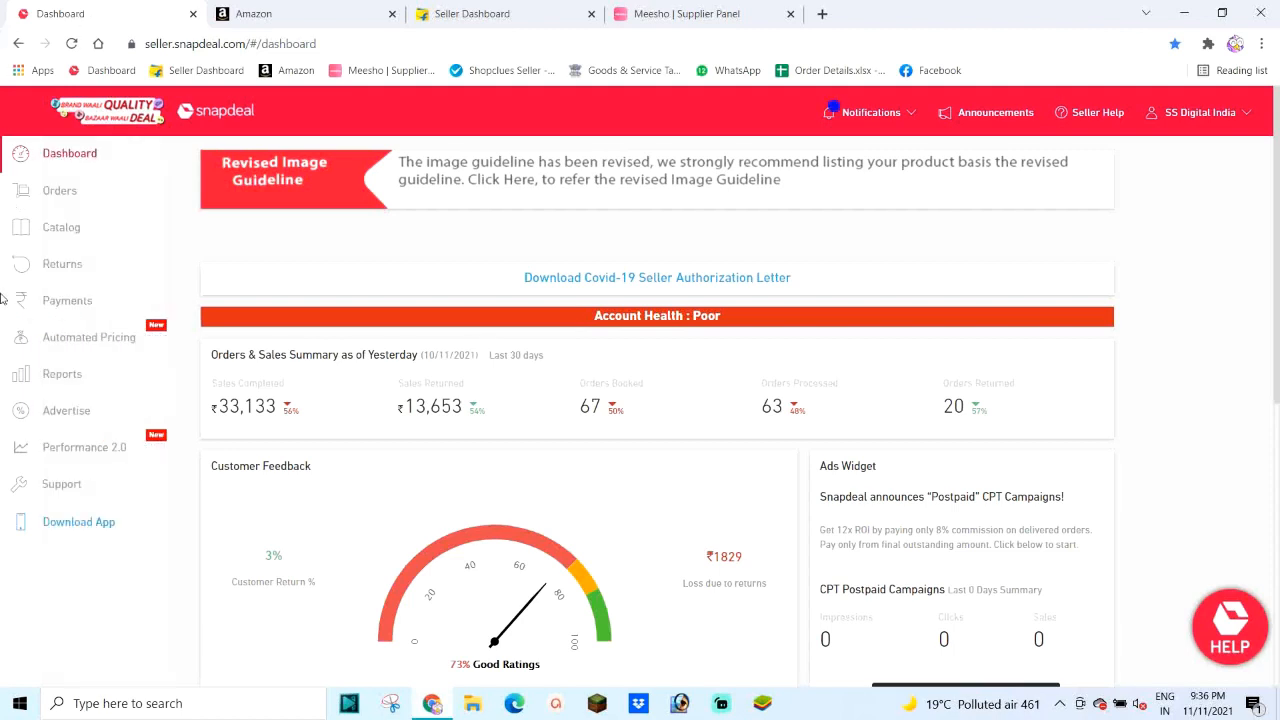
pyautogui.click(66, 306)
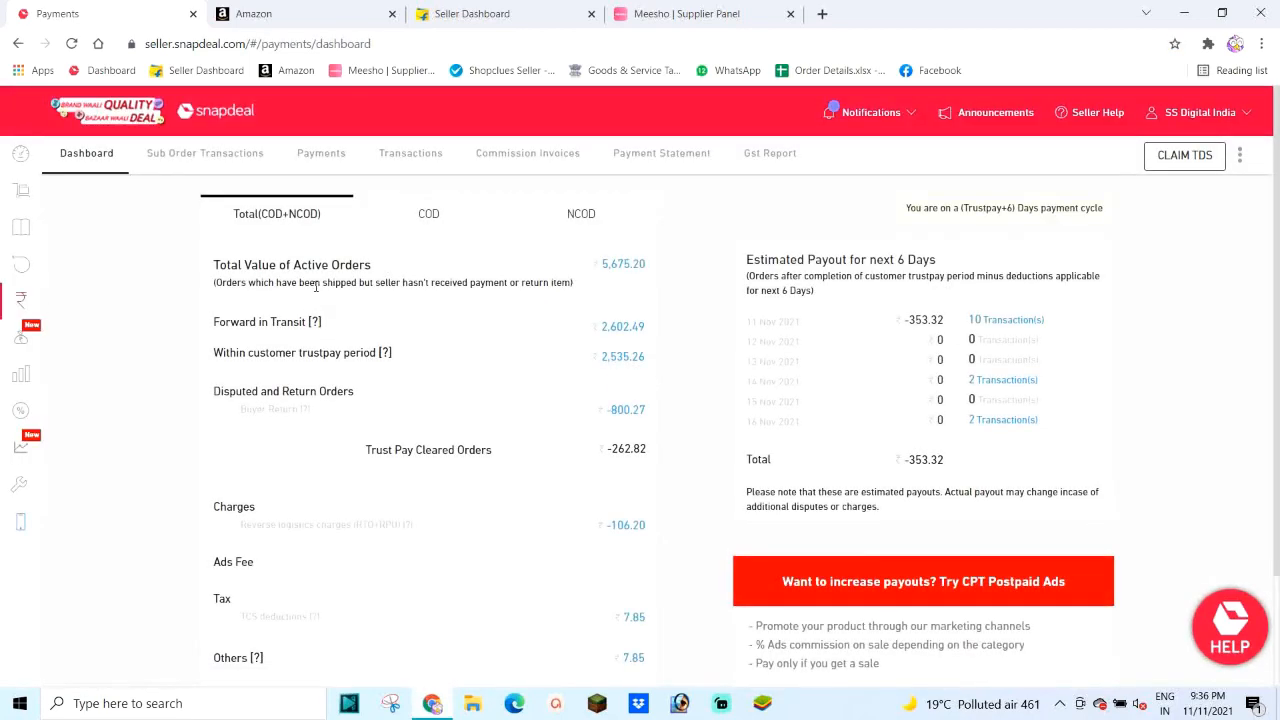
pyautogui.click(767, 162)
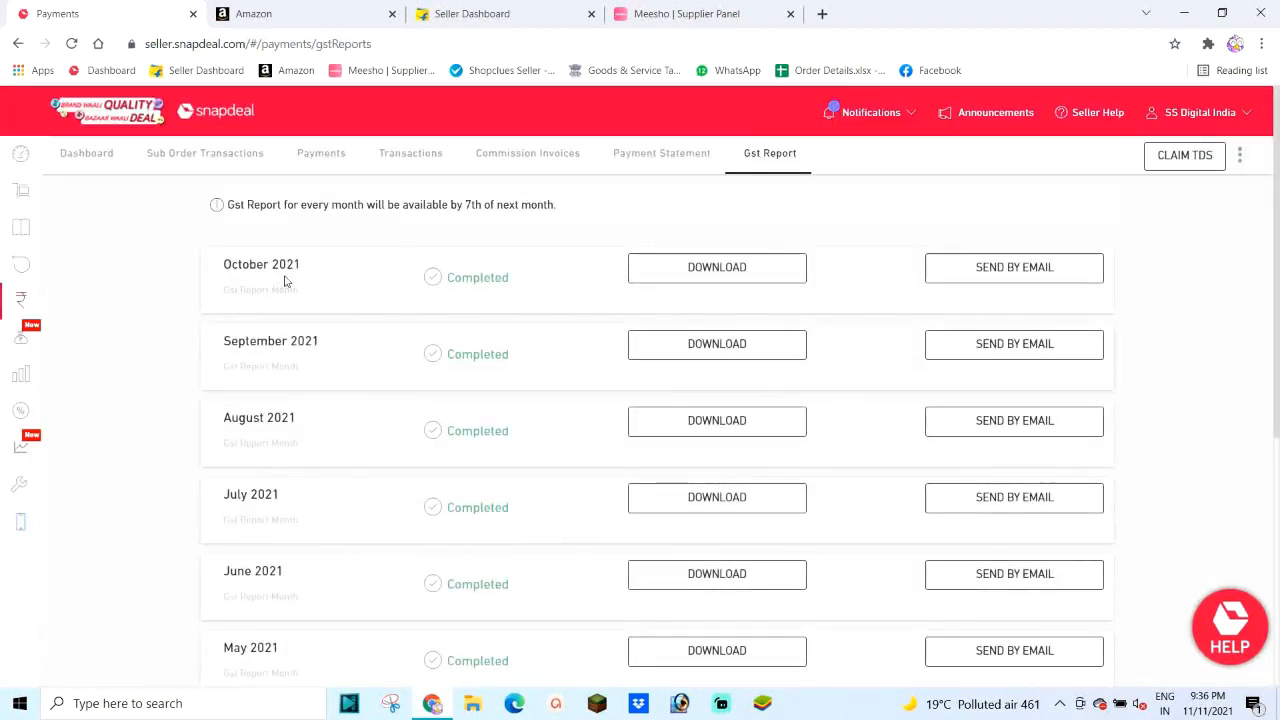
pyautogui.click(697, 273)
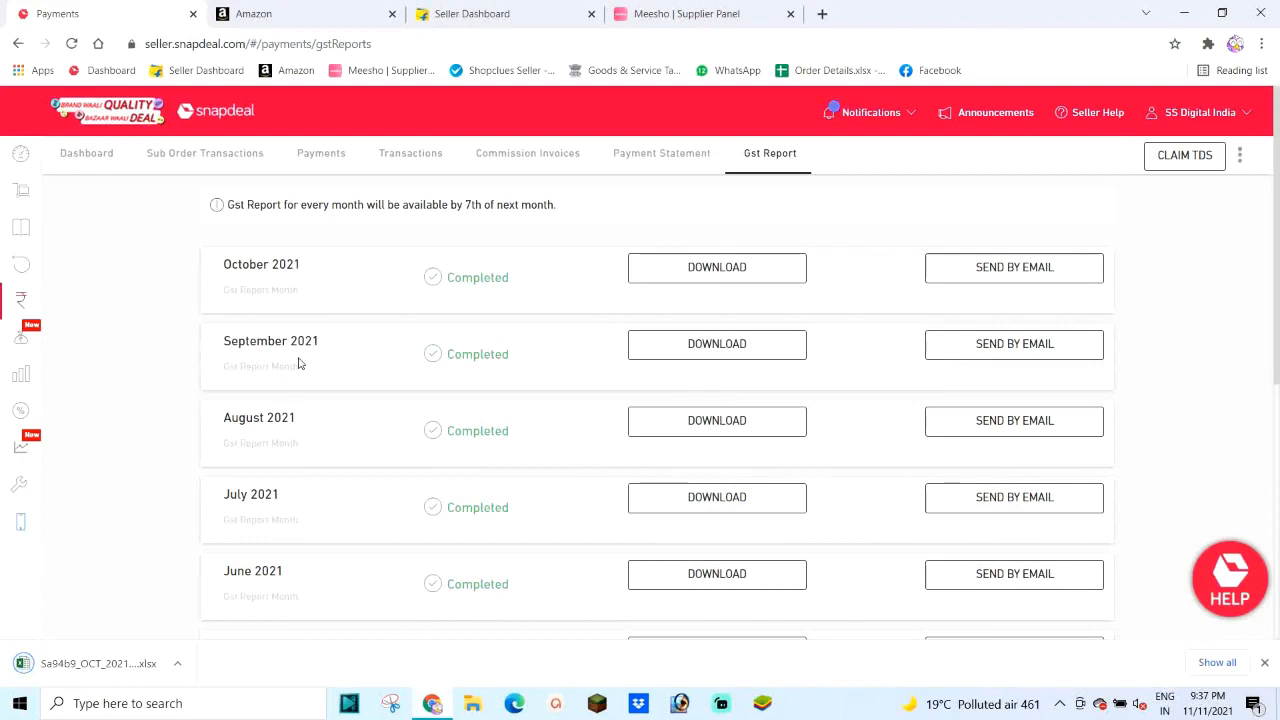
pyautogui.click(179, 662)
pyautogui.click(224, 606)
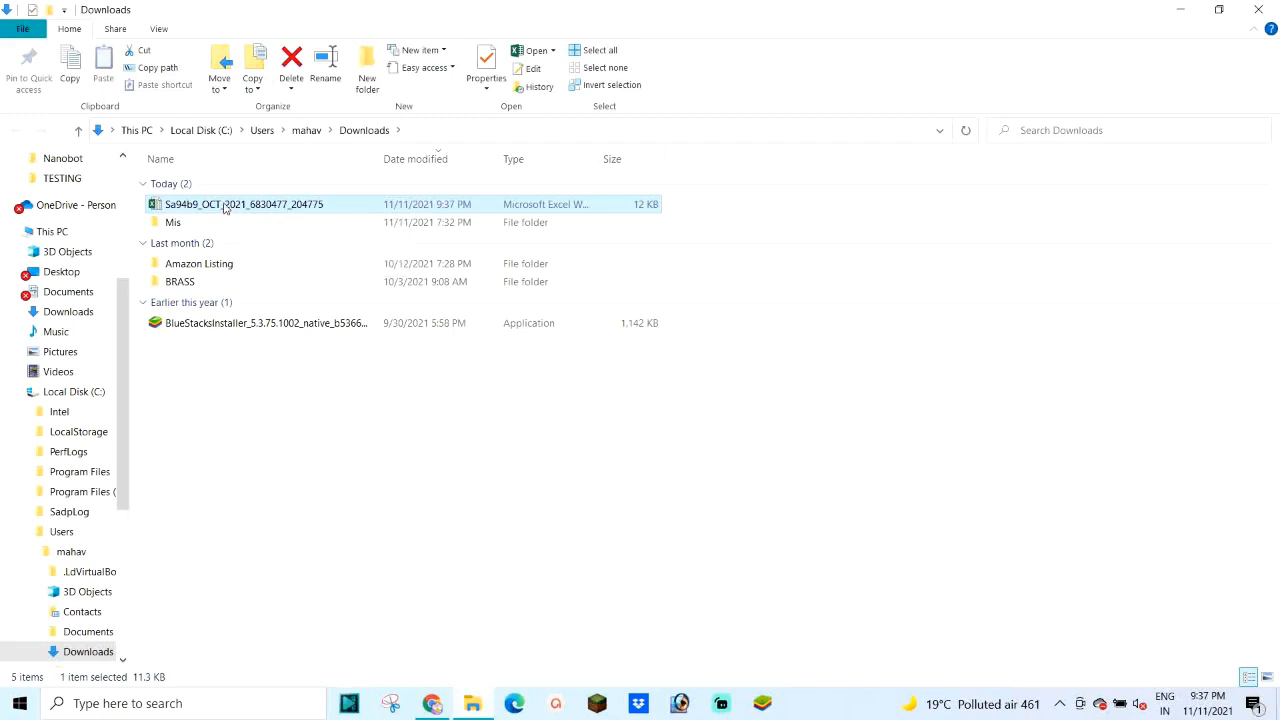
# Step: Rename the downloaded .xlsx to 'Snapdeal GST Report' and minimize File Explorer
pyautogui.rightClick(224, 205)
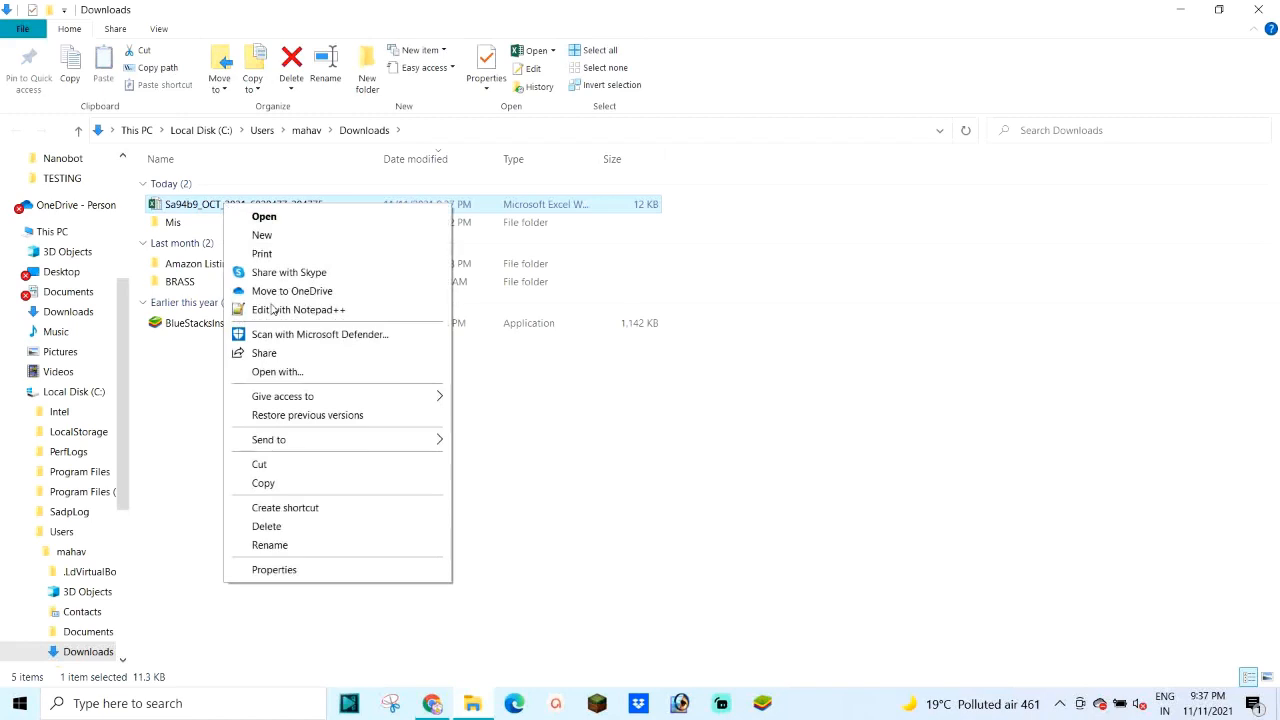
pyautogui.click(285, 548)
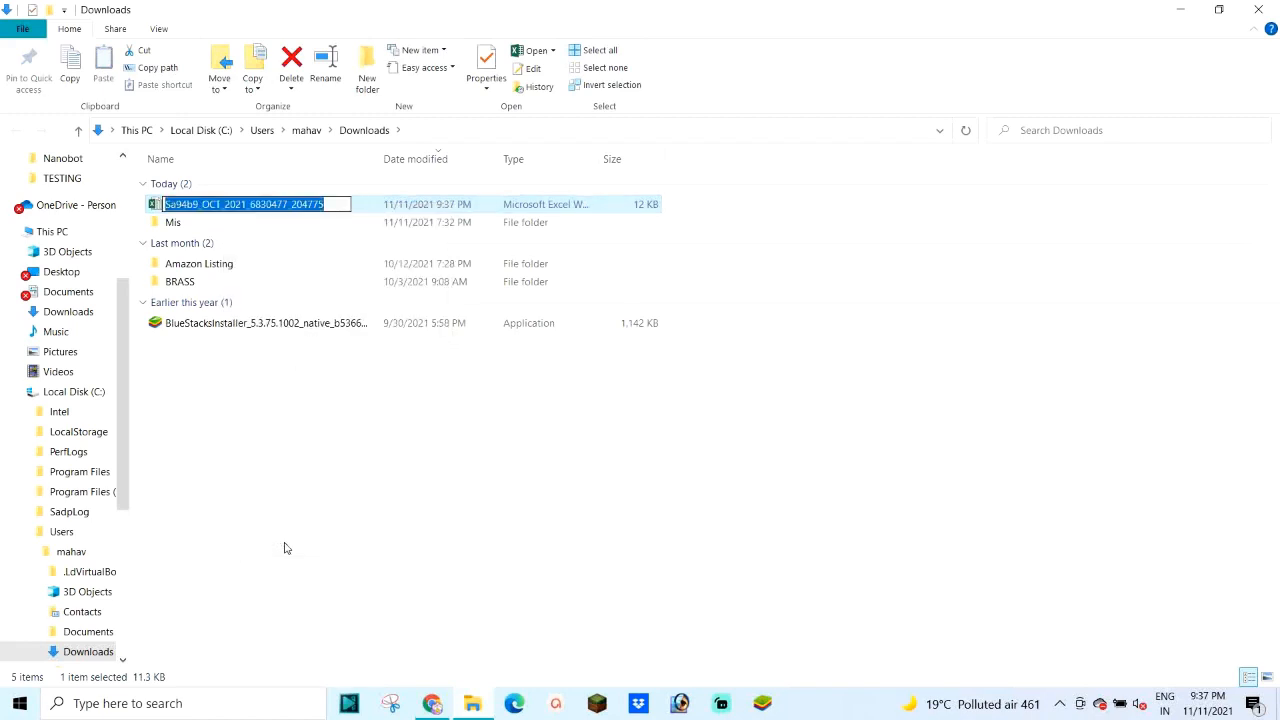
pyautogui.write('Sm')
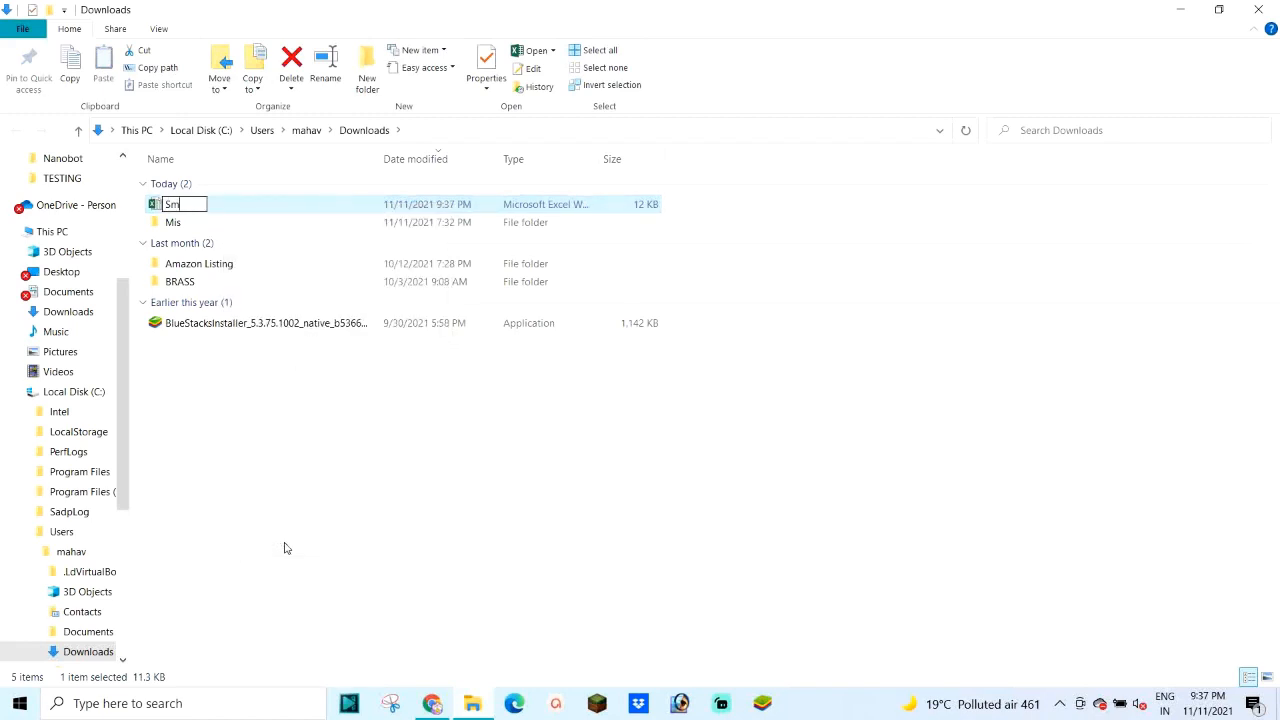
pyautogui.press('BackSpace')
pyautogui.write('napdeal GS')
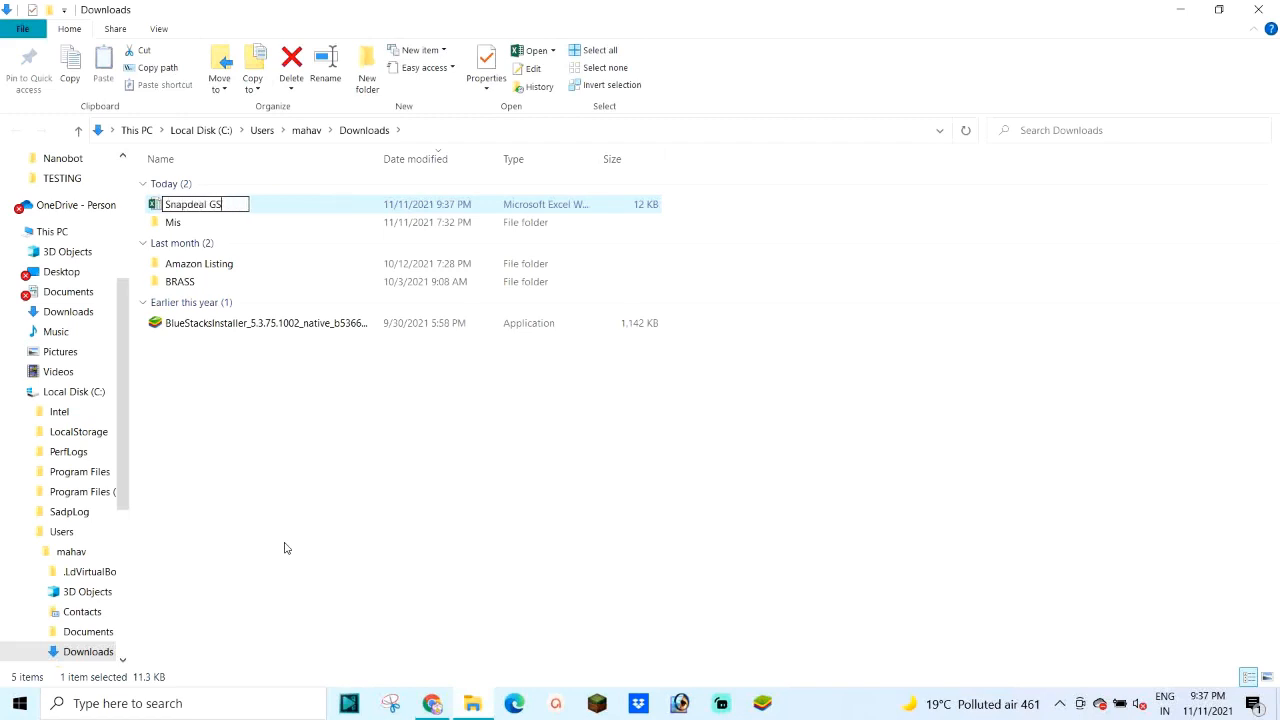
pyautogui.write('T Report')
pyautogui.press('Return')
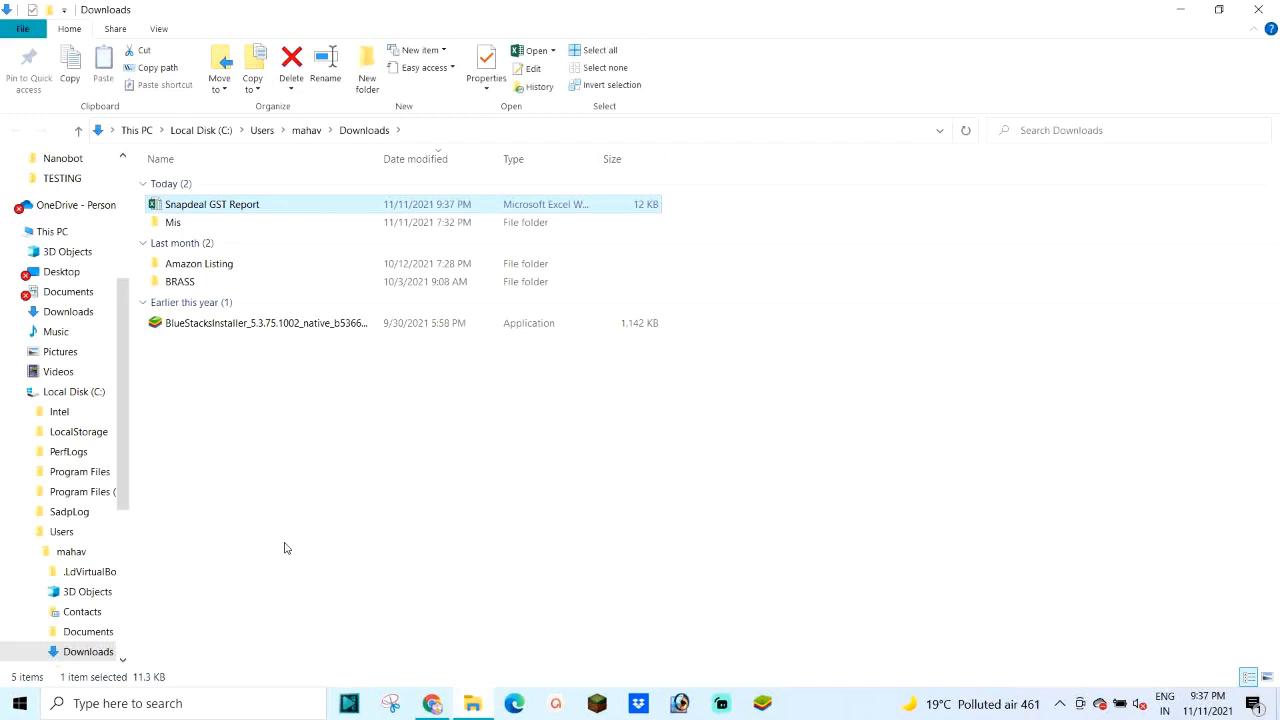
pyautogui.click(1180, 11)
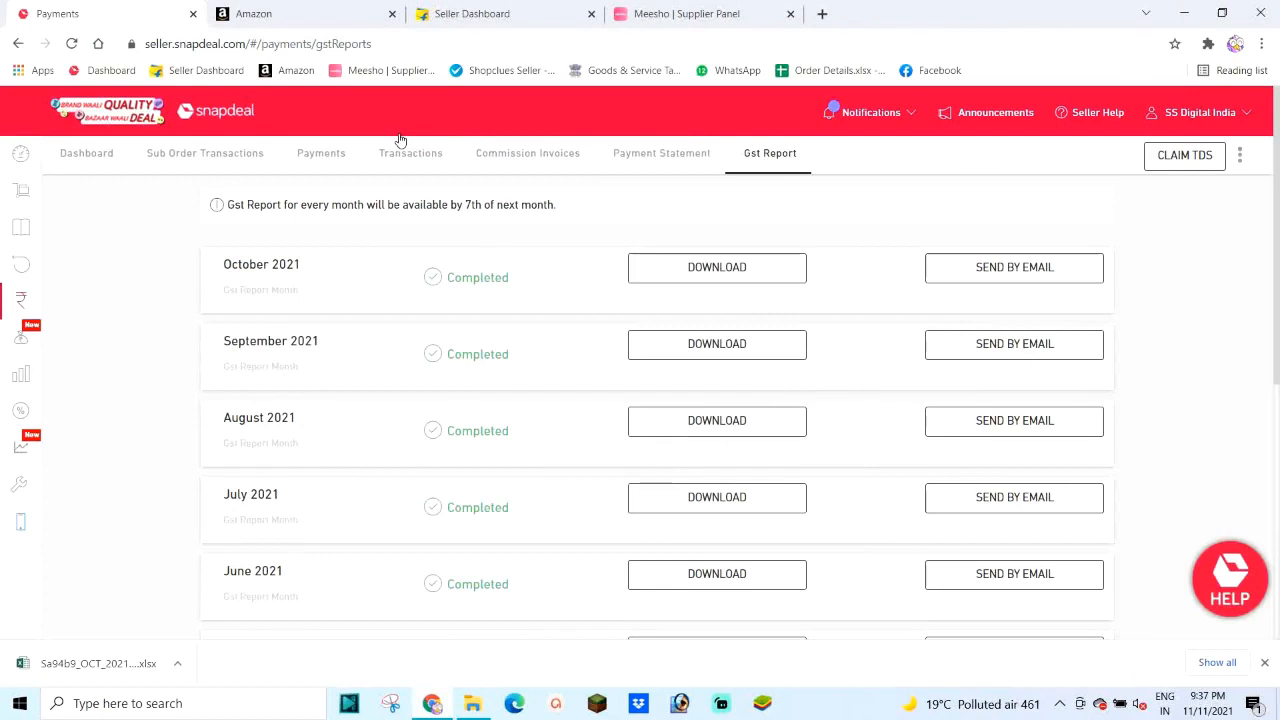
# Step: In the Amazon tab, go via Reports > Tax Document Library to the Merchant Tax Report tab
pyautogui.click(290, 13)
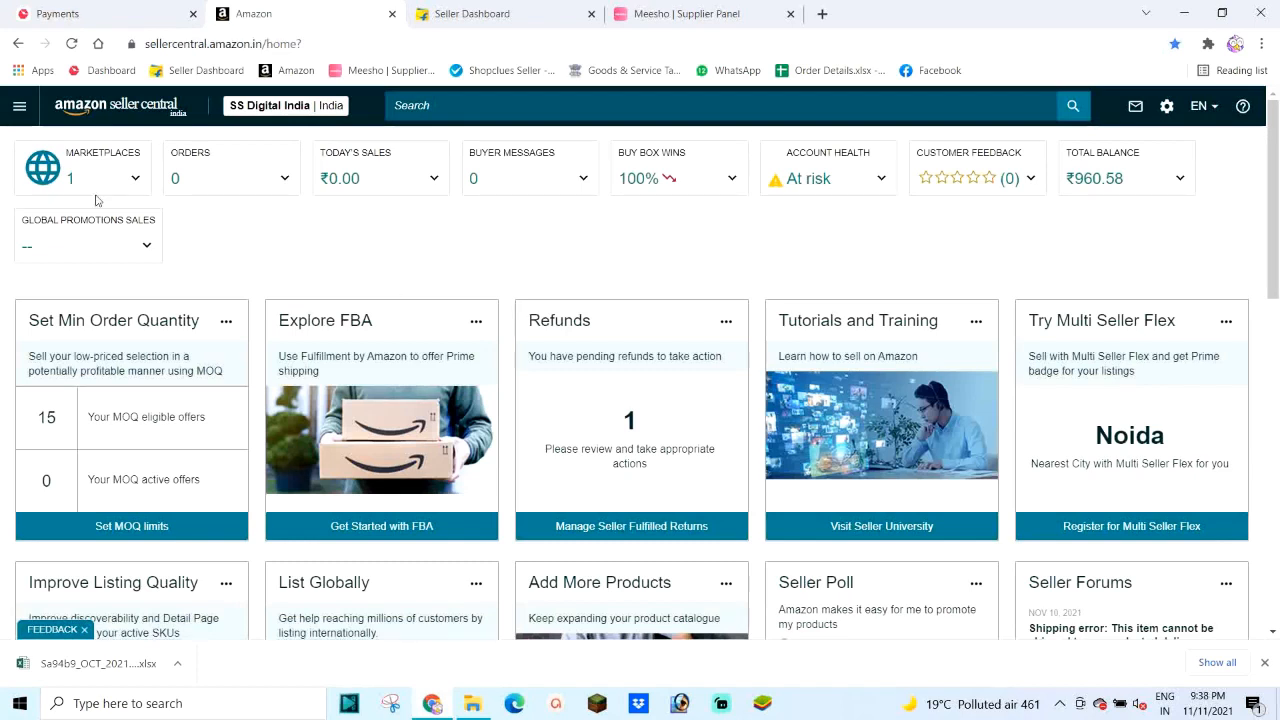
pyautogui.click(19, 110)
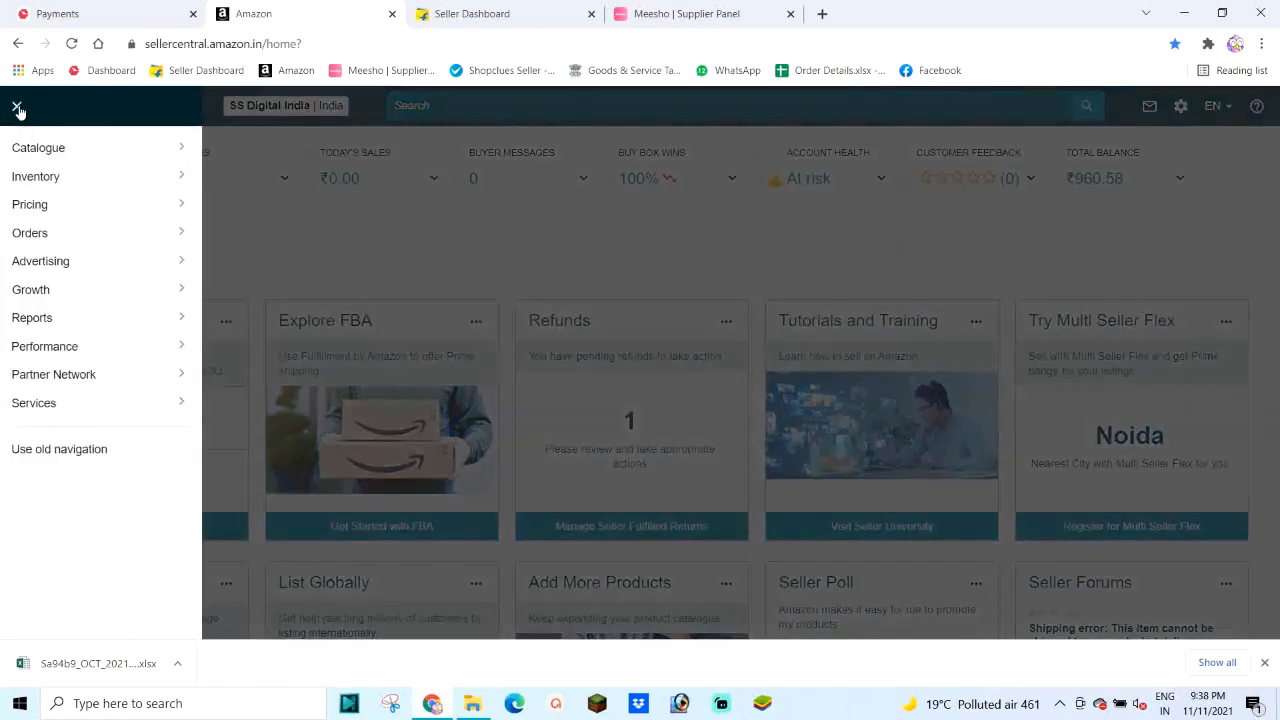
pyautogui.moveTo(22, 323)
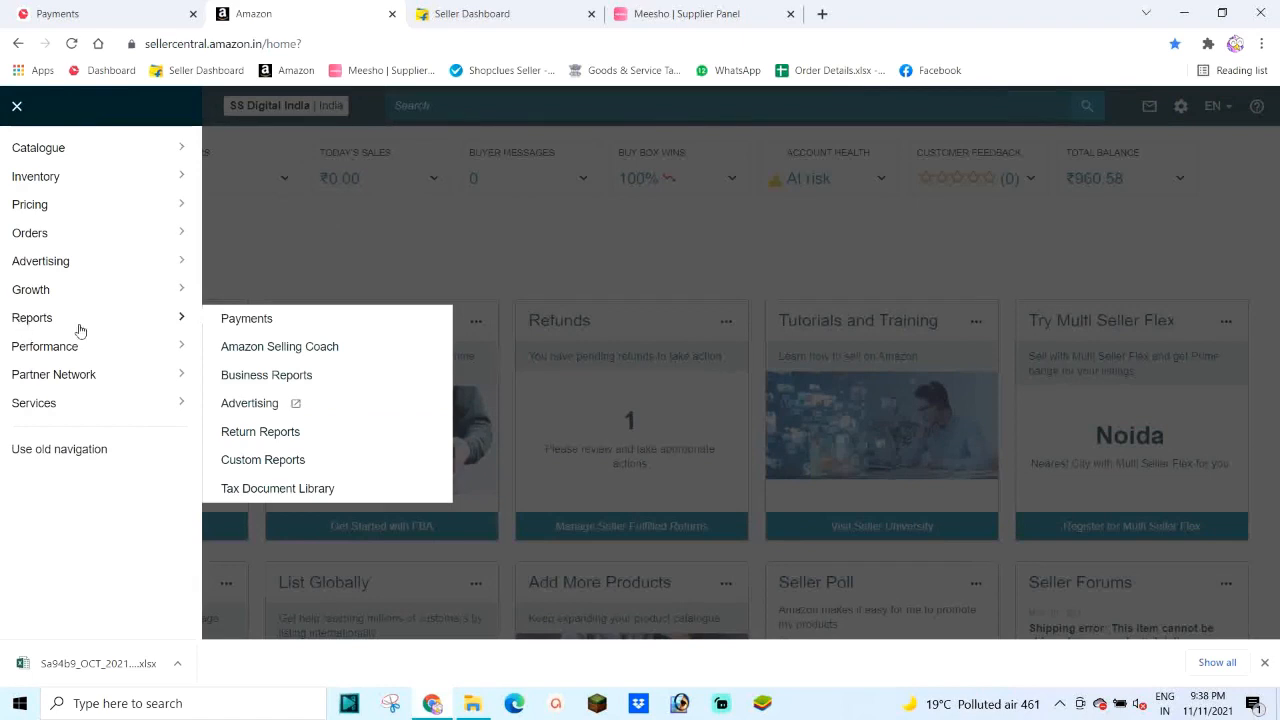
pyautogui.click(279, 490)
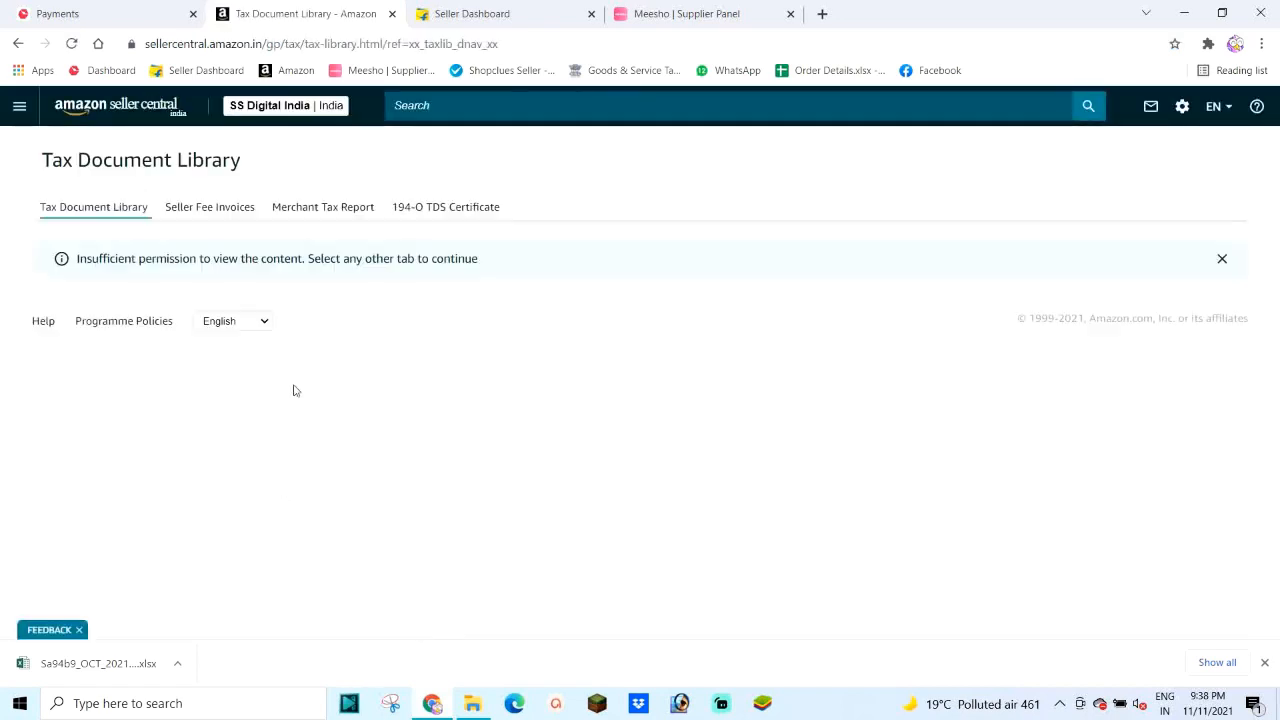
pyautogui.click(329, 209)
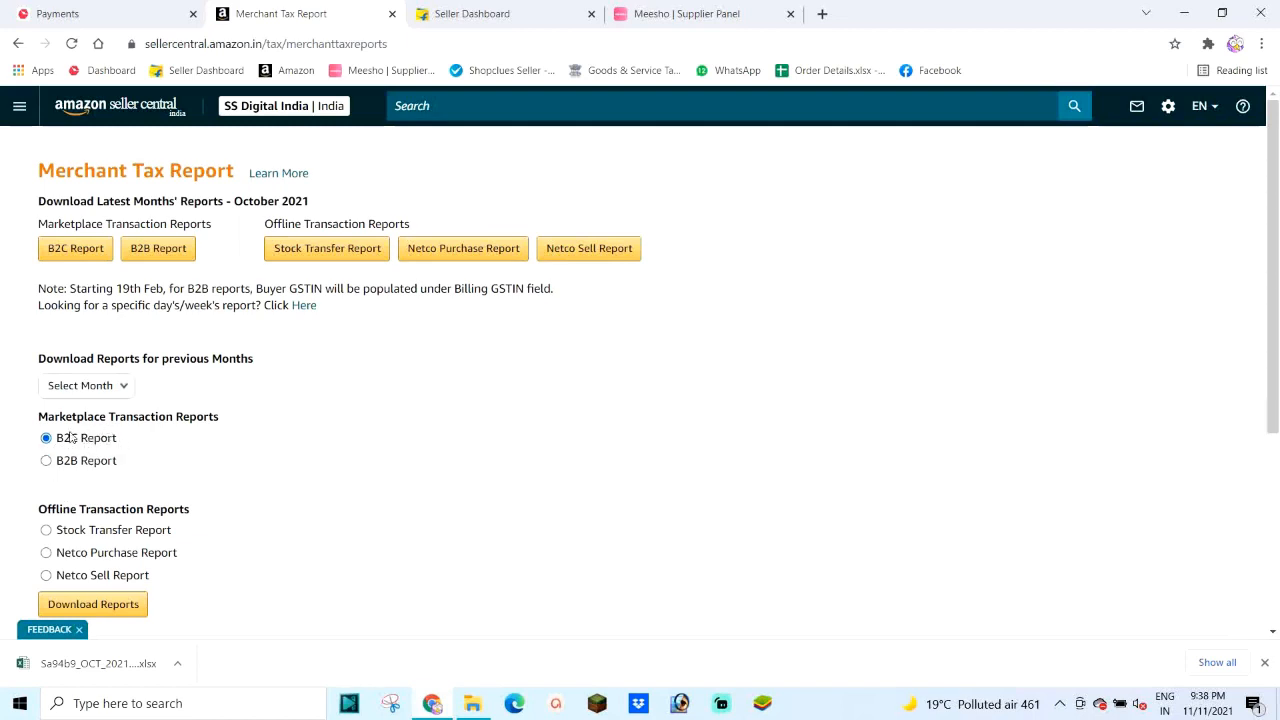
# Step: Check the previous-month list without choosing, then download the October 2021 B2C report zip
pyautogui.scroll(-1, 72, 436)
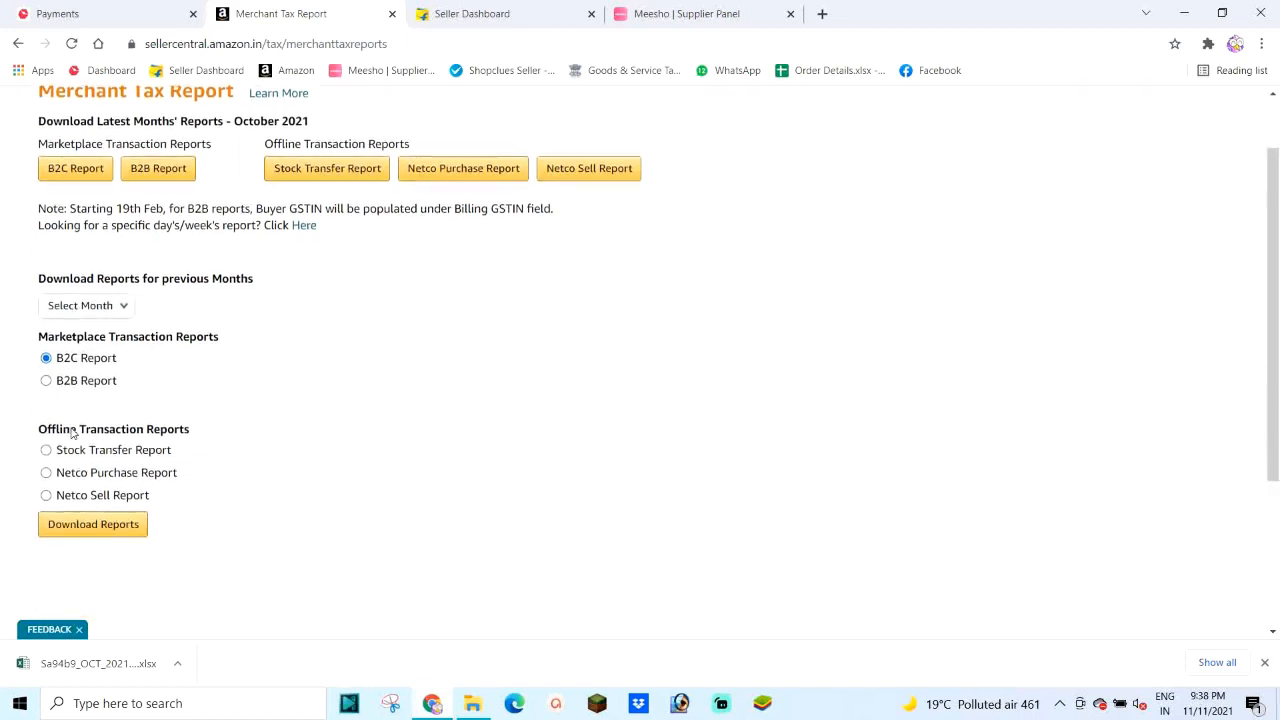
pyautogui.click(84, 525)
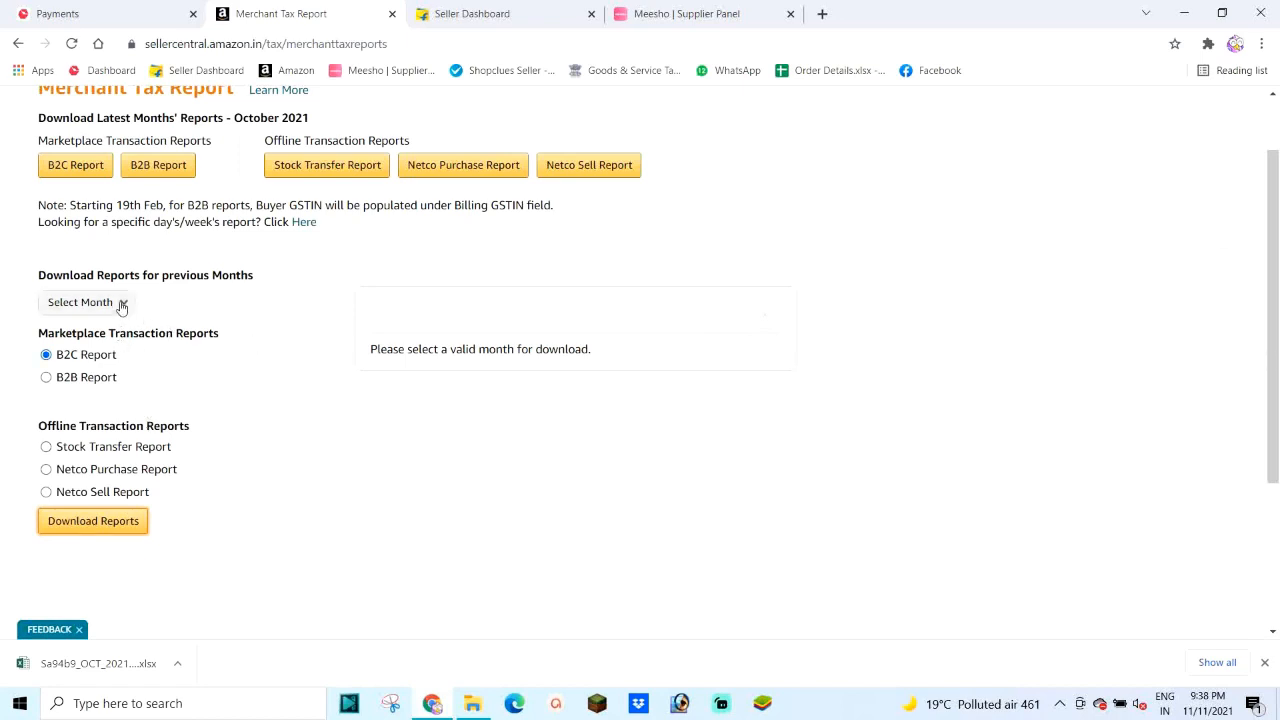
pyautogui.click(122, 304)
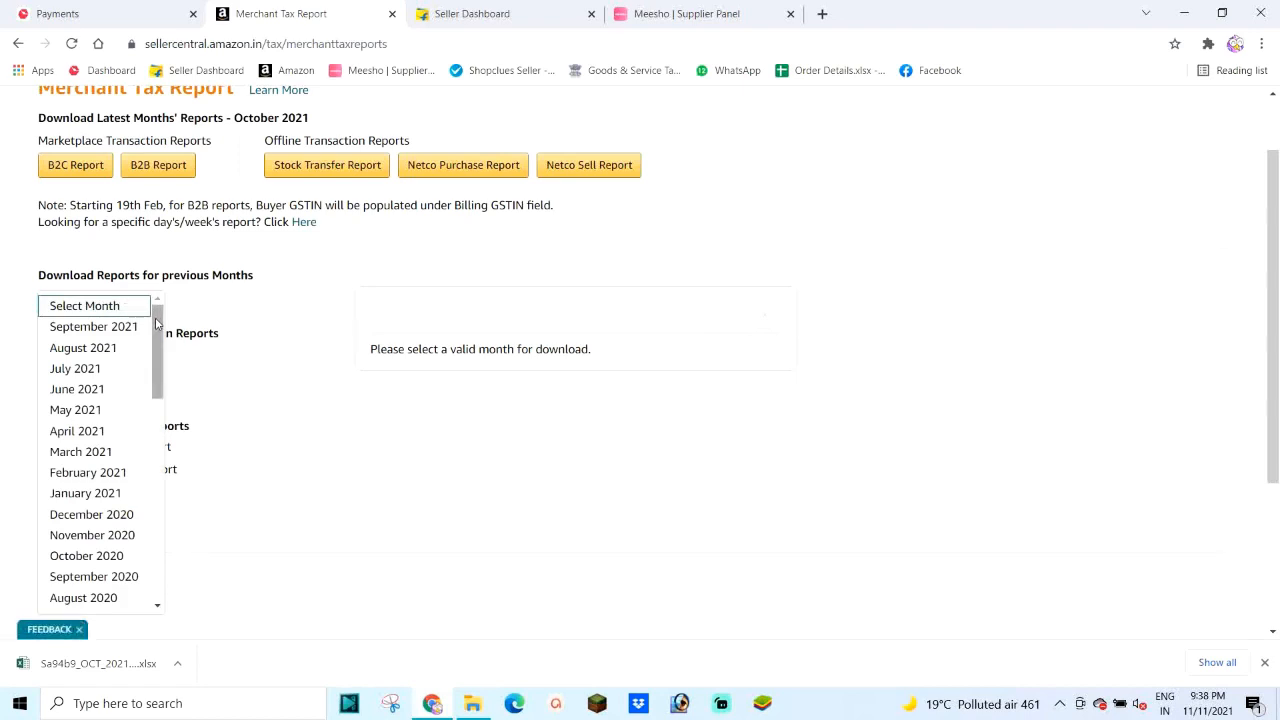
pyautogui.moveTo(155, 322)
pyautogui.mouseDown()
pyautogui.moveTo(157, 371)
pyautogui.moveTo(160, 297)
pyautogui.mouseUp()
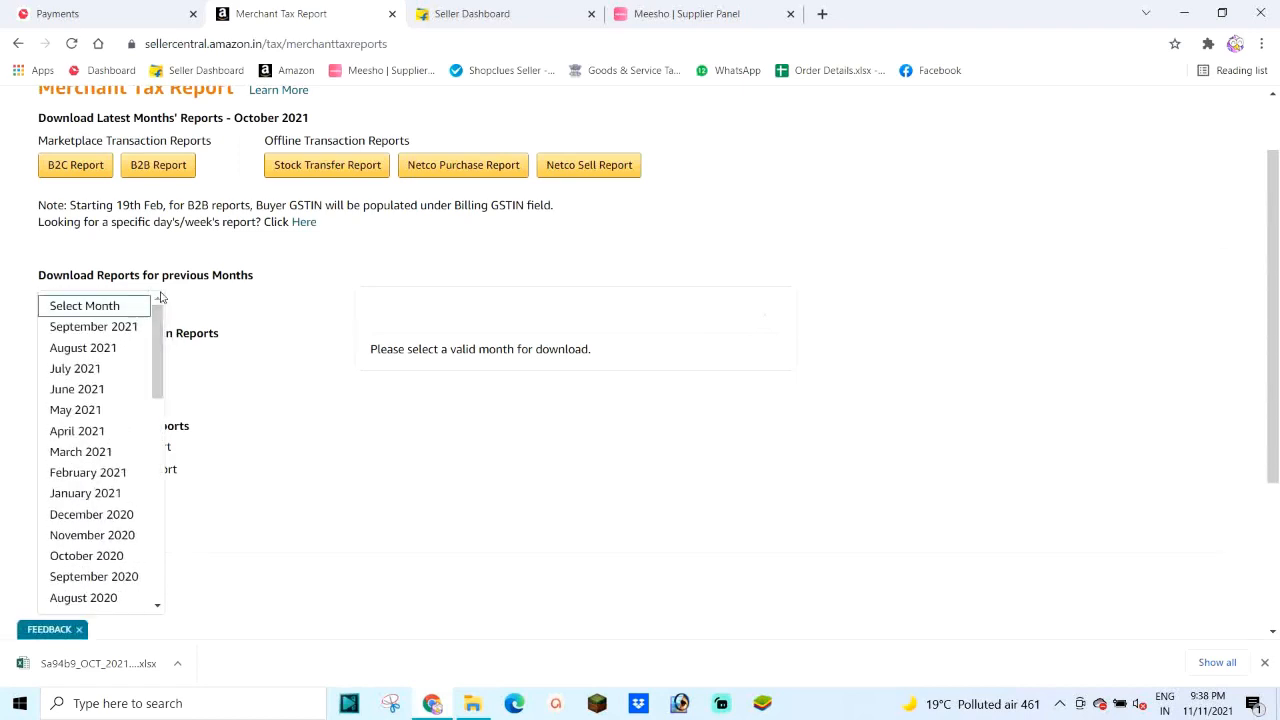
pyautogui.click(293, 291)
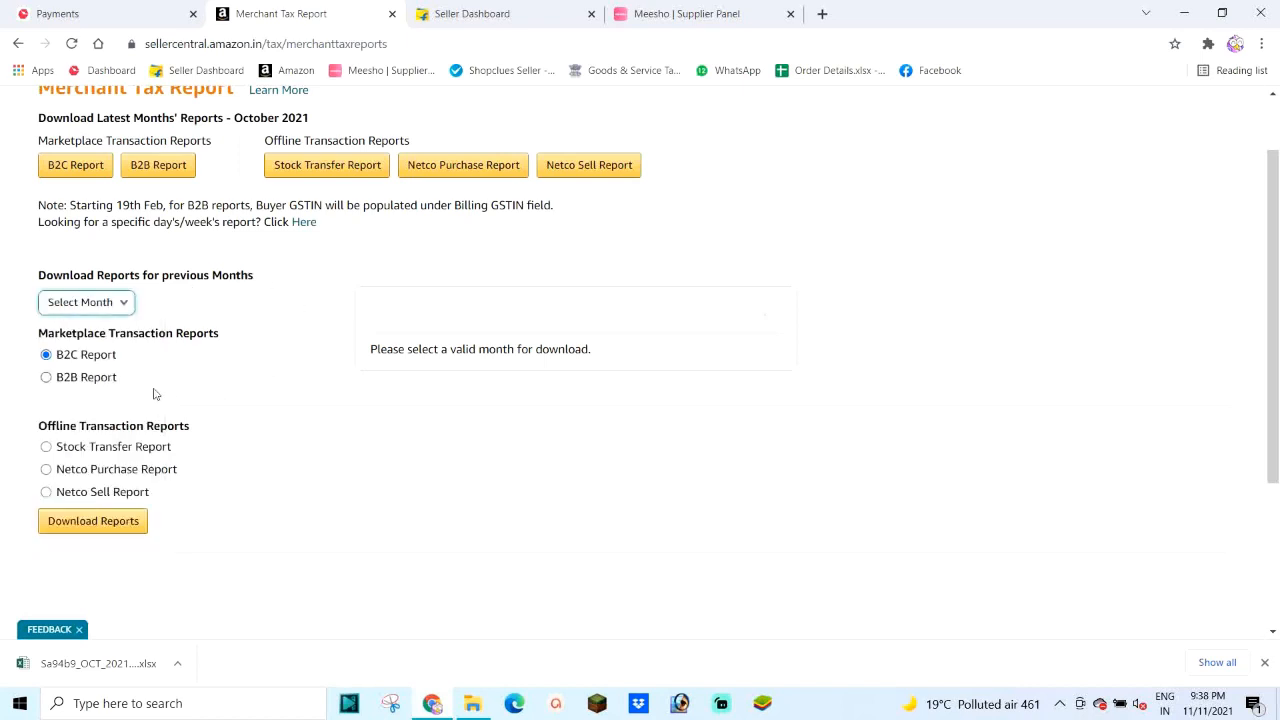
pyautogui.scroll(1, 125, 389)
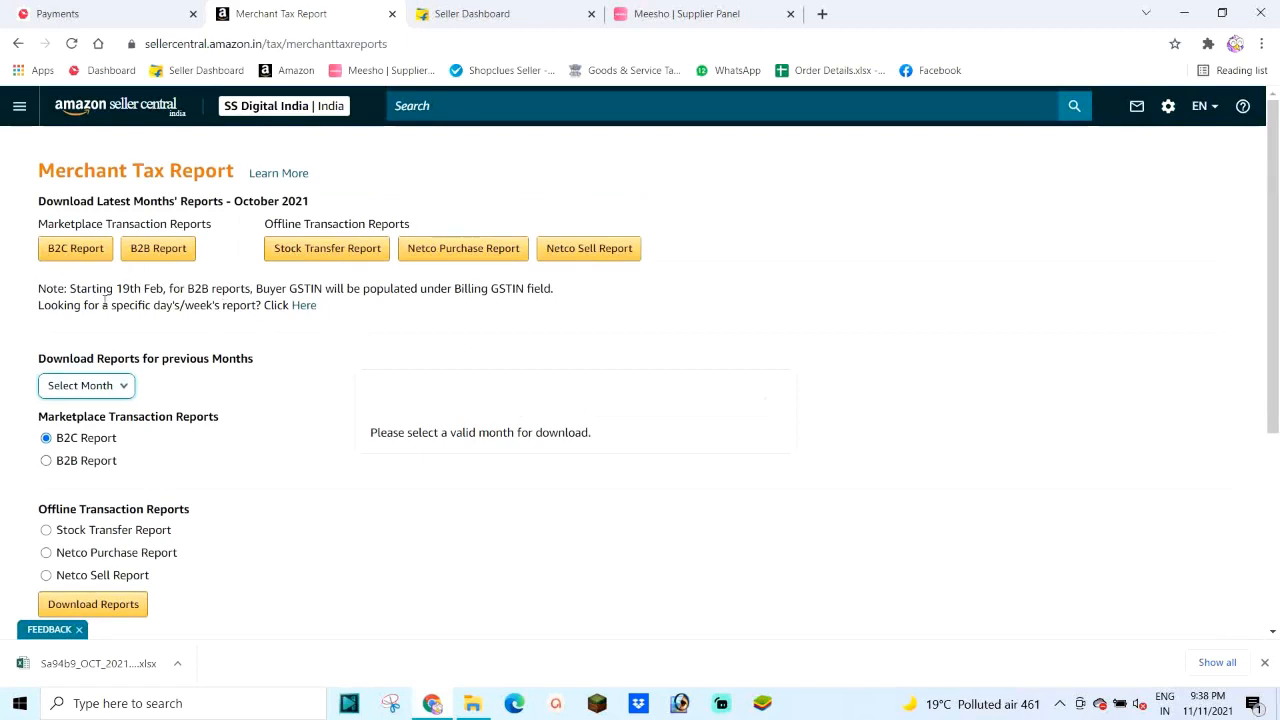
pyautogui.click(121, 390)
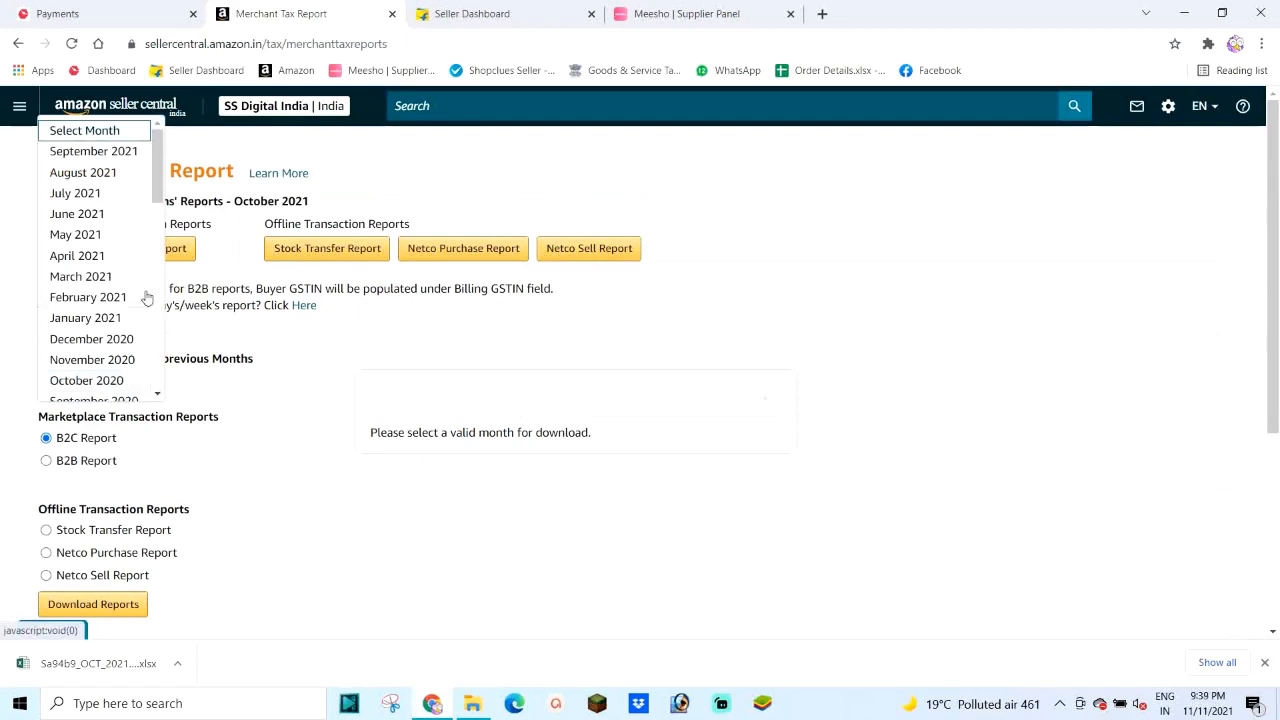
pyautogui.click(220, 414)
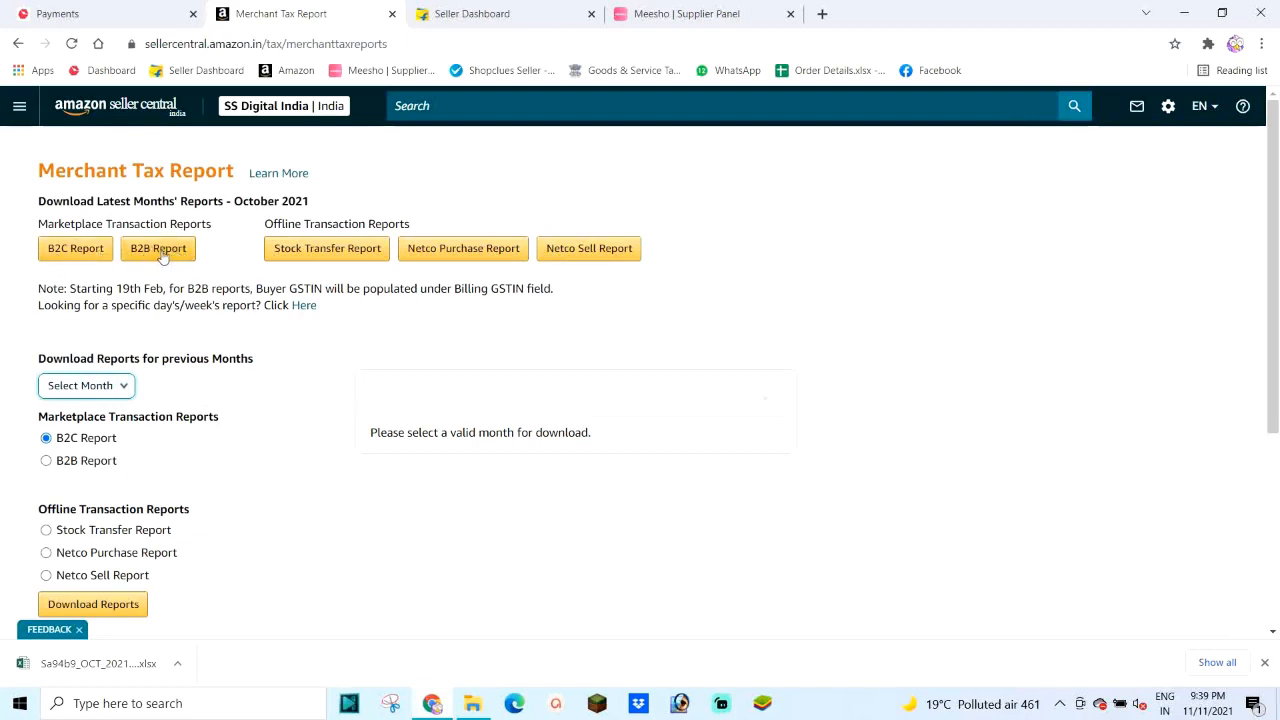
pyautogui.click(69, 256)
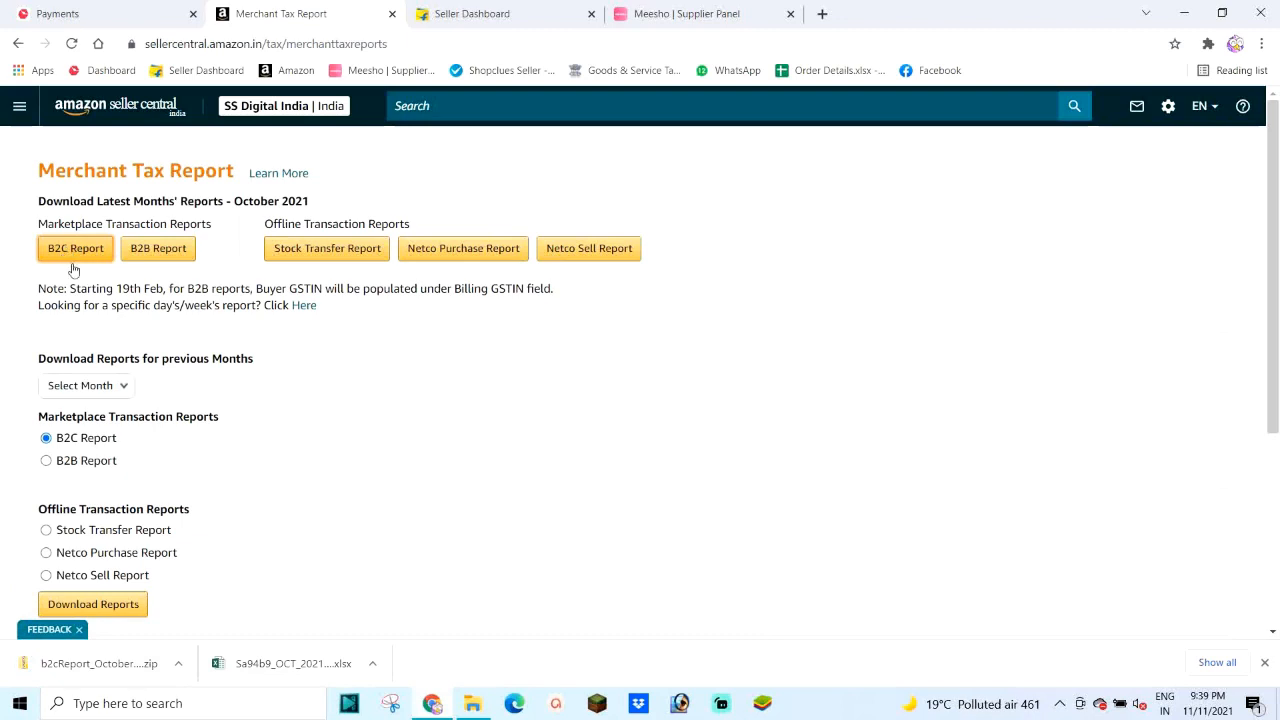
# Step: Show the B2C zip in its folder and extract all its contents
pyautogui.click(180, 664)
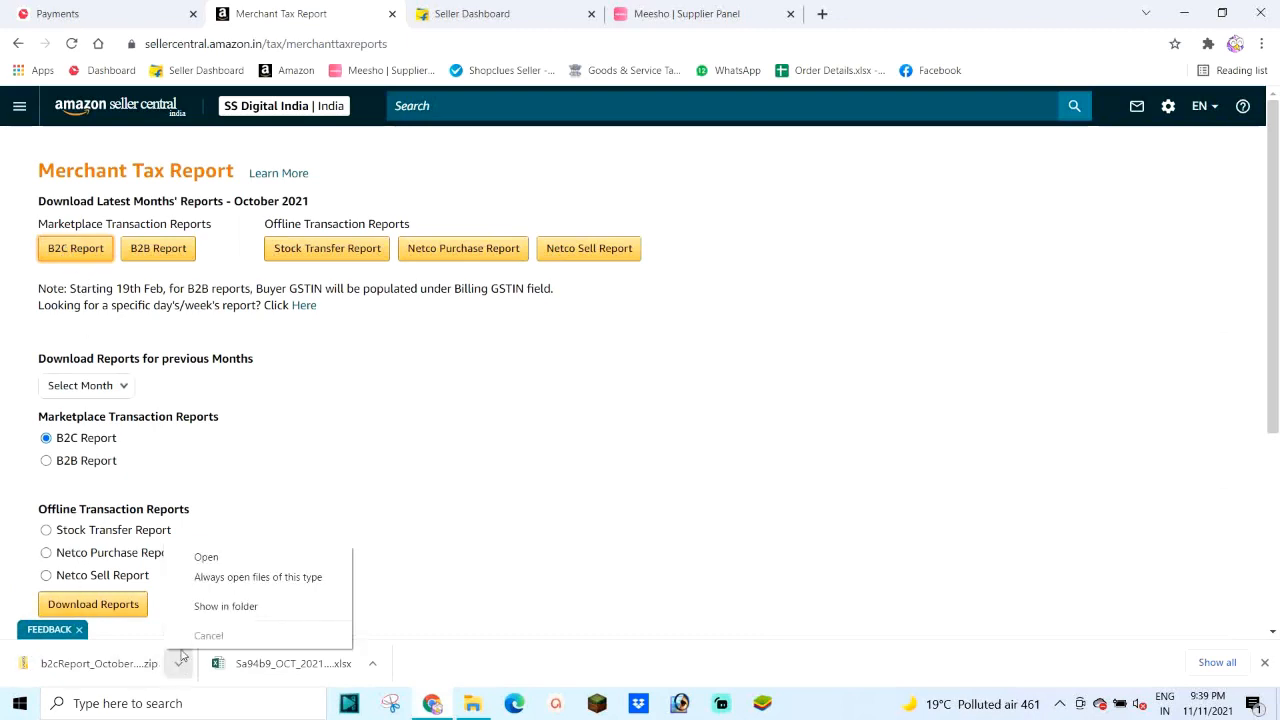
pyautogui.click(223, 607)
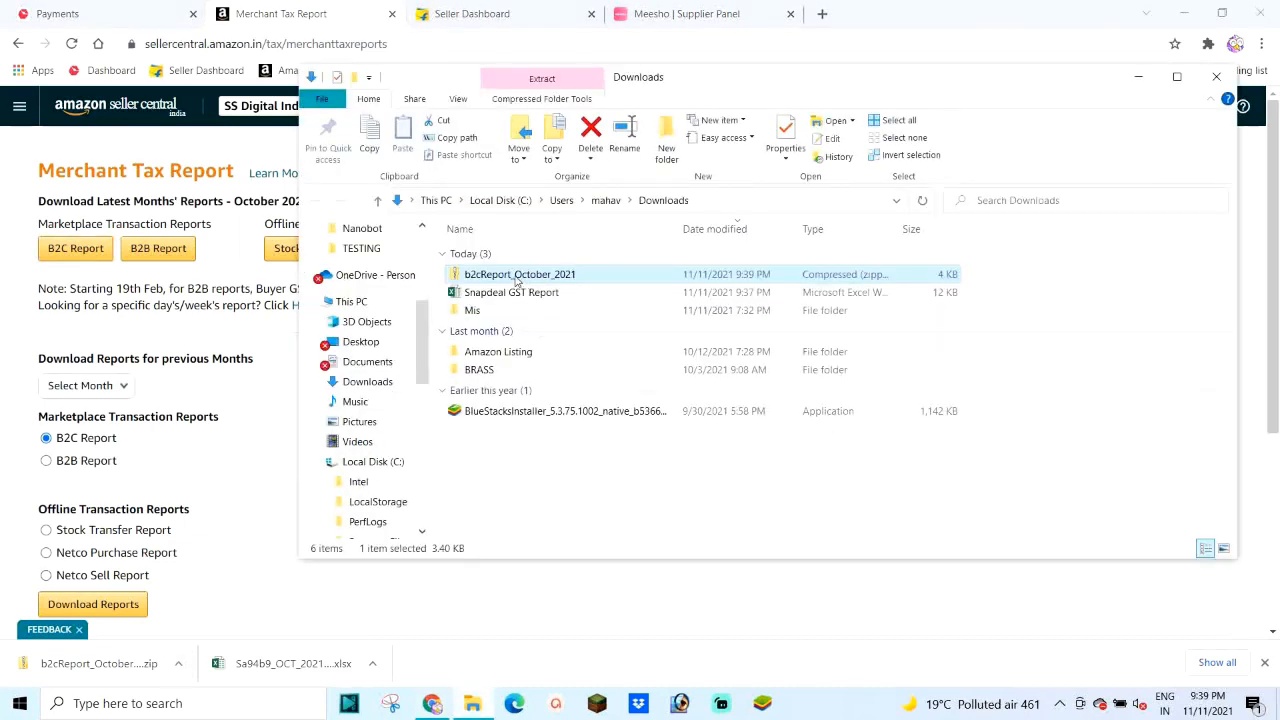
pyautogui.rightClick(519, 283)
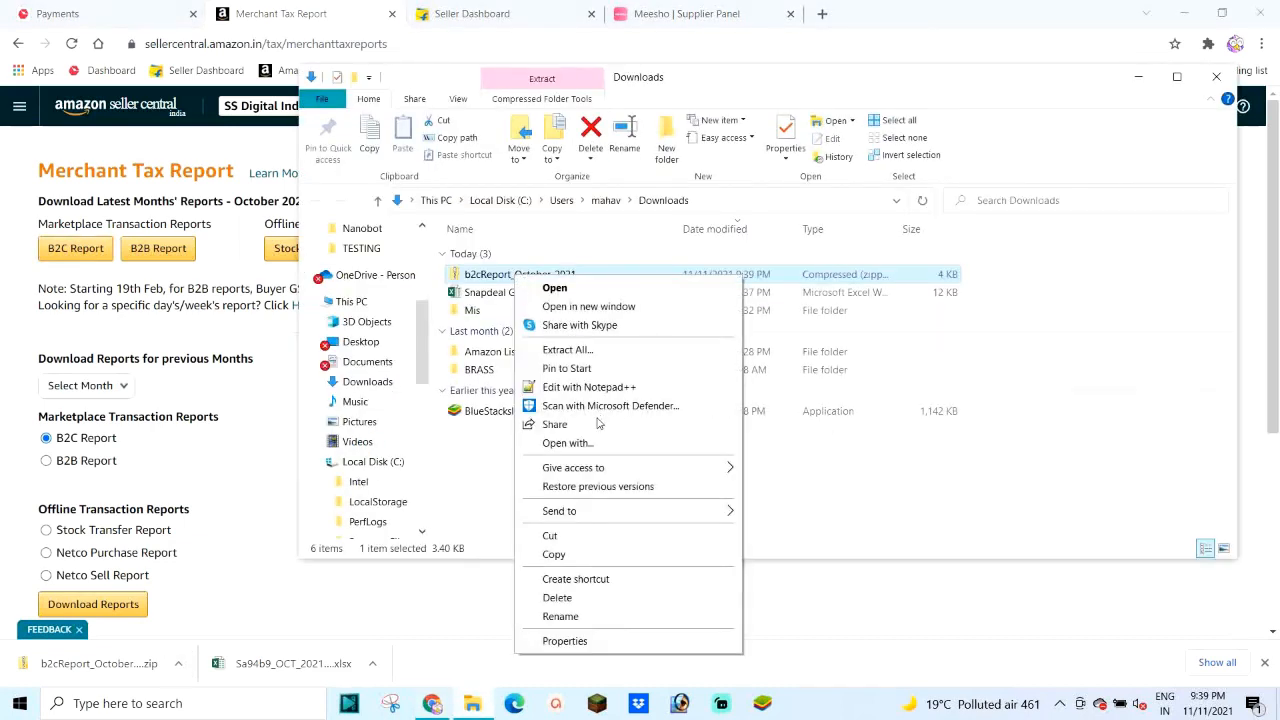
pyautogui.click(567, 350)
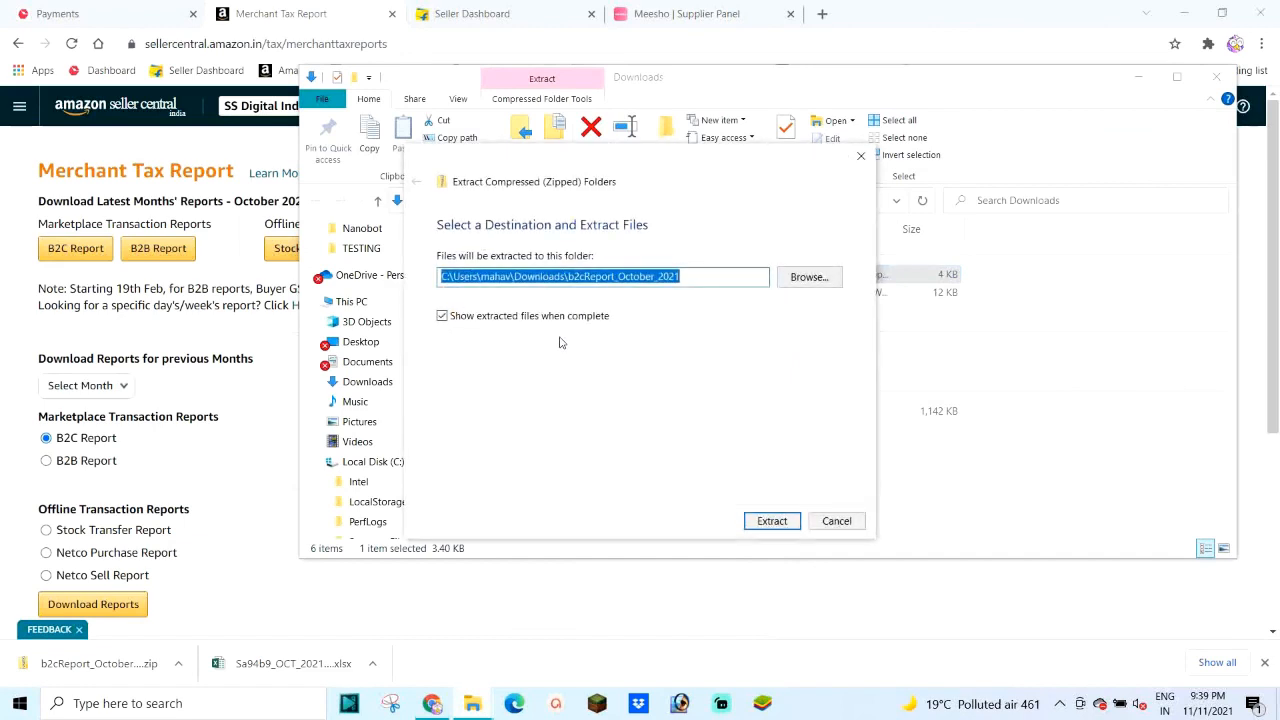
pyautogui.click(768, 518)
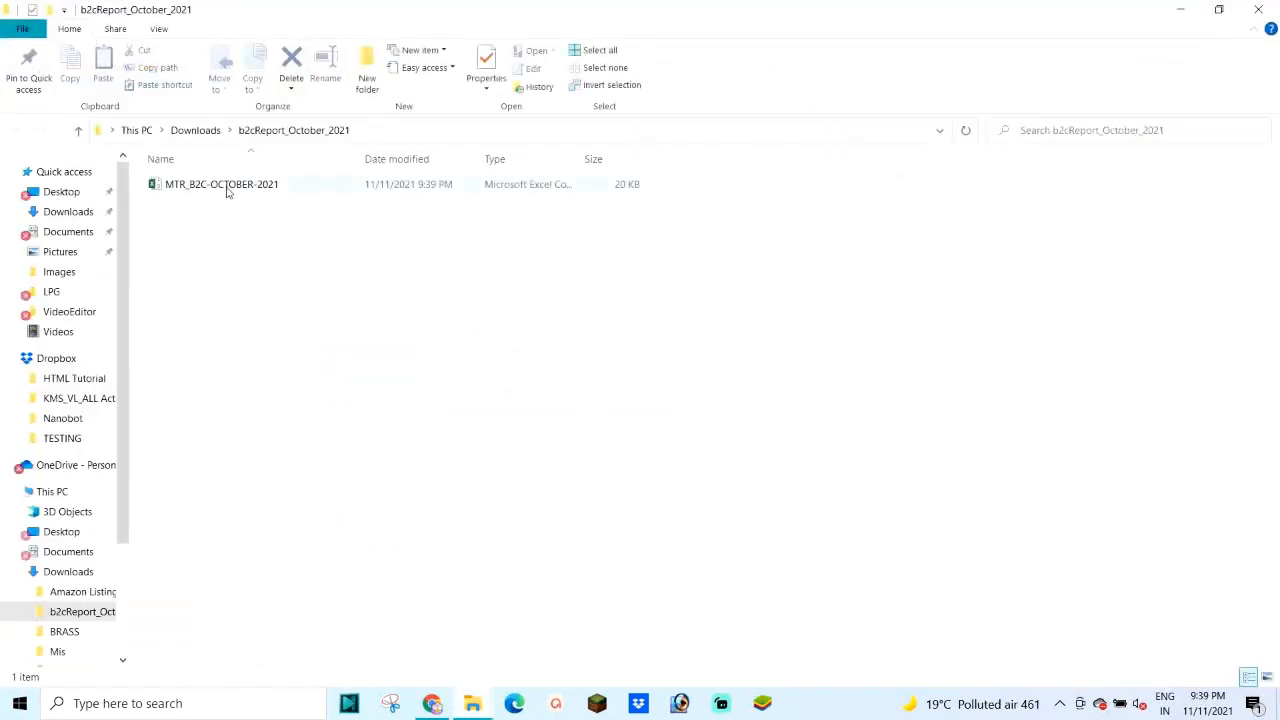
# Step: Rename the extracted October B2C report file to 'Amazon GST Report'
pyautogui.click(207, 190)
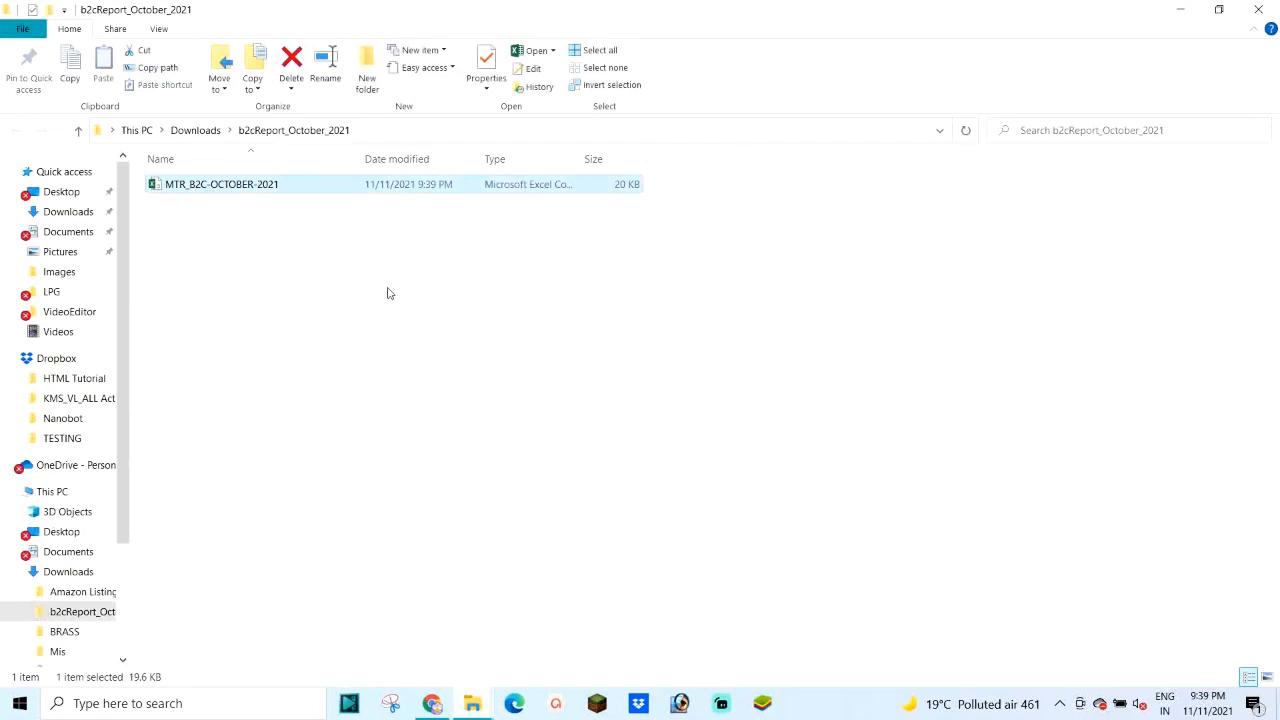
pyautogui.rightClick(194, 189)
pyautogui.click(240, 526)
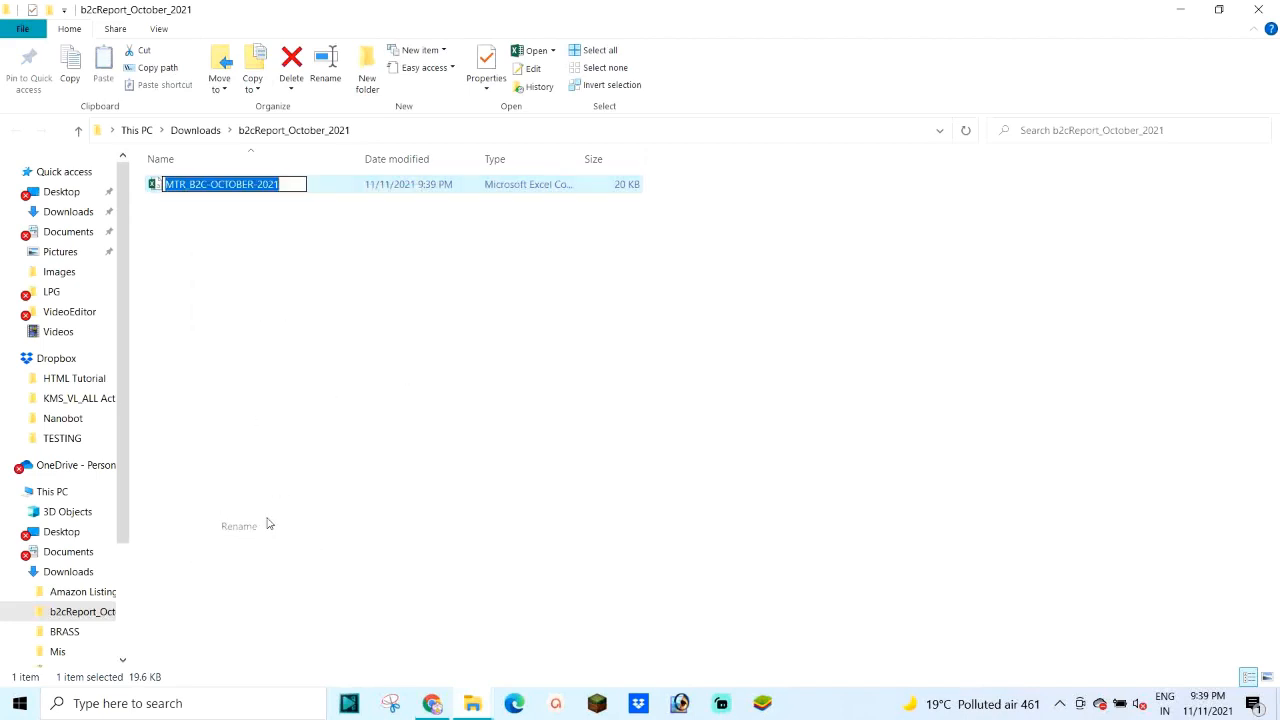
pyautogui.write('A')
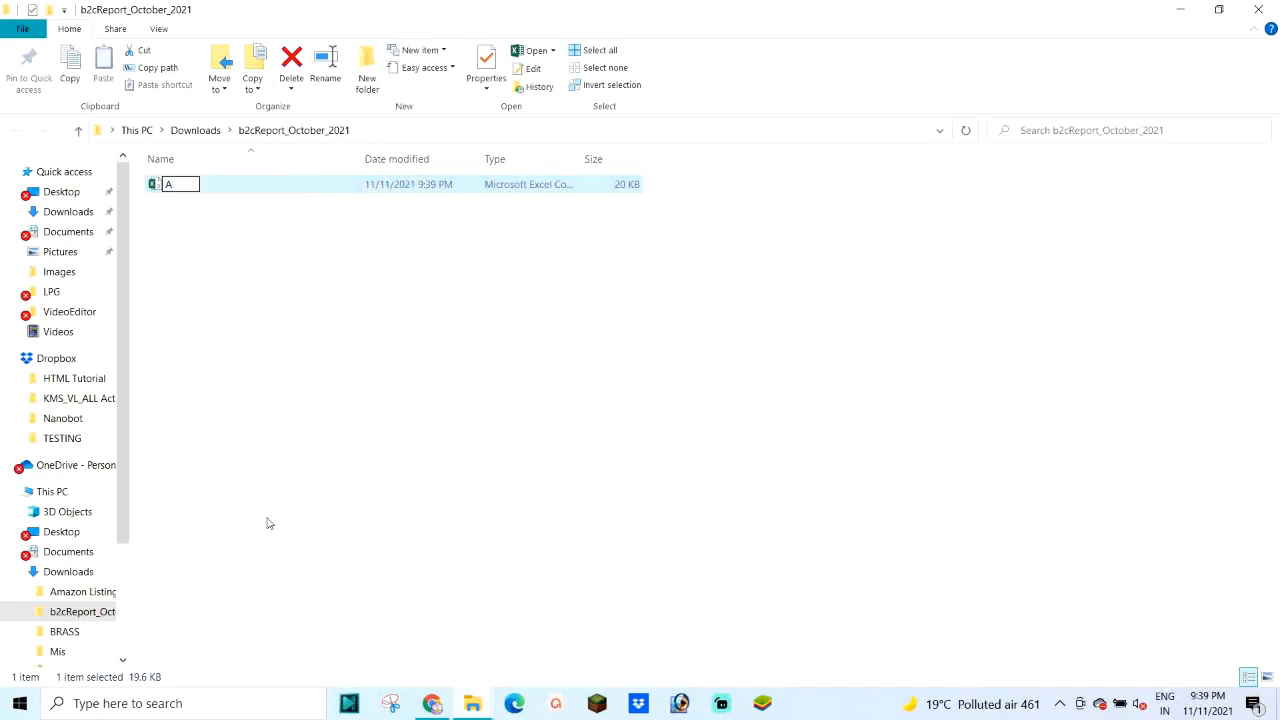
pyautogui.write('mazon GST ')
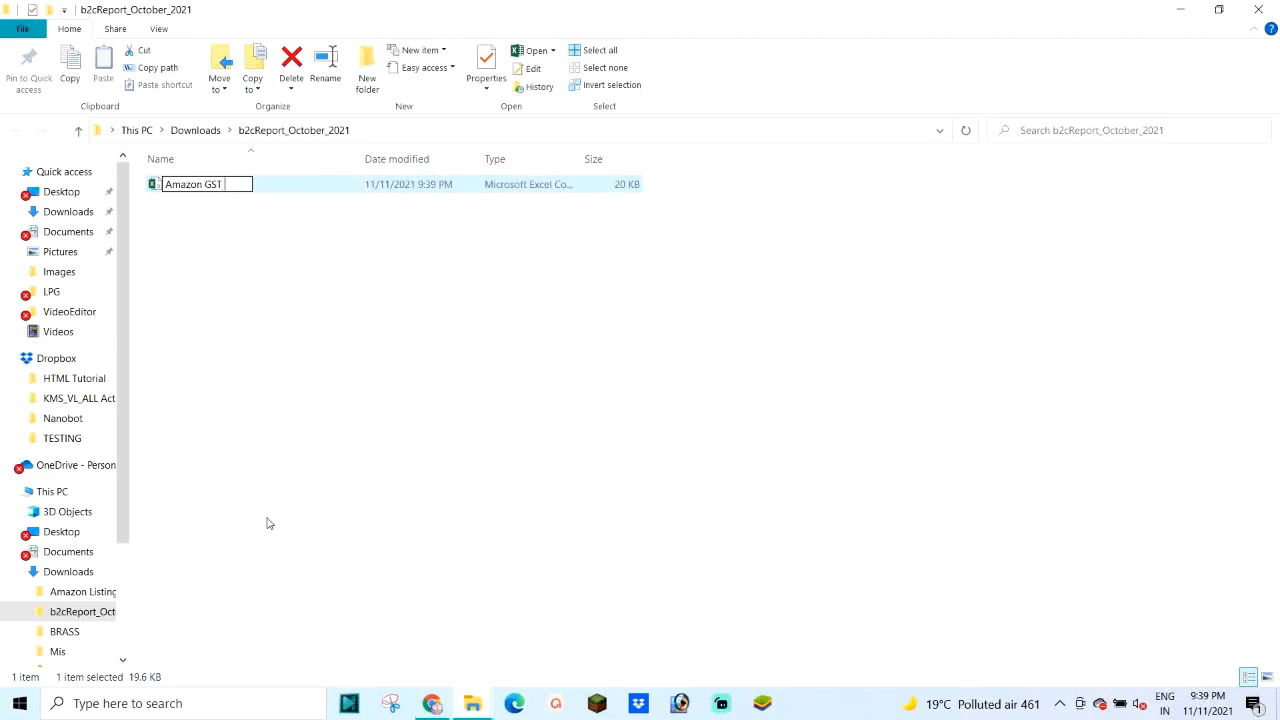
pyautogui.write('Report')
pyautogui.press('Return')
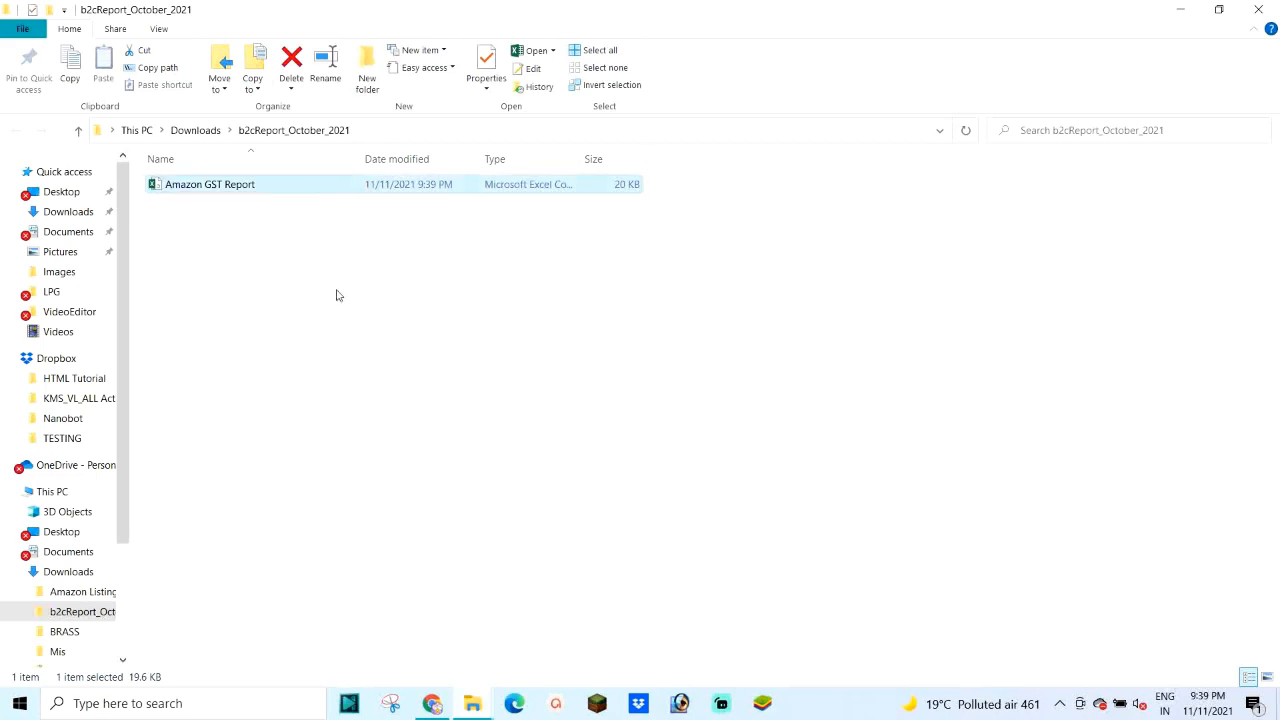
# Step: Copy Amazon GST Report and paste it into the Downloads folder
pyautogui.rightClick(180, 192)
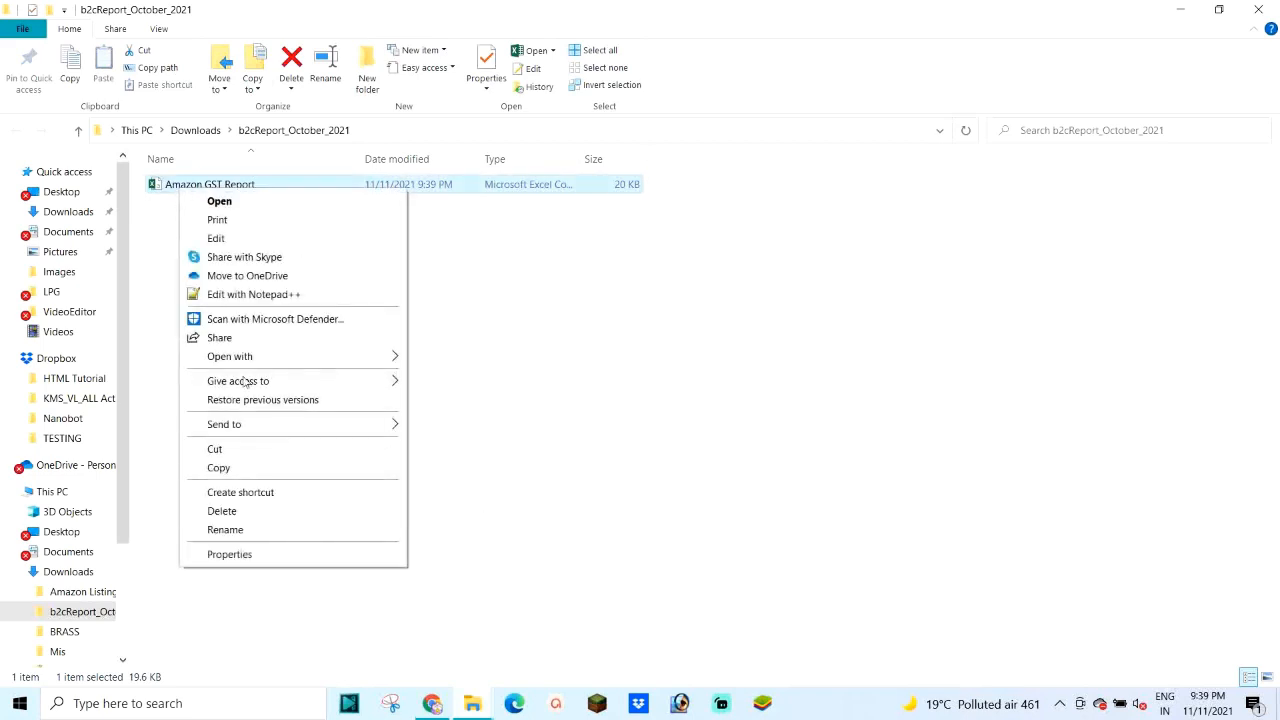
pyautogui.click(240, 465)
pyautogui.click(186, 131)
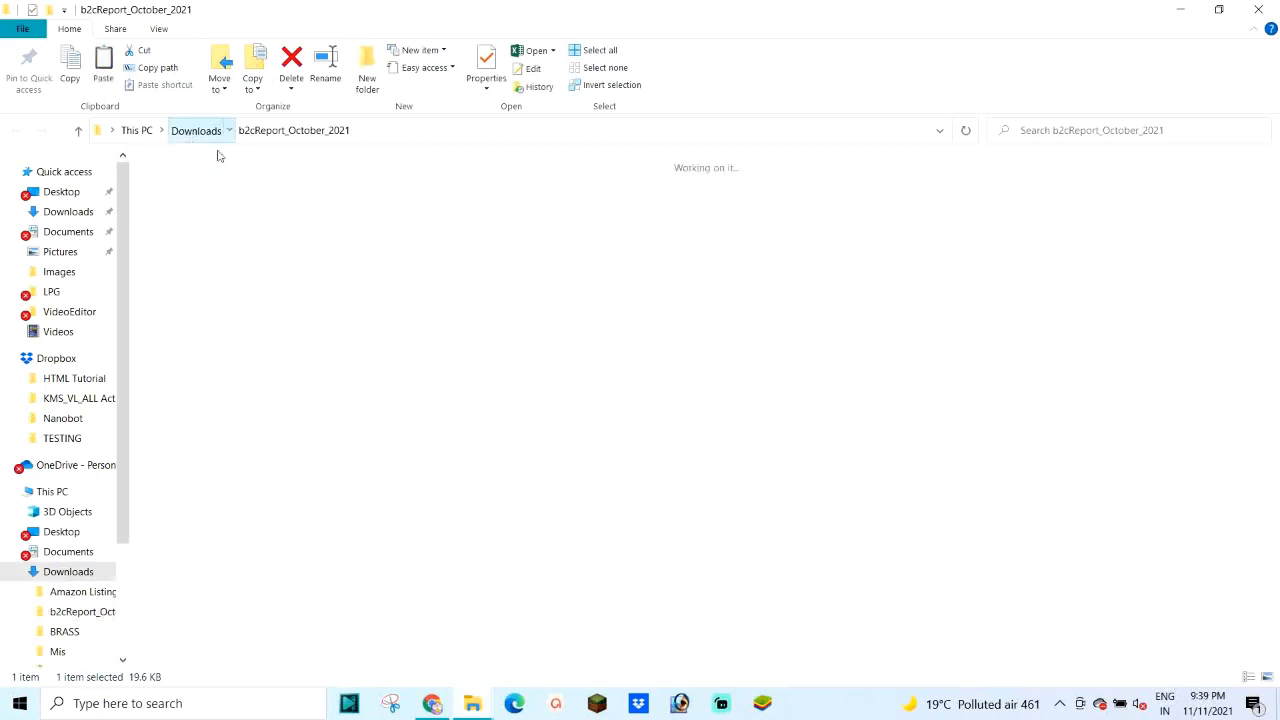
pyautogui.rightClick(263, 483)
pyautogui.click(300, 332)
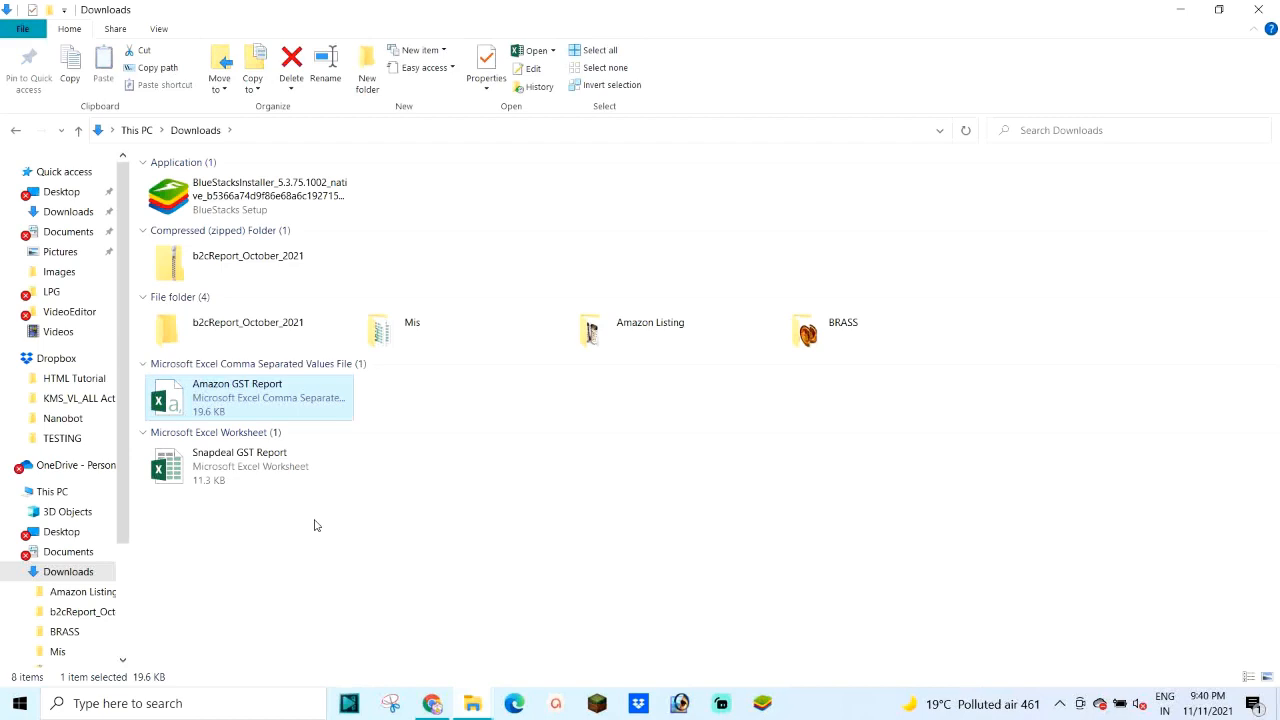
# Step: Close both File Explorer windows and switch to the Flipkart seller dashboard
pyautogui.click(1258, 9)
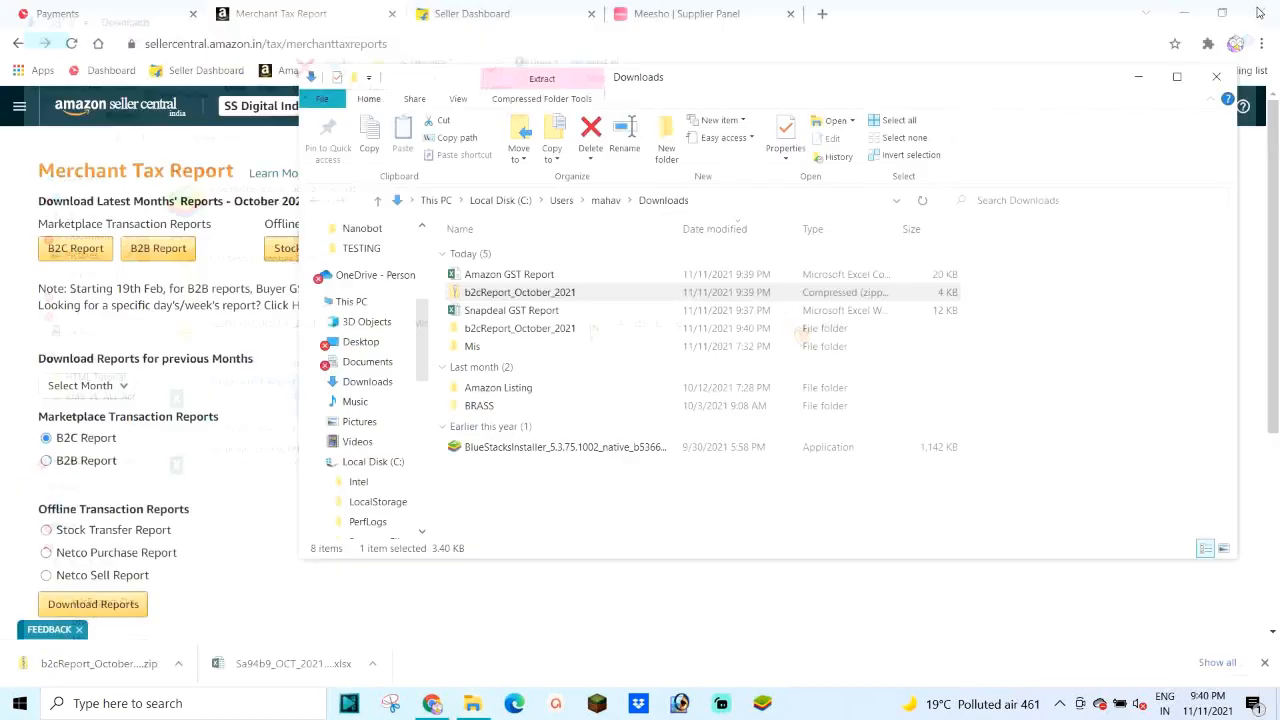
pyautogui.click(1216, 76)
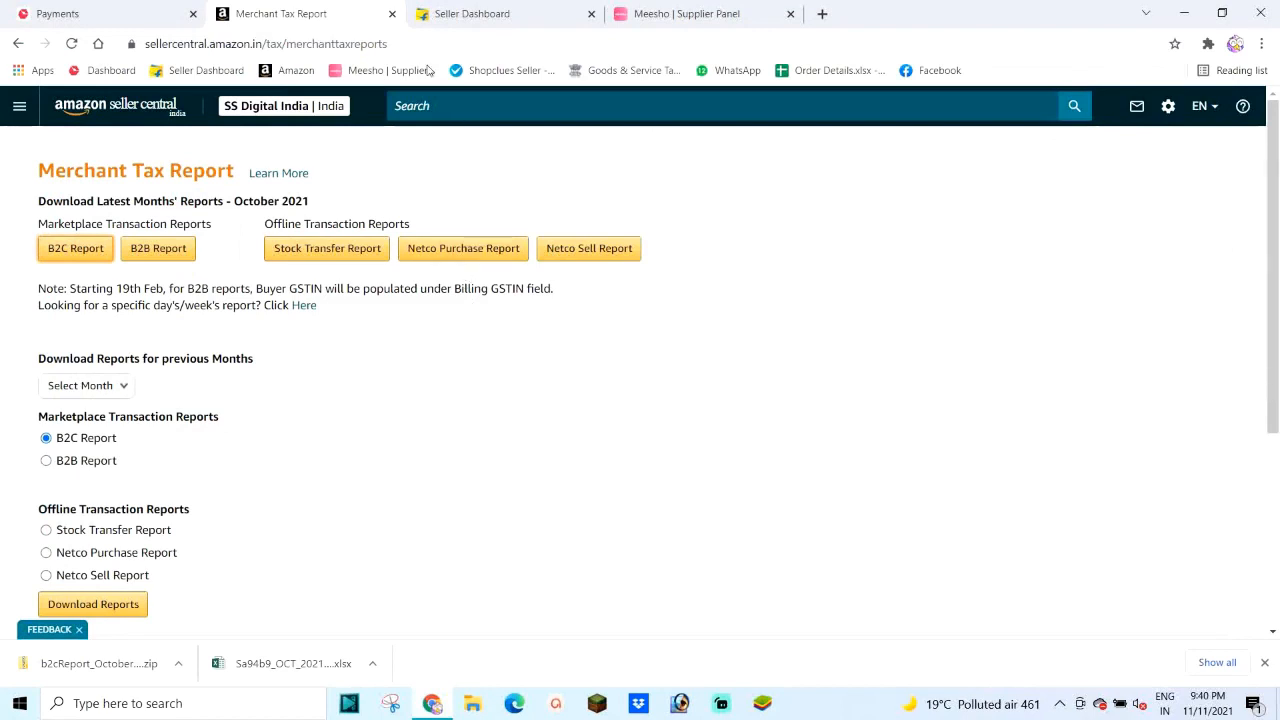
pyautogui.click(462, 16)
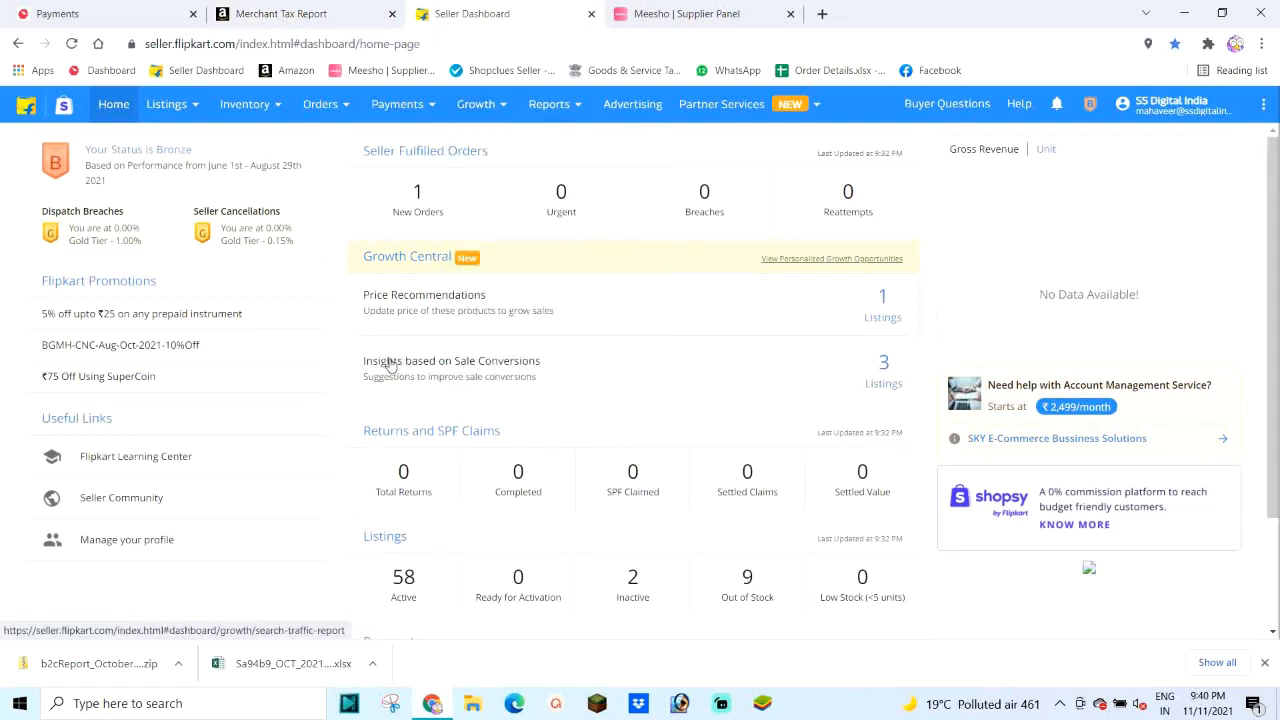
# Step: In the Report Centre, browse Types of Reports and show the Tax Reports list
pyautogui.click(572, 106)
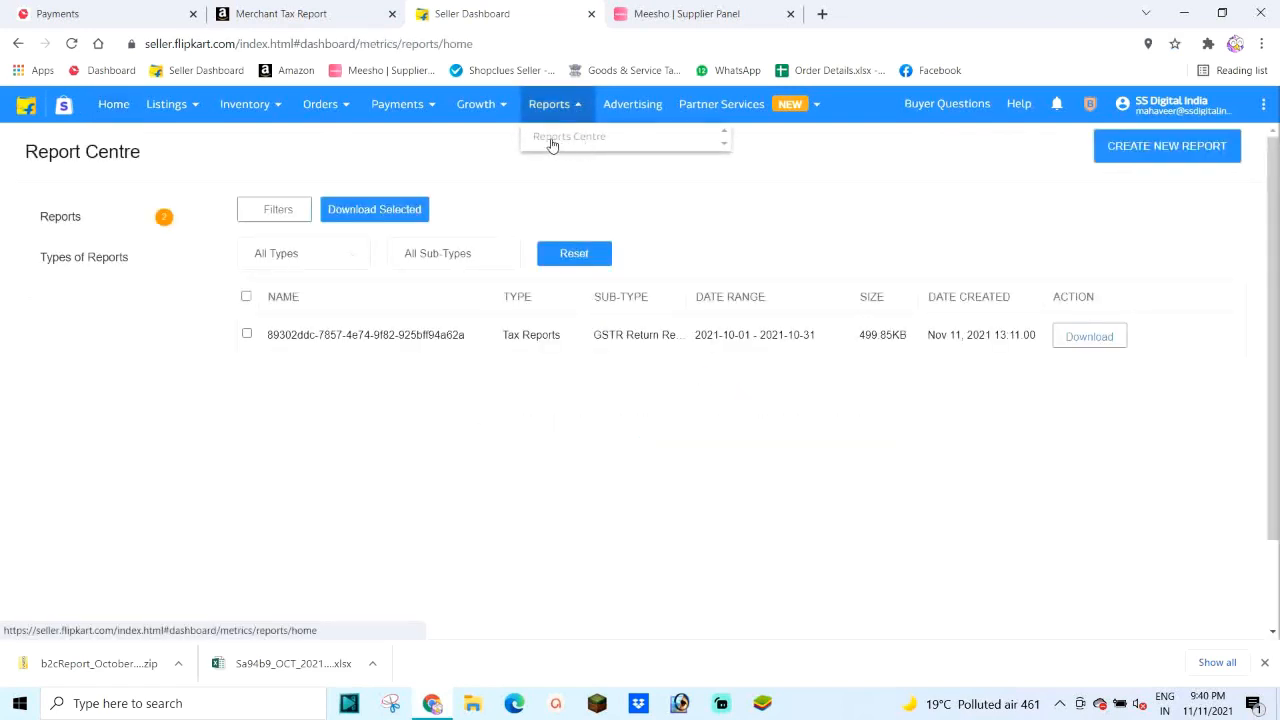
pyautogui.click(348, 256)
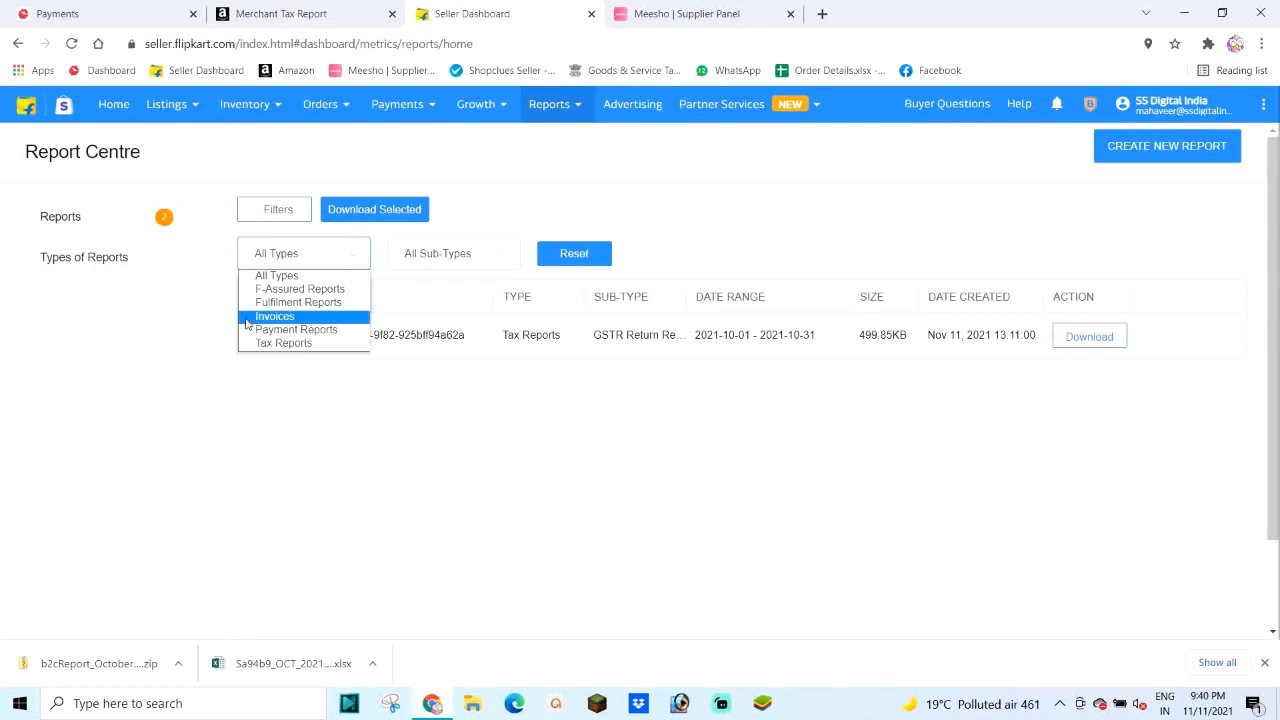
pyautogui.click(117, 218)
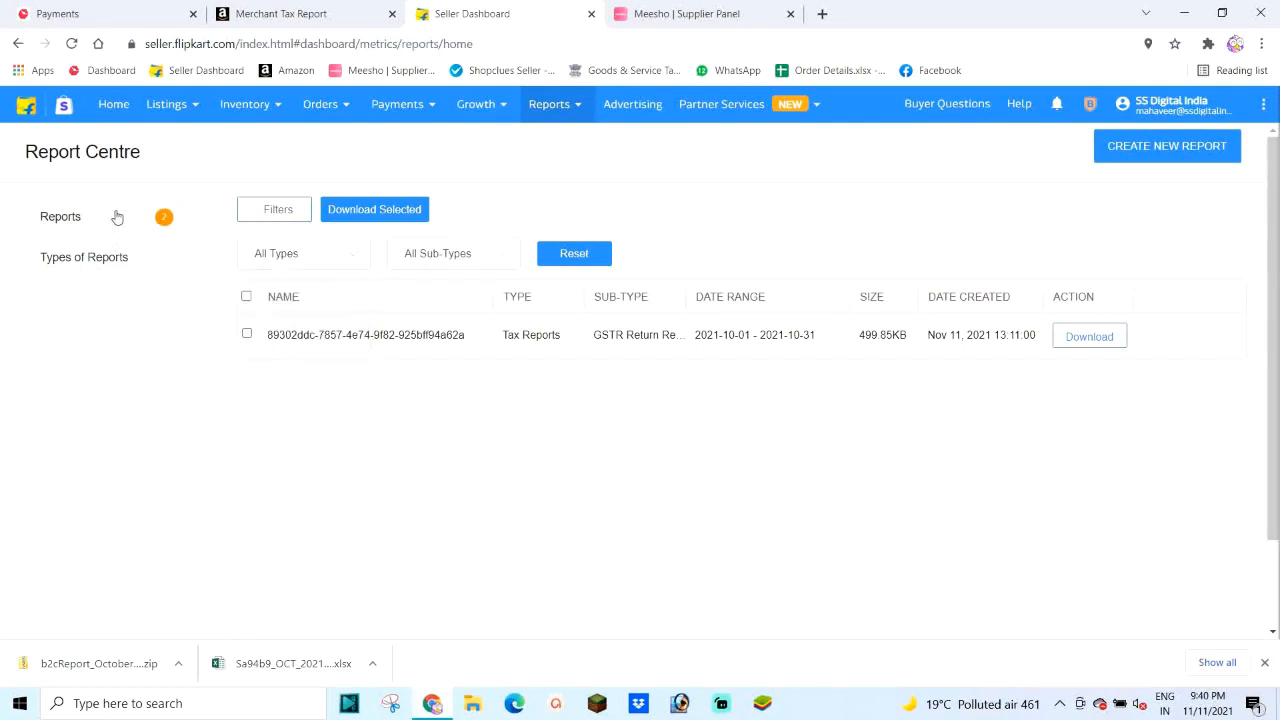
pyautogui.click(85, 262)
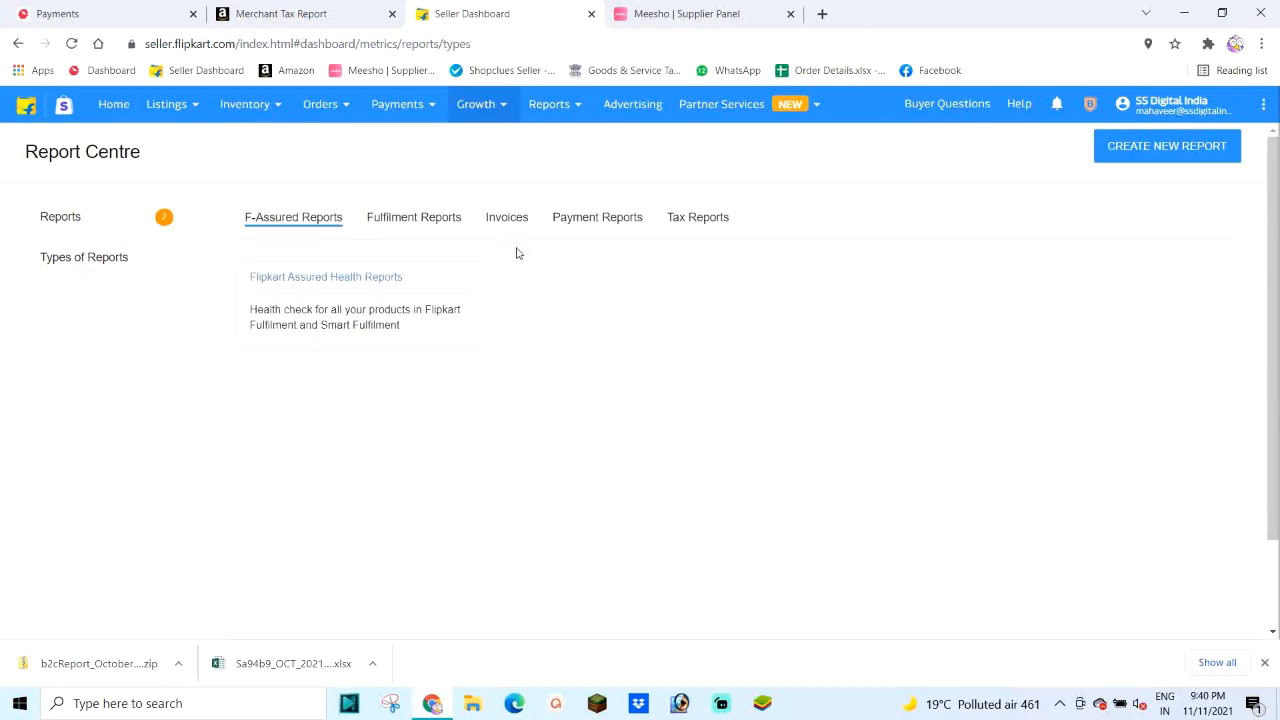
pyautogui.click(690, 221)
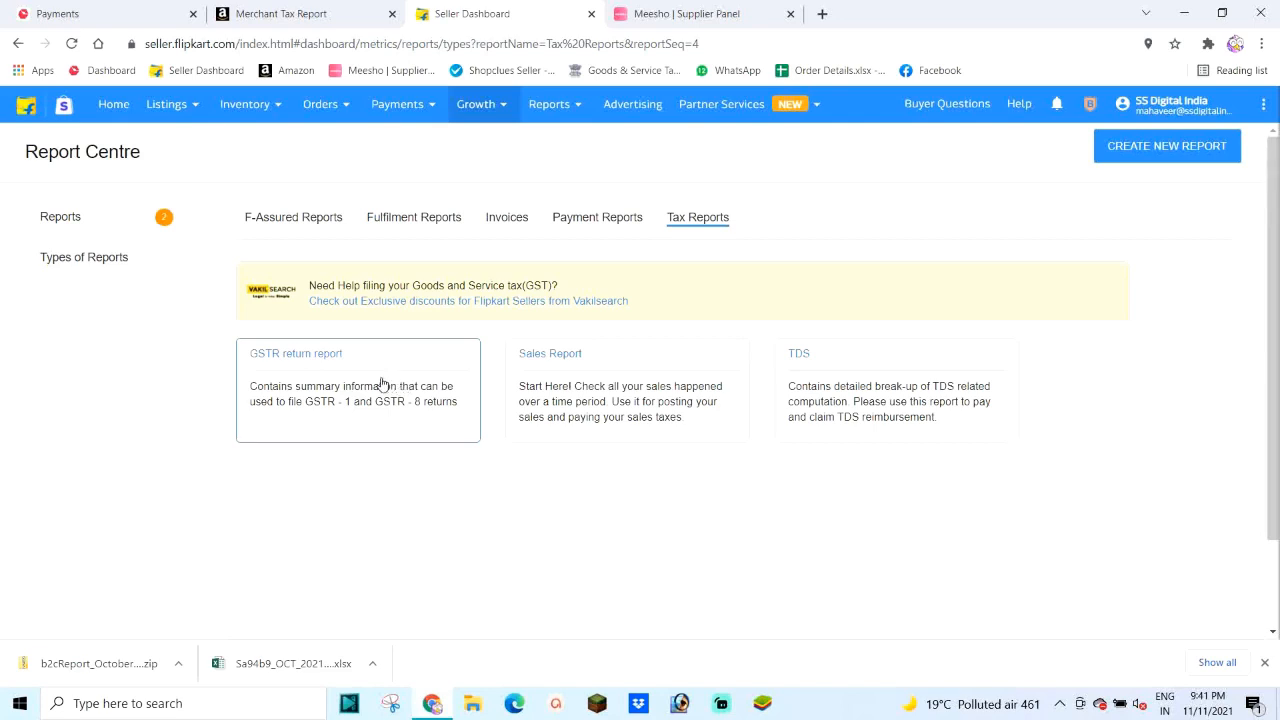
# Step: Generate the October 2021 GSTR return report, download its xlsx, and show it in Downloads
pyautogui.click(298, 358)
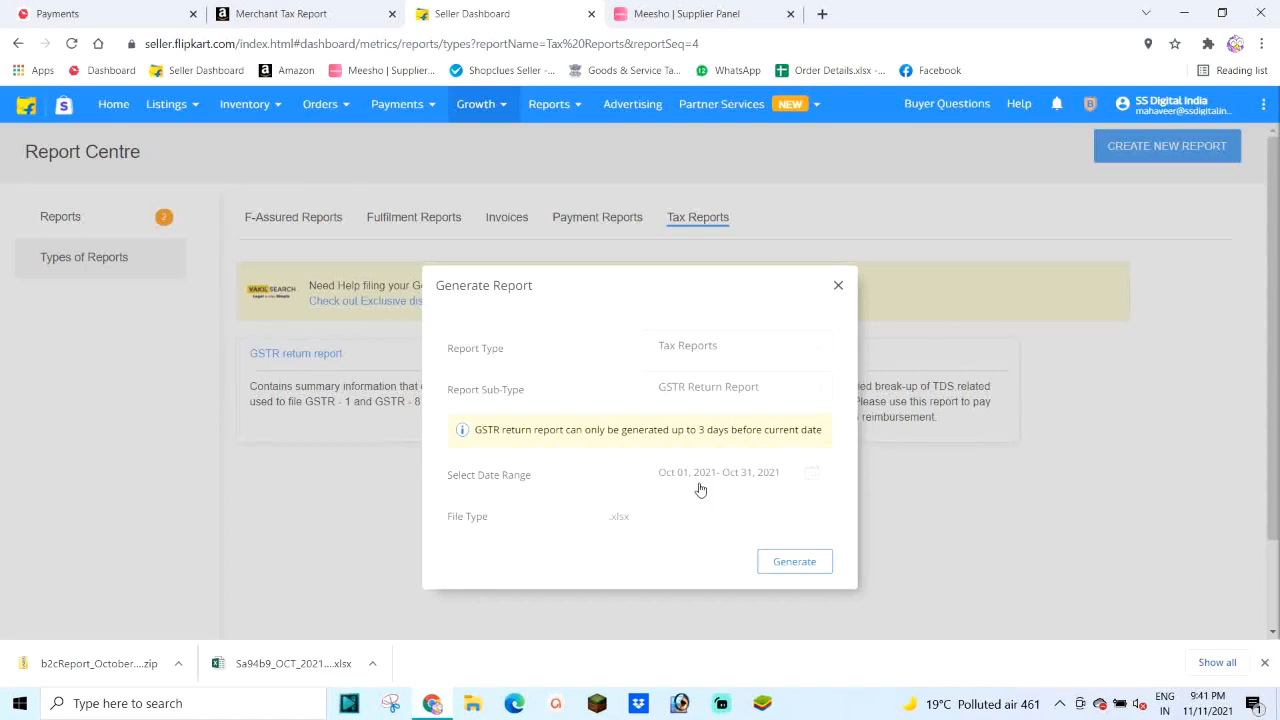
pyautogui.click(794, 563)
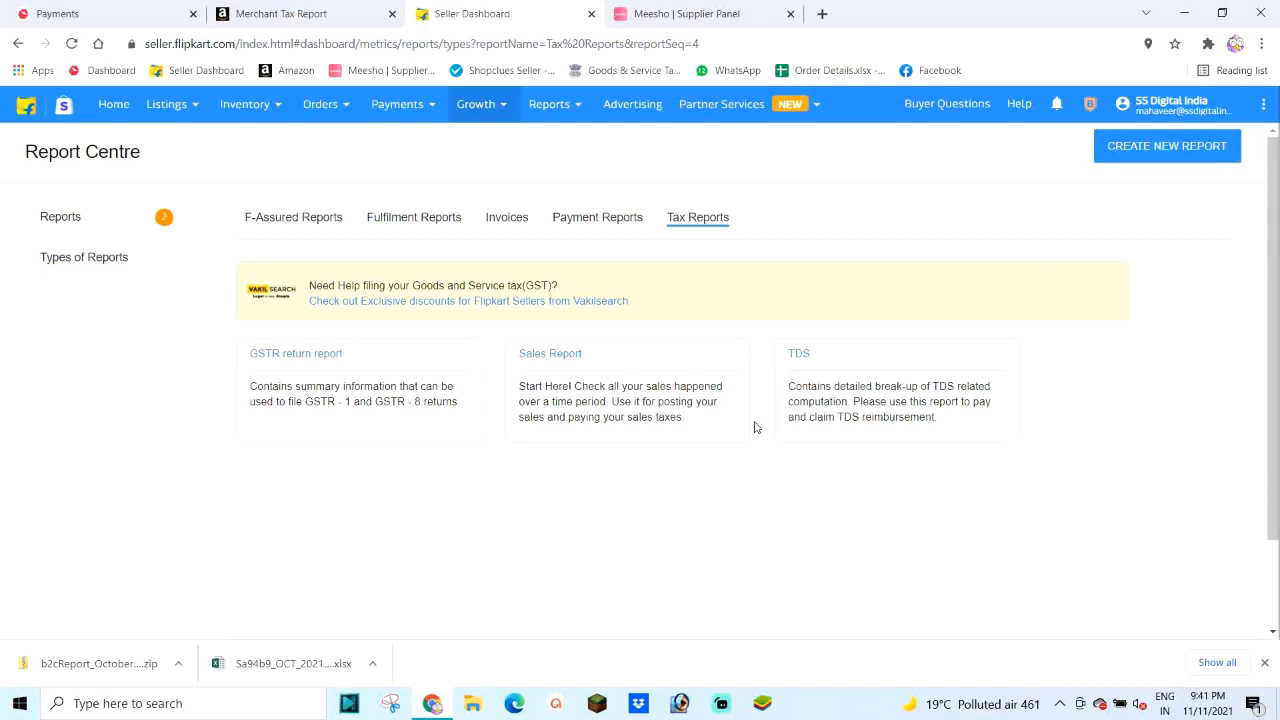
pyautogui.click(66, 219)
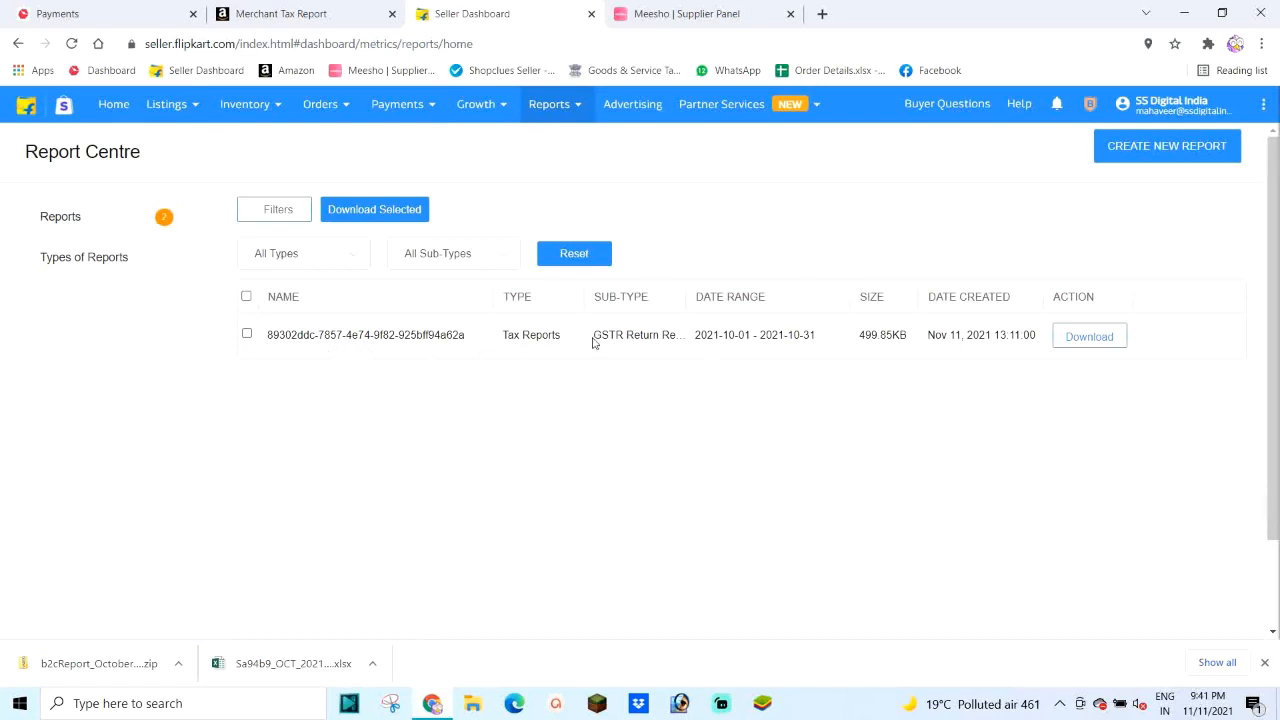
pyautogui.moveTo(594, 342); pyautogui.dragTo(681, 335)
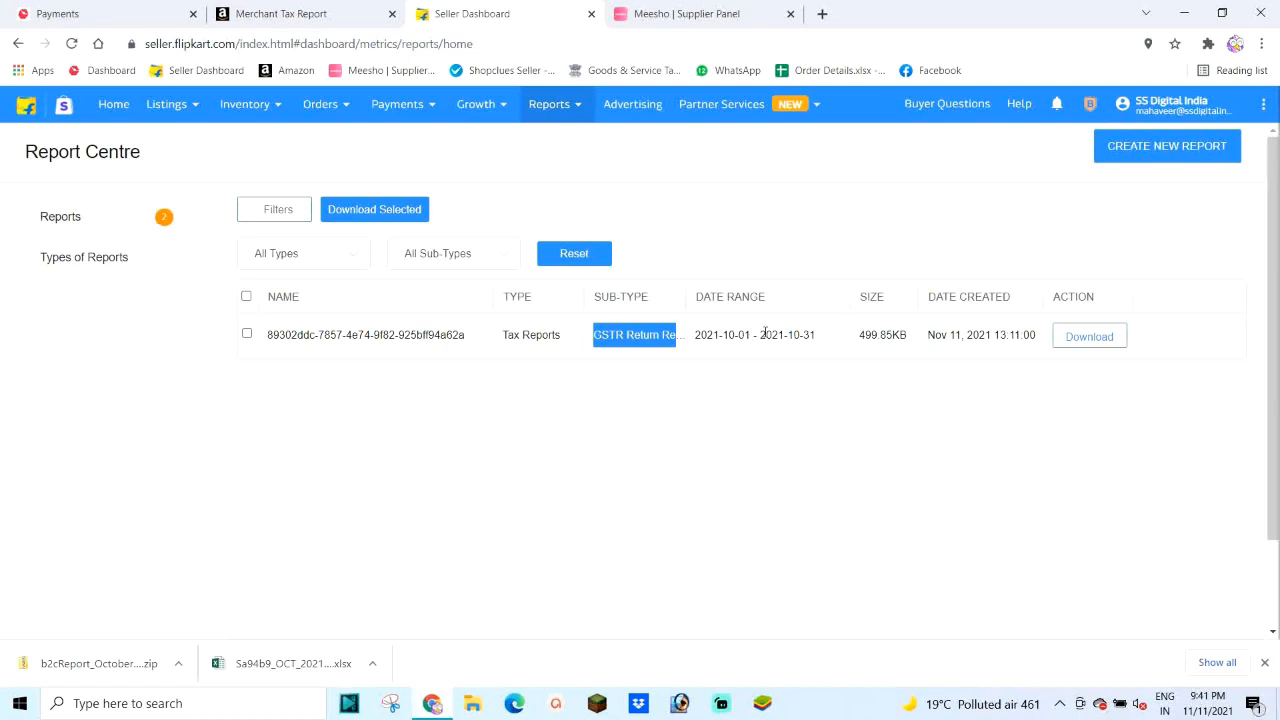
pyautogui.click(1079, 340)
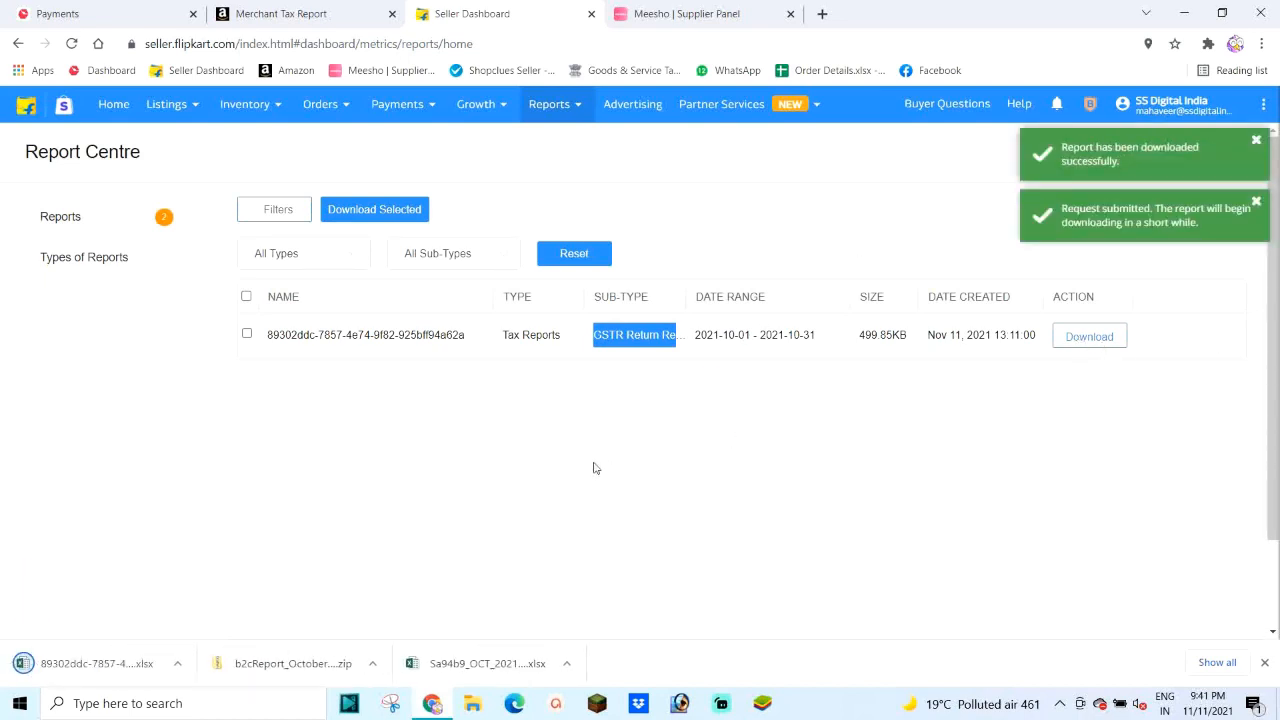
pyautogui.click(177, 663)
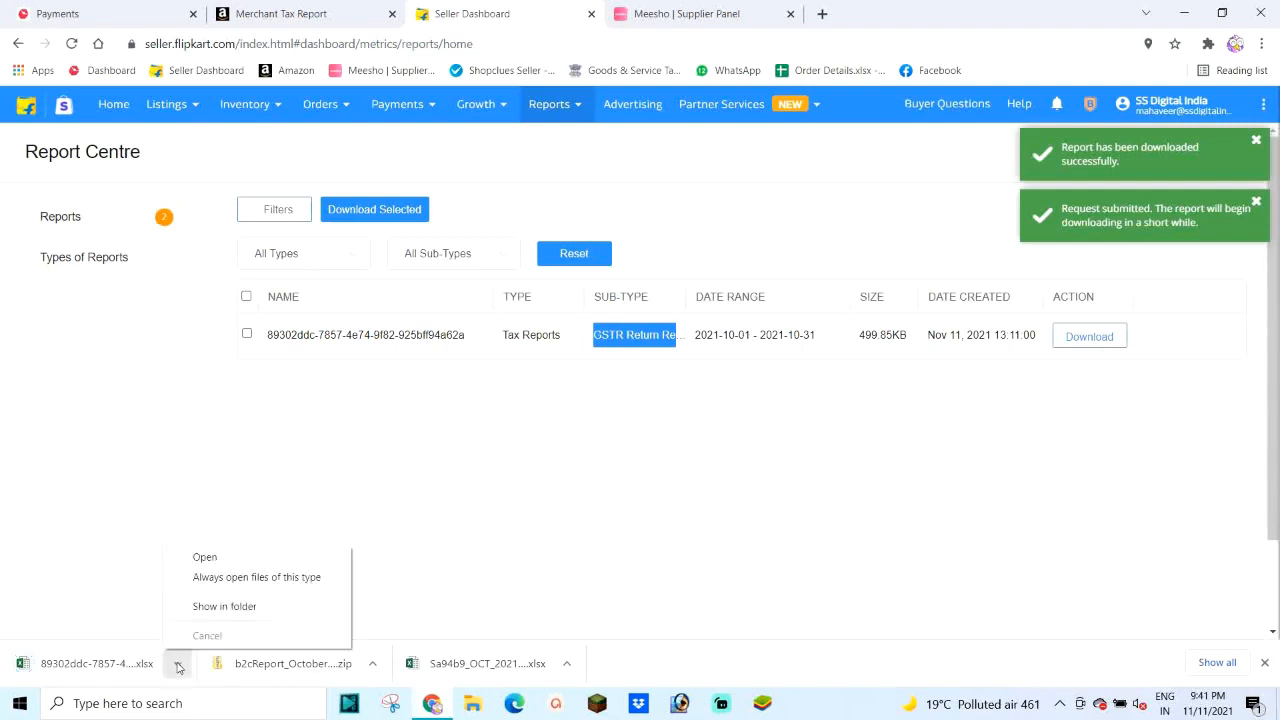
pyautogui.click(232, 607)
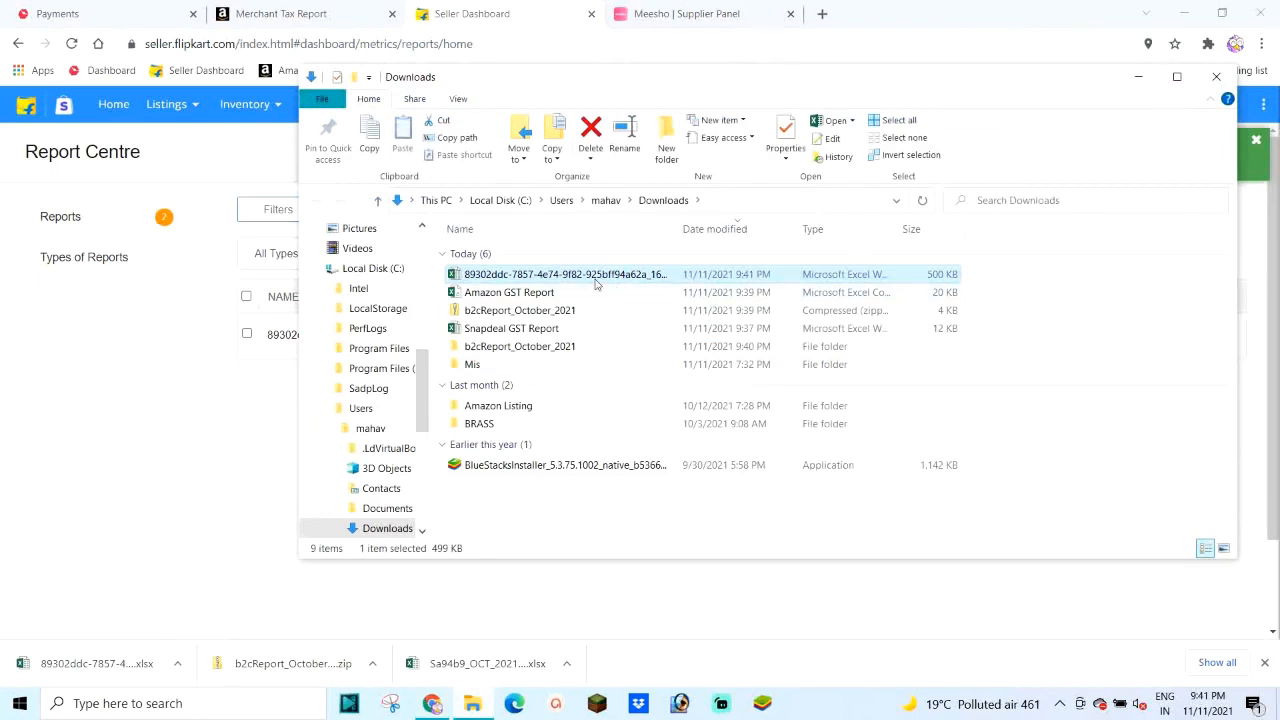
# Step: Rename the 500 KB download to 'Flipkart GST Report' and close the Downloads window
pyautogui.rightClick(578, 281)
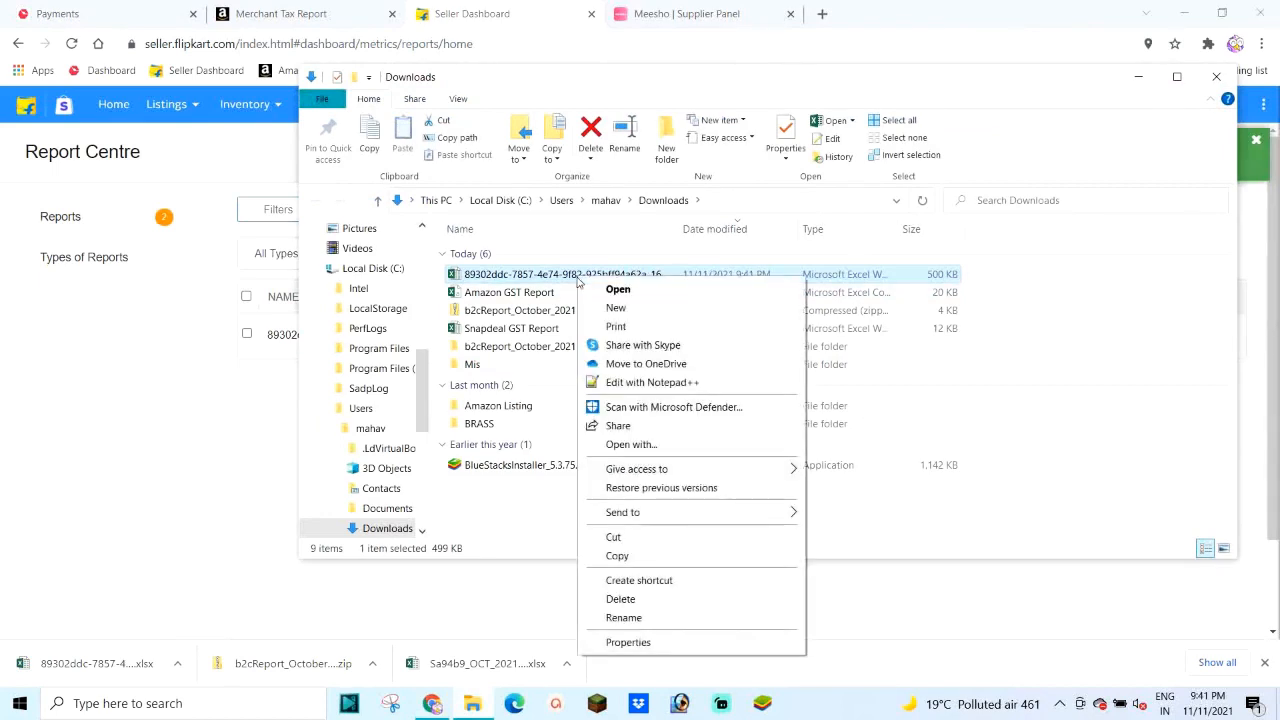
pyautogui.click(634, 618)
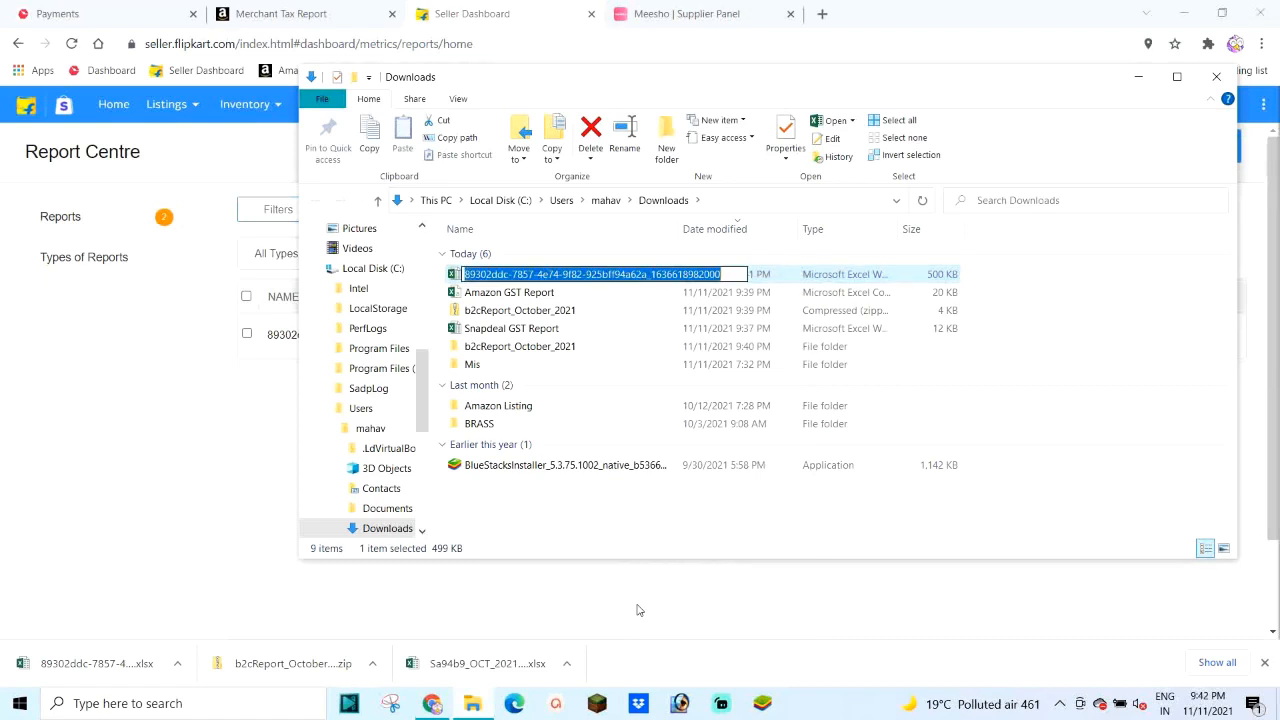
pyautogui.write('Flipka')
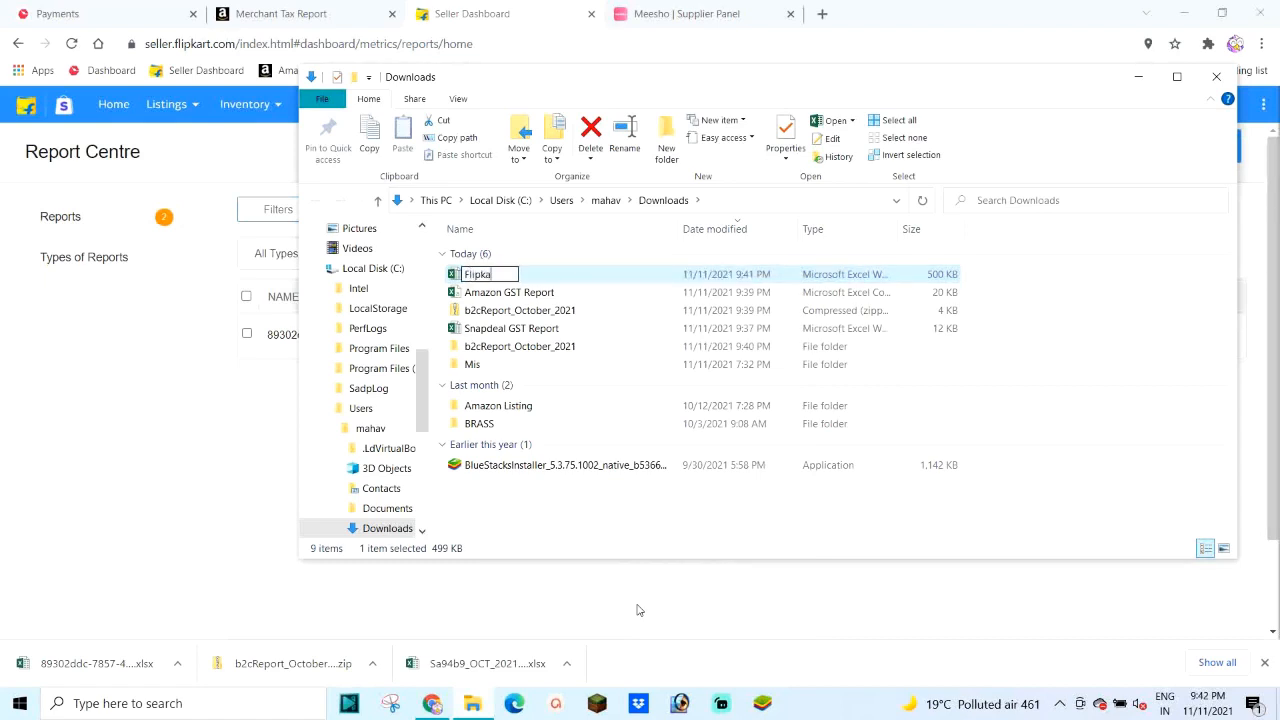
pyautogui.write('rt GST Report')
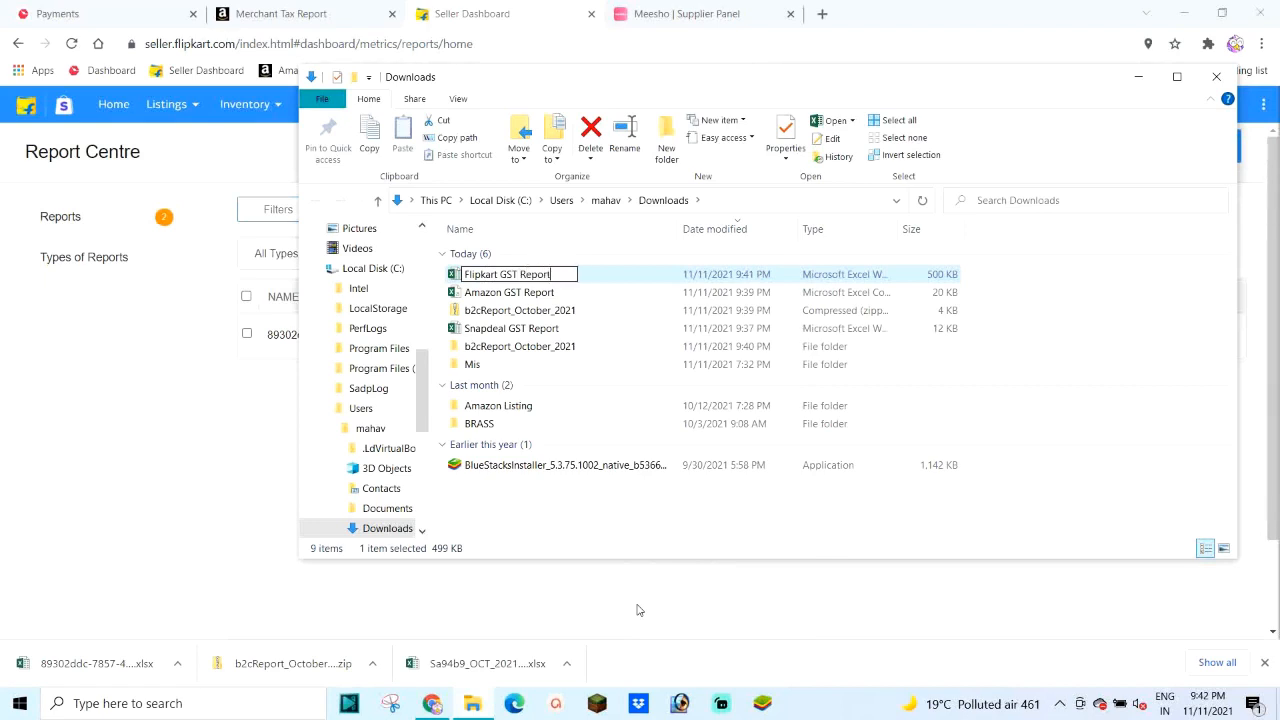
pyautogui.press('Return')
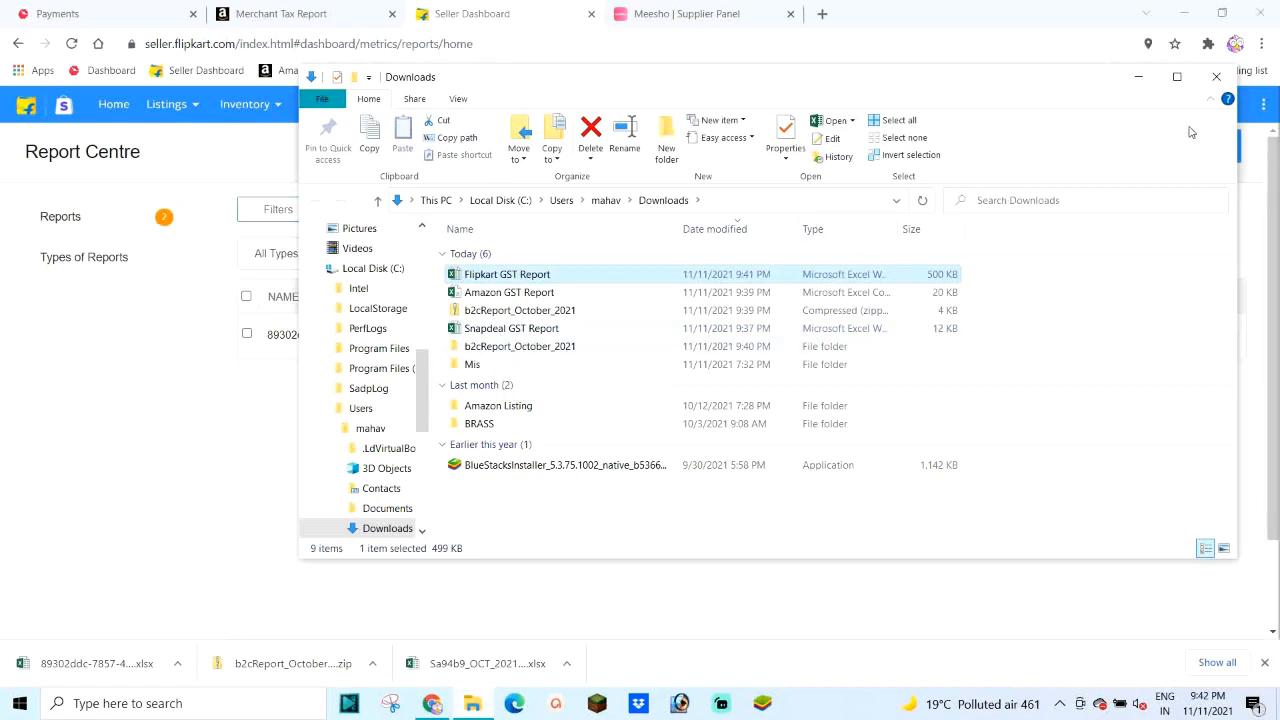
pyautogui.click(1216, 76)
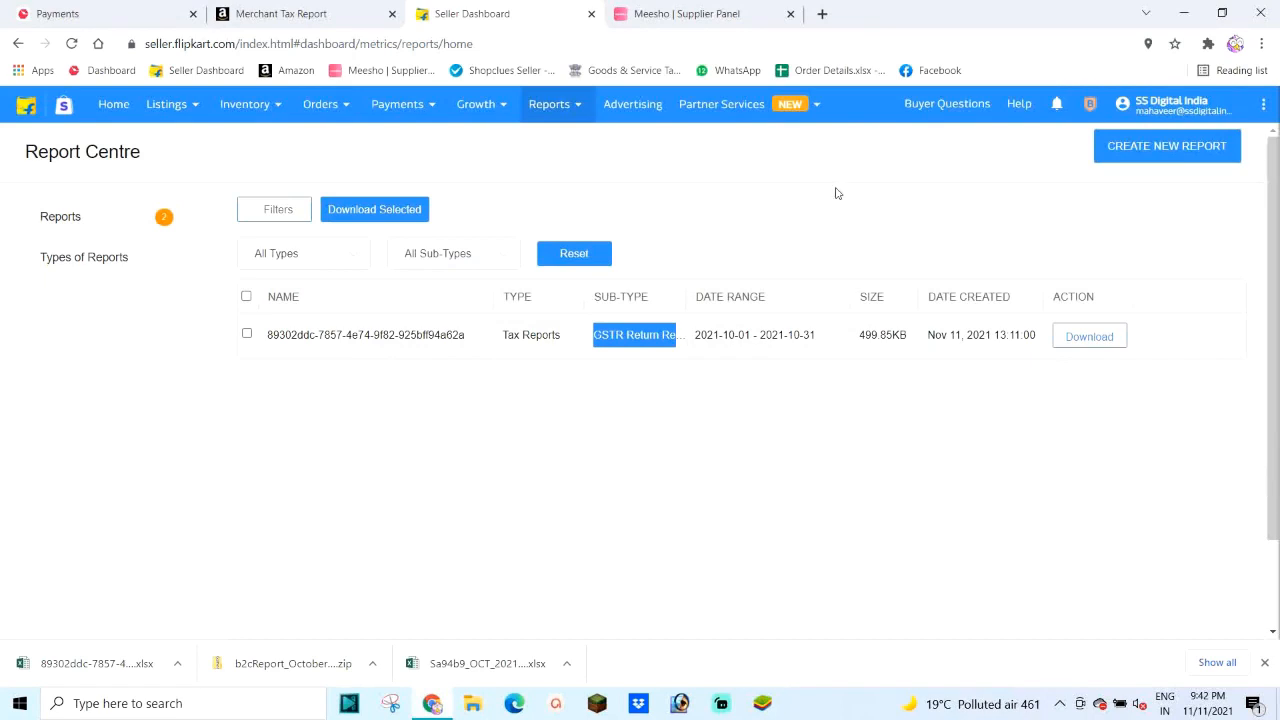
# Step: In Meesho, open Orders > Shipped and start the Download Invoice Details Excel request
pyautogui.click(662, 16)
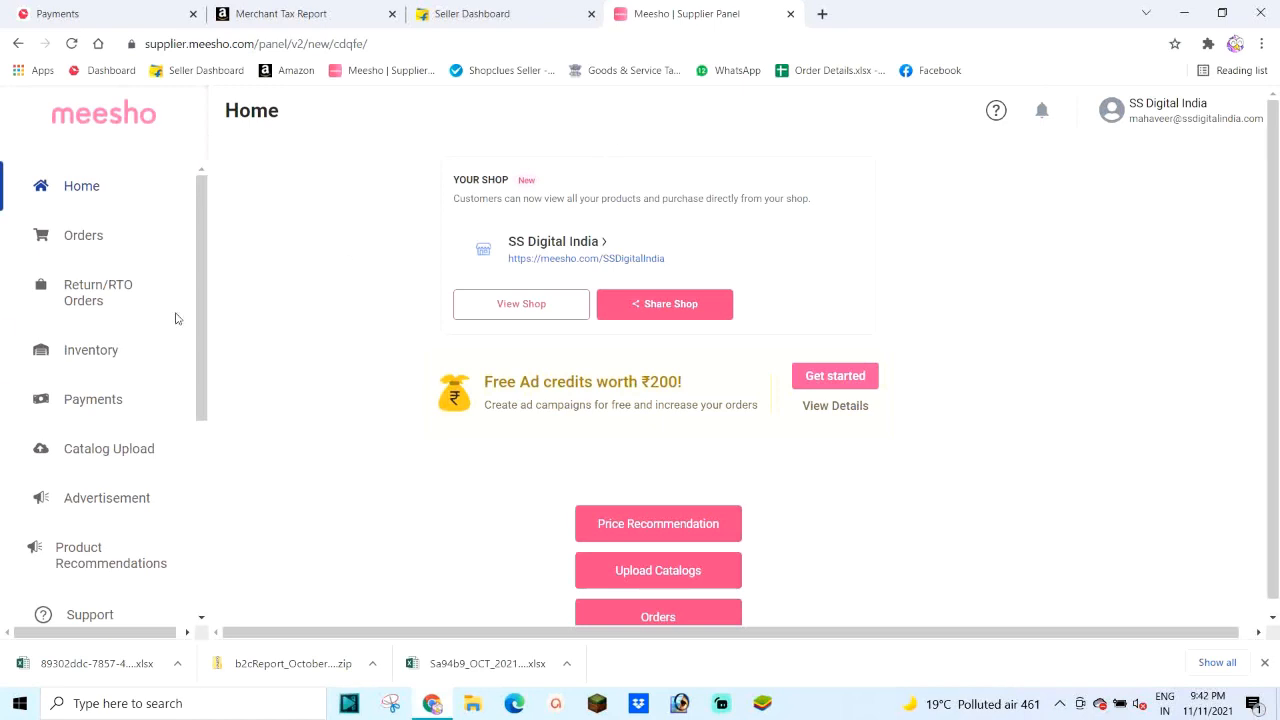
pyautogui.click(81, 247)
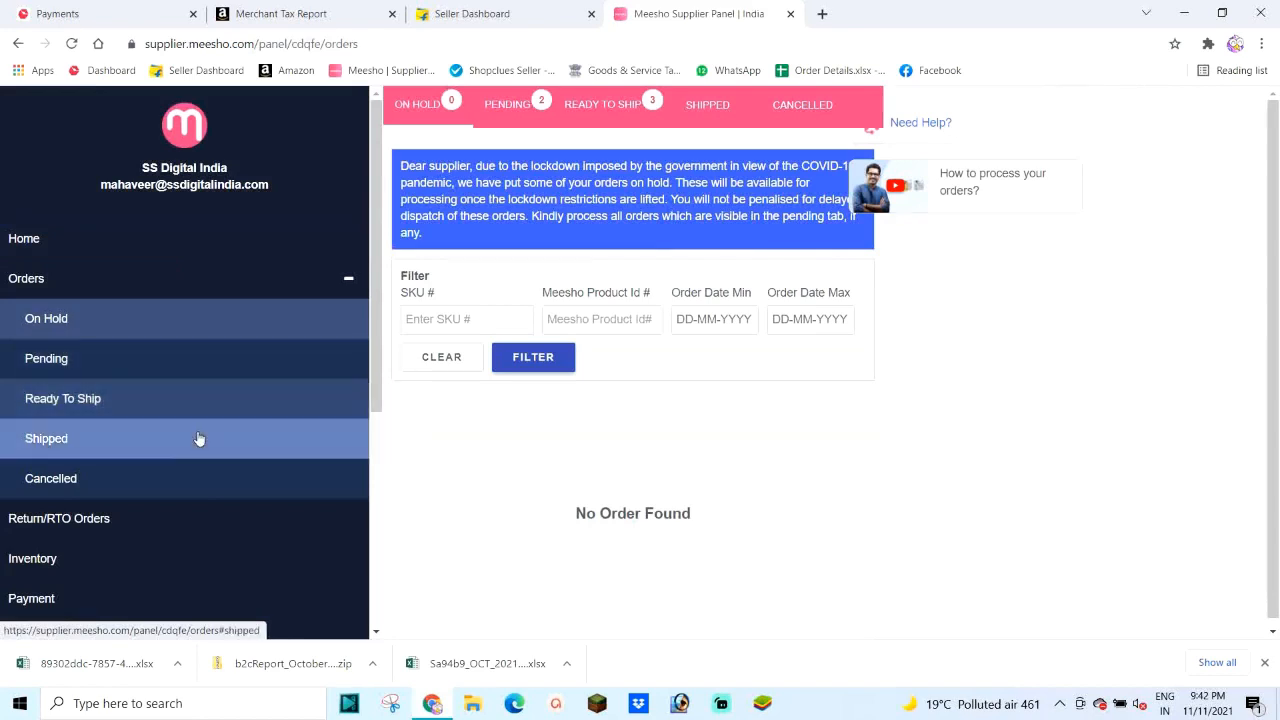
pyautogui.click(46, 440)
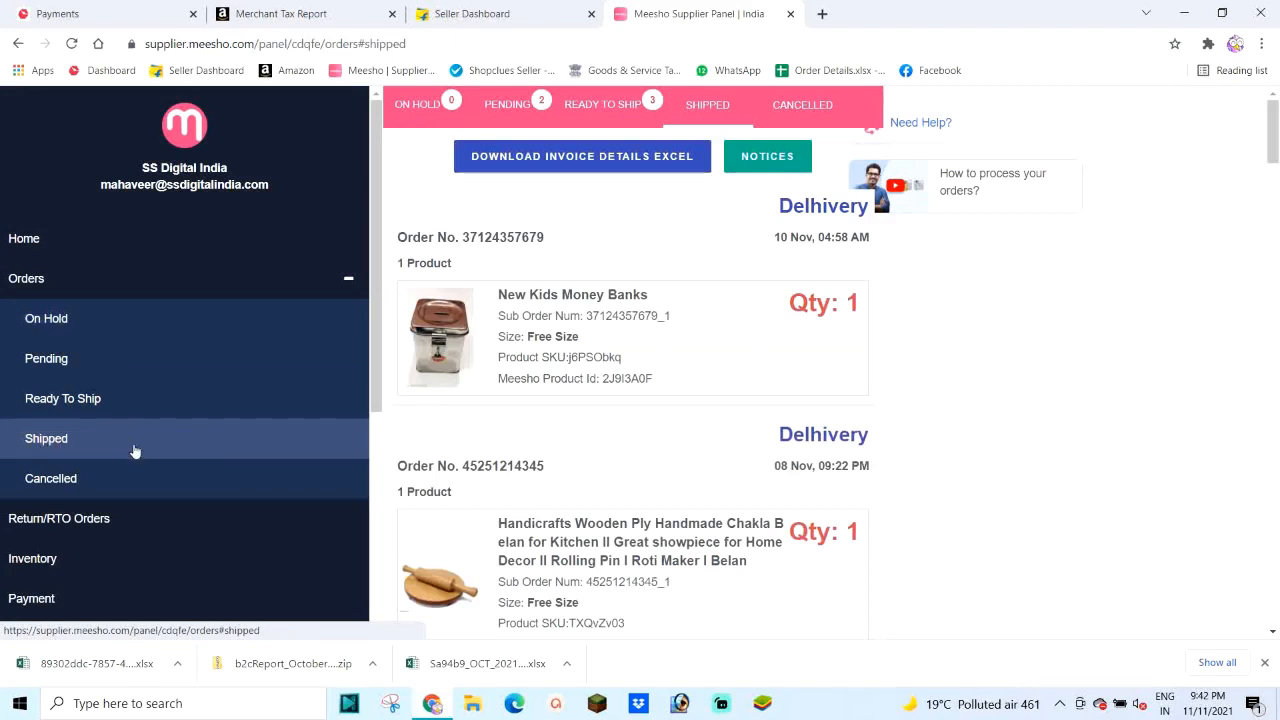
pyautogui.click(523, 165)
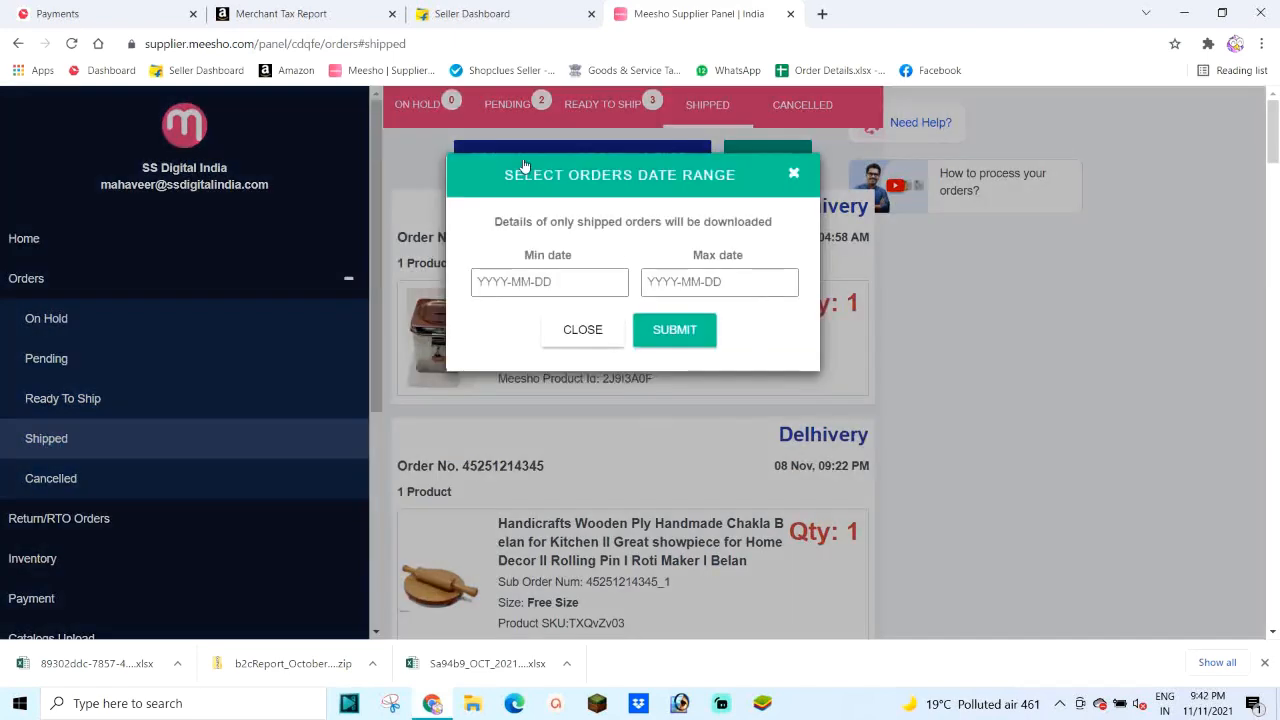
# Step: Set the date range 01-10-2021 to 31-10-2021 and submit to download the invoices
pyautogui.click(525, 283)
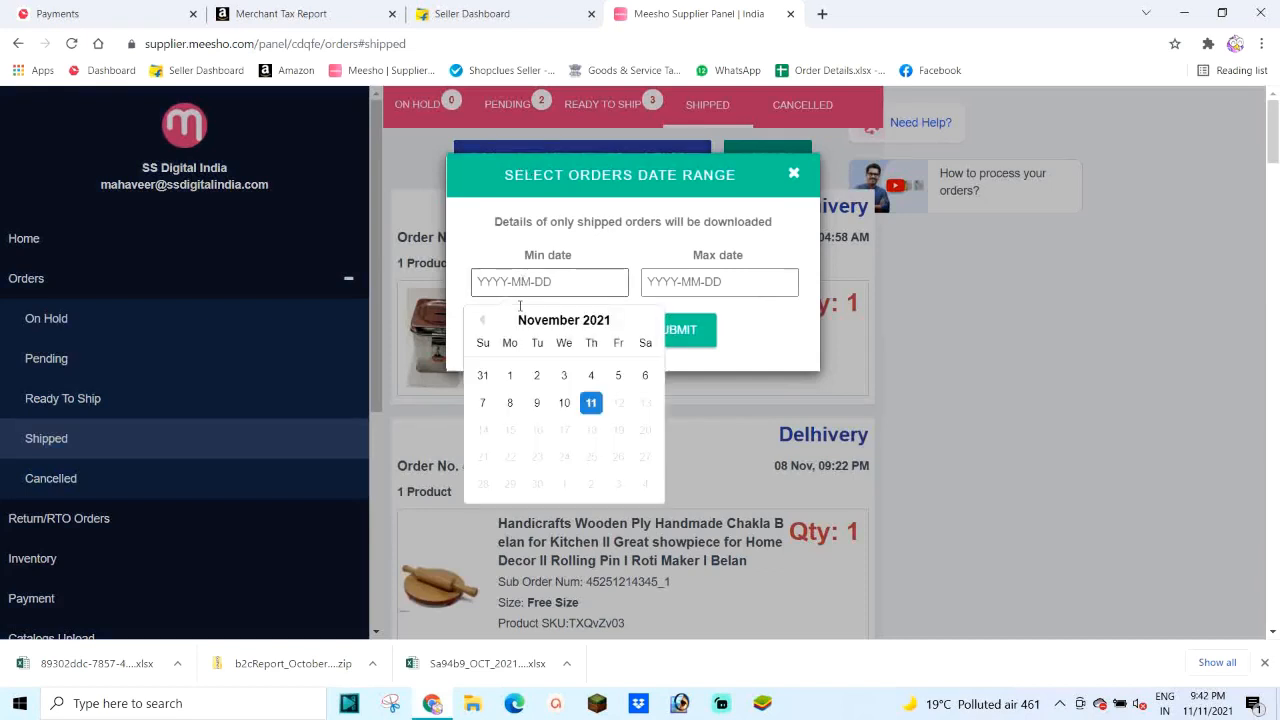
pyautogui.click(483, 320)
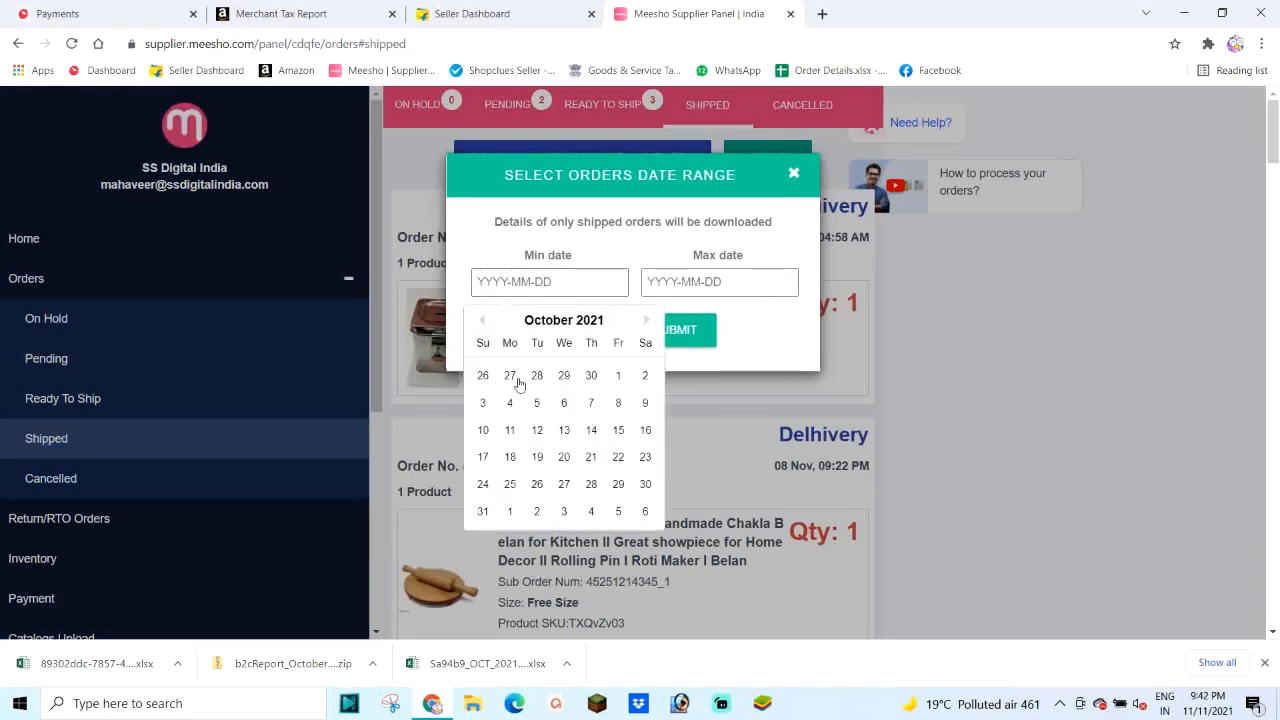
pyautogui.click(618, 376)
pyautogui.click(717, 278)
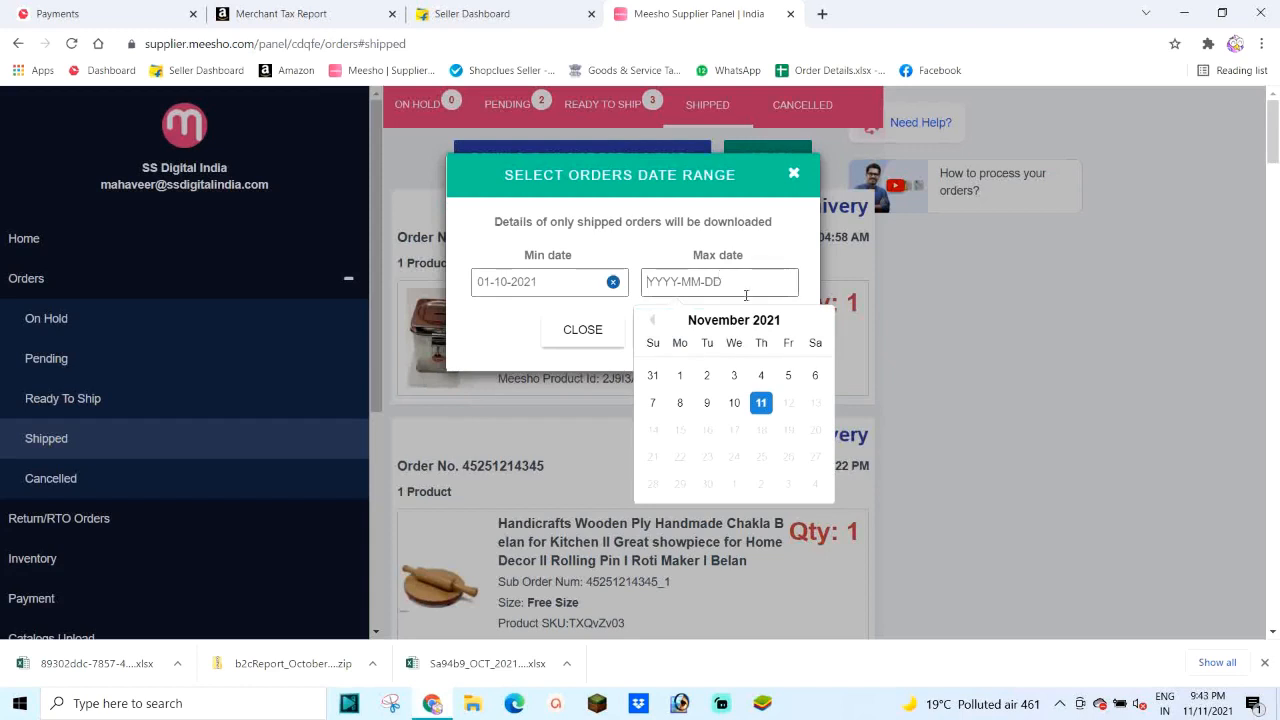
pyautogui.click(652, 324)
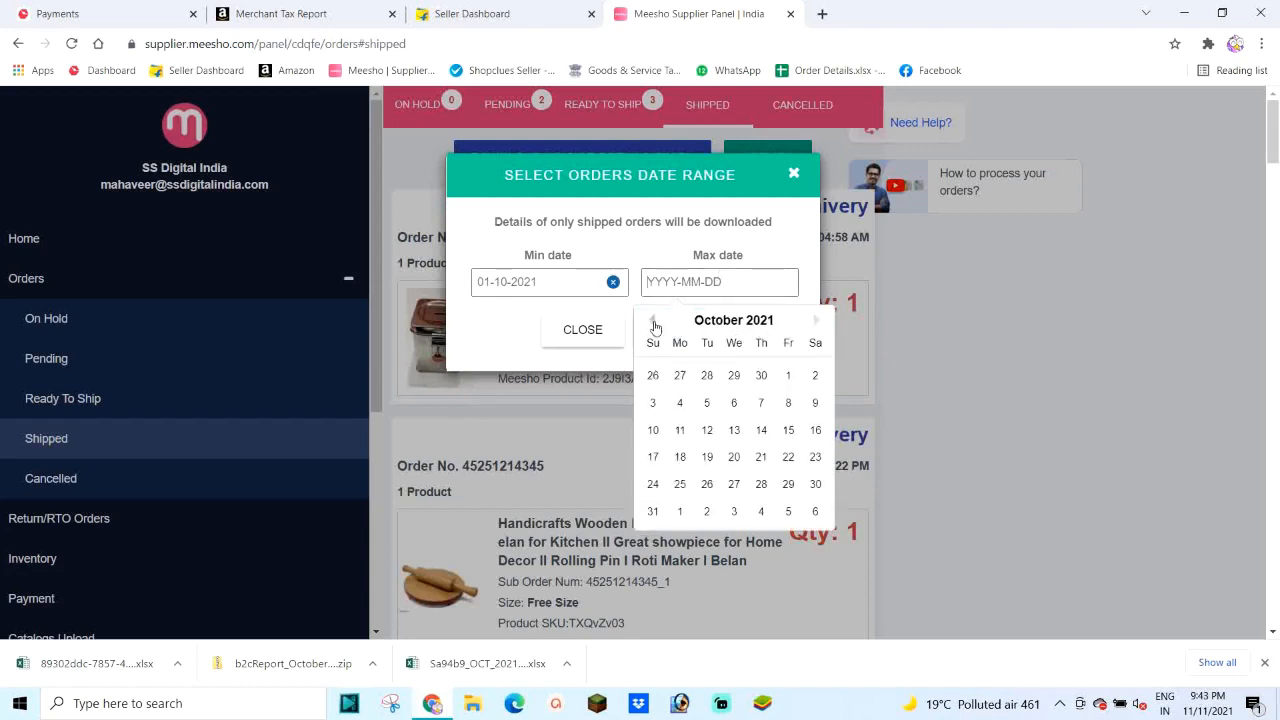
pyautogui.click(651, 514)
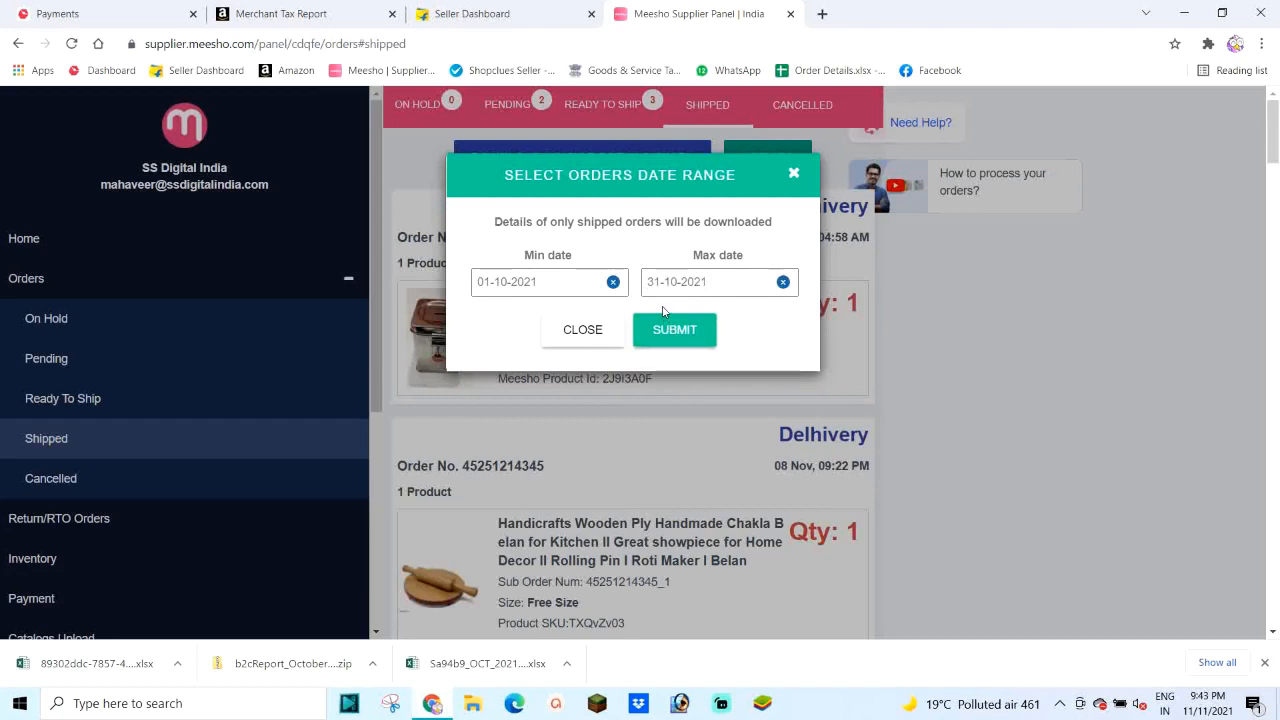
pyautogui.click(658, 336)
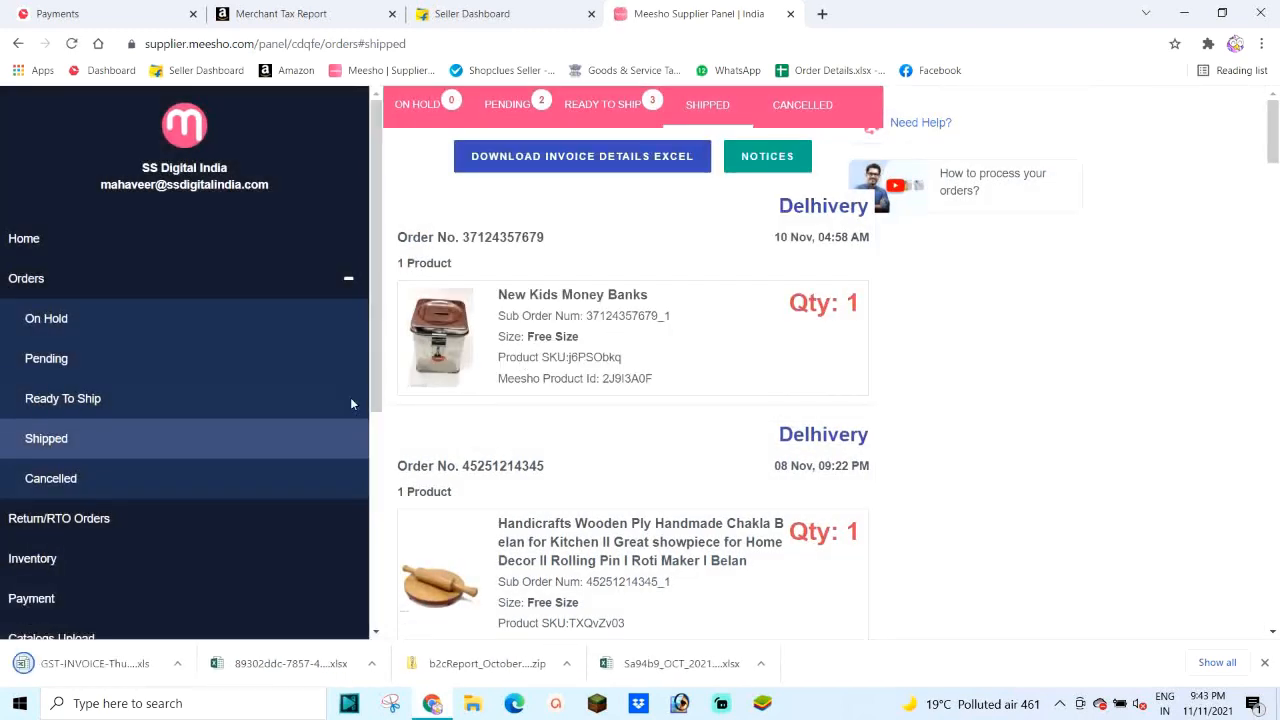
# Step: Rename the downloaded GST-INVOICE file to 'Meesho GST Report' and maximize the Downloads window
pyautogui.click(177, 663)
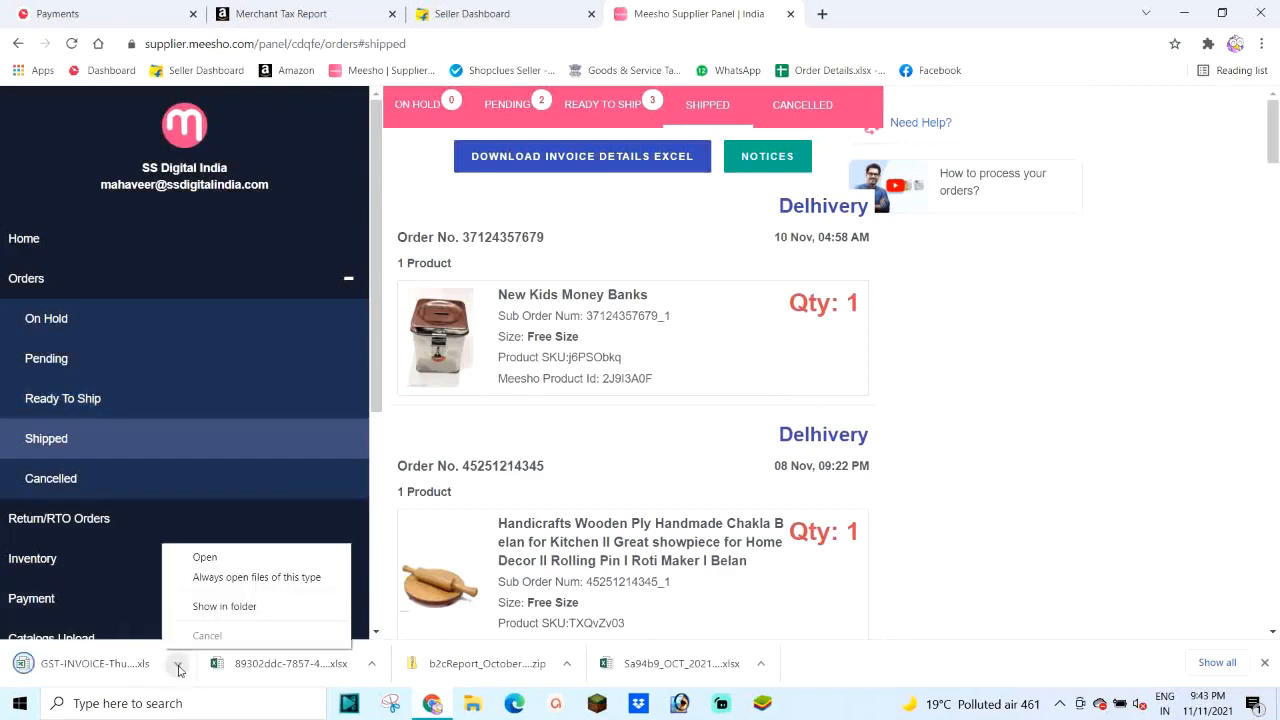
pyautogui.click(237, 606)
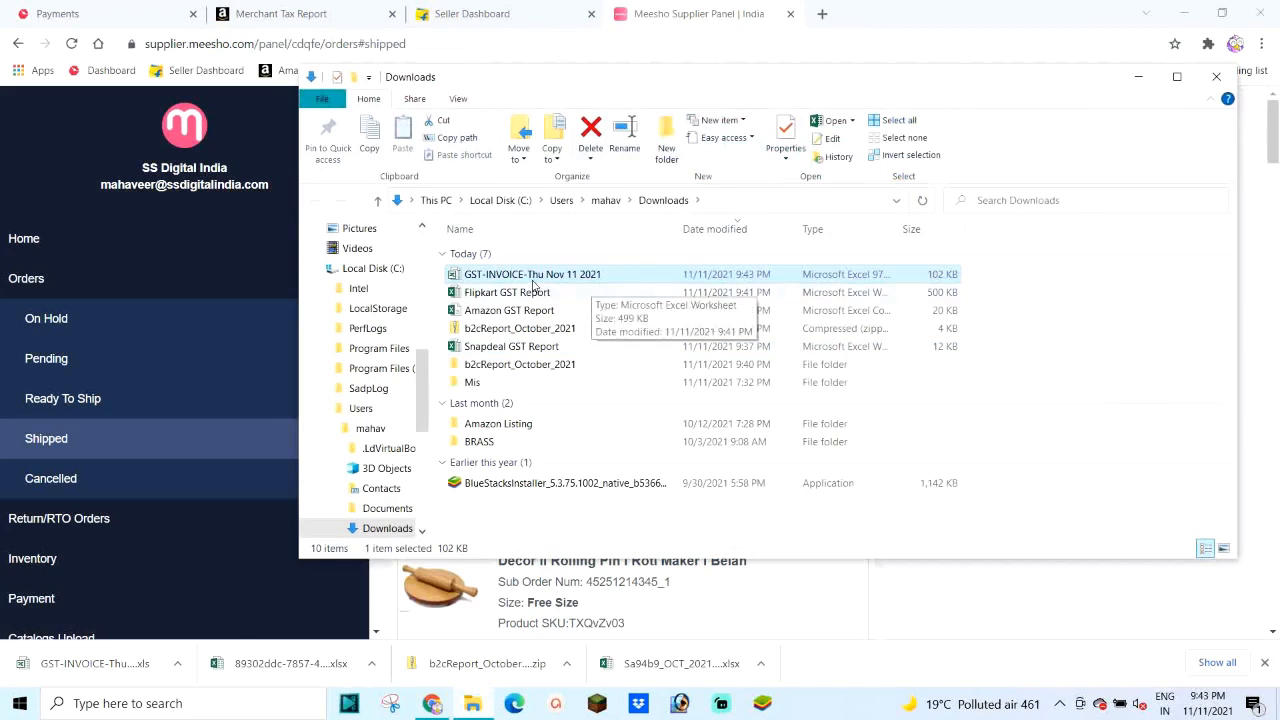
pyautogui.rightClick(527, 278)
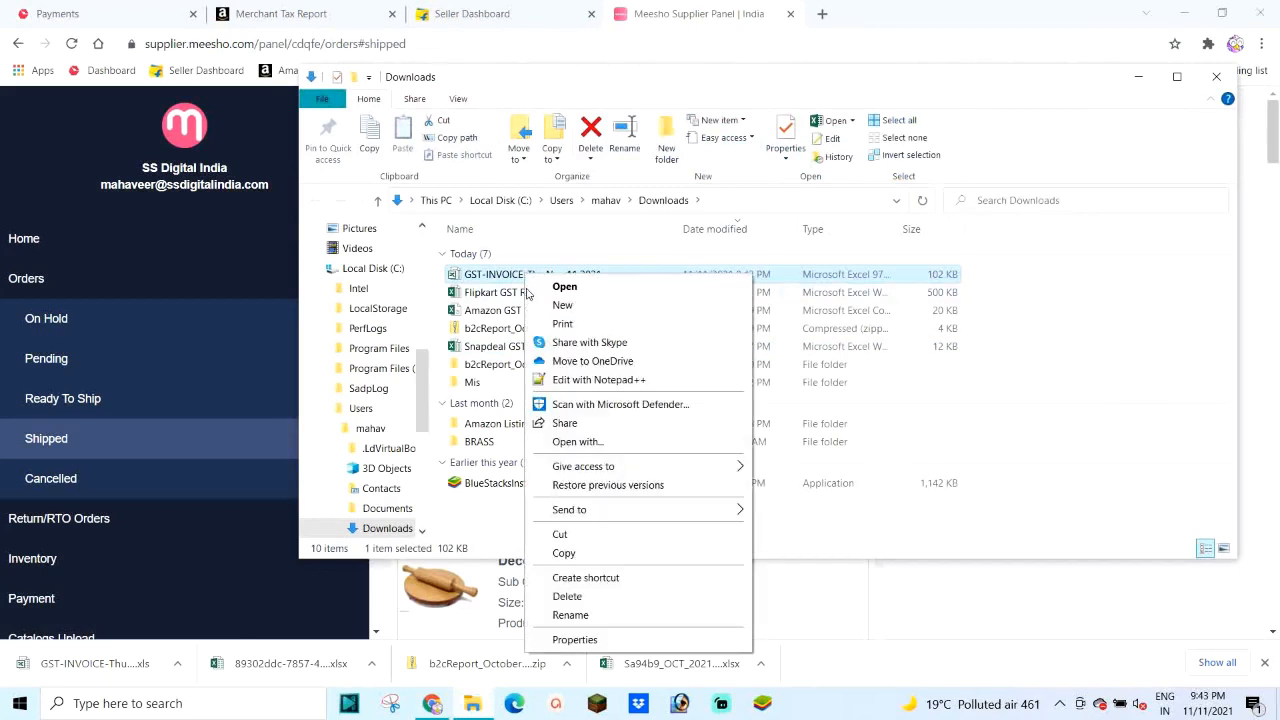
pyautogui.click(591, 616)
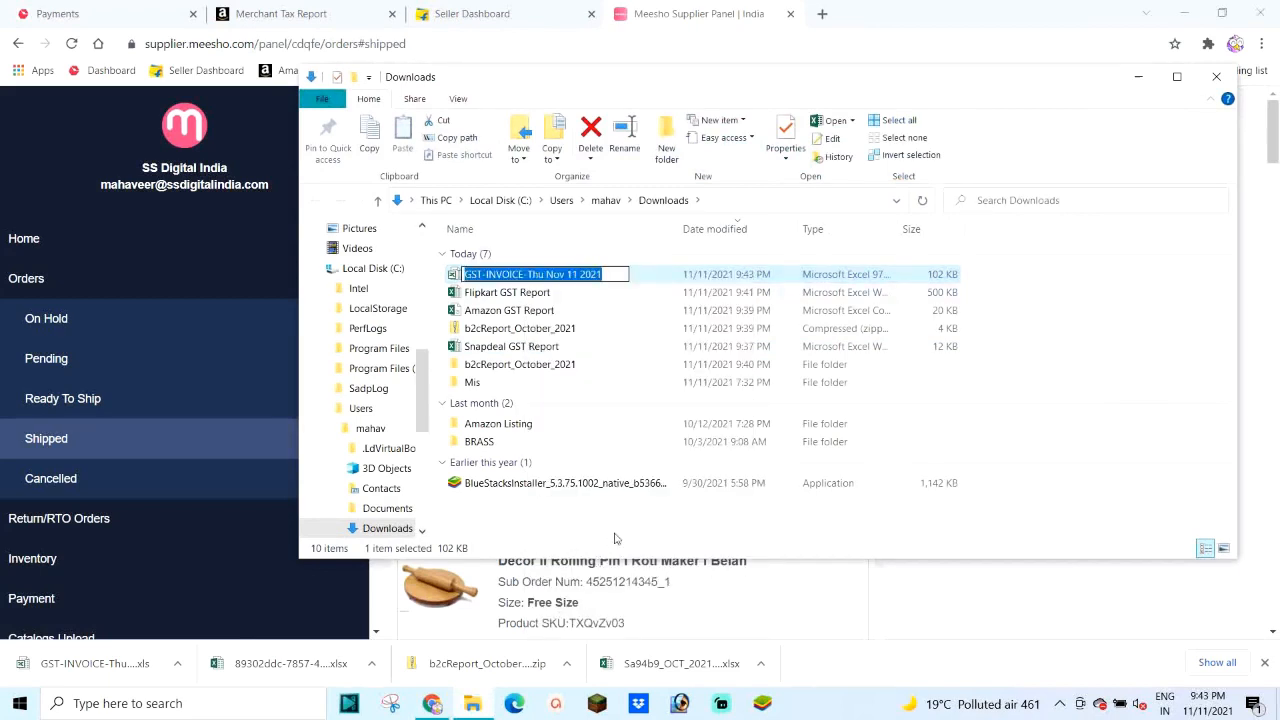
pyautogui.write('M')
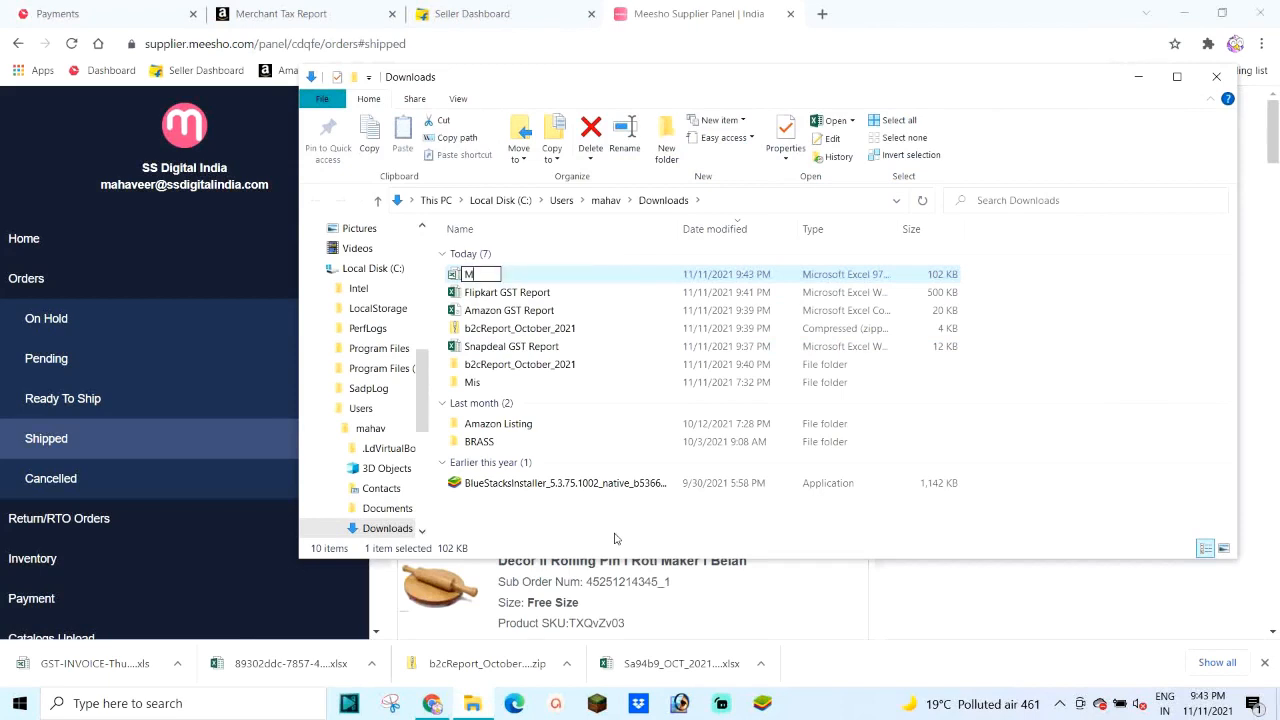
pyautogui.write('eesho GST Report')
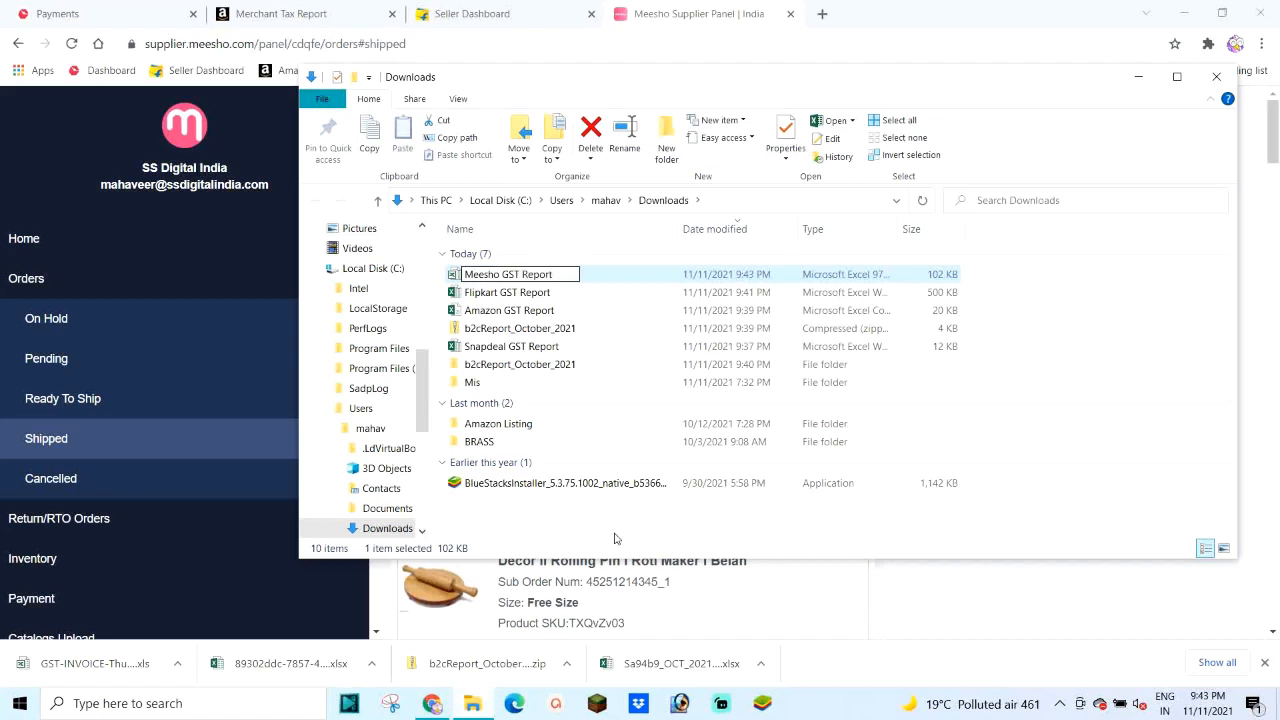
pyautogui.press('Return')
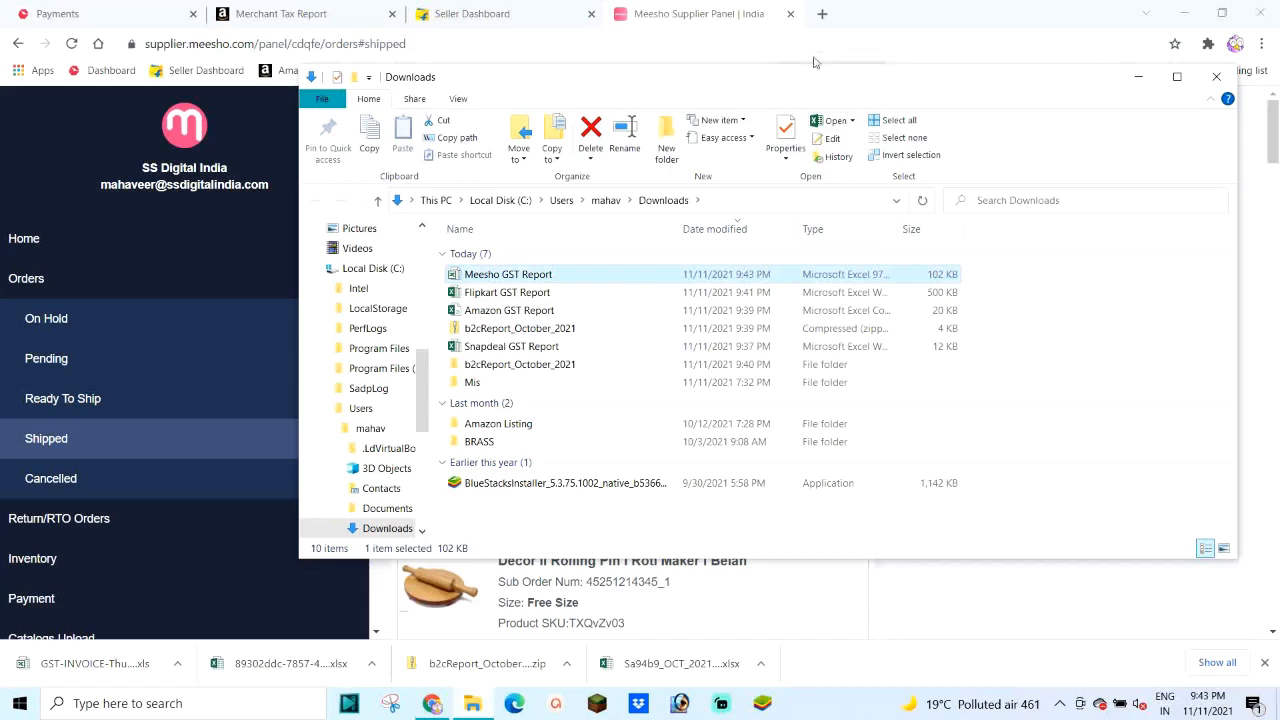
pyautogui.click(1177, 77)
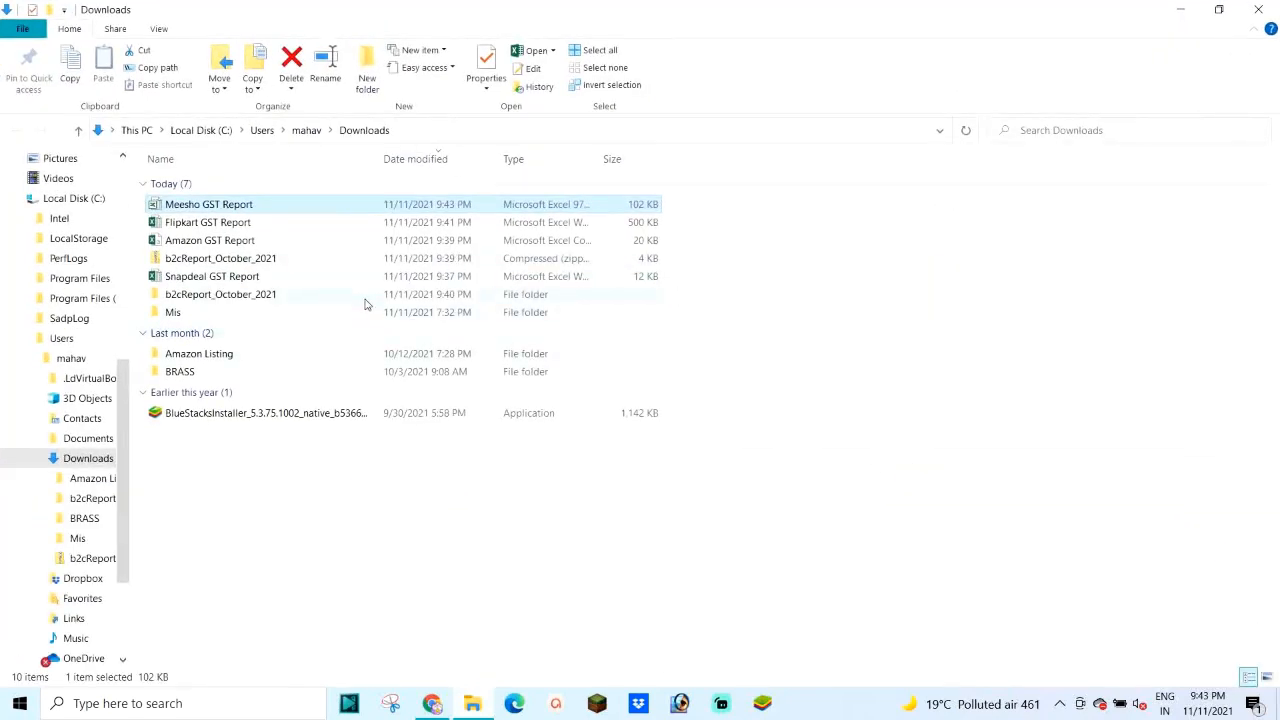
# Step: Delete the b2cReport_October_2021 zip file and folder, then select the Meesho and Snapdeal GST reports
pyautogui.click(222, 262)
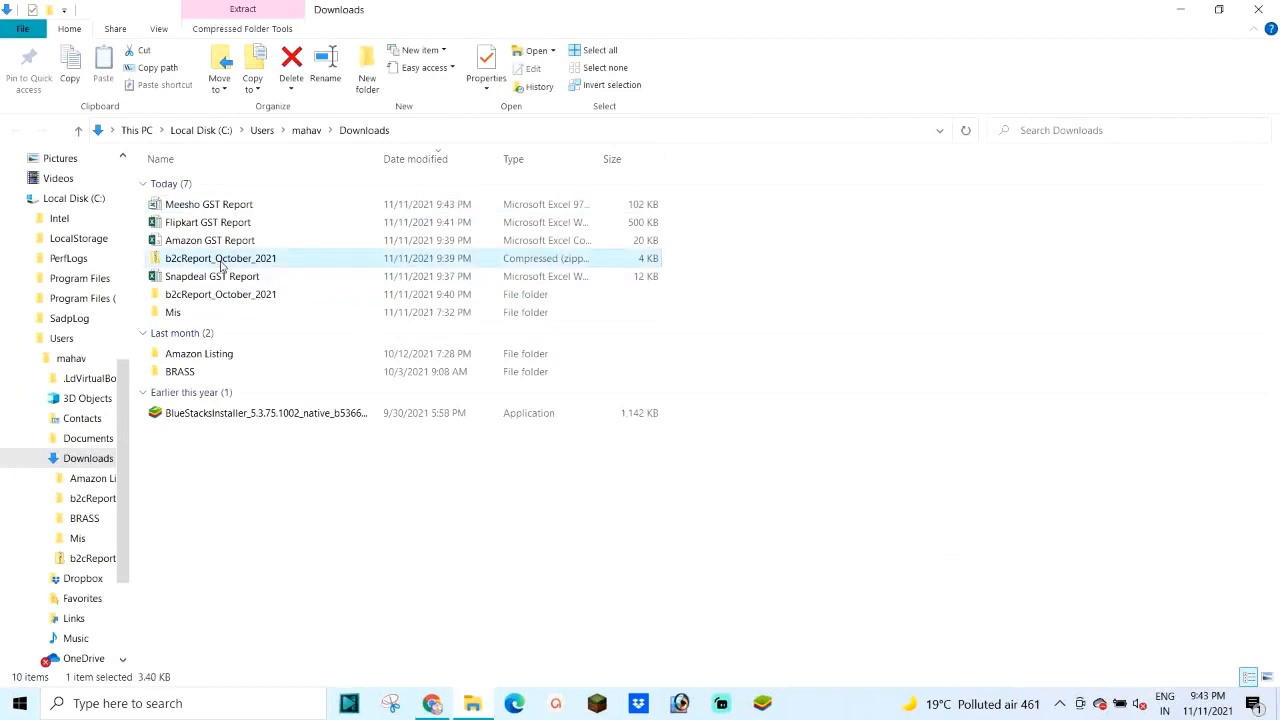
pyautogui.rightClick(222, 262)
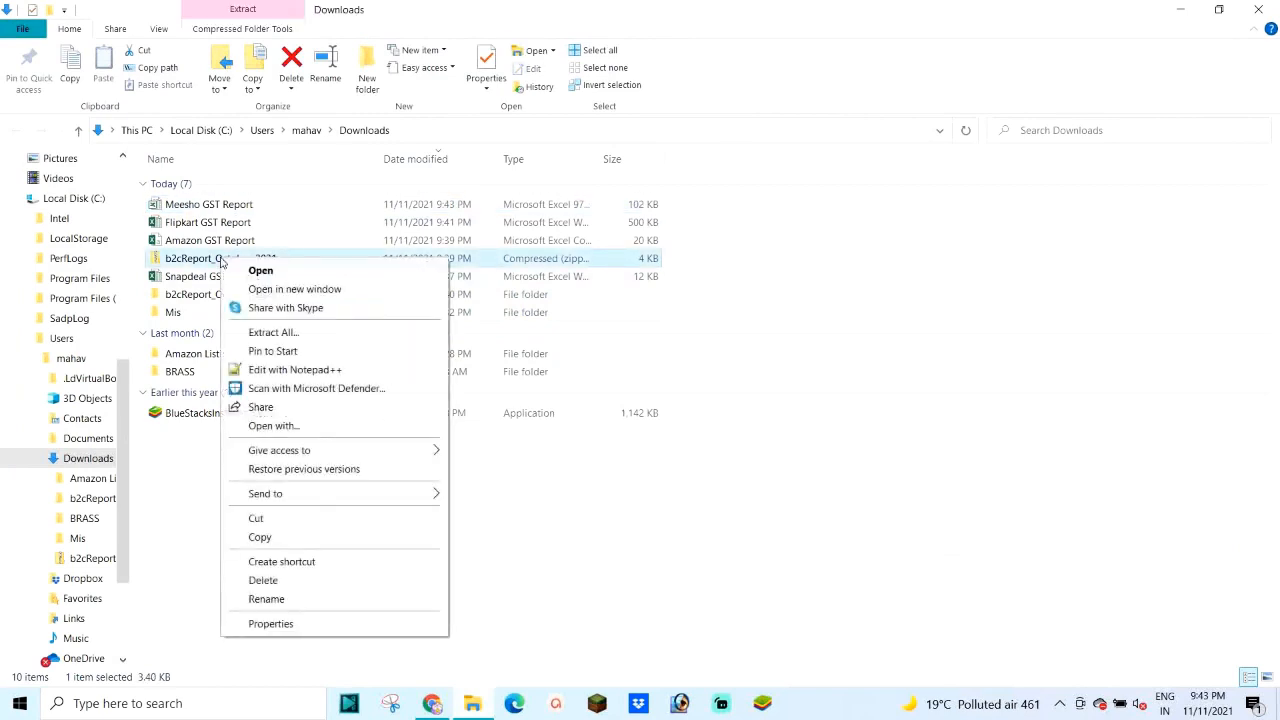
pyautogui.click(305, 582)
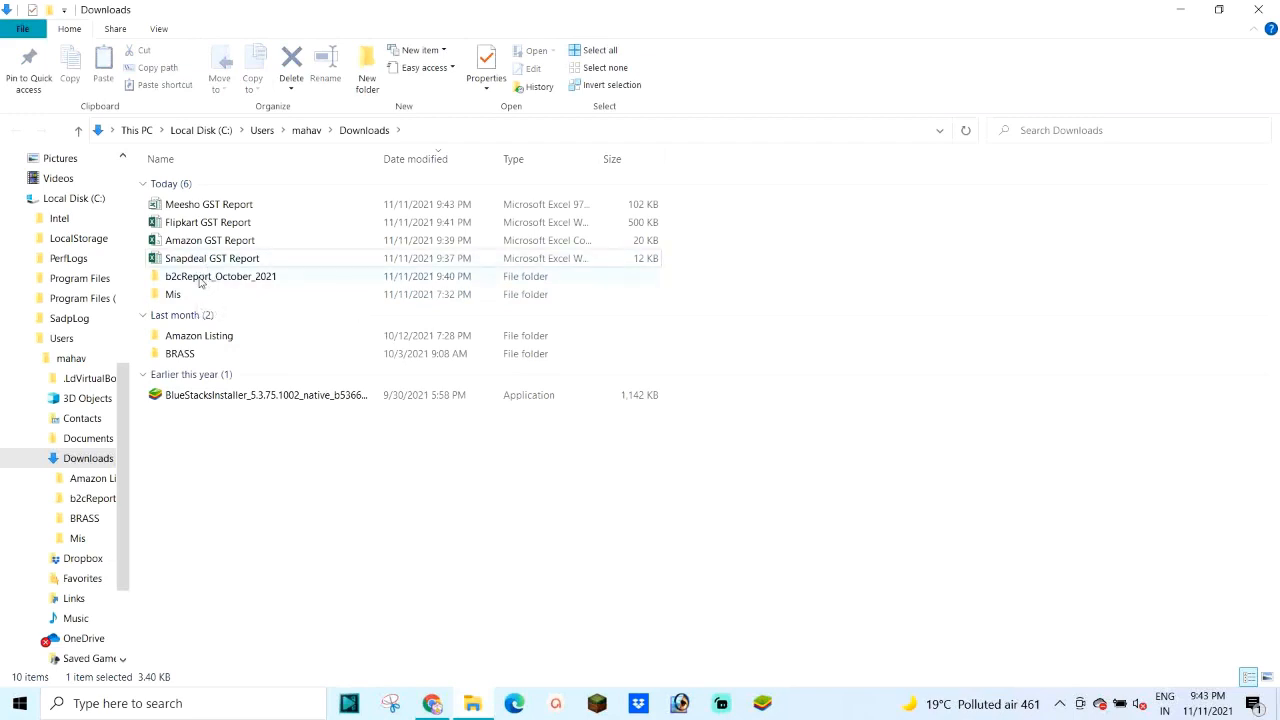
pyautogui.rightClick(203, 285)
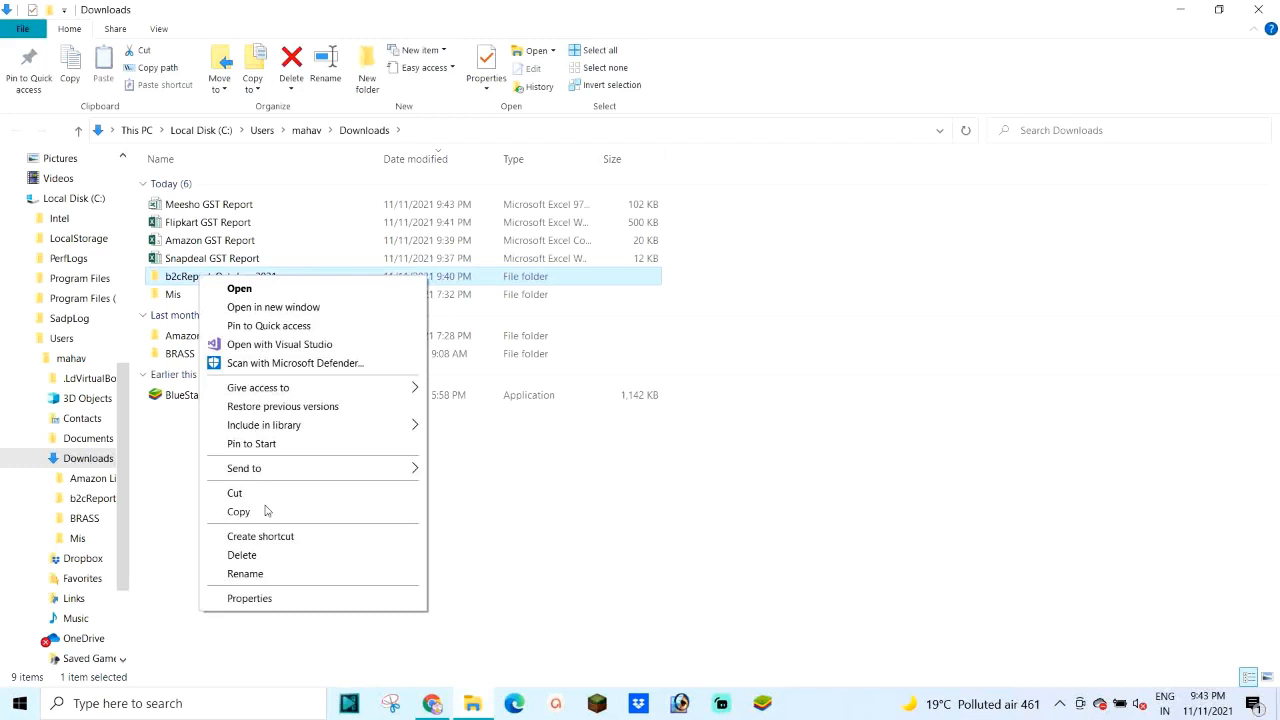
pyautogui.click(244, 555)
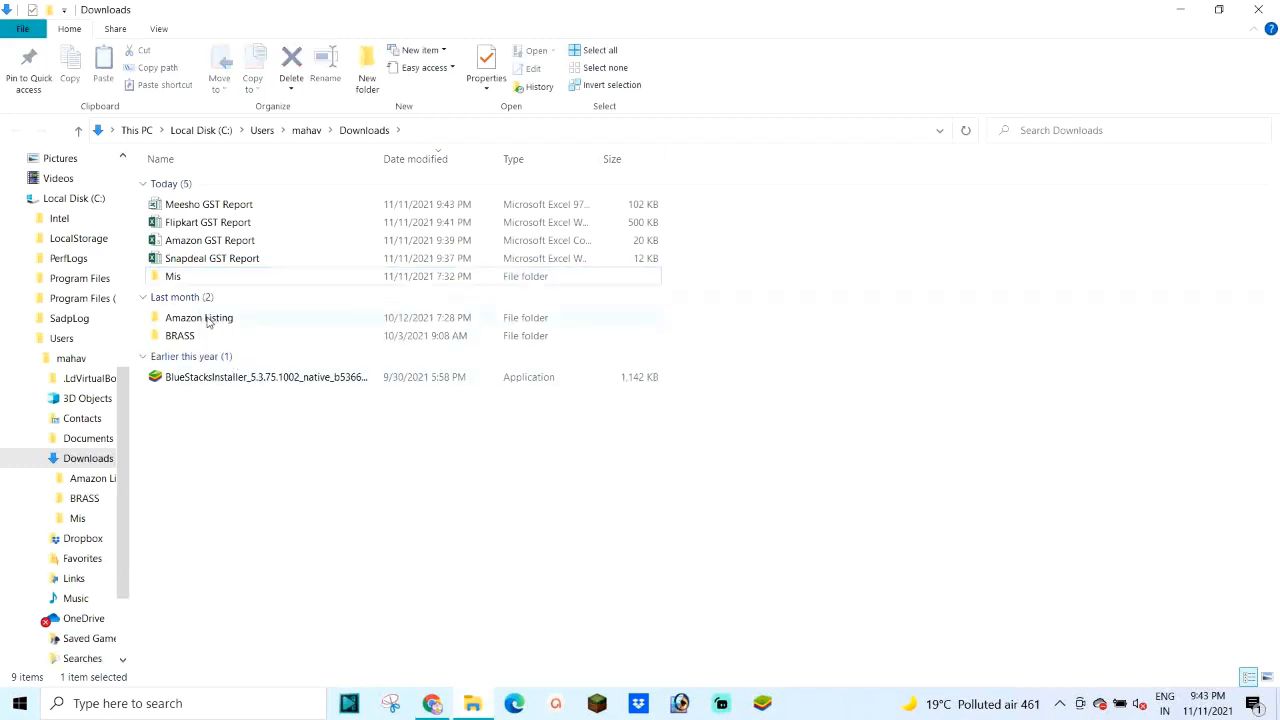
pyautogui.click(211, 206)
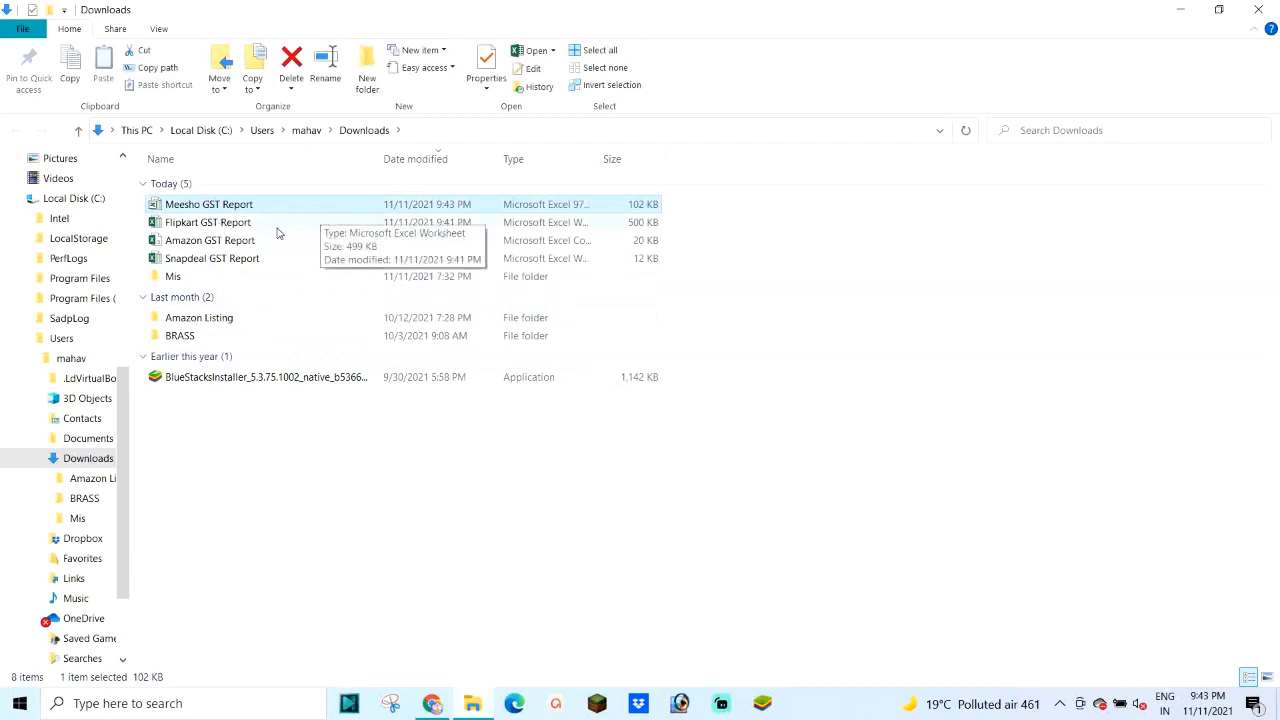
pyautogui.click(195, 259)
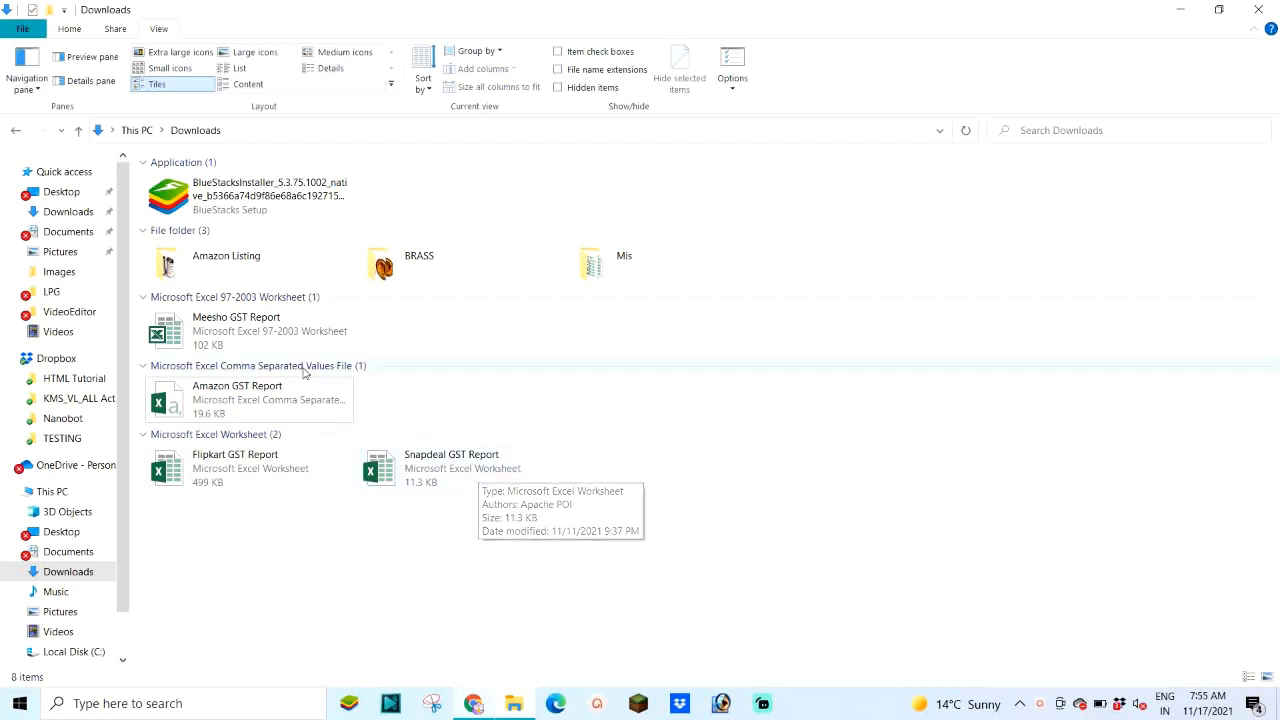
# Step: Open the Meesho GST Report and review its entries, such as M26's negative price and B10's Return
pyautogui.doubleClick(237, 333)
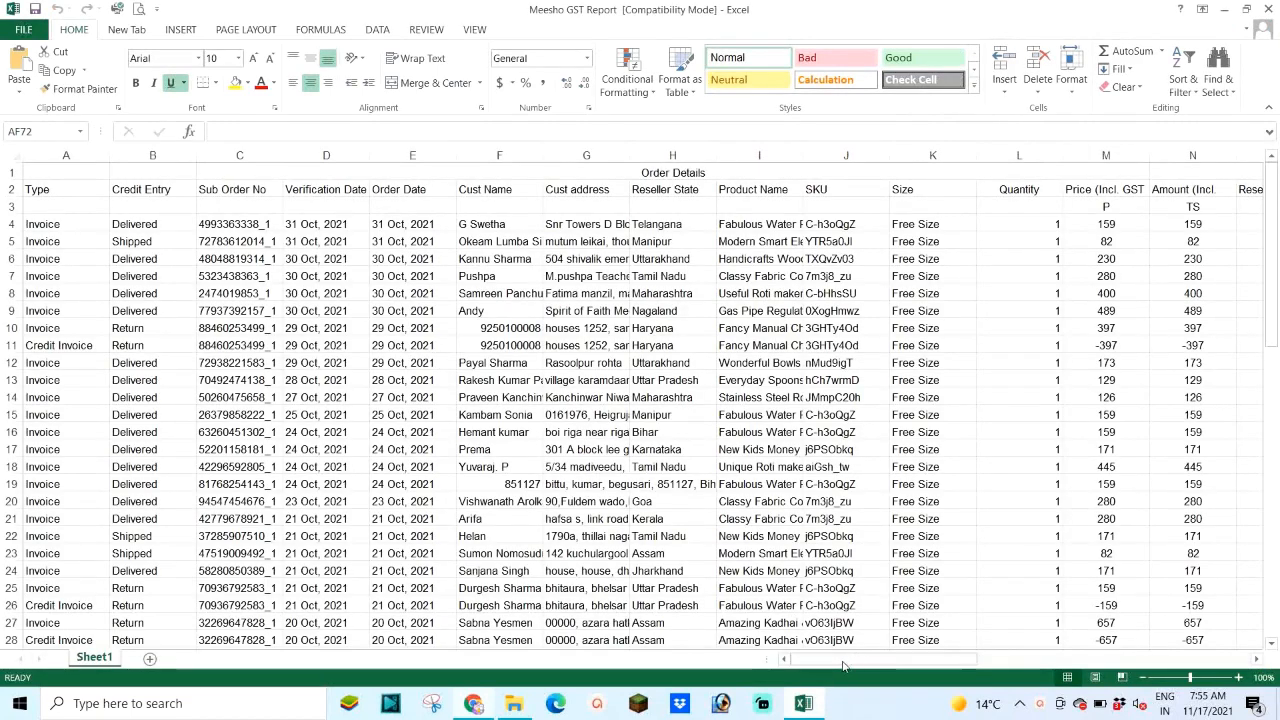
pyautogui.moveTo(844, 662); pyautogui.dragTo(818, 670)
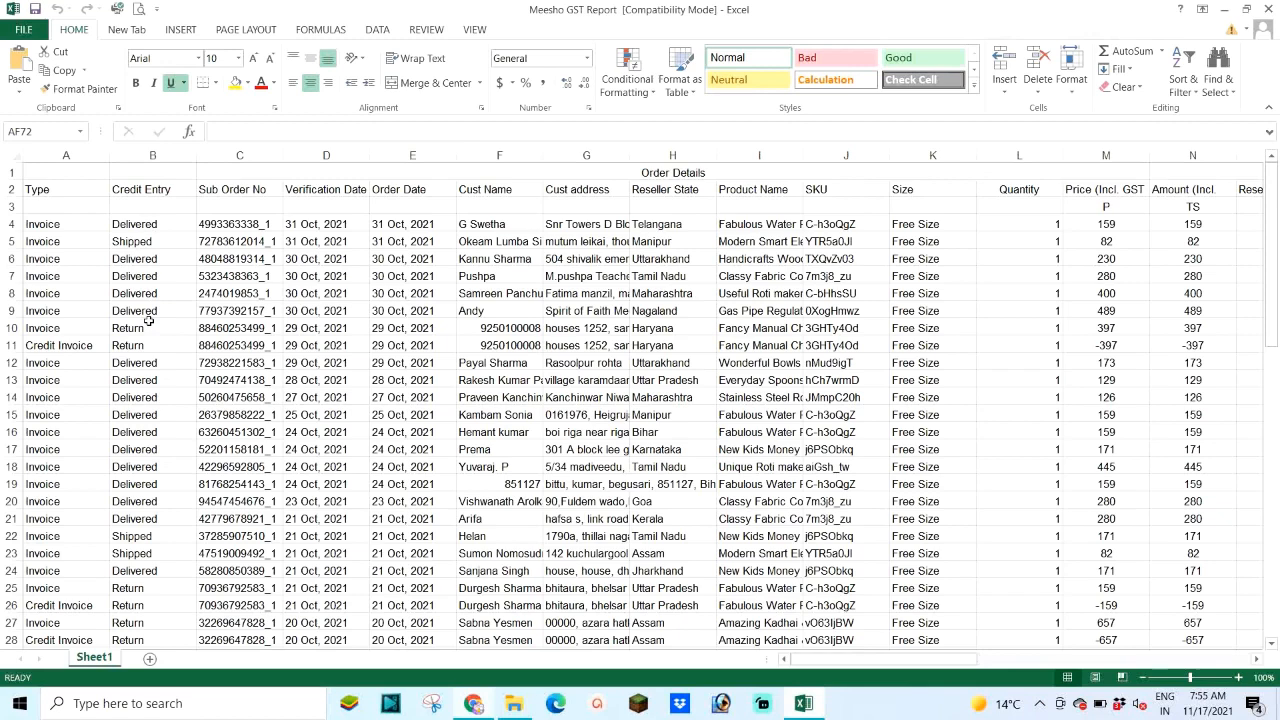
pyautogui.click(1085, 607)
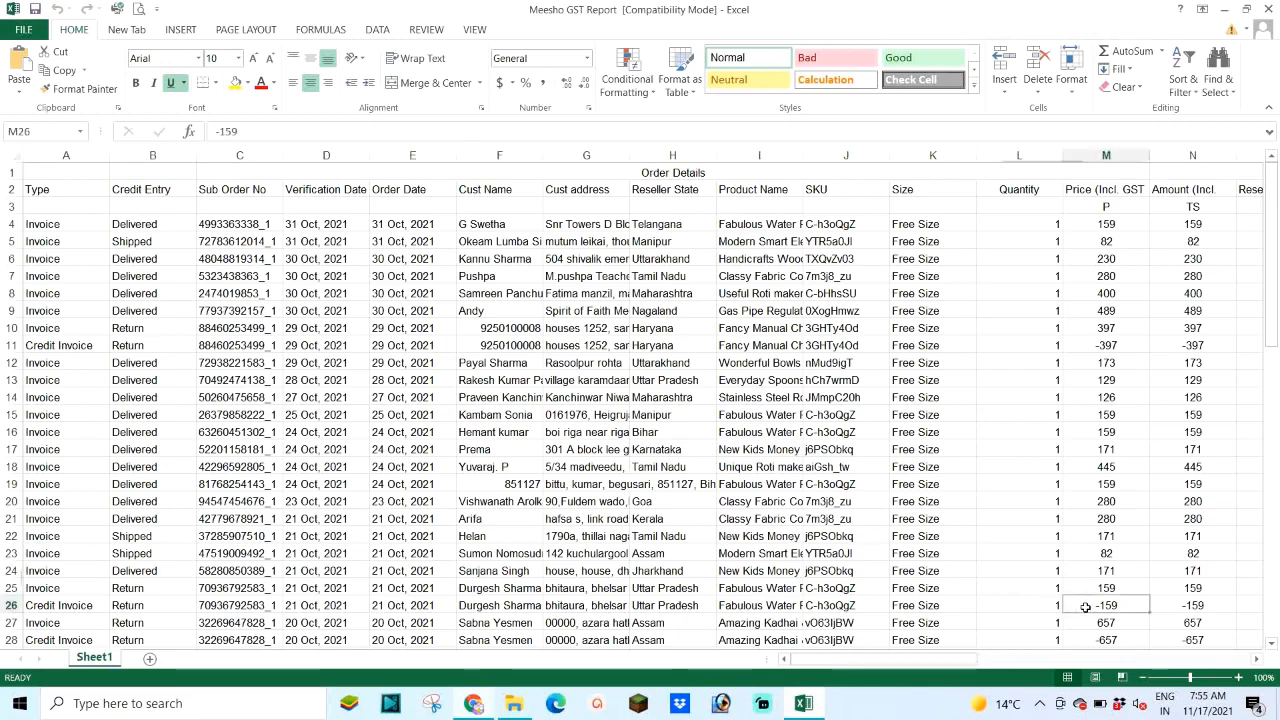
pyautogui.click(170, 334)
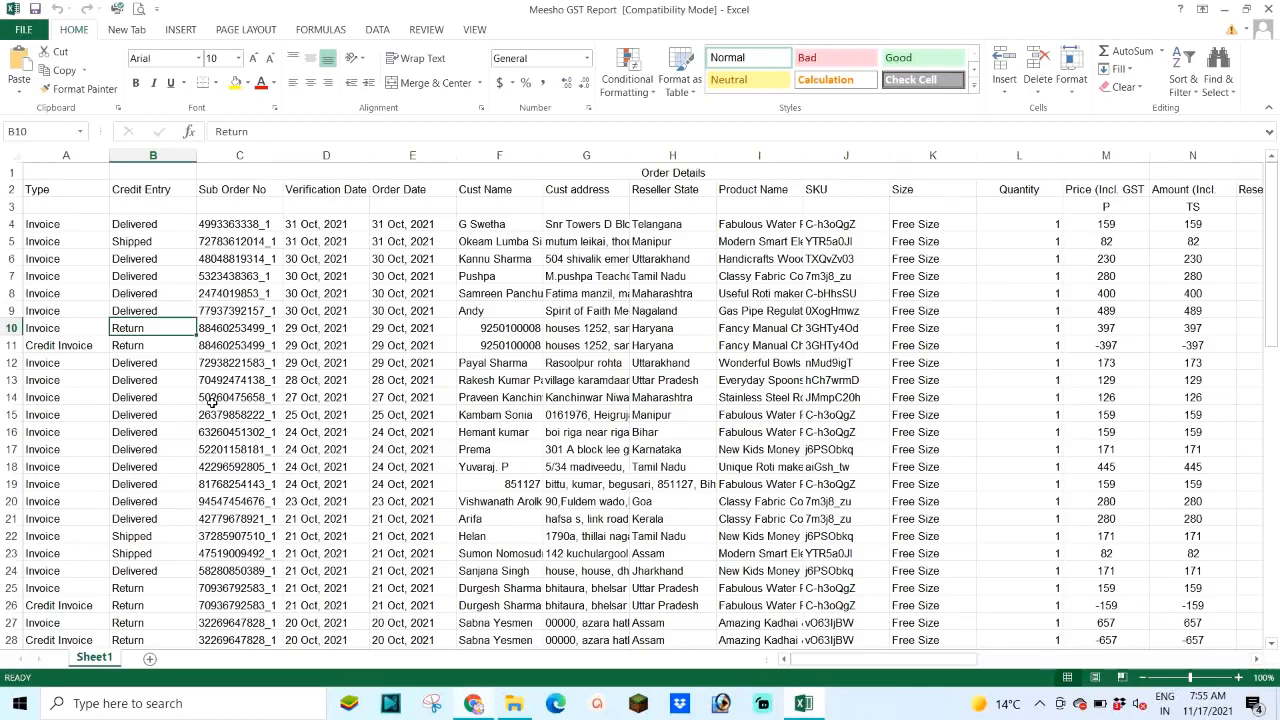
pyautogui.scroll(-3, 172, 369)
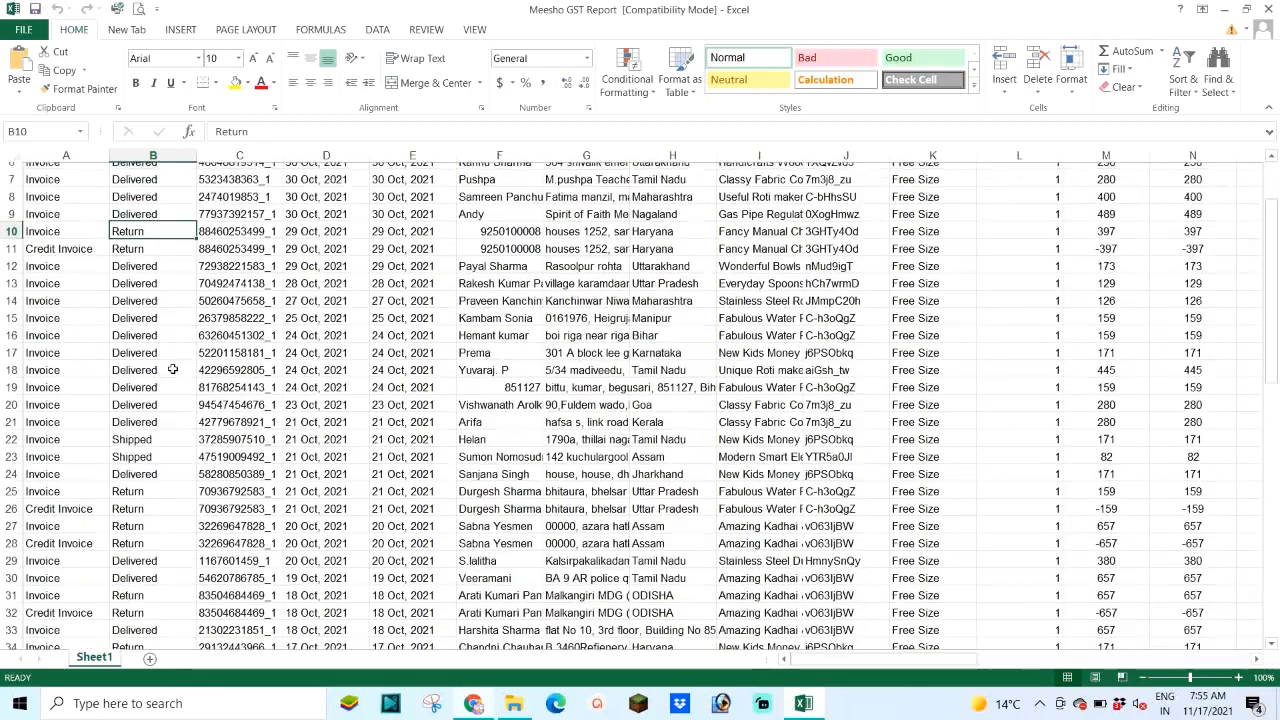
pyautogui.scroll(-10, 172, 369)
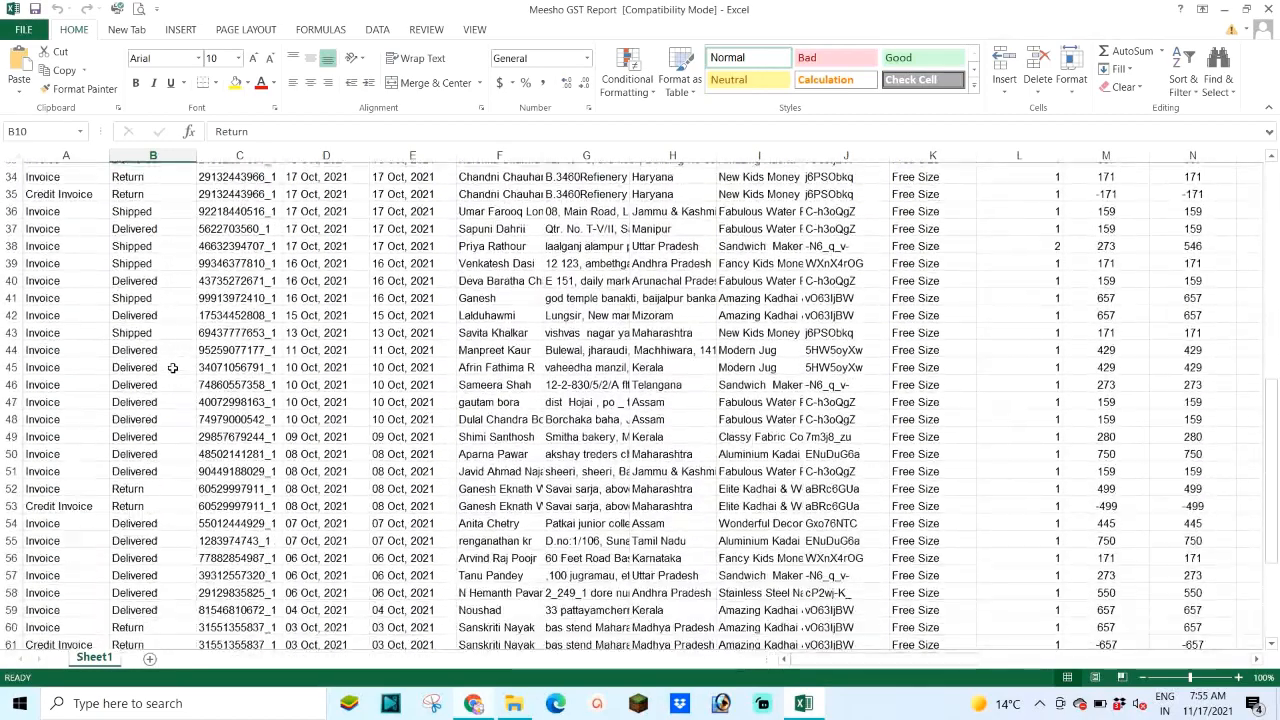
pyautogui.scroll(-5, 172, 368)
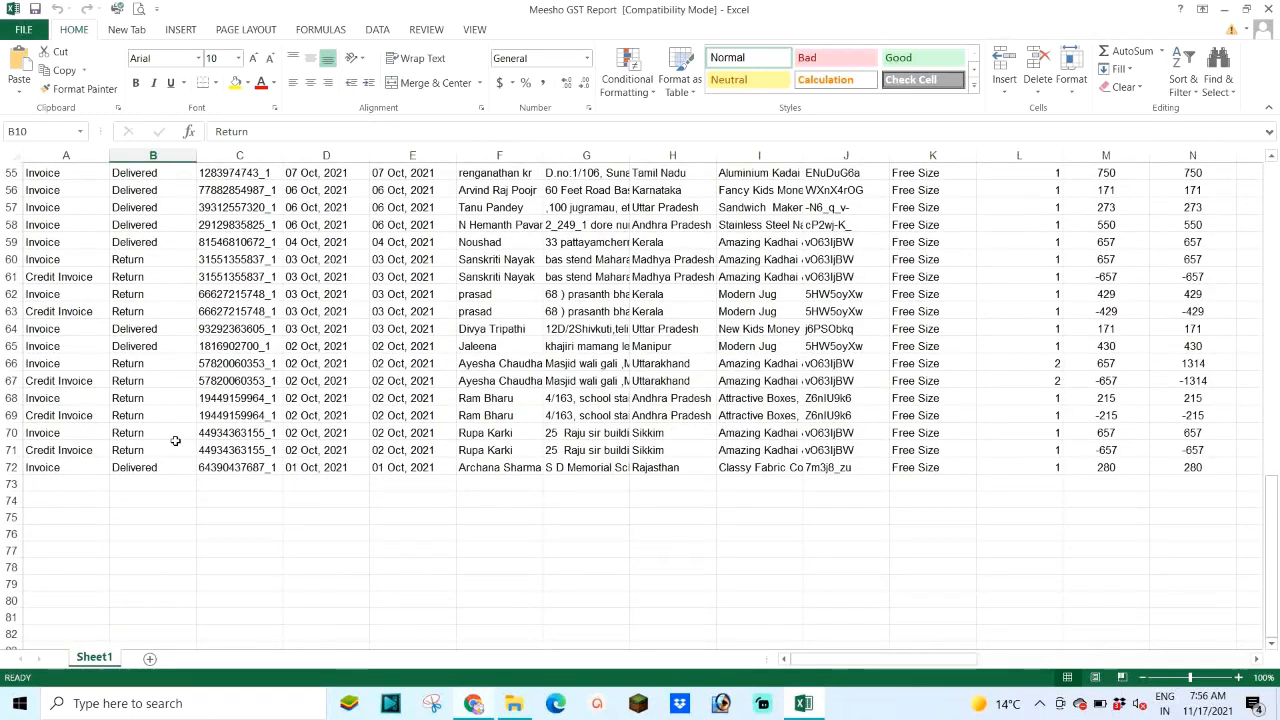
pyautogui.scroll(6, 157, 407)
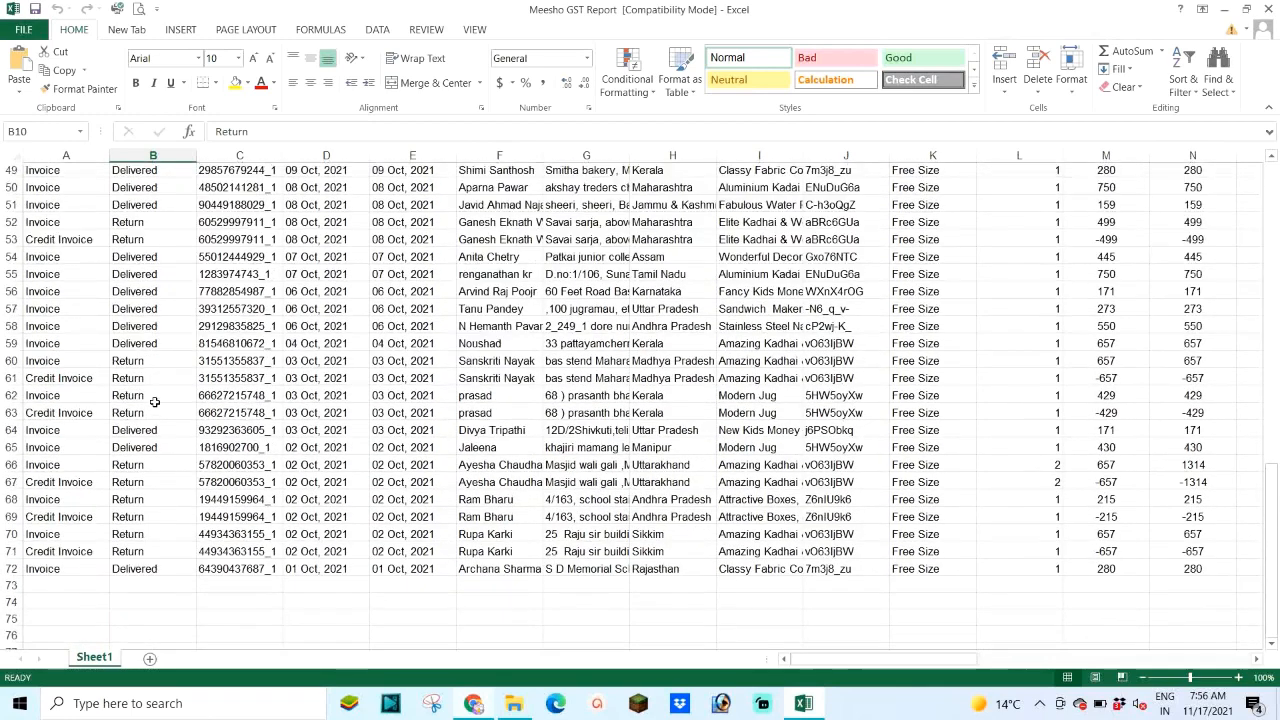
pyautogui.scroll(6, 165, 387)
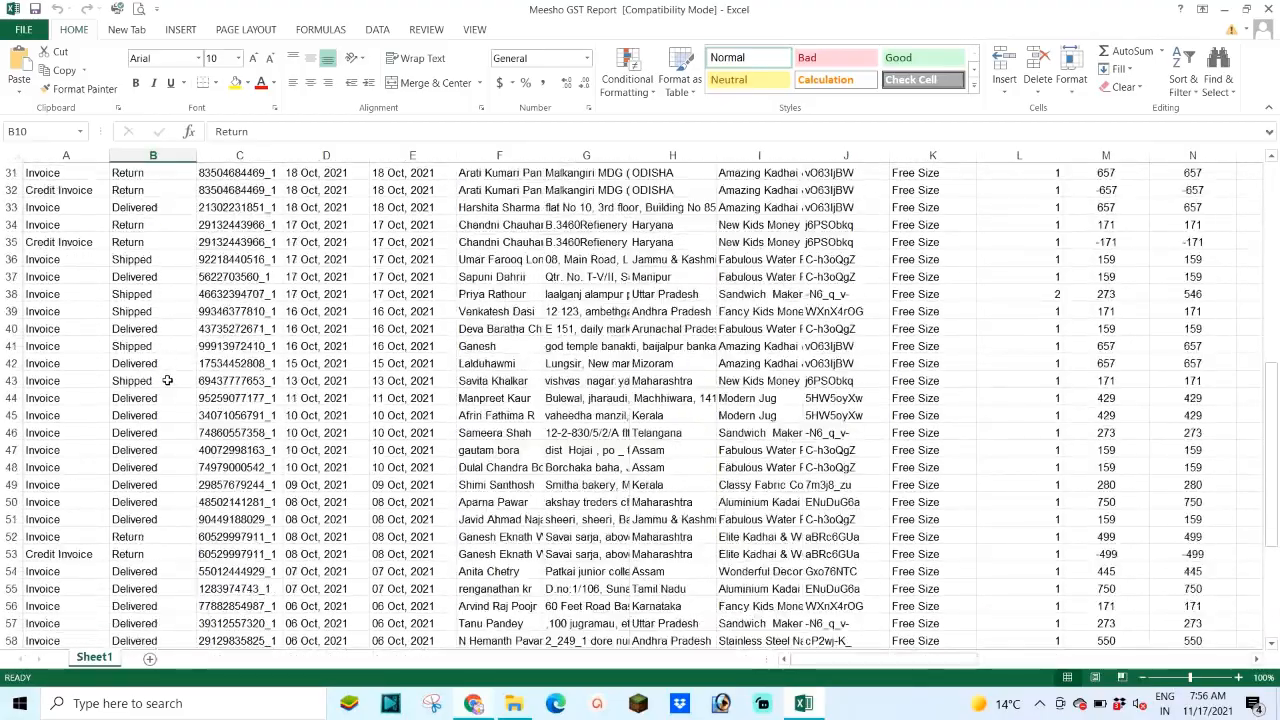
pyautogui.scroll(6, 180, 345)
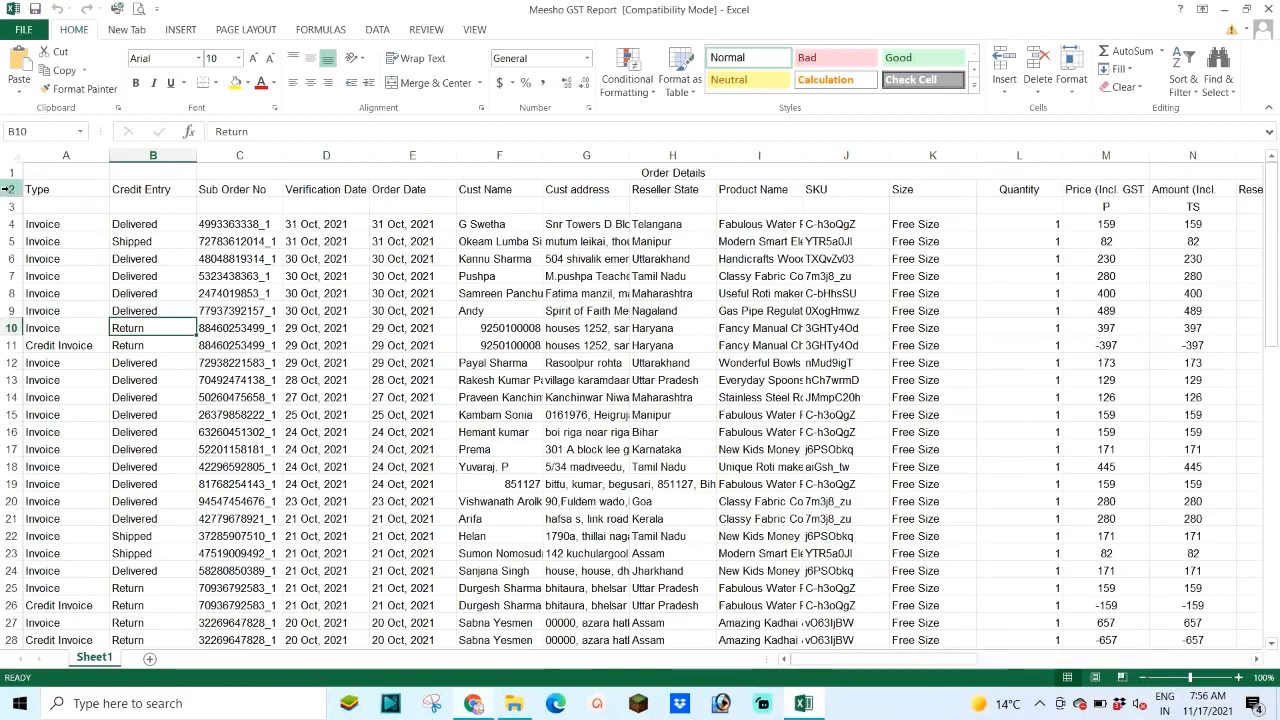
# Step: Make header rows 1 and 2 bold
pyautogui.click(8, 189)
pyautogui.moveTo(12, 172); pyautogui.dragTo(12, 190)
pyautogui.click(137, 85)
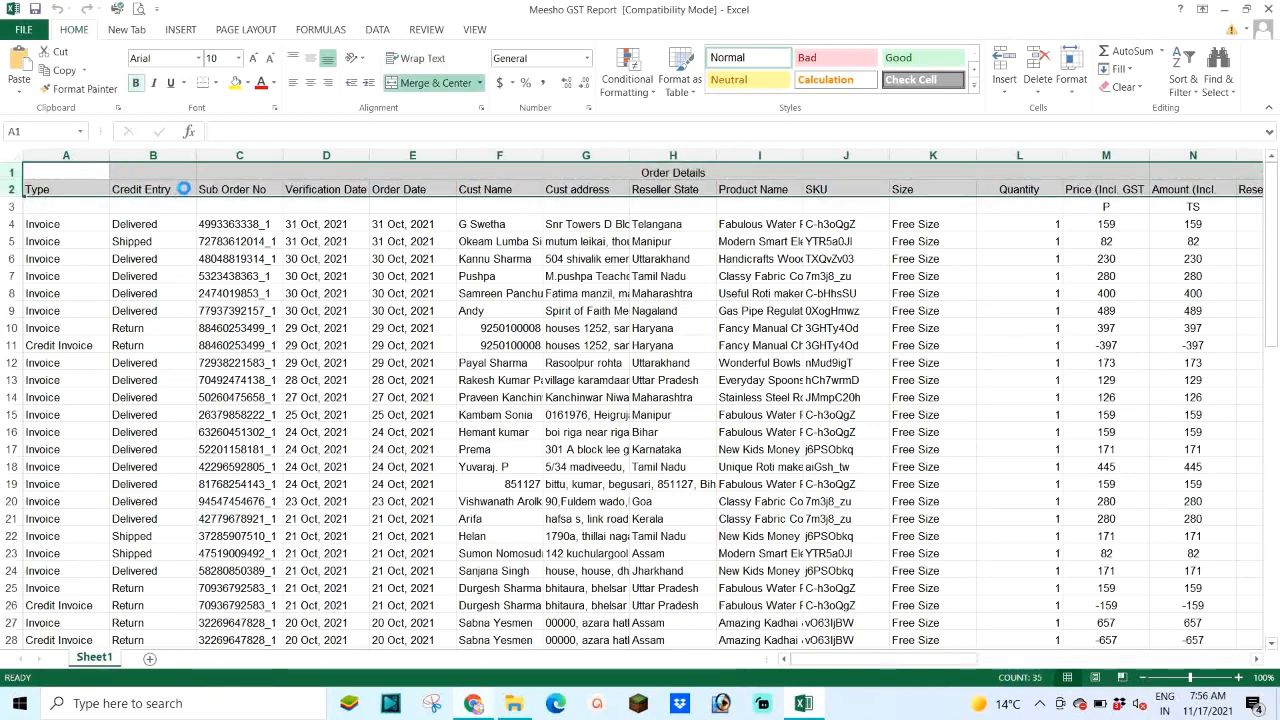
# Step: Make row 2 taller so every heading wraps in full, and bring the Revenue Breakup columns into view
pyautogui.click(158, 197)
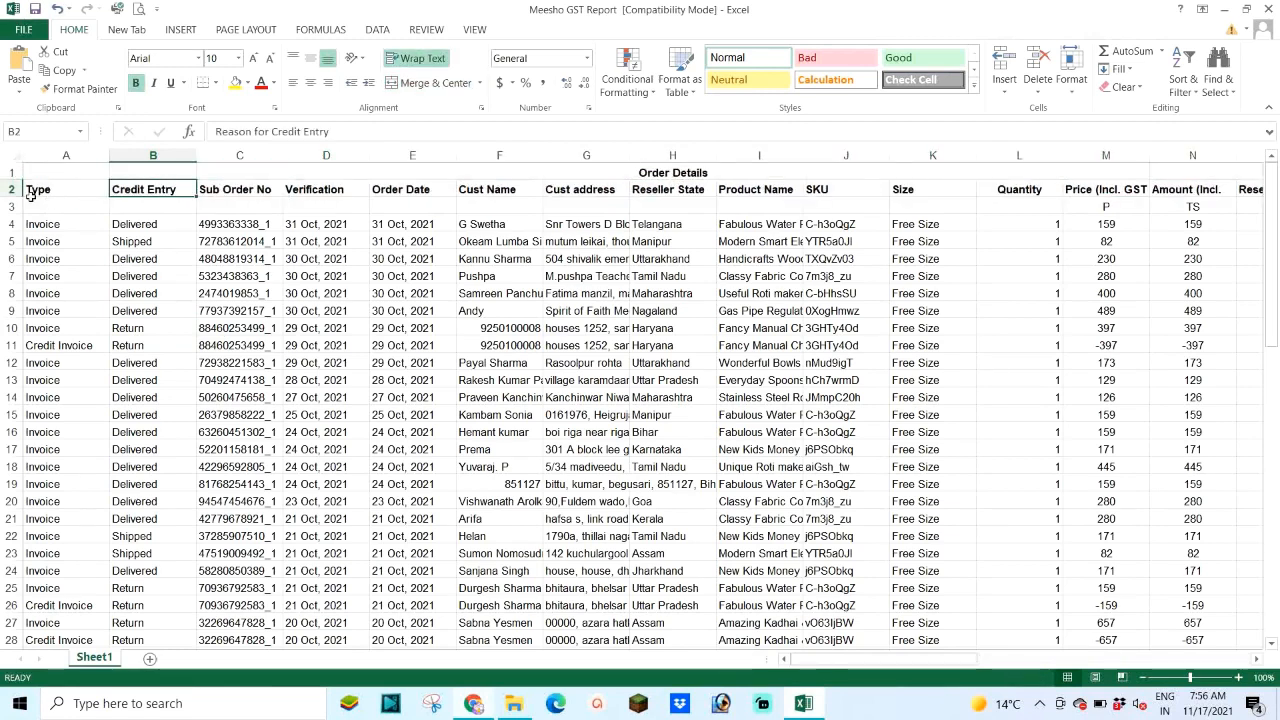
pyautogui.moveTo(17, 195); pyautogui.dragTo(17, 235)
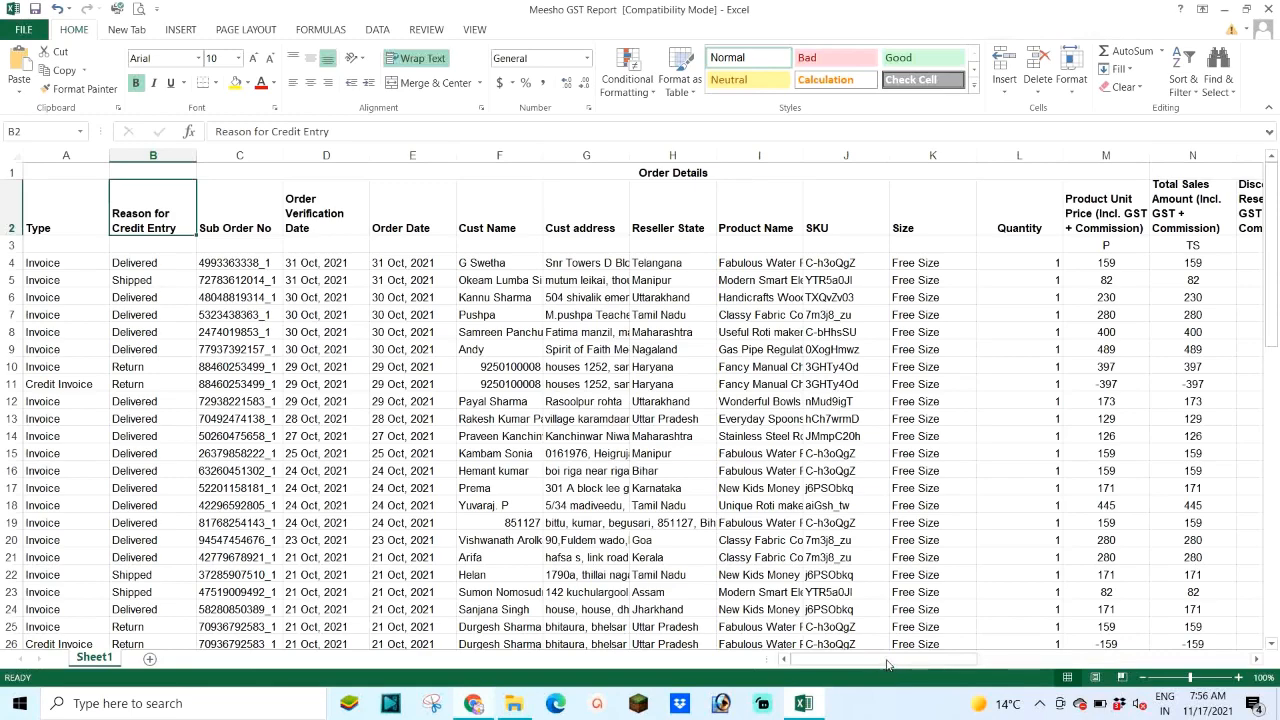
pyautogui.moveTo(862, 664)
pyautogui.mouseDown()
pyautogui.moveTo(946, 664)
pyautogui.moveTo(846, 666)
pyautogui.mouseUp()
pyautogui.click(238, 262)
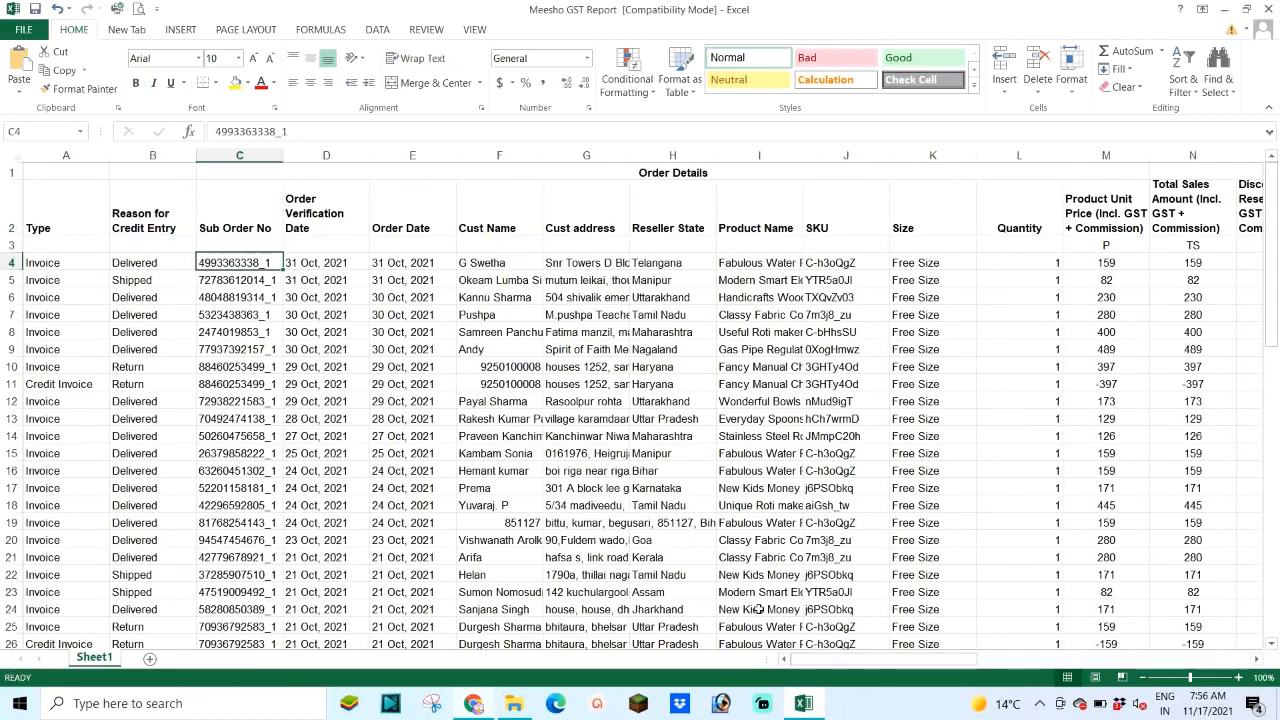
pyautogui.moveTo(826, 664); pyautogui.dragTo(925, 609)
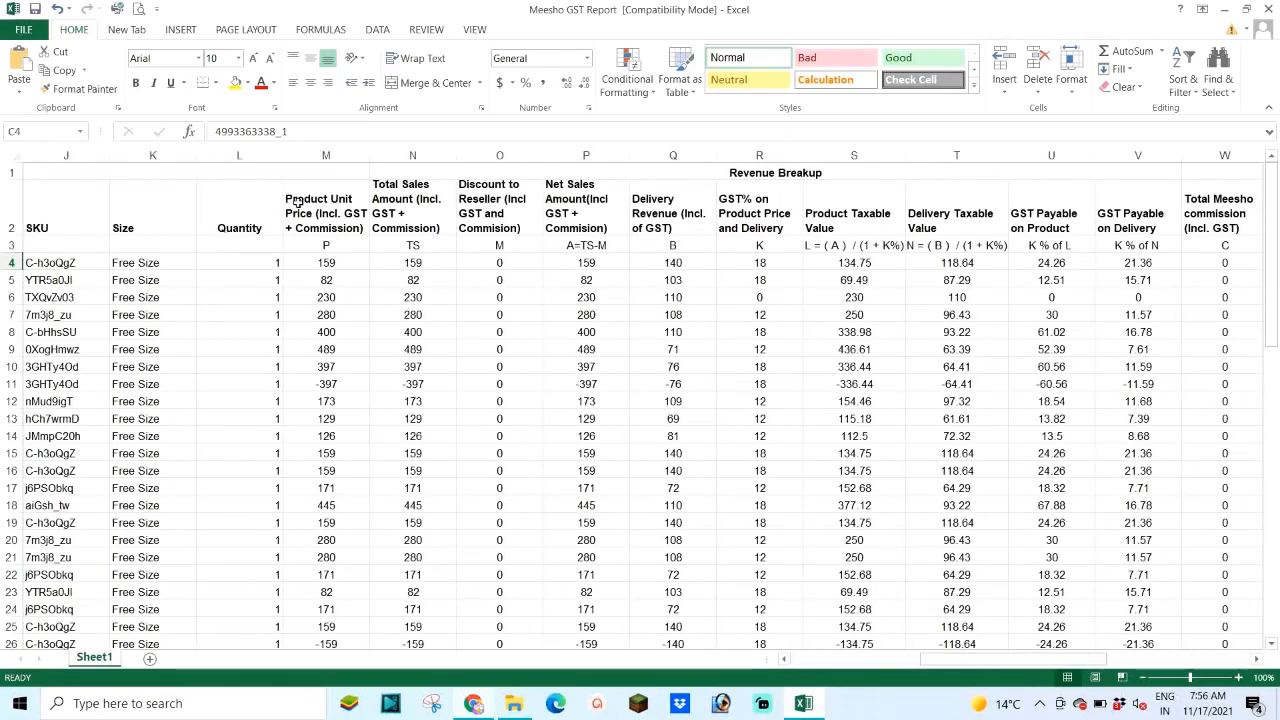
pyautogui.click(335, 205)
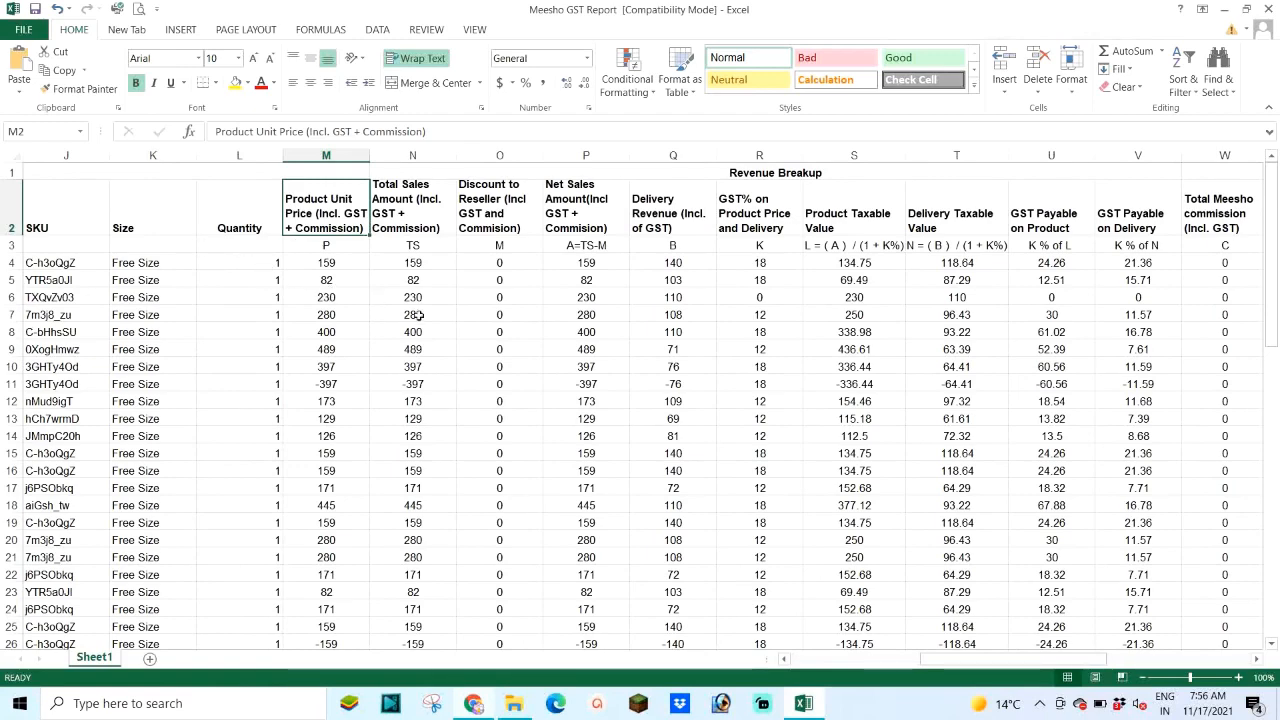
pyautogui.click(477, 707)
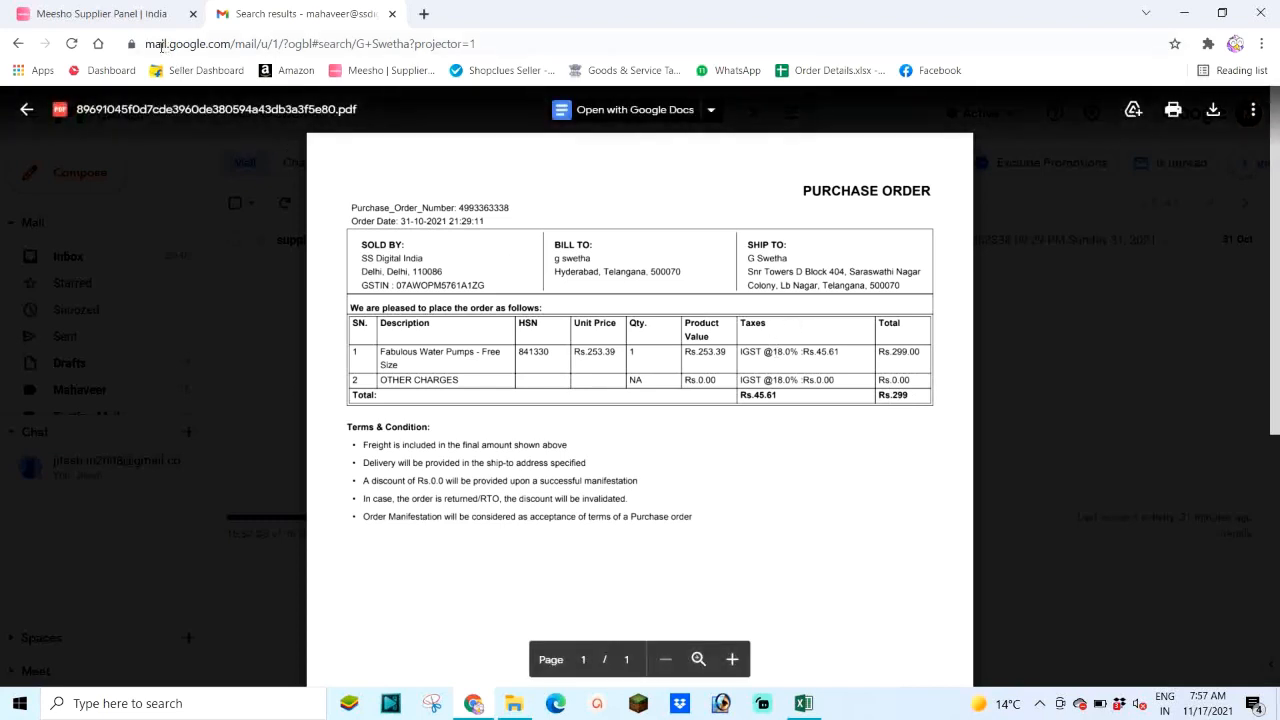
pyautogui.click(803, 703)
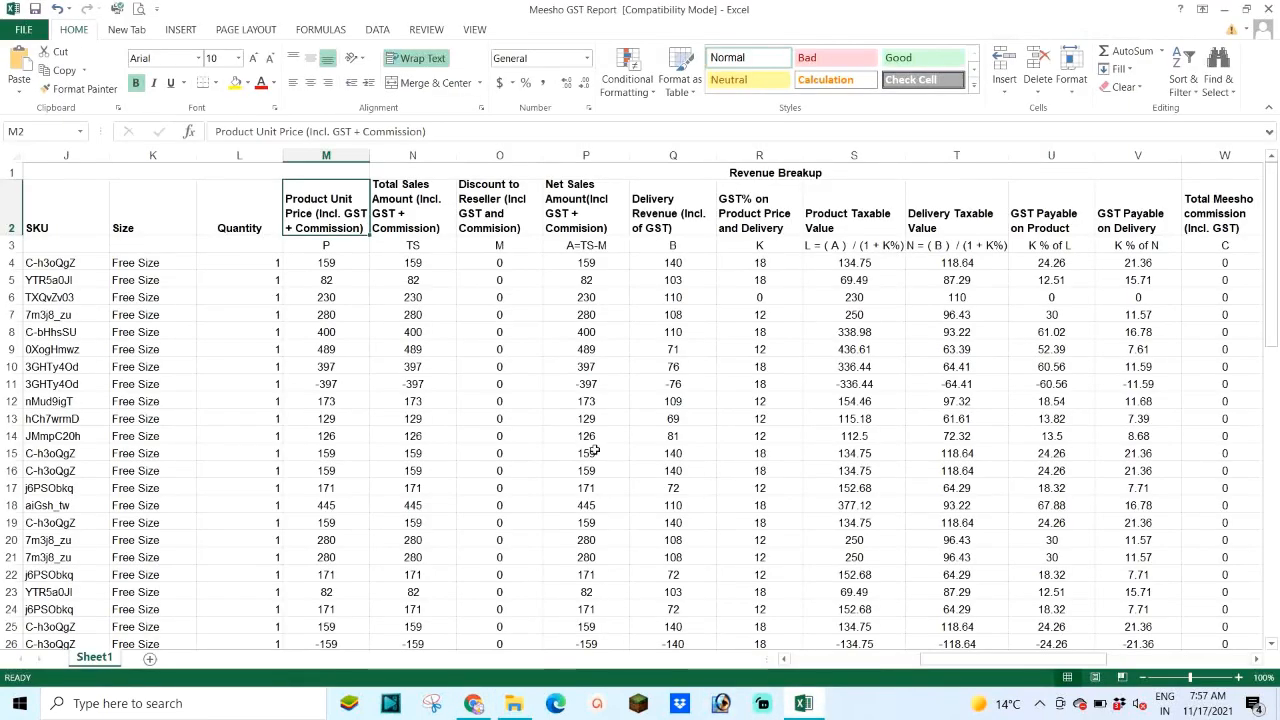
pyautogui.click(320, 247)
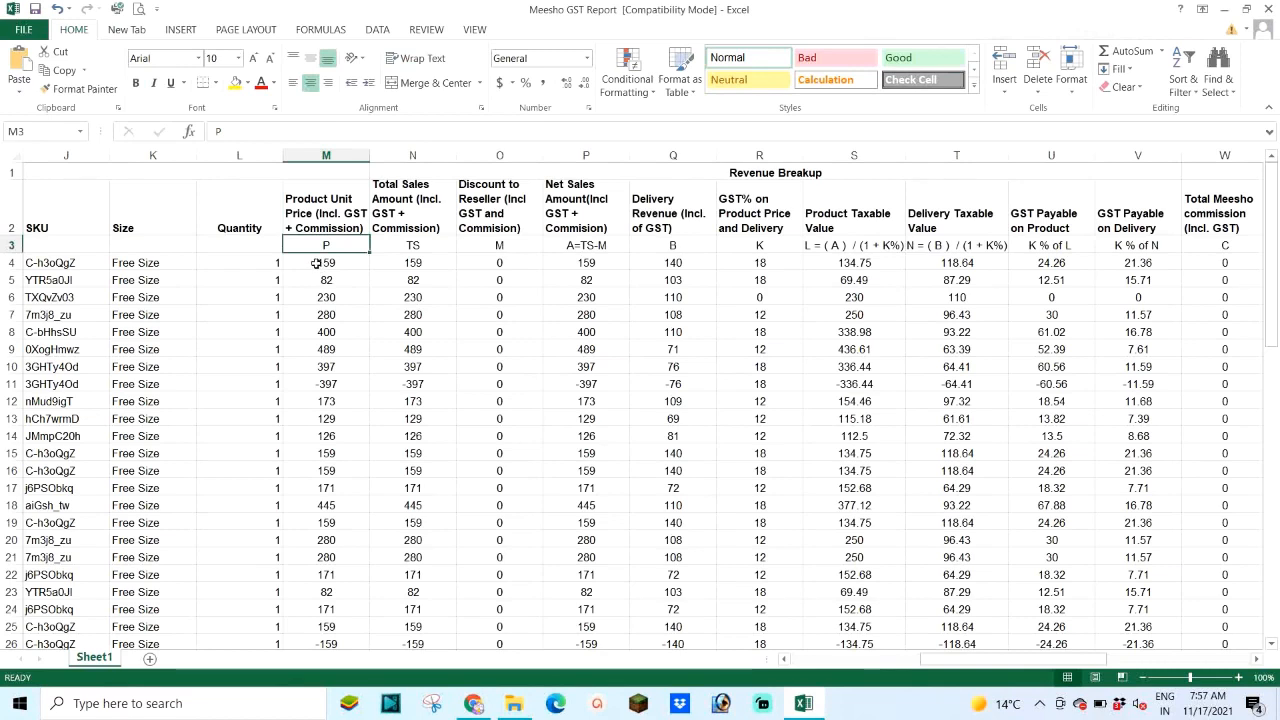
pyautogui.click(329, 205)
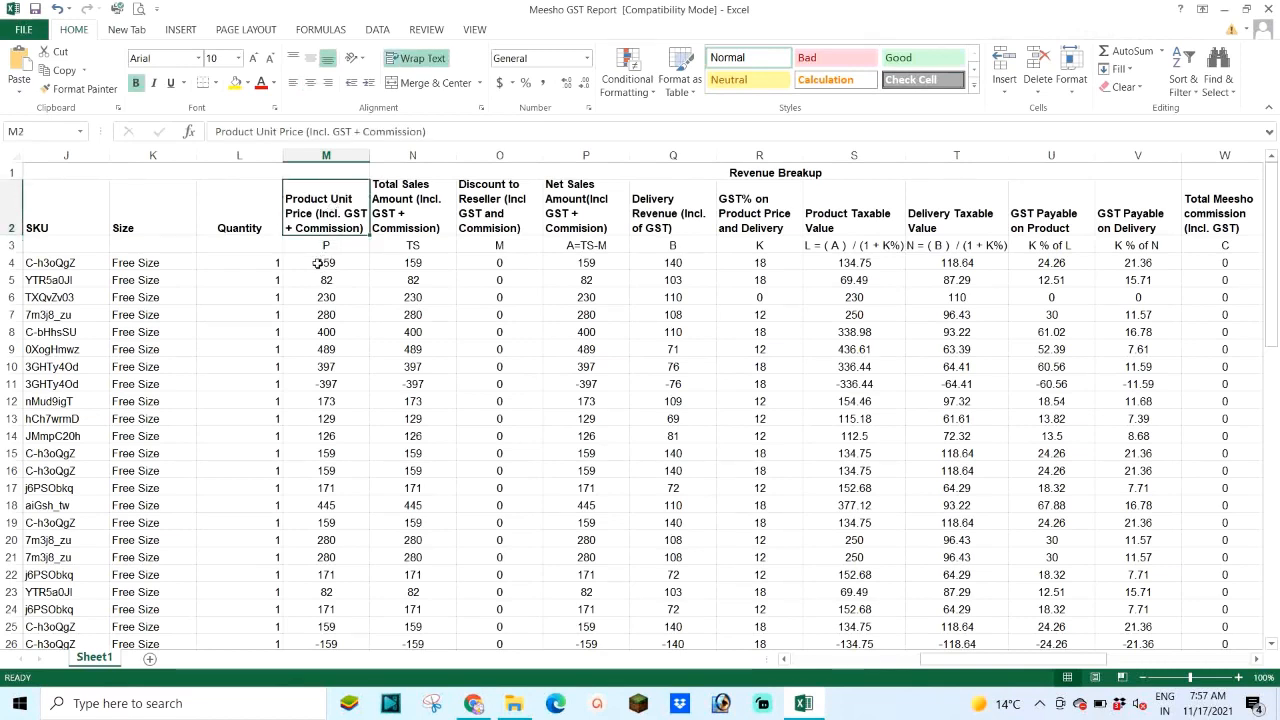
pyautogui.click(311, 263)
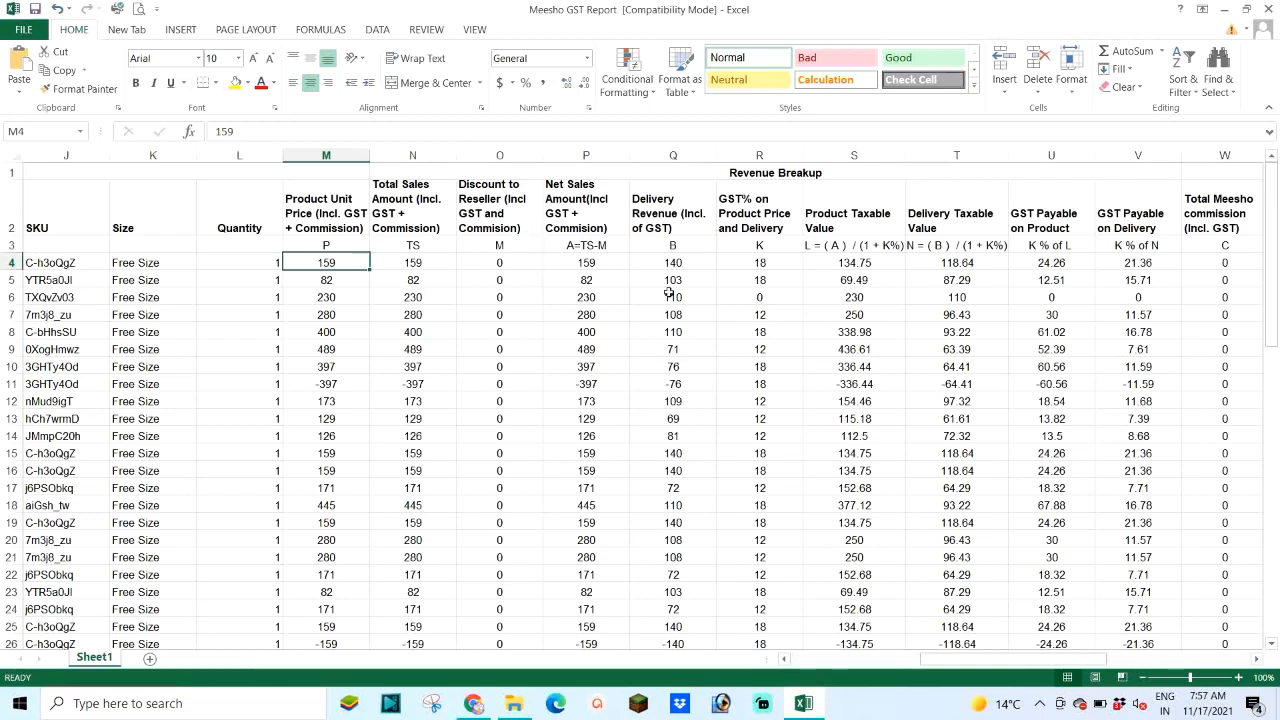
# Step: Fill the Product Taxable Value (S2) and Delivery Taxable Value (T2) headers green
pyautogui.click(849, 210)
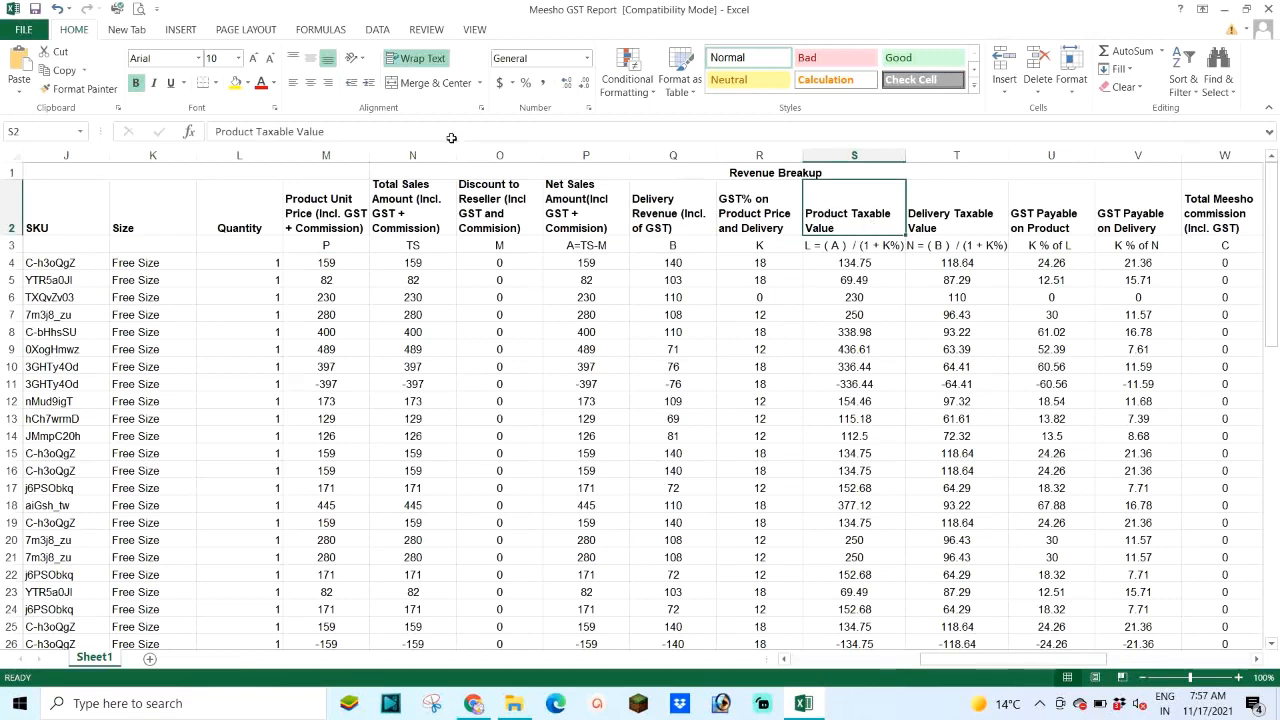
pyautogui.click(247, 82)
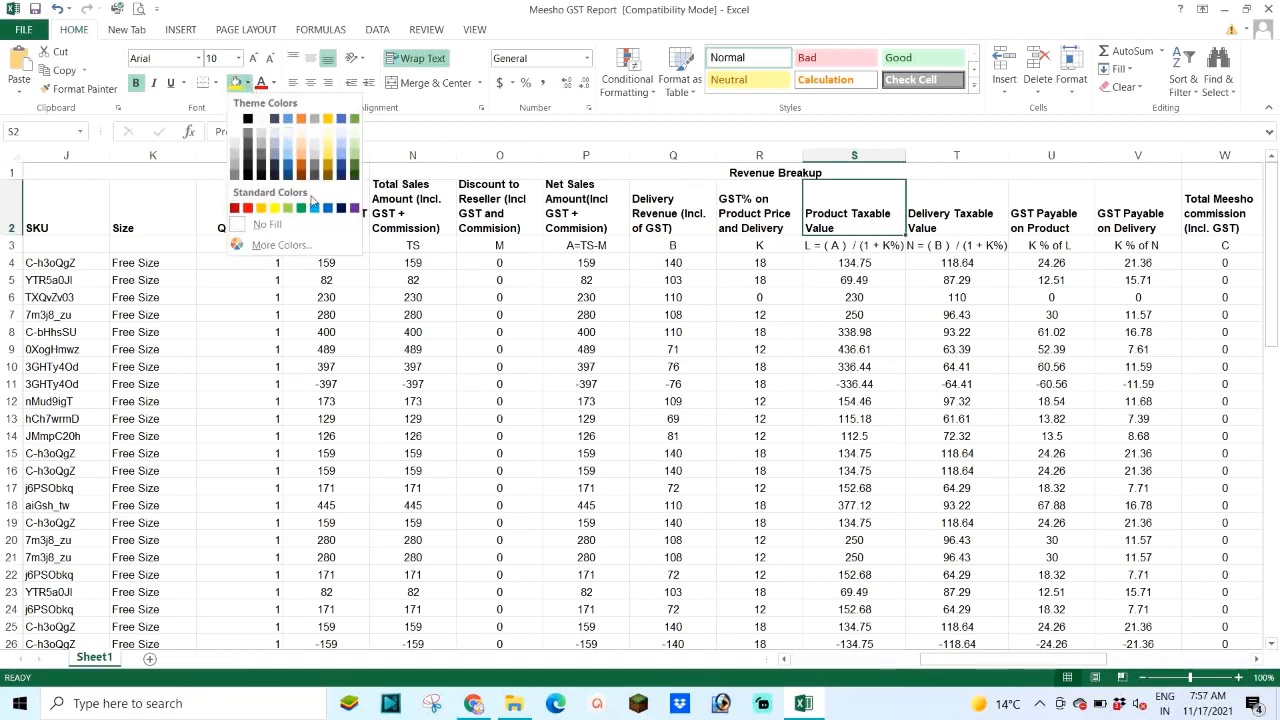
pyautogui.click(290, 210)
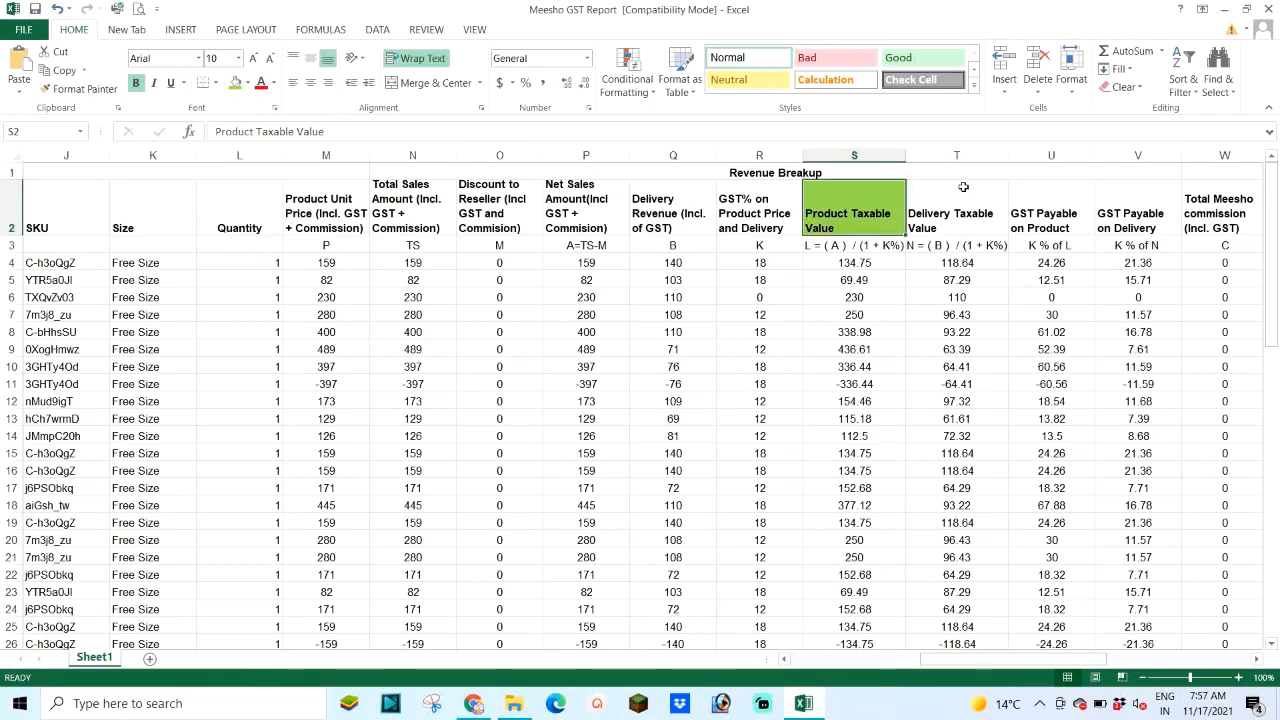
pyautogui.click(958, 196)
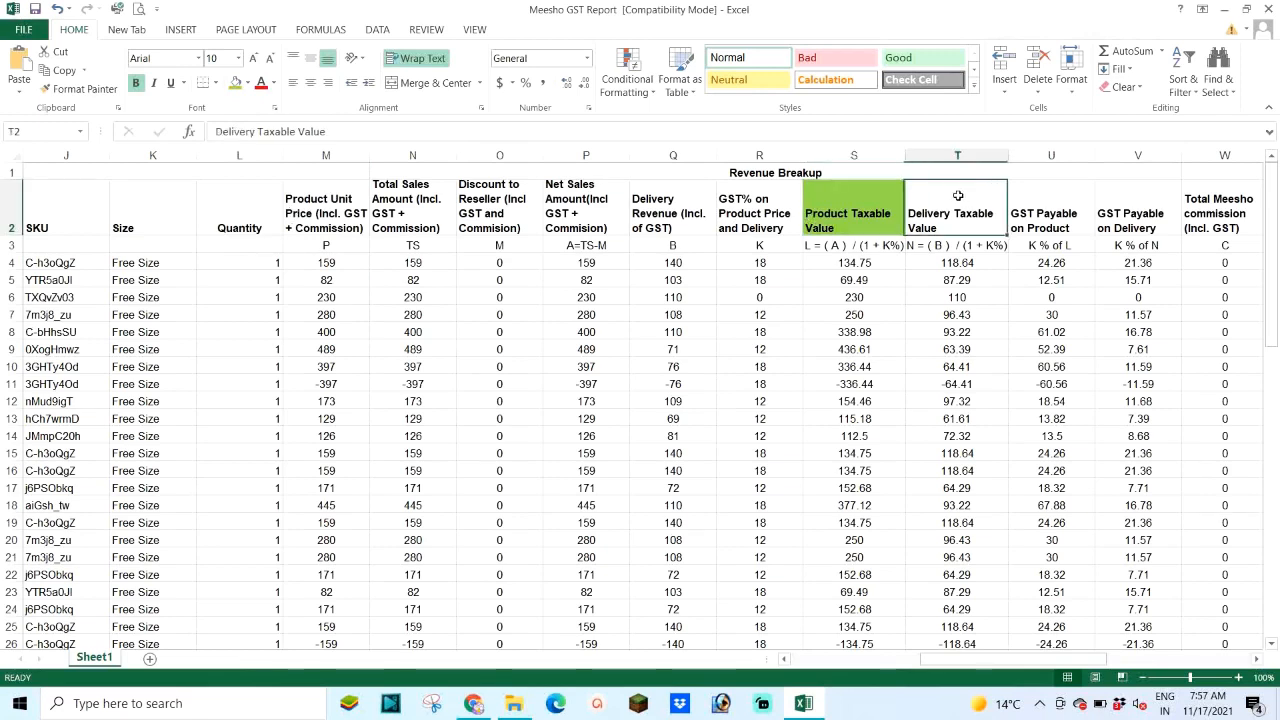
pyautogui.click(236, 82)
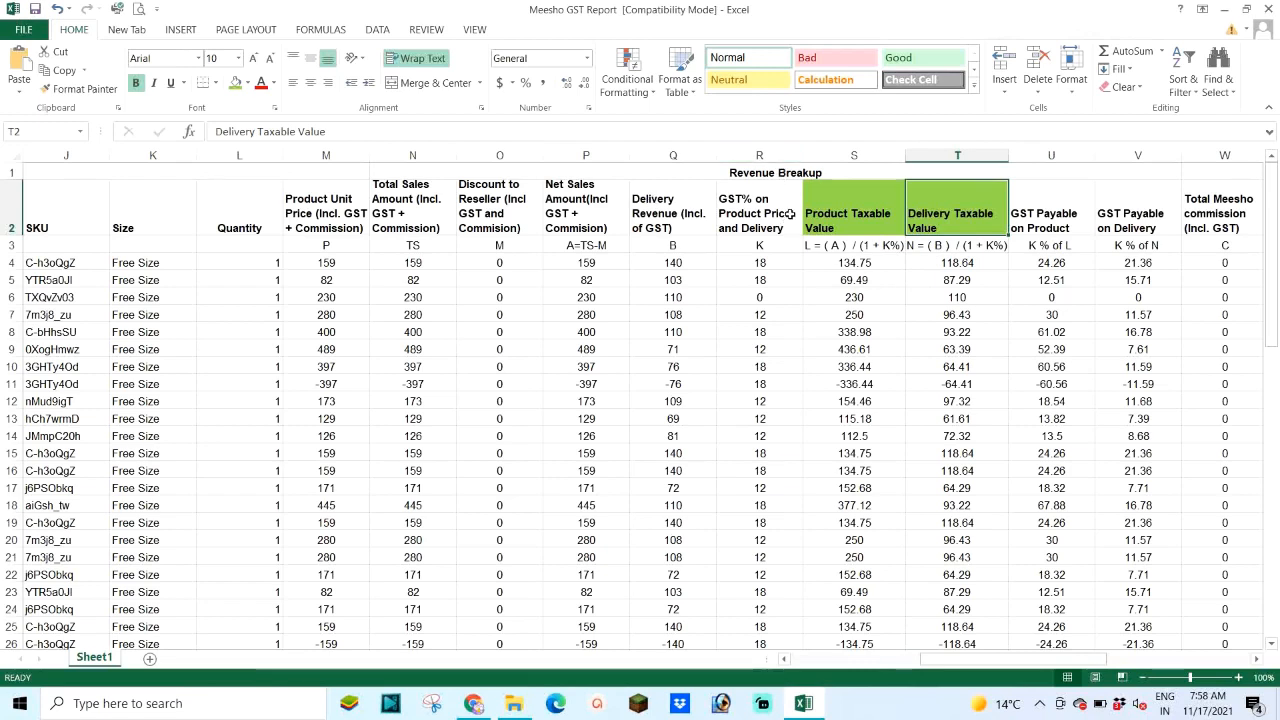
# Step: Duplicate Sheet1 as a copy placed at the end of the workbook
pyautogui.rightClick(108, 664)
pyautogui.click(157, 535)
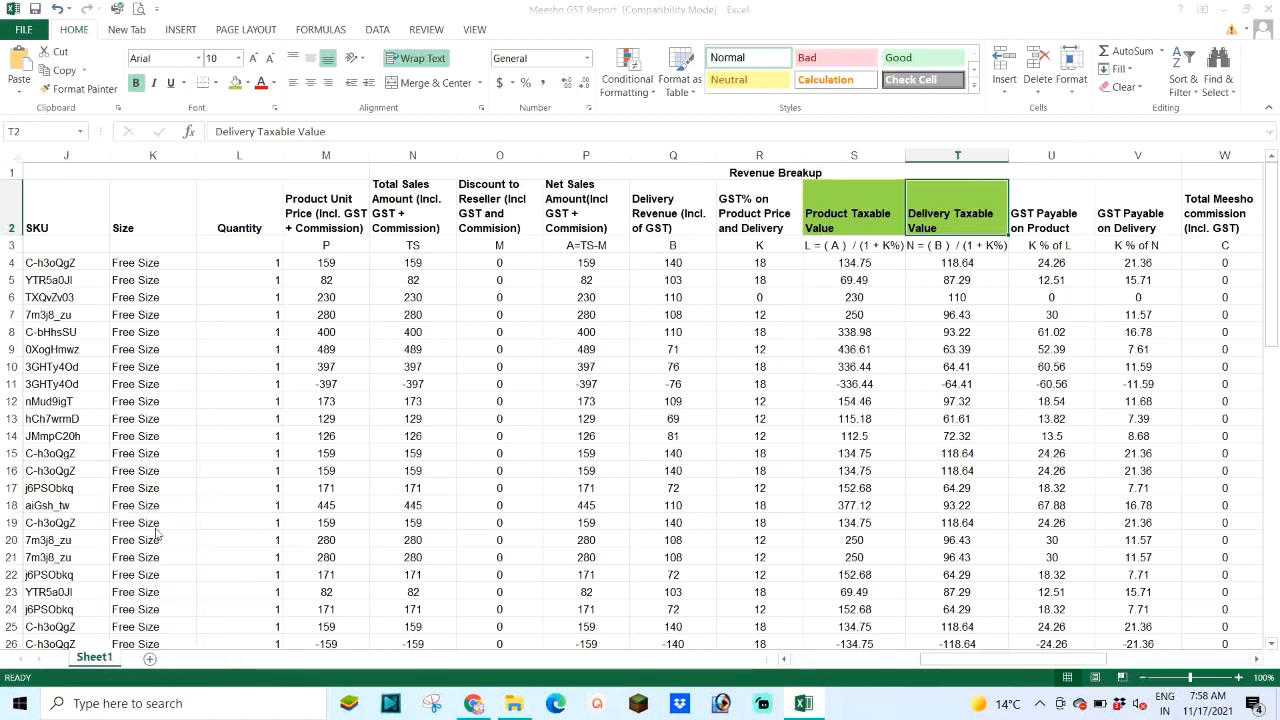
pyautogui.click(136, 513)
pyautogui.click(24, 597)
pyautogui.click(150, 623)
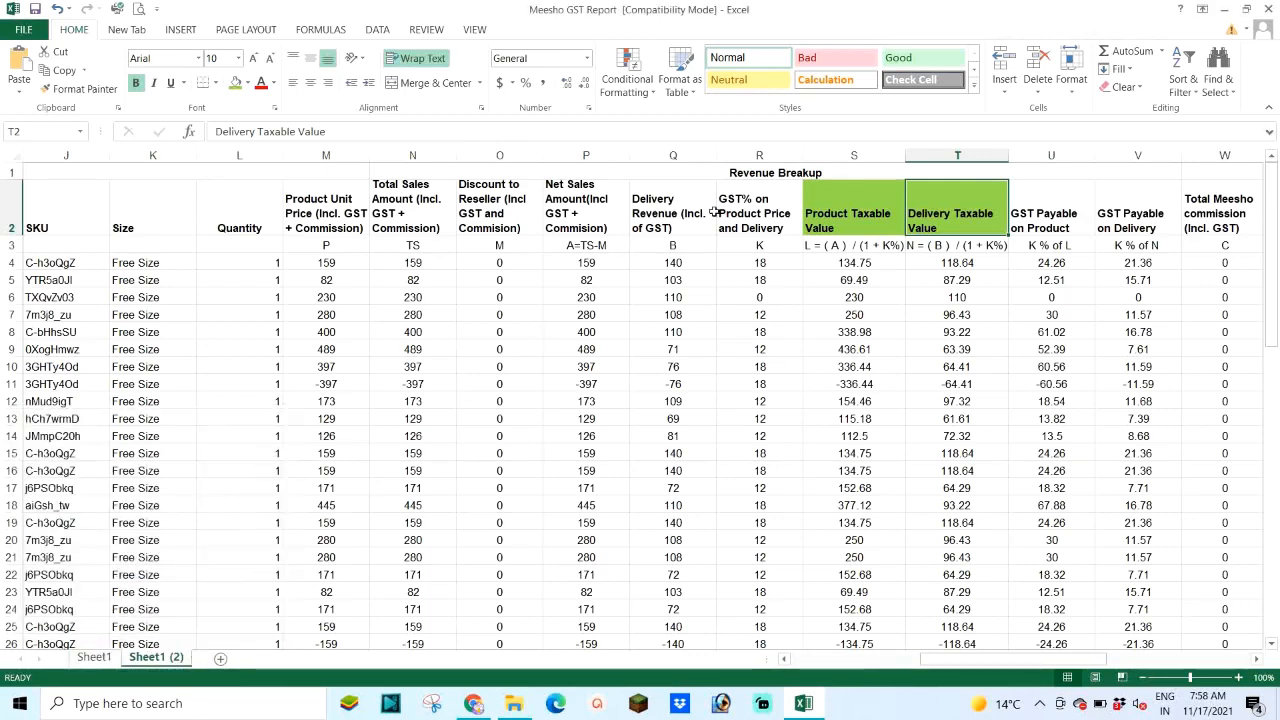
# Step: On the copy, delete columns I through R, then columns A through G
pyautogui.click(760, 156)
pyautogui.moveTo(760, 156); pyautogui.dragTo(716, 240)
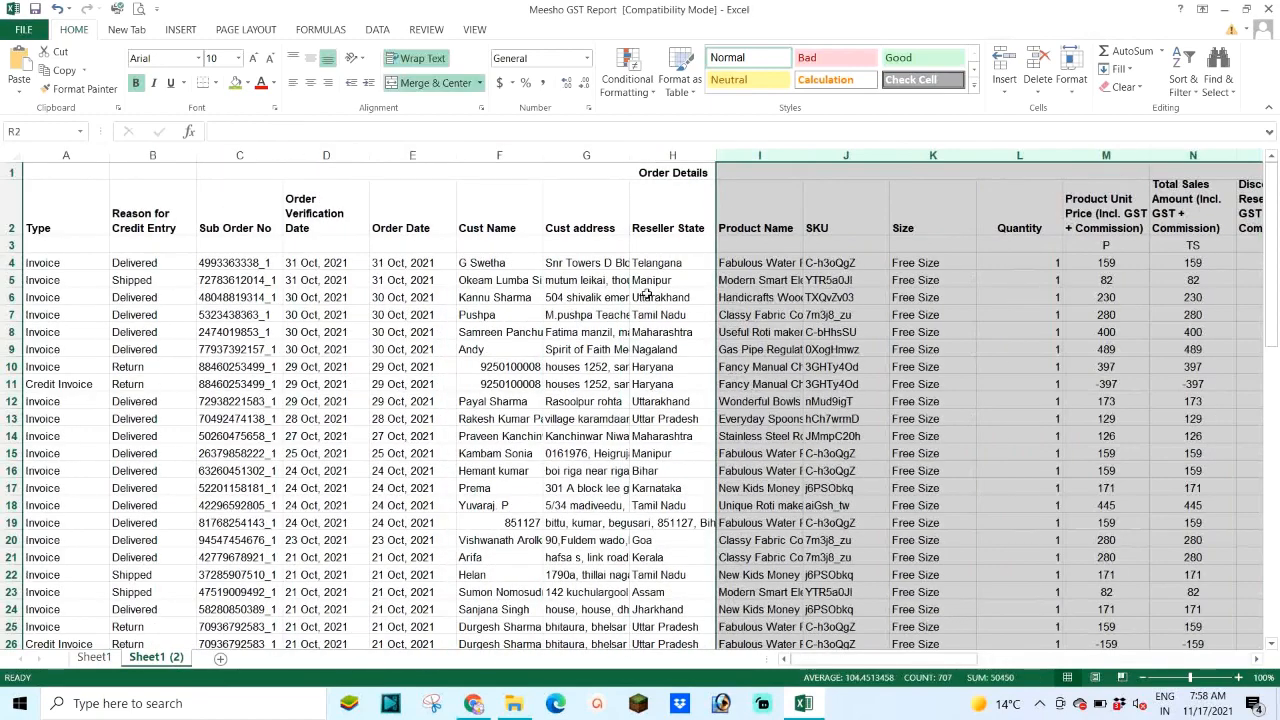
pyautogui.rightClick(782, 160)
pyautogui.click(818, 291)
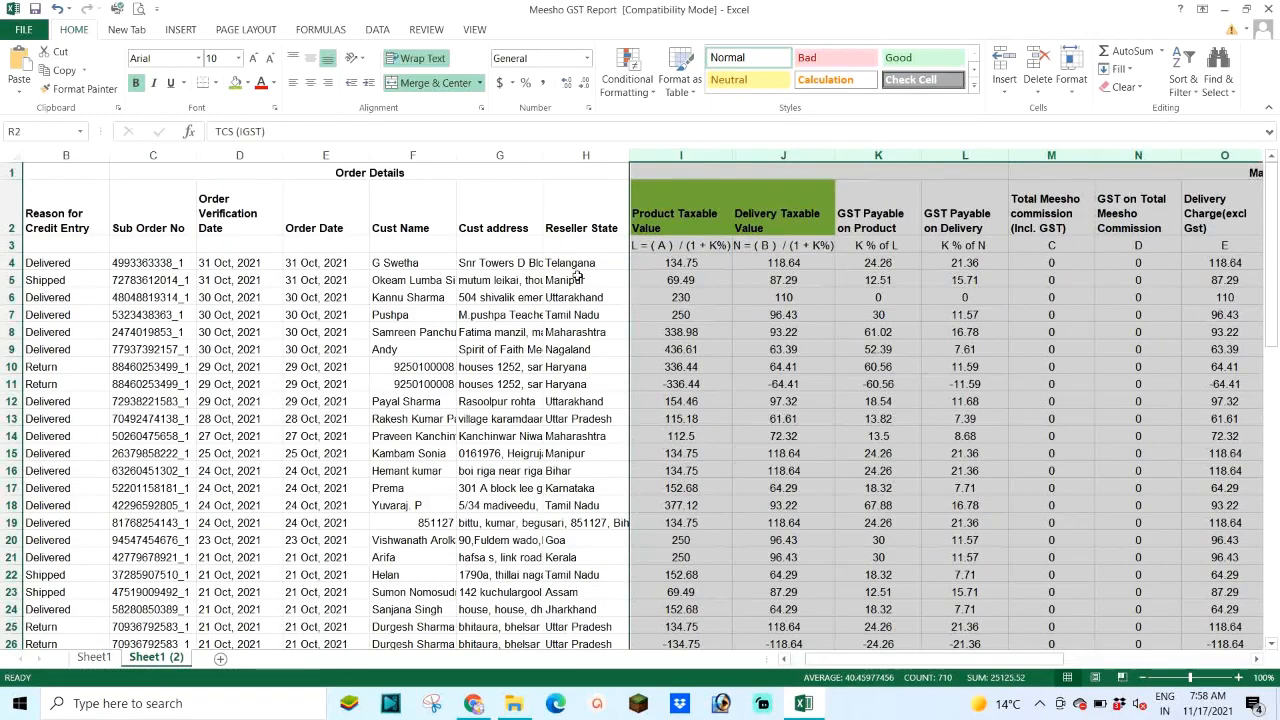
pyautogui.moveTo(513, 150); pyautogui.dragTo(17, 196)
pyautogui.rightClick(190, 157)
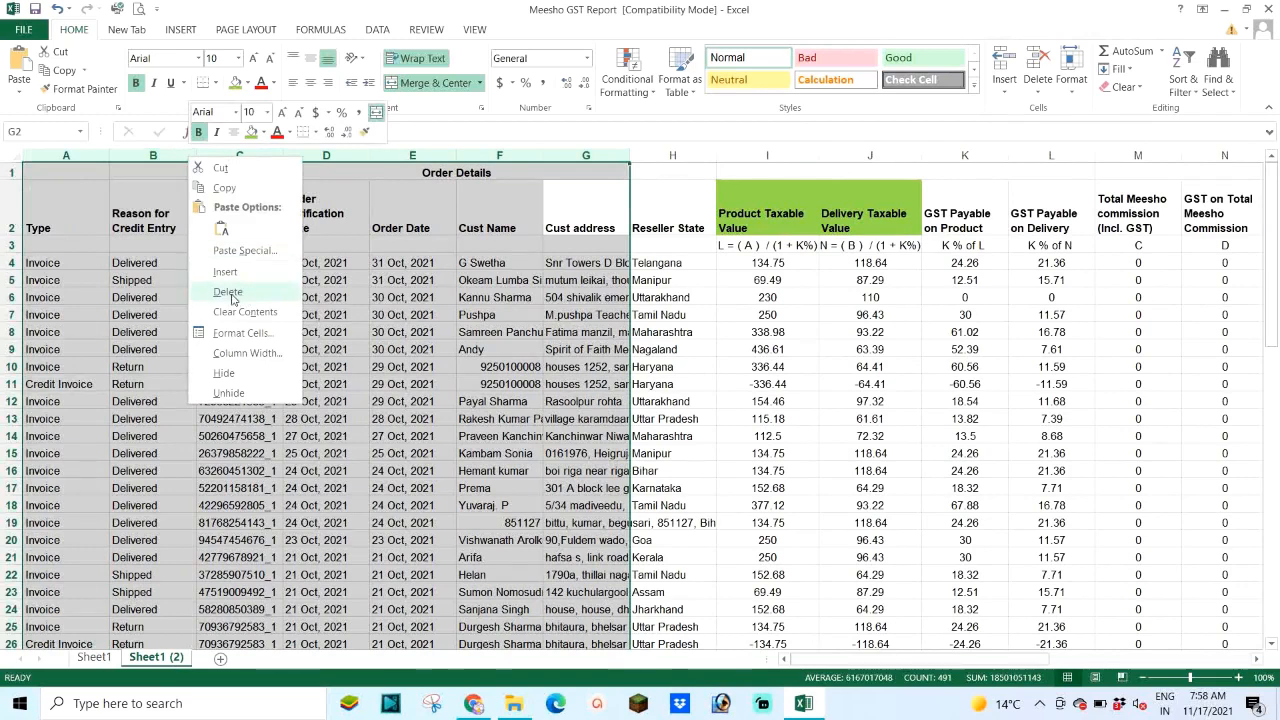
pyautogui.click(228, 292)
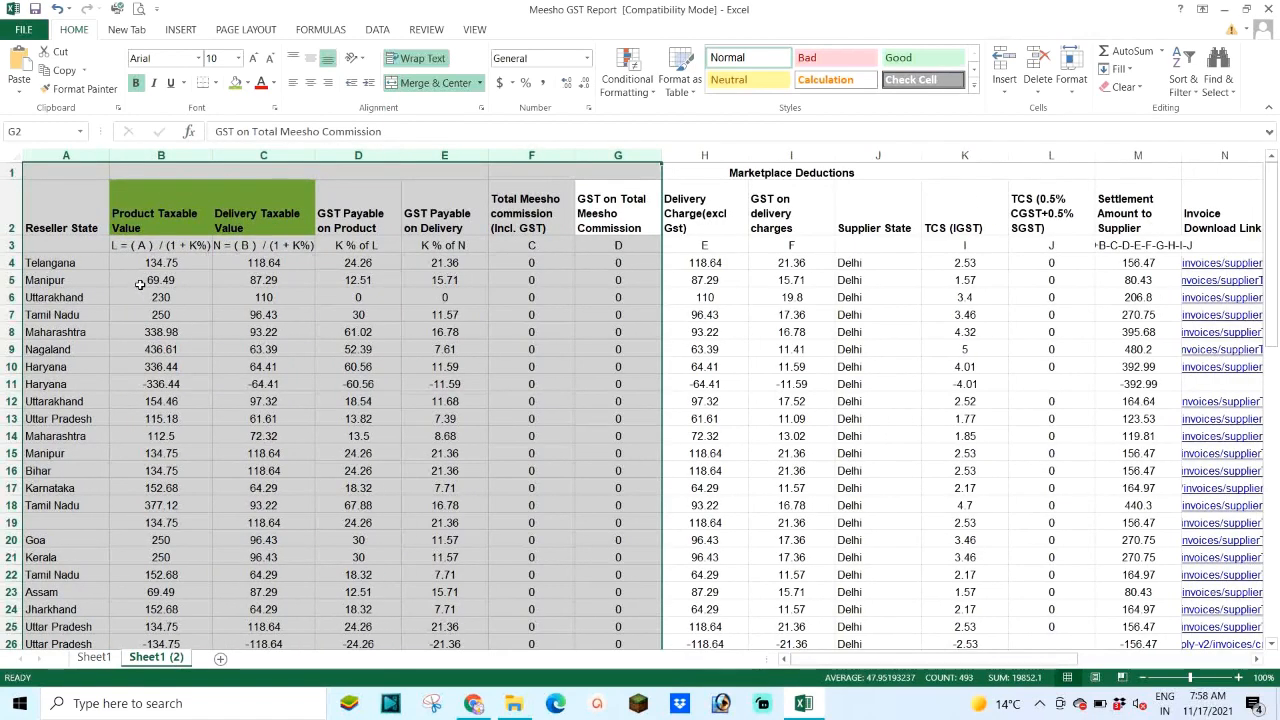
# Step: Select the row 4 taxable values in B4 and C4 to check their sum
pyautogui.click(366, 216)
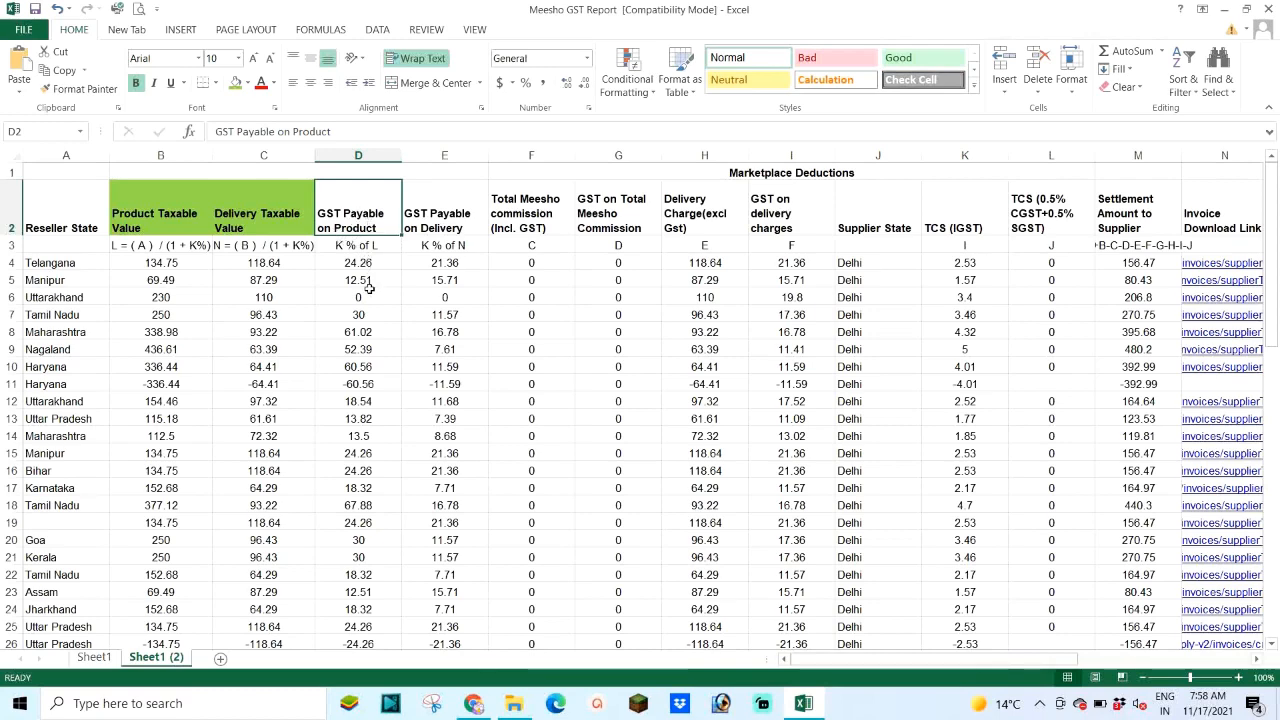
pyautogui.click(178, 262)
pyautogui.moveTo(178, 262); pyautogui.dragTo(270, 262)
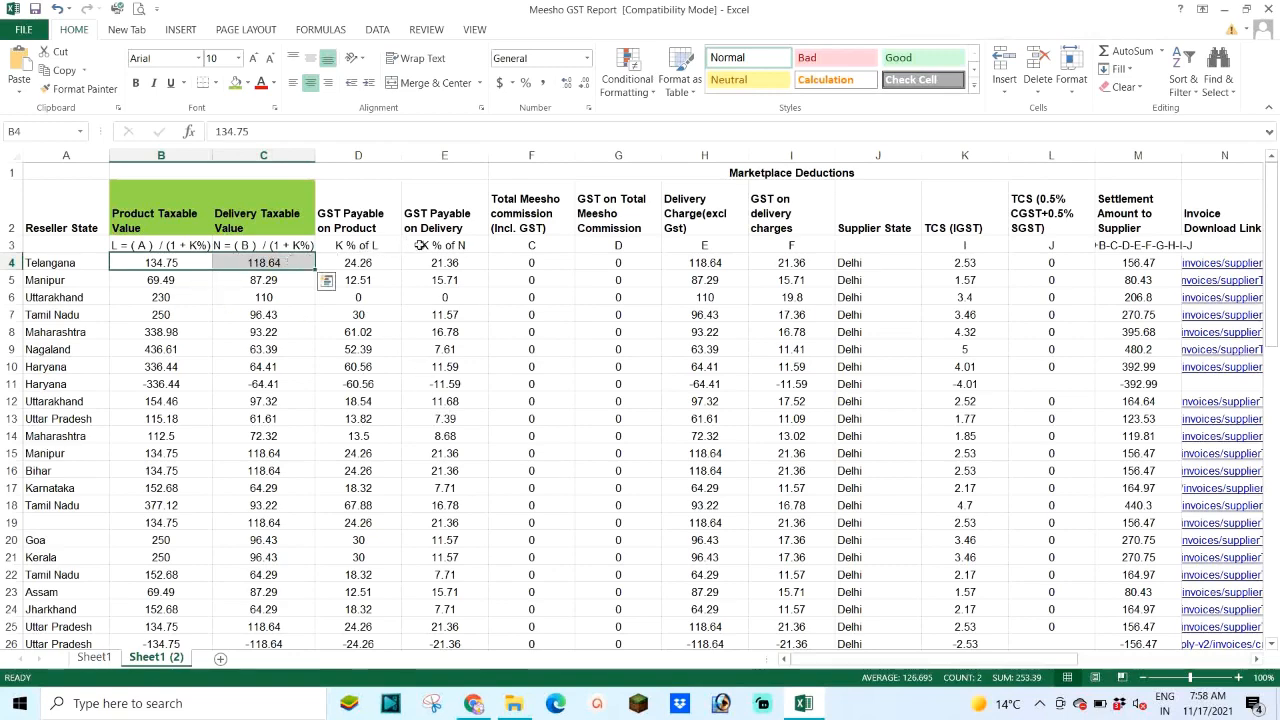
# Step: Insert a blank column at D
pyautogui.click(362, 152)
pyautogui.rightClick(362, 152)
pyautogui.click(407, 264)
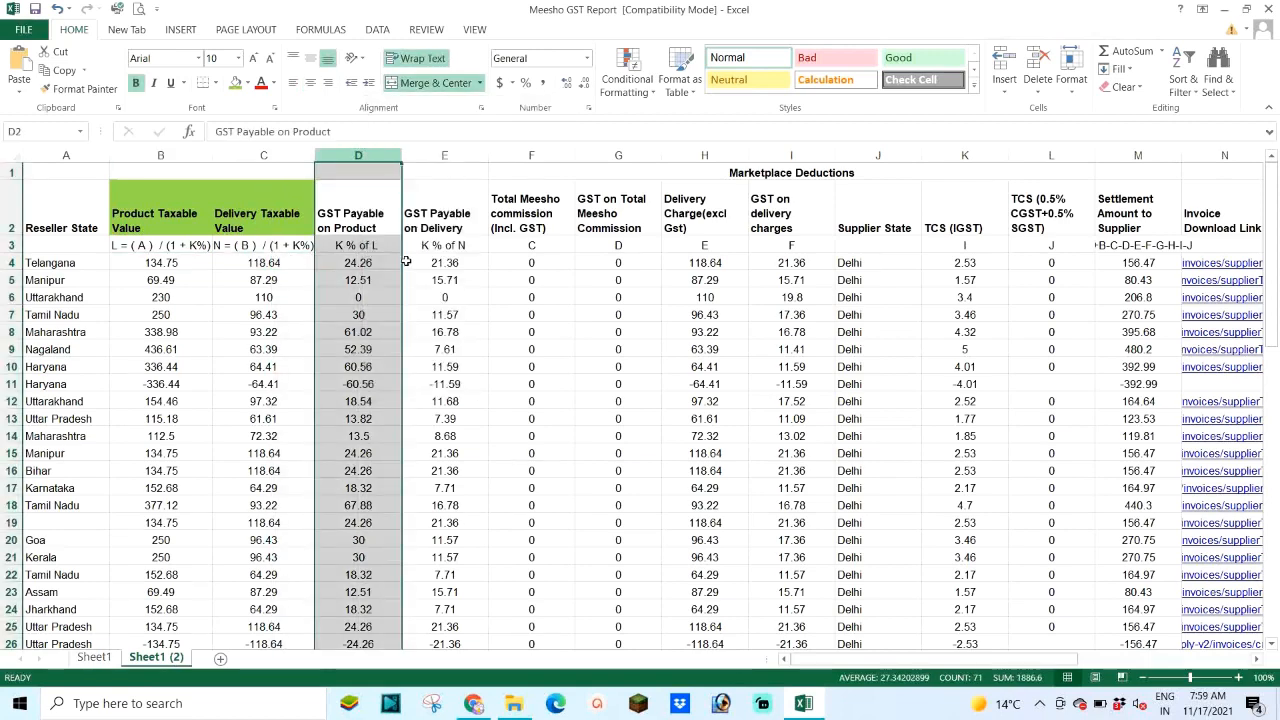
# Step: Enter =B4+C4 in D4, bold the 253.39 result, and switch to the purchase order in Chrome
pyautogui.click(348, 248)
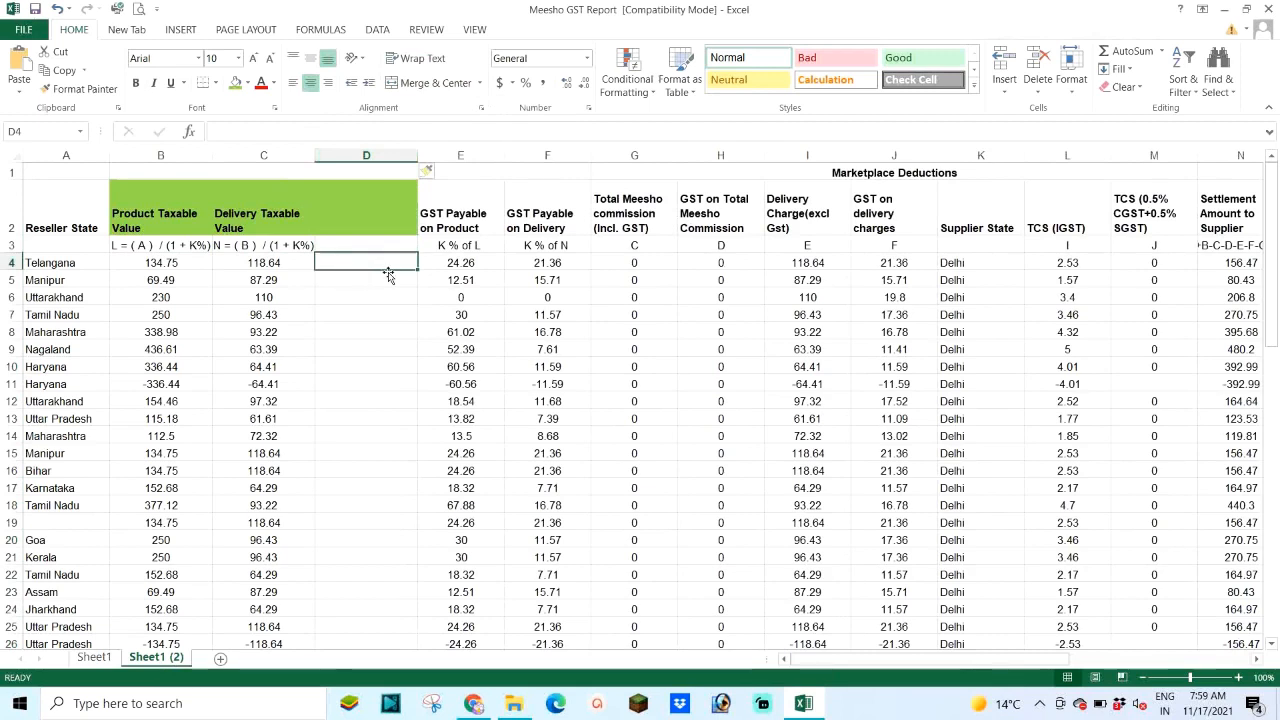
pyautogui.write('=')
pyautogui.press('Left')
pyautogui.press('Left')
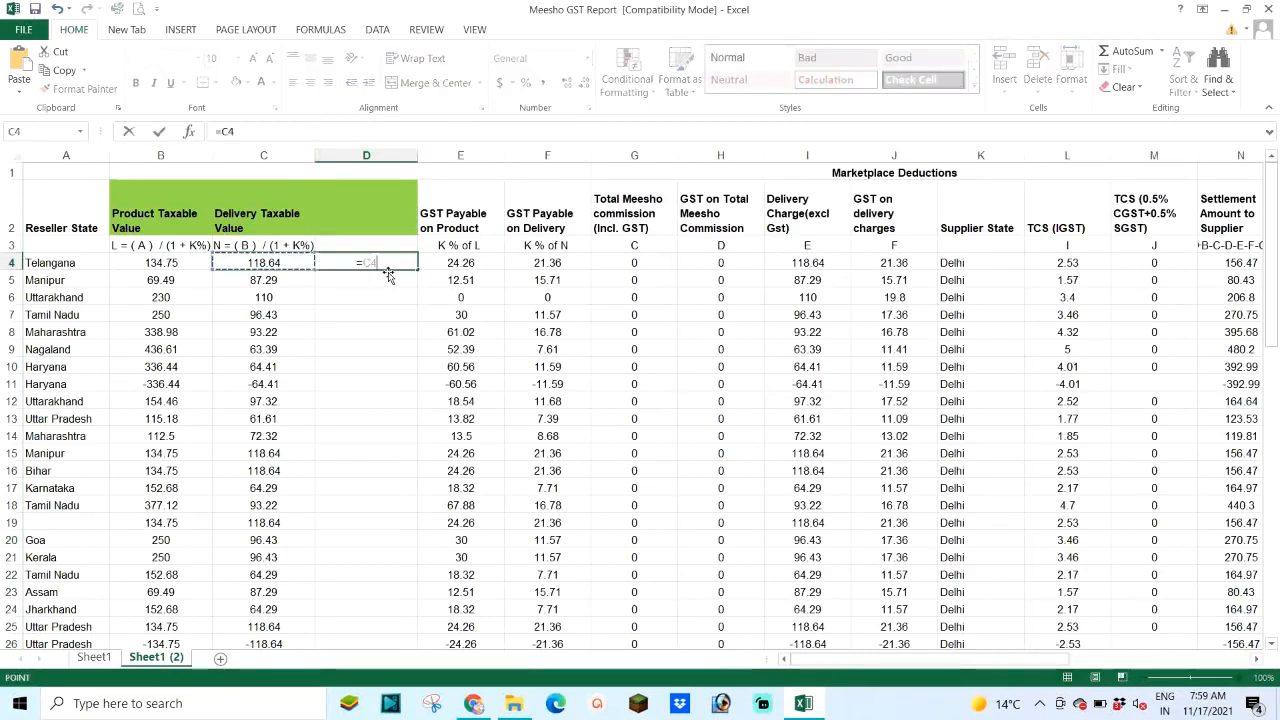
pyautogui.write('+')
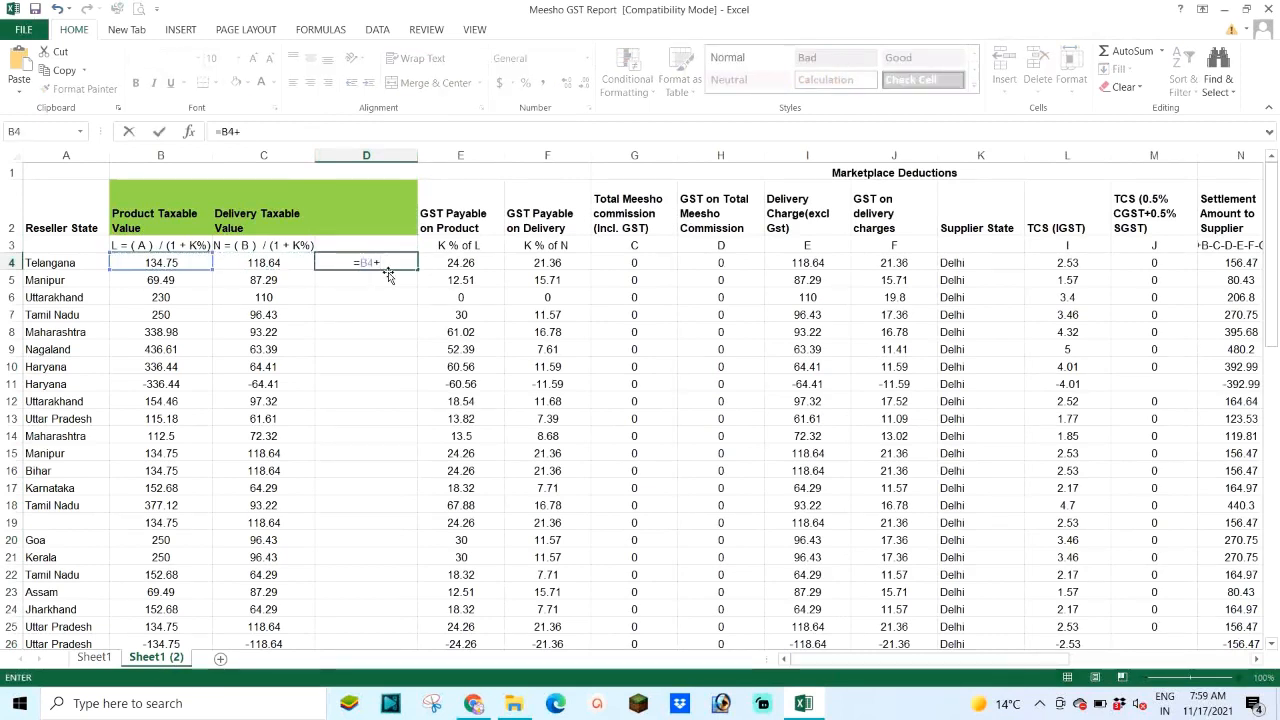
pyautogui.press('Left')
pyautogui.press('Return')
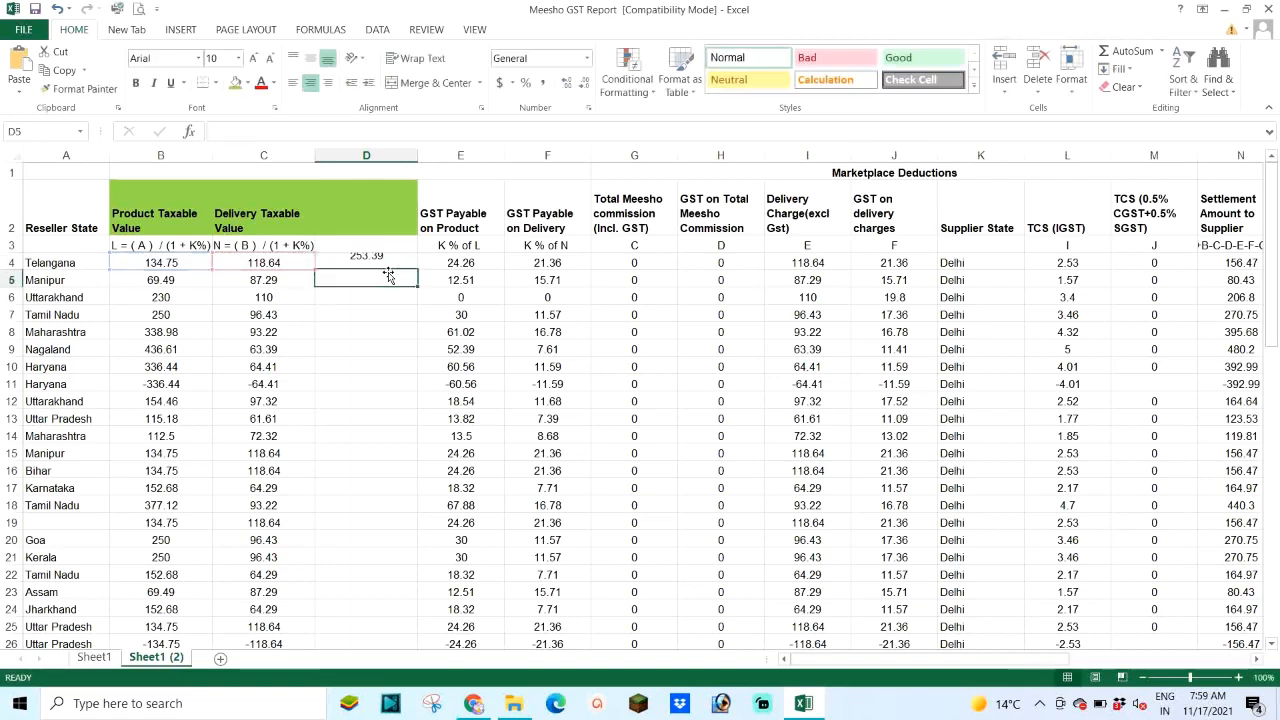
pyautogui.click(358, 262)
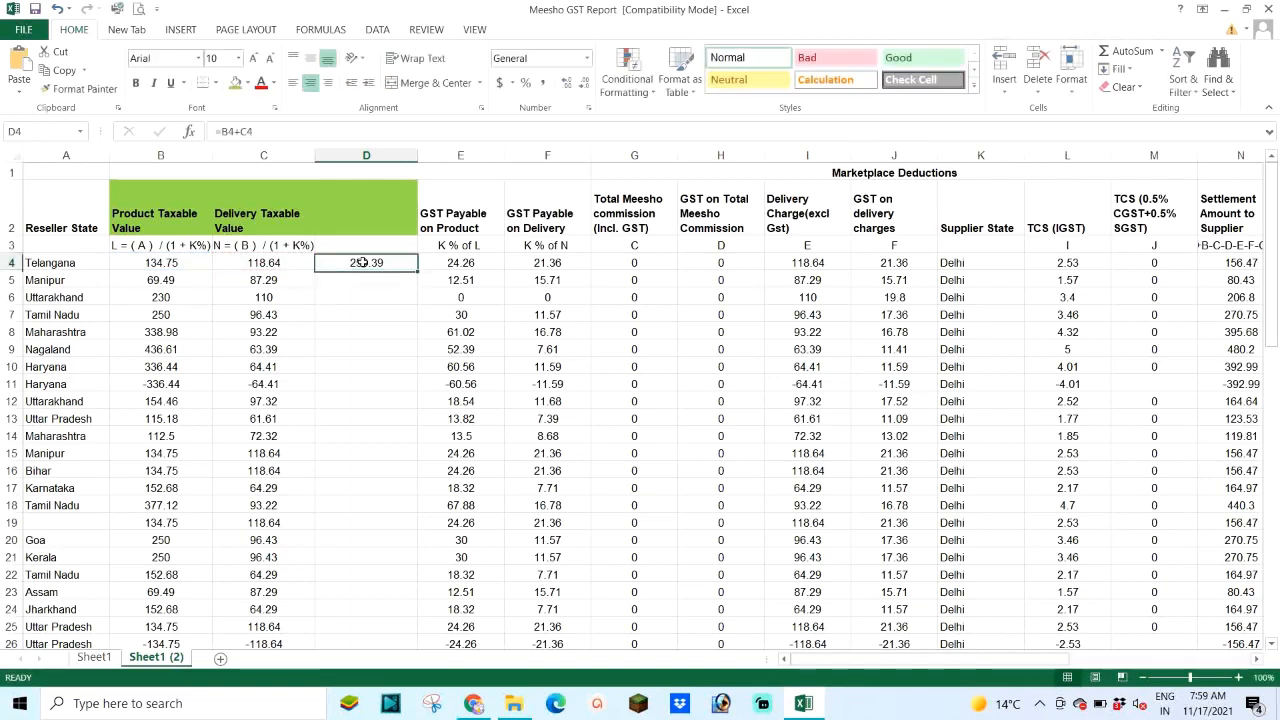
pyautogui.click(137, 83)
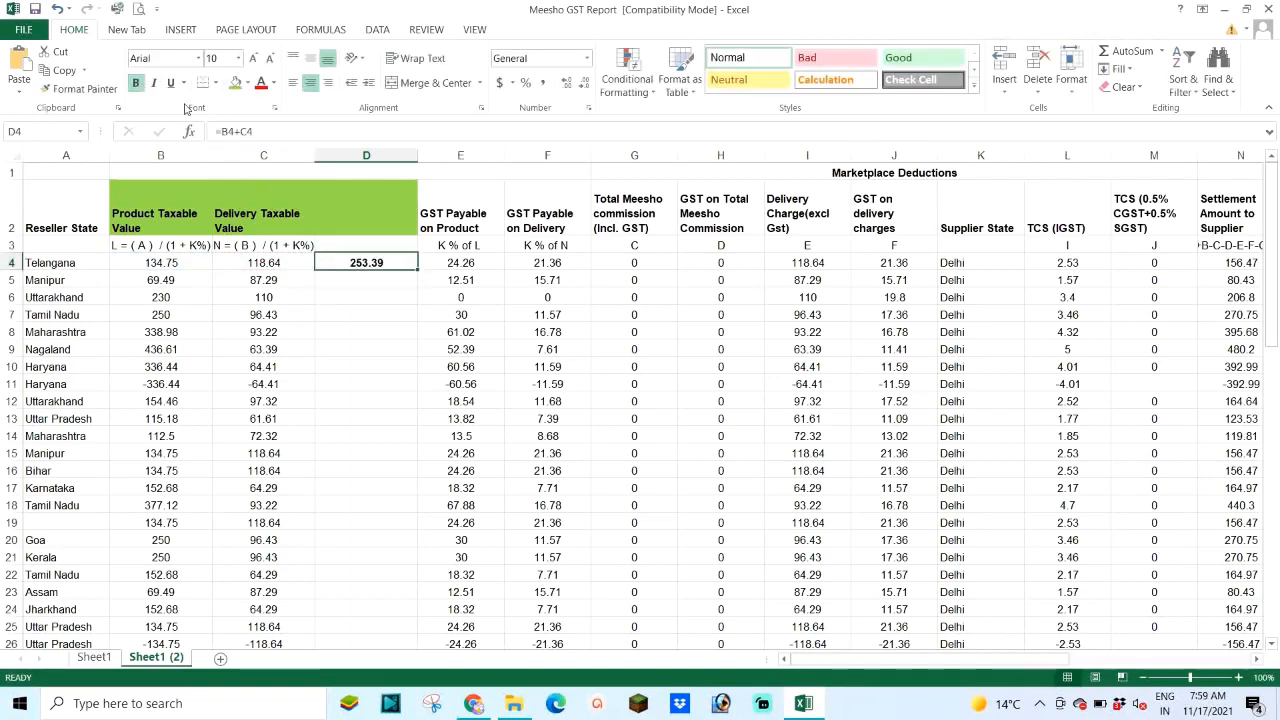
pyautogui.click(476, 706)
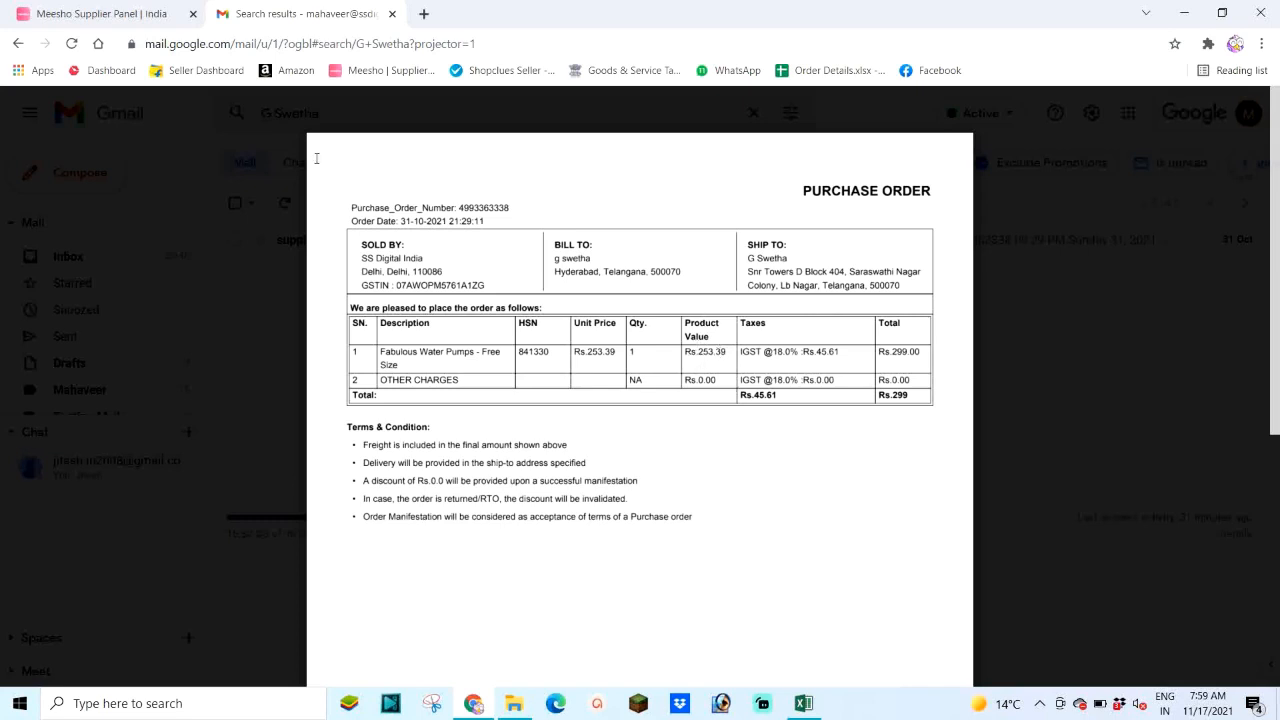
# Step: Return to the Meesho GST Report in Excel after checking the Rs.253.39 purchase order
pyautogui.click(804, 704)
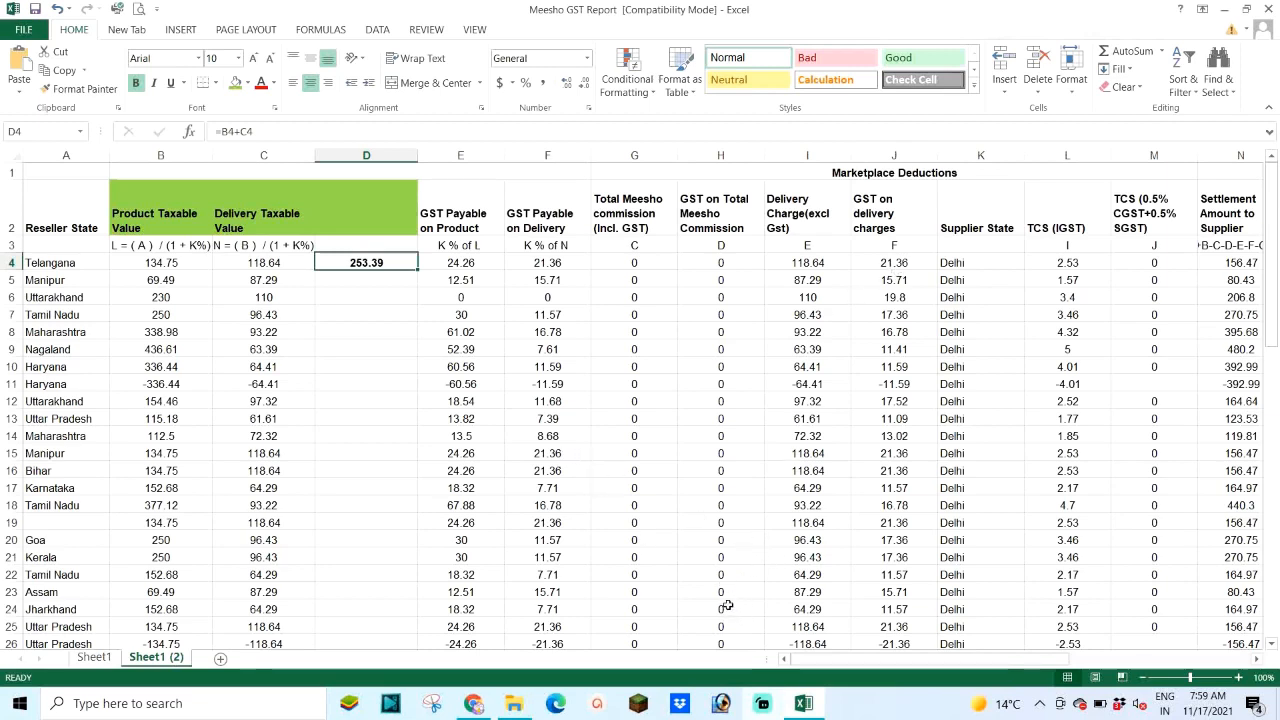
# Step: On Sheet1, fill the GST% on Product Price and Delivery header R2 and values R4:R26 green
pyautogui.moveTo(896, 662); pyautogui.dragTo(945, 663)
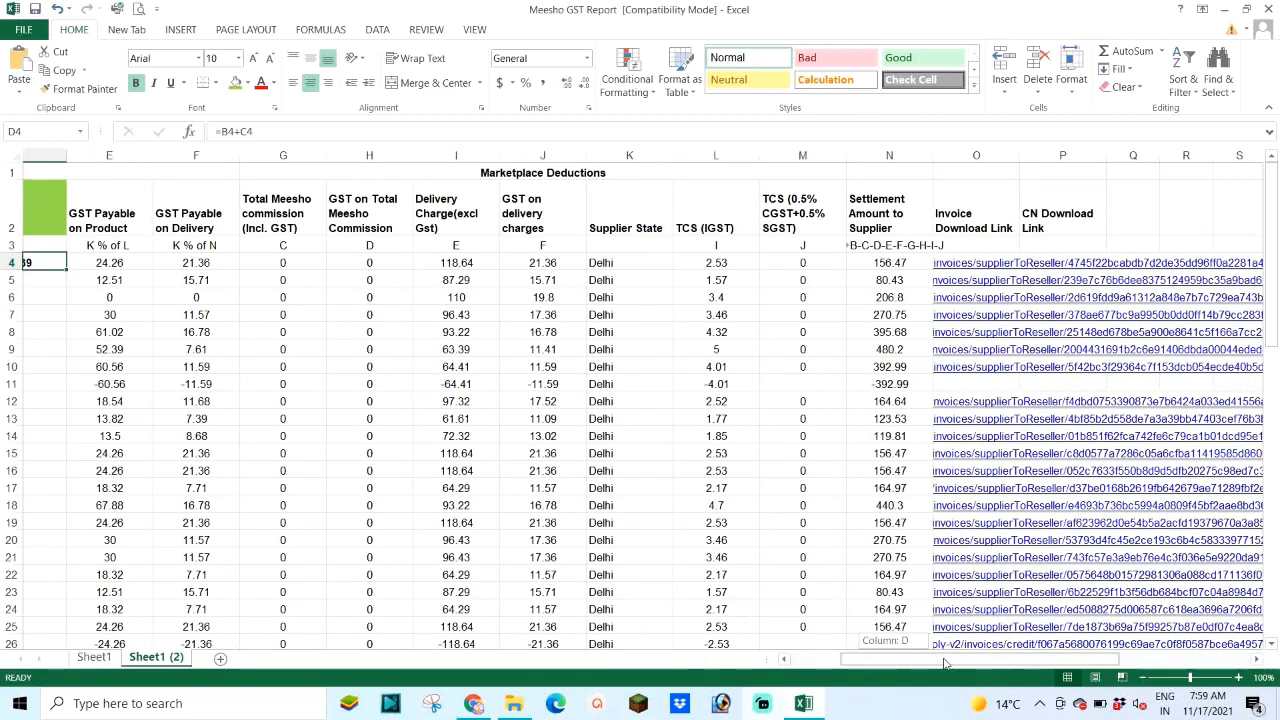
pyautogui.moveTo(945, 663); pyautogui.dragTo(895, 662)
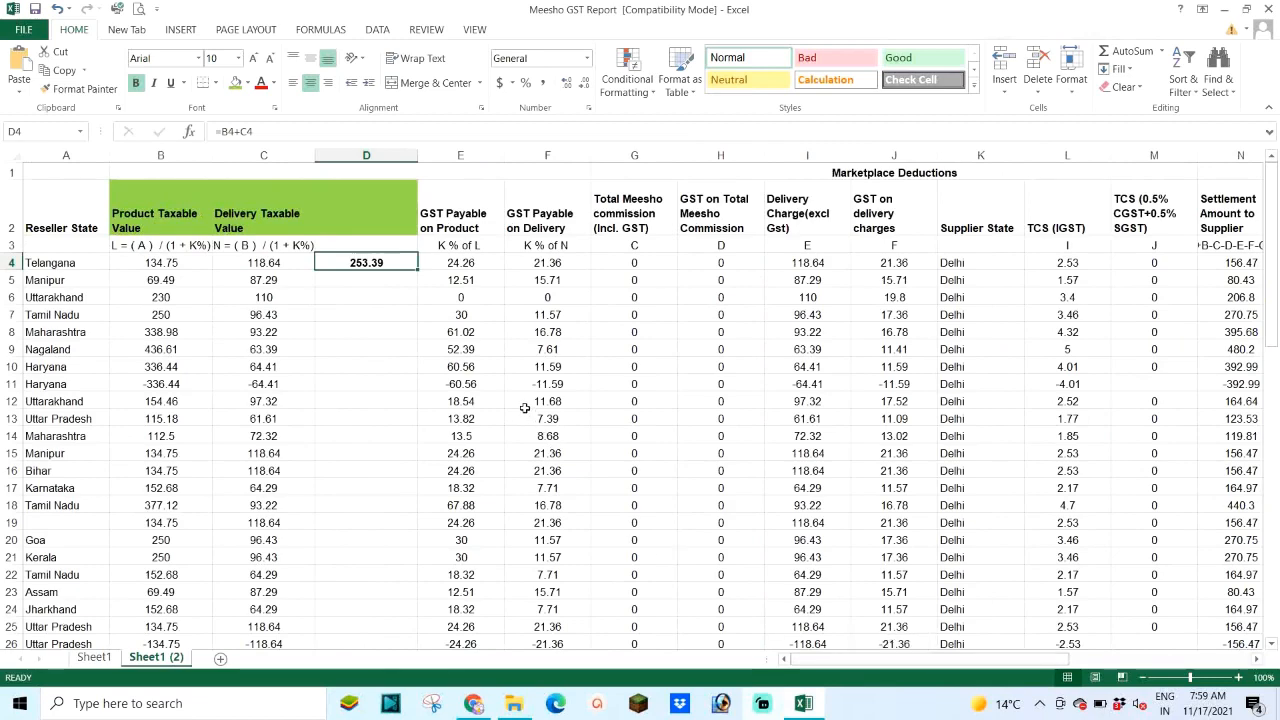
pyautogui.click(95, 659)
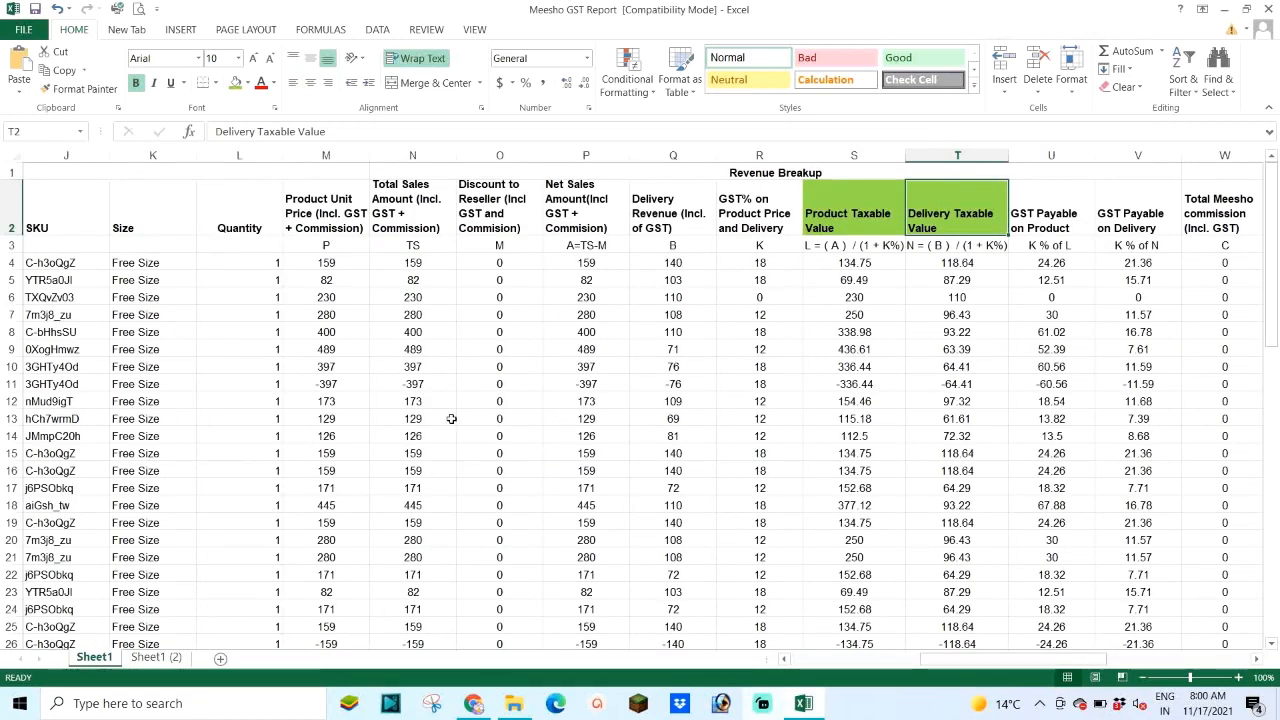
pyautogui.click(760, 198)
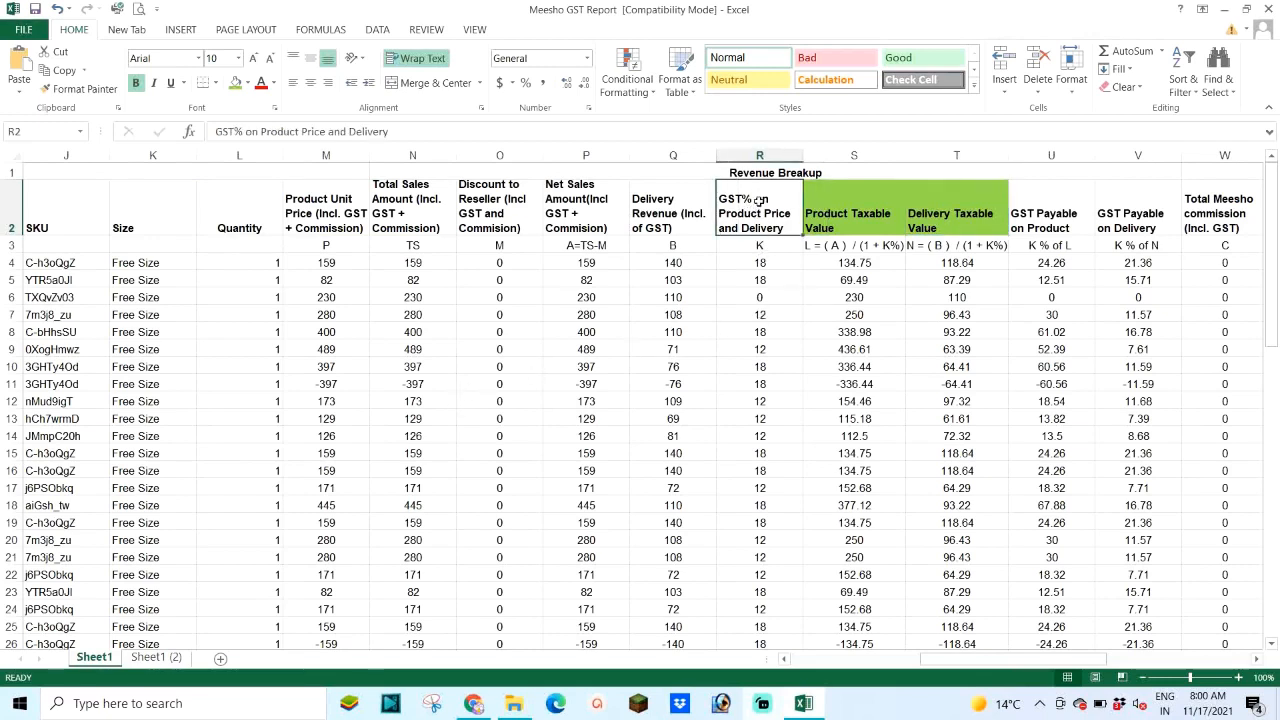
pyautogui.click(233, 84)
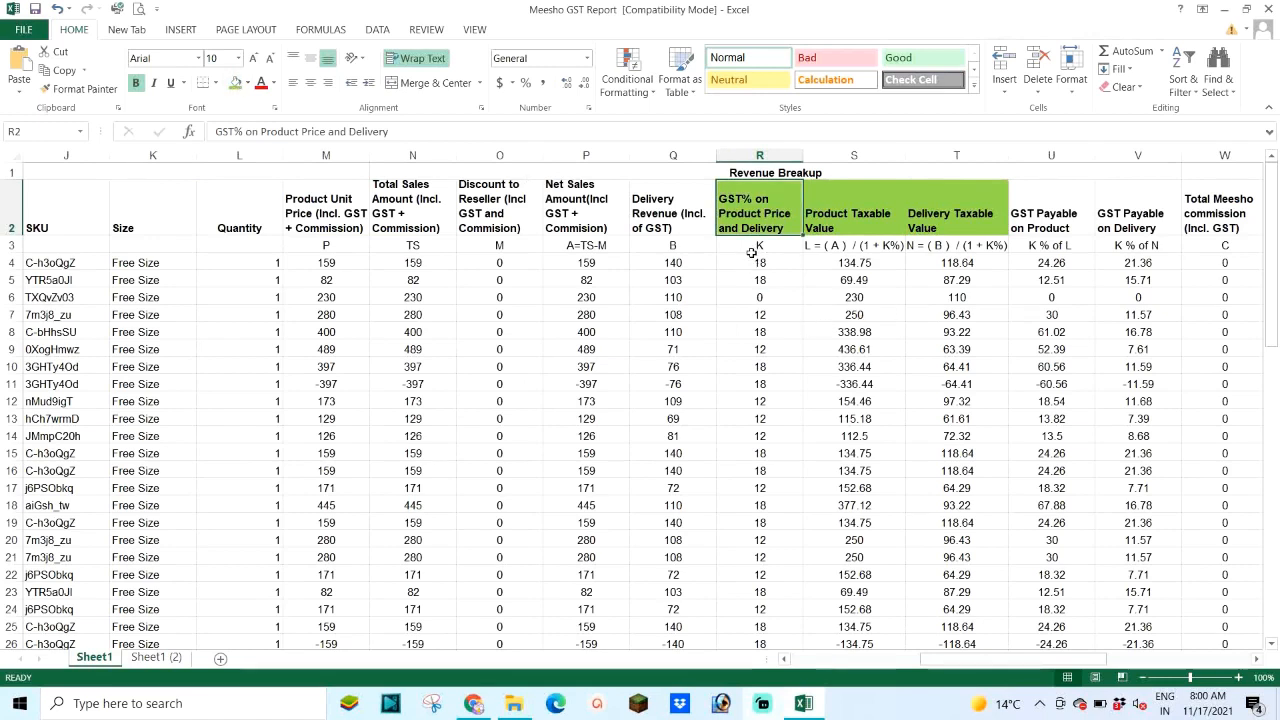
pyautogui.moveTo(754, 263); pyautogui.dragTo(763, 644)
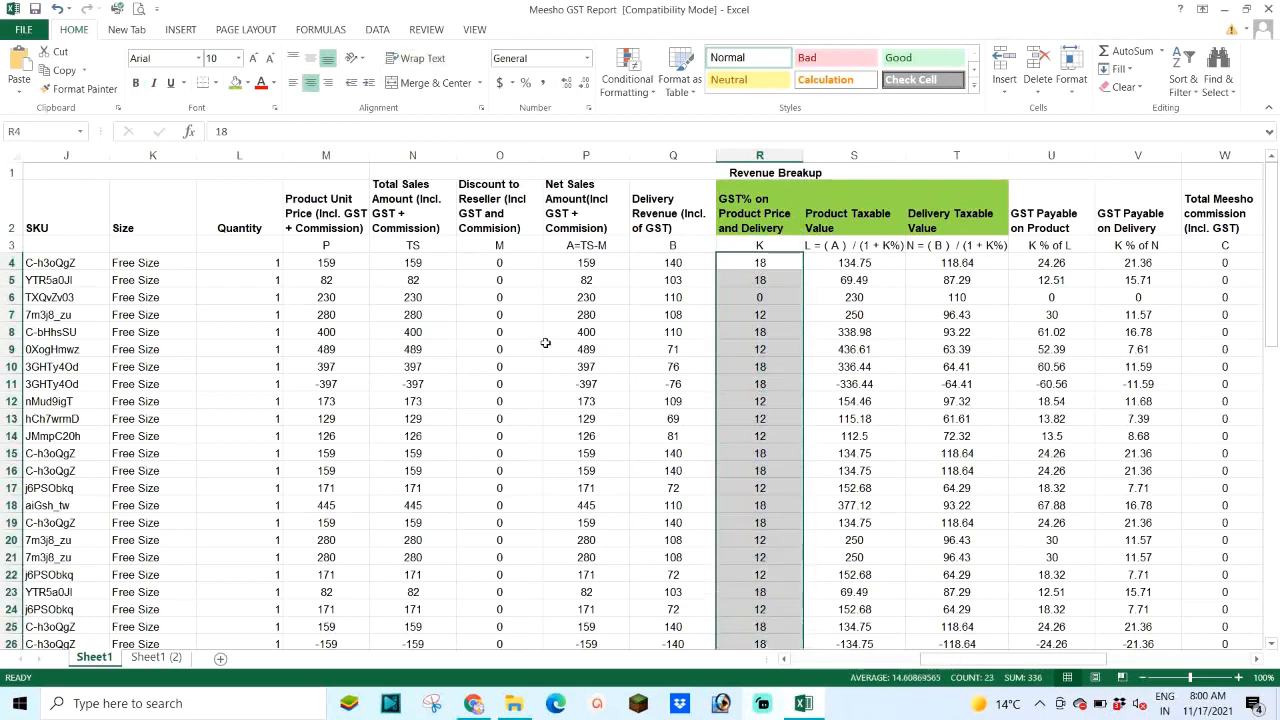
pyautogui.click(240, 89)
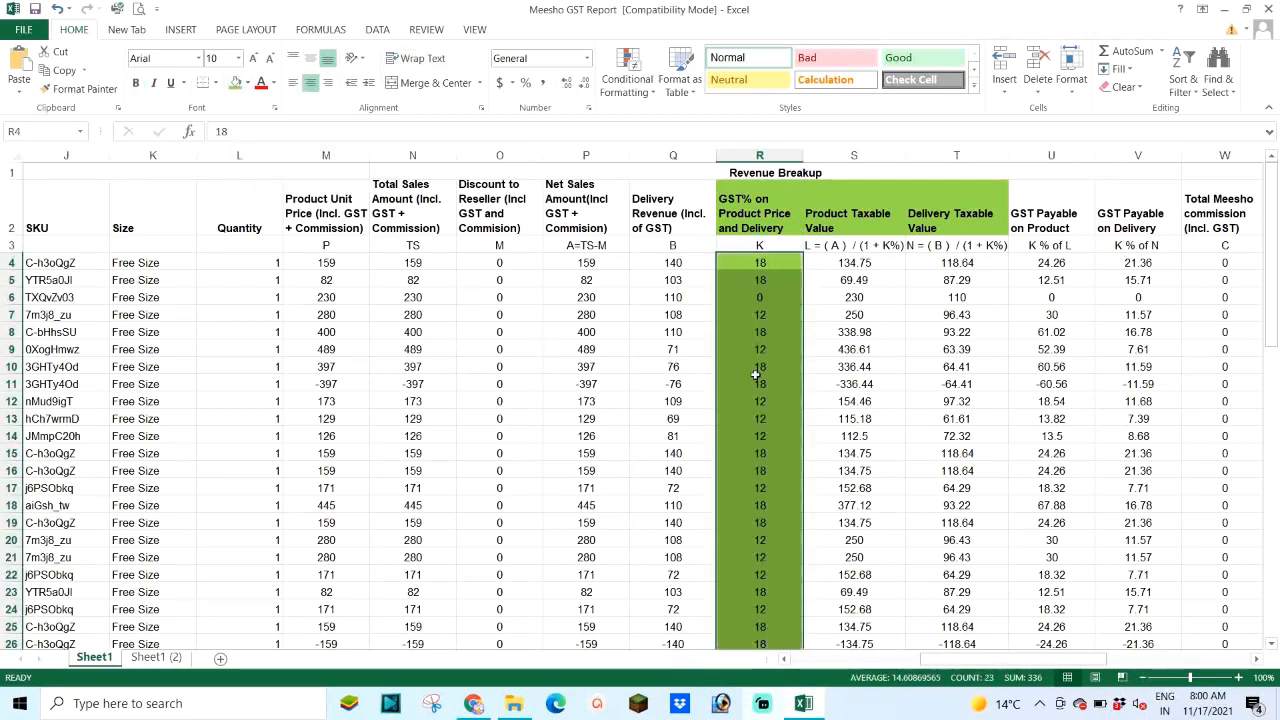
pyautogui.scroll(-3, 746, 373)
pyautogui.scroll(-5, 746, 373)
pyautogui.scroll(7, 750, 355)
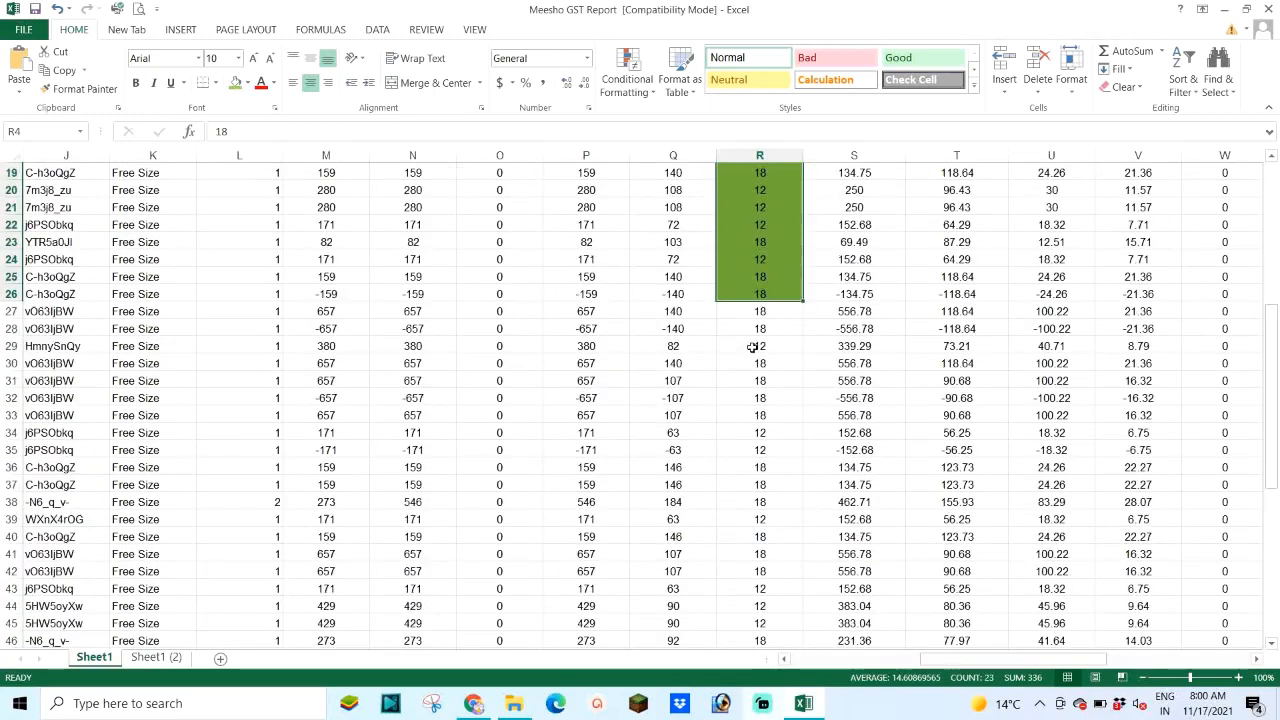
pyautogui.scroll(1, 755, 330)
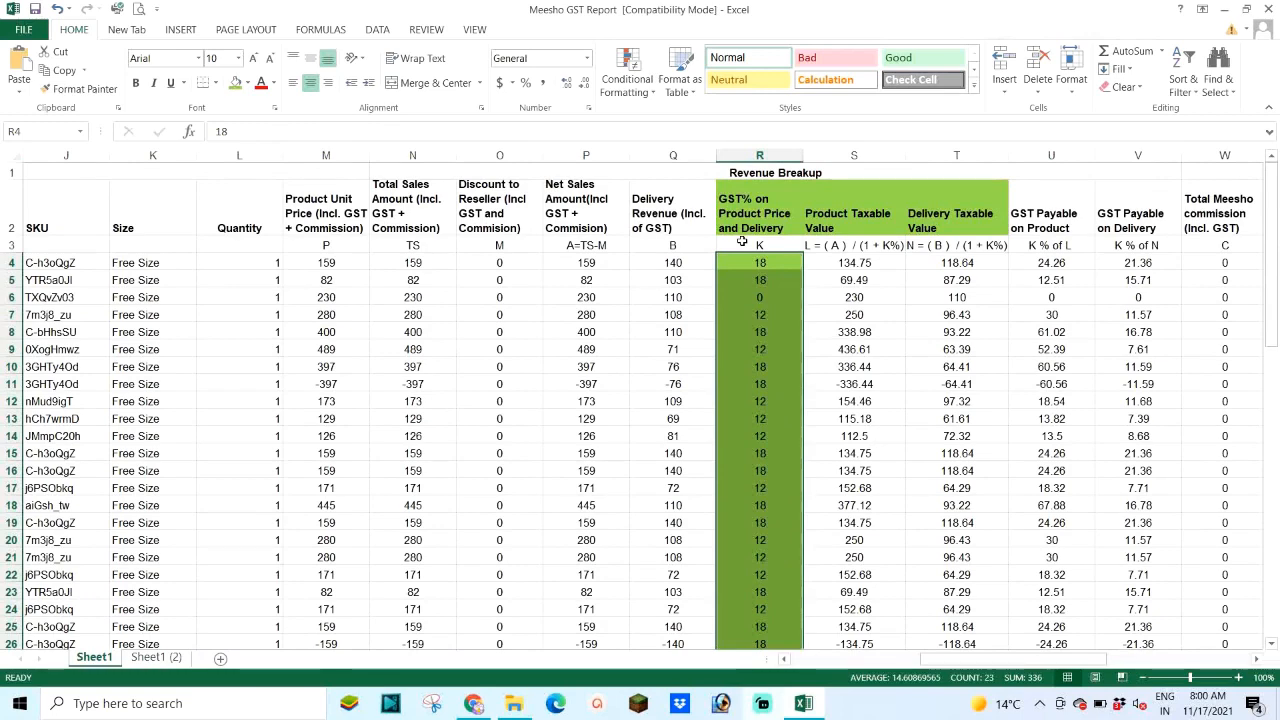
# Step: Permanently delete the copied Sheet1 (2)
pyautogui.scroll(-3, 766, 357)
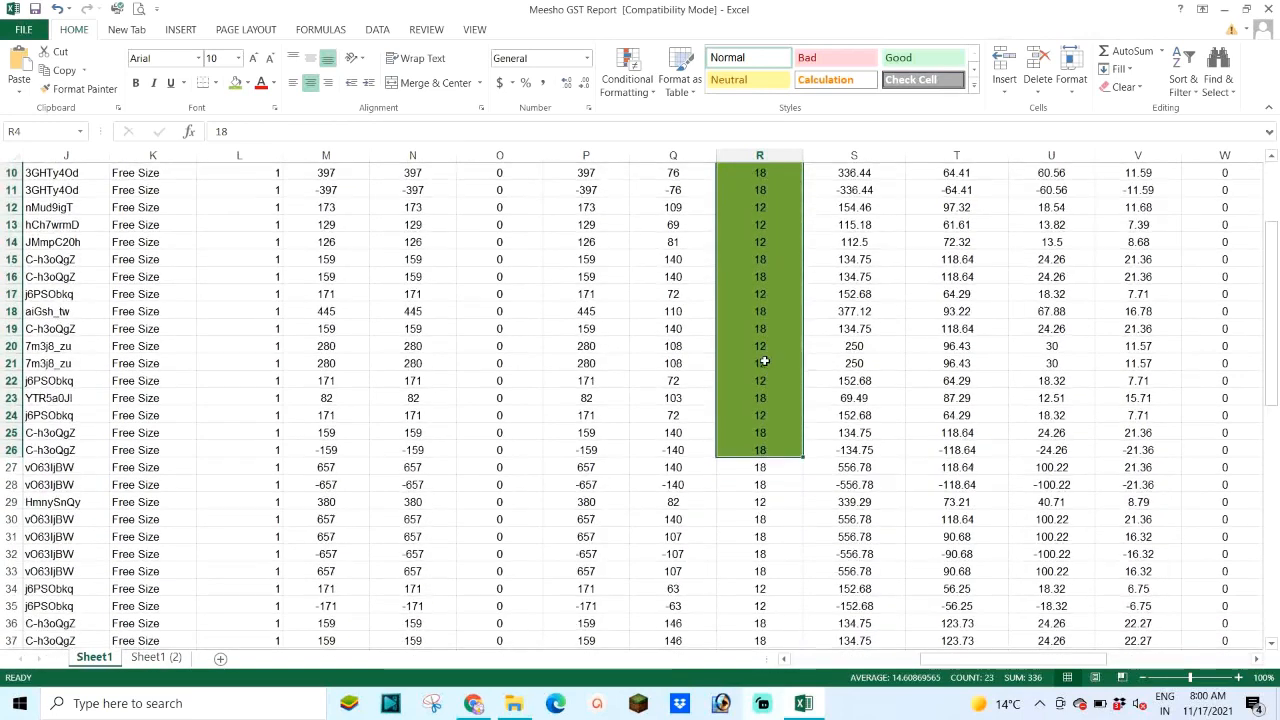
pyautogui.scroll(3, 757, 366)
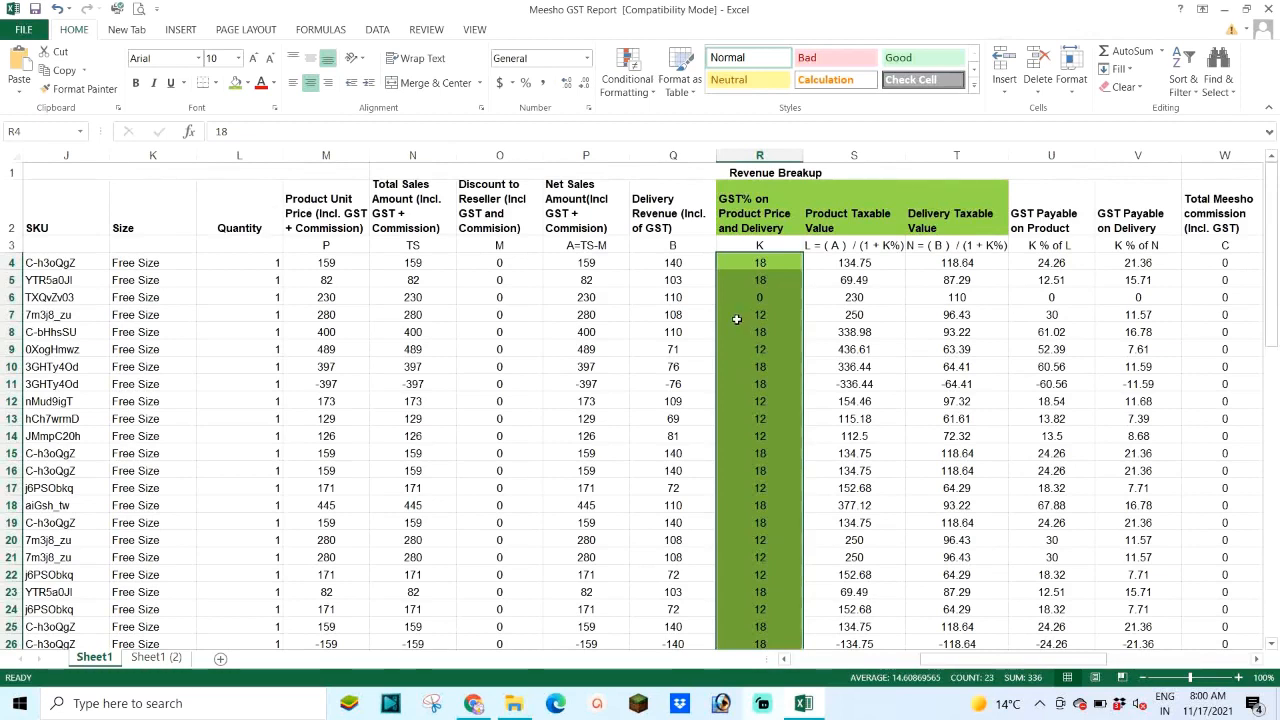
pyautogui.click(154, 660)
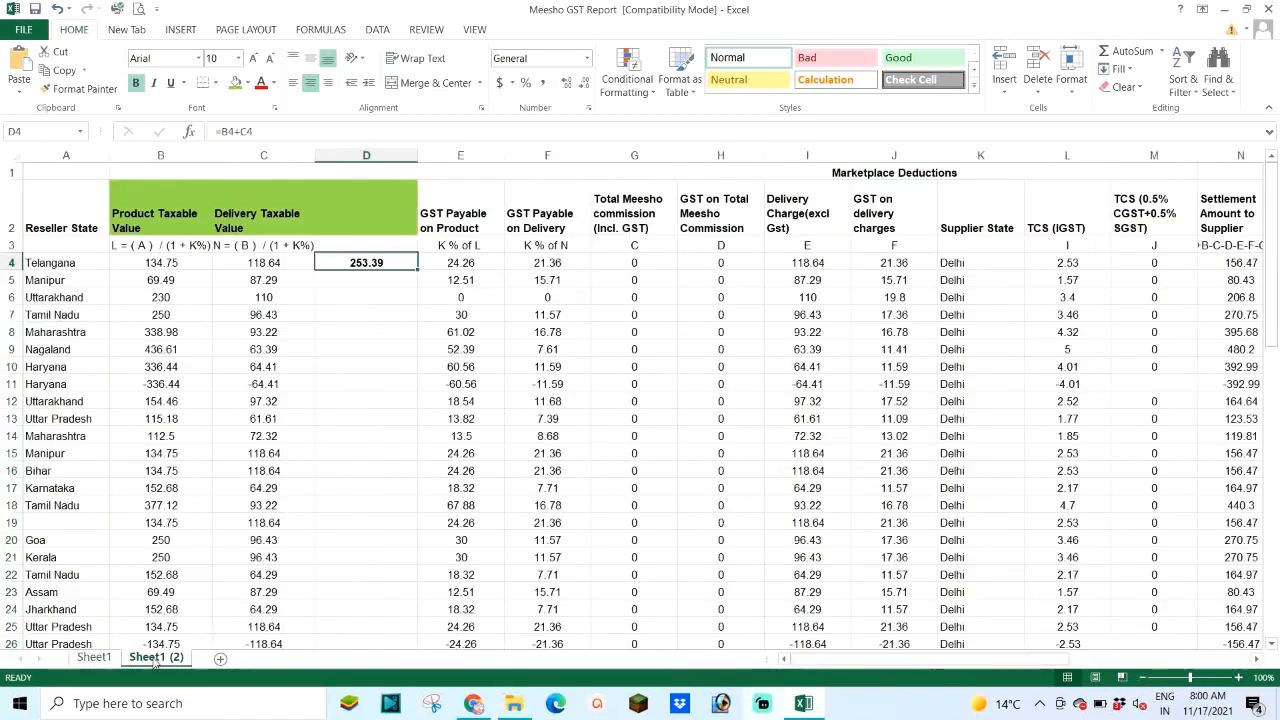
pyautogui.rightClick(160, 660)
pyautogui.click(200, 486)
pyautogui.click(610, 394)
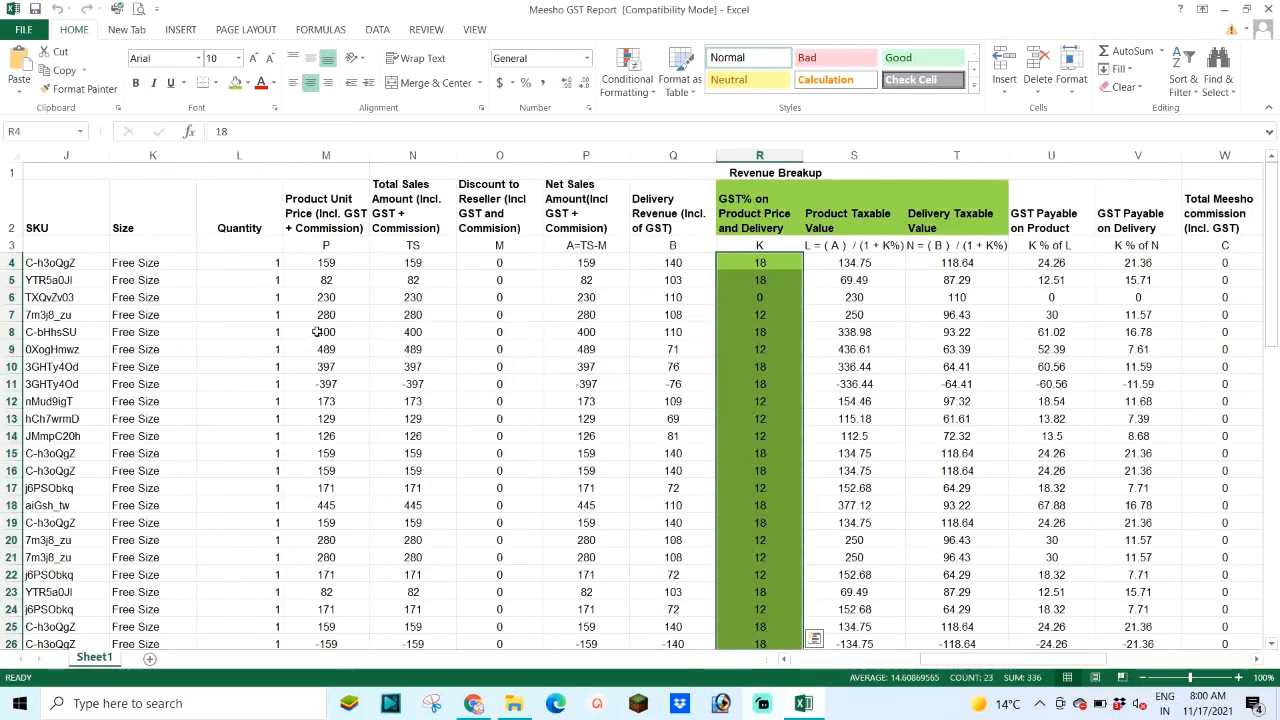
# Step: Fill columns H (Reseller State), S (Product Taxable Value) and T (Delivery Taxable Value) green
pyautogui.moveTo(960, 664); pyautogui.dragTo(820, 676)
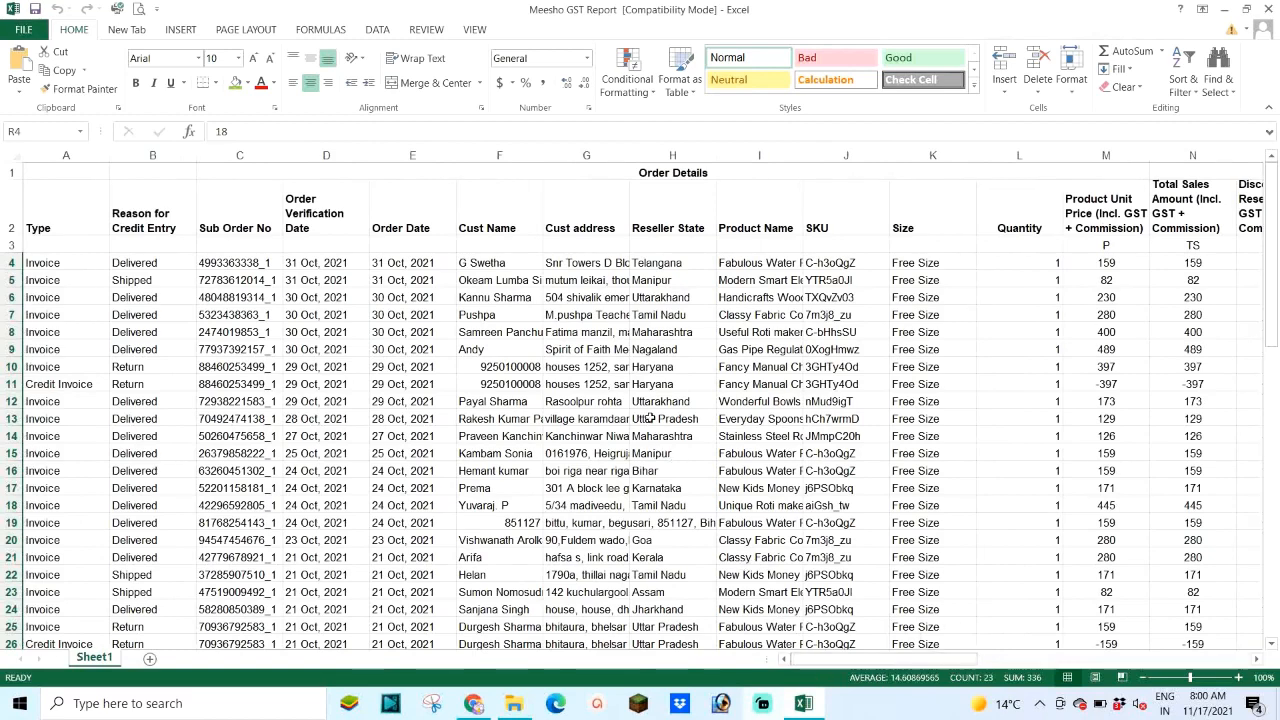
pyautogui.click(672, 155)
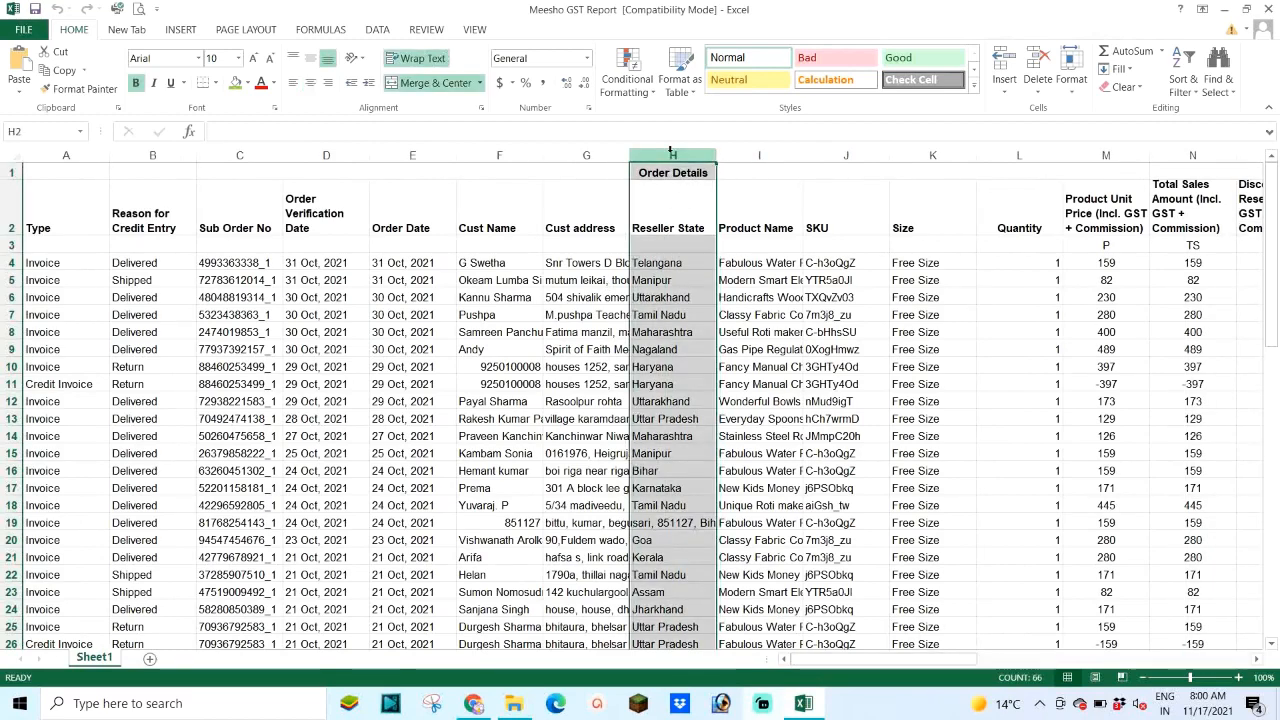
pyautogui.click(235, 83)
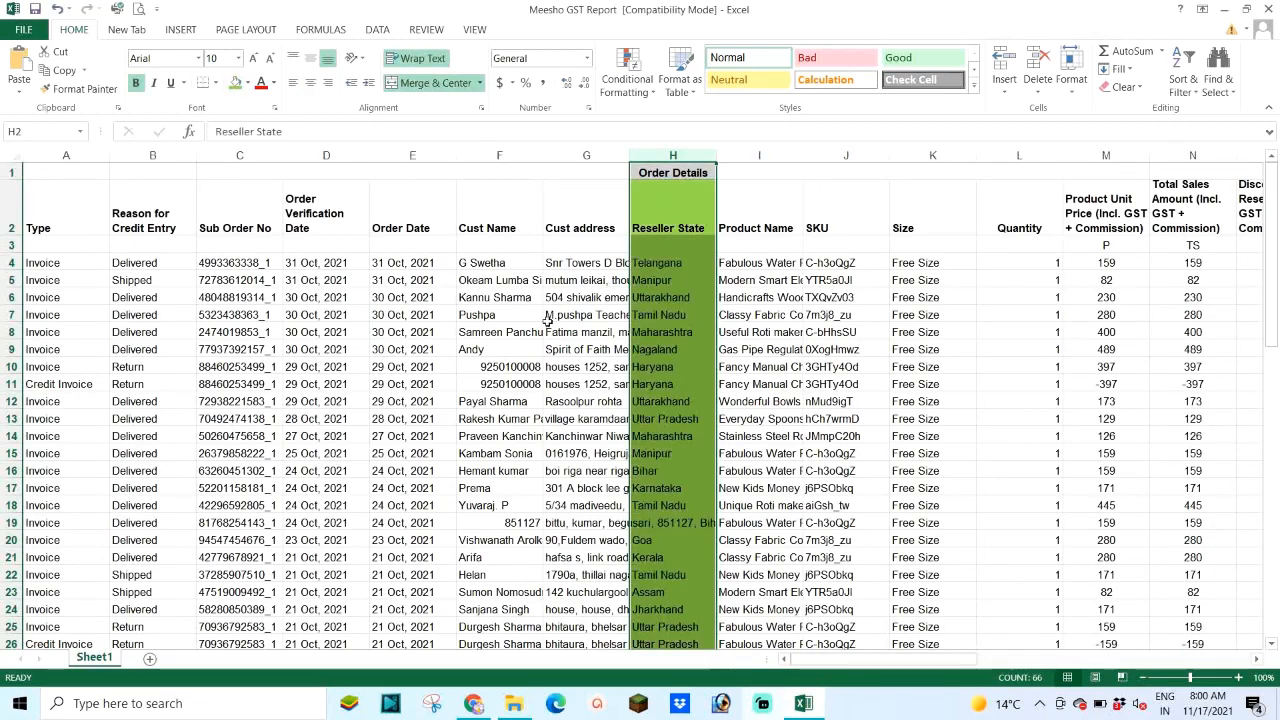
pyautogui.hscroll(9, 855, 668)
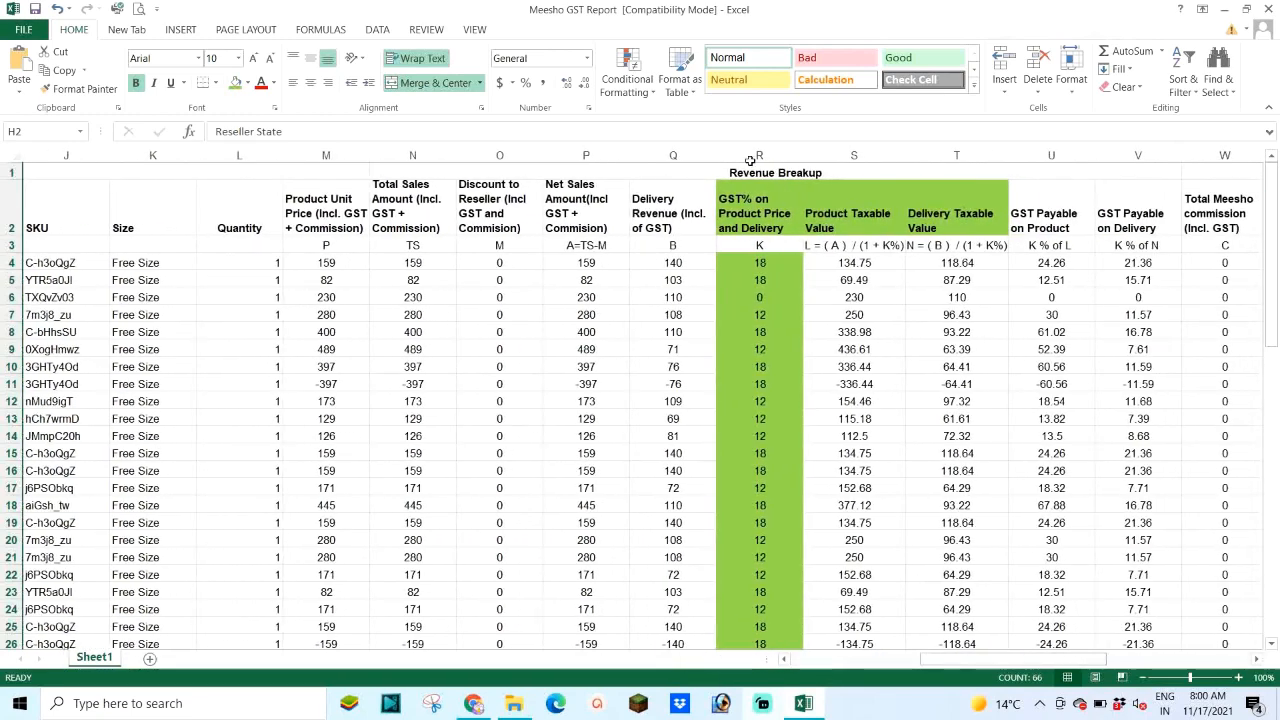
pyautogui.click(759, 155)
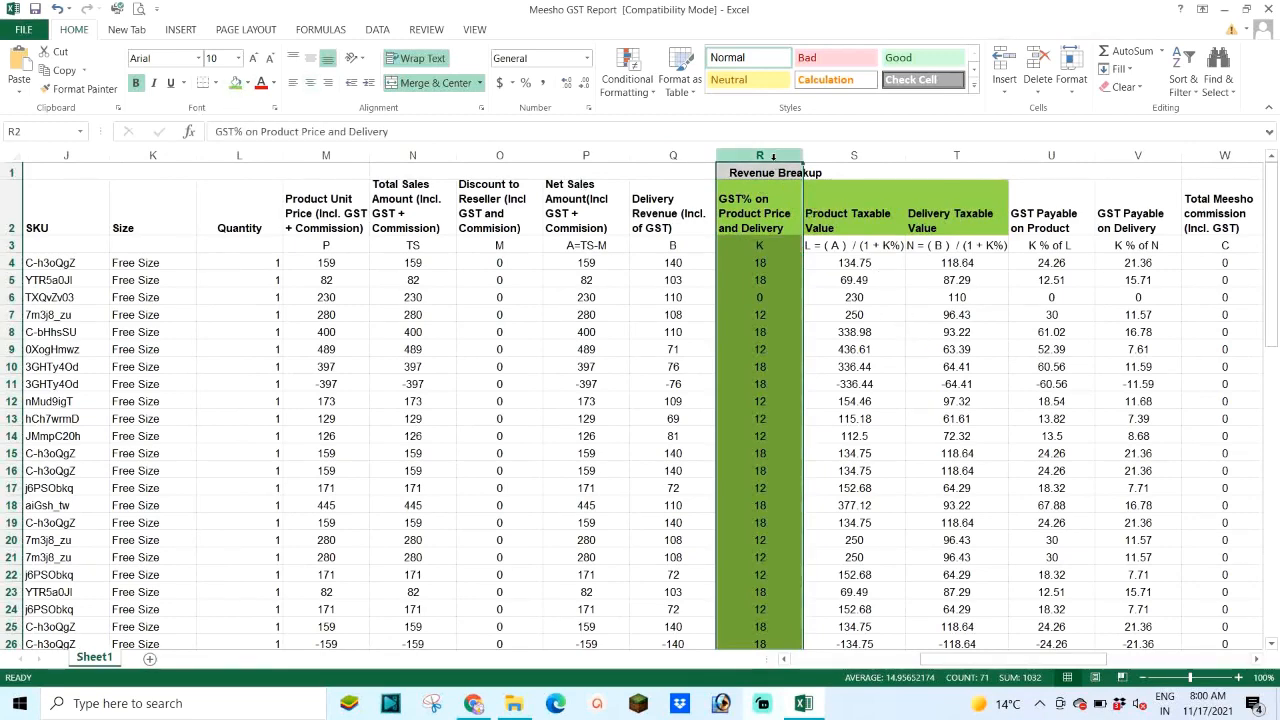
pyautogui.click(854, 155)
pyautogui.click(236, 86)
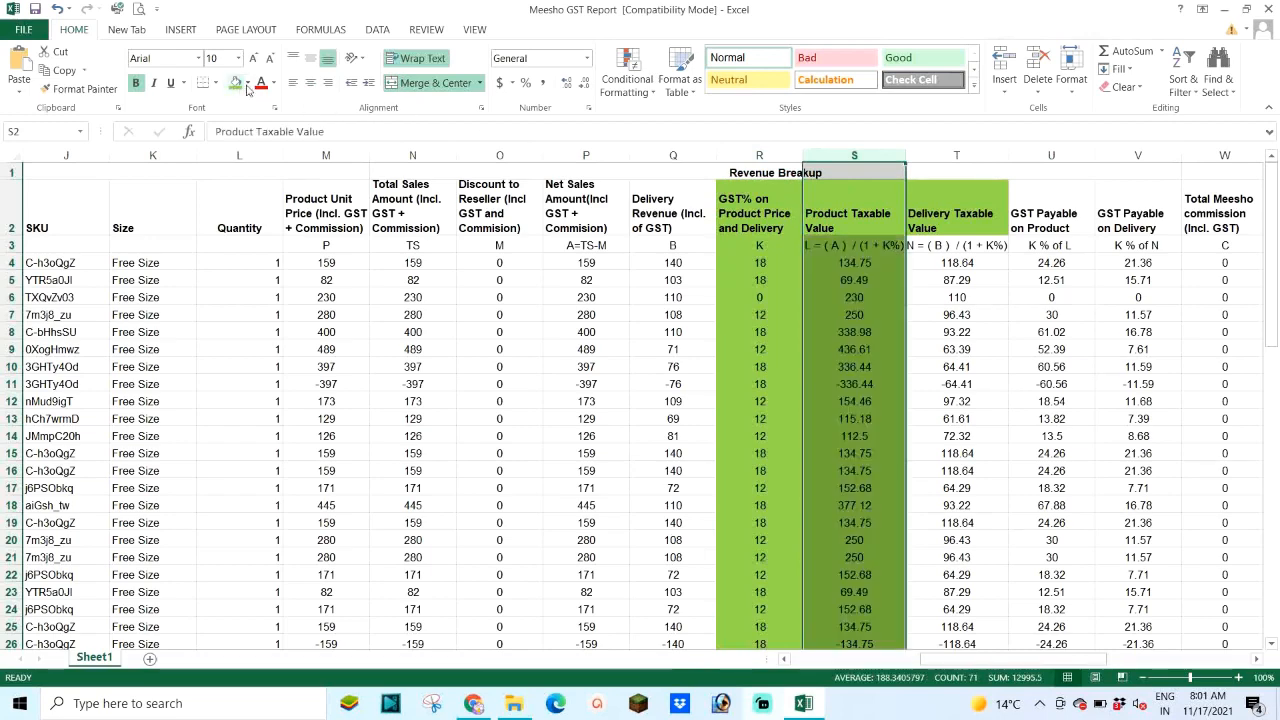
pyautogui.click(959, 155)
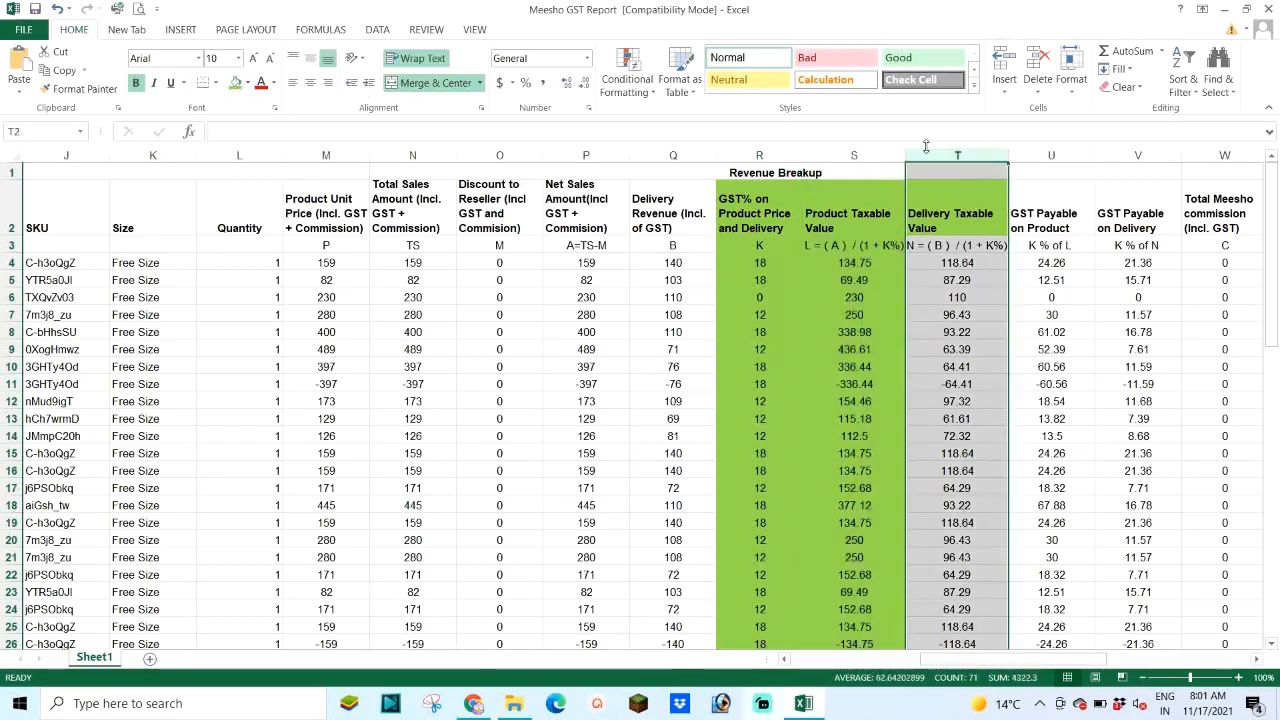
pyautogui.click(236, 84)
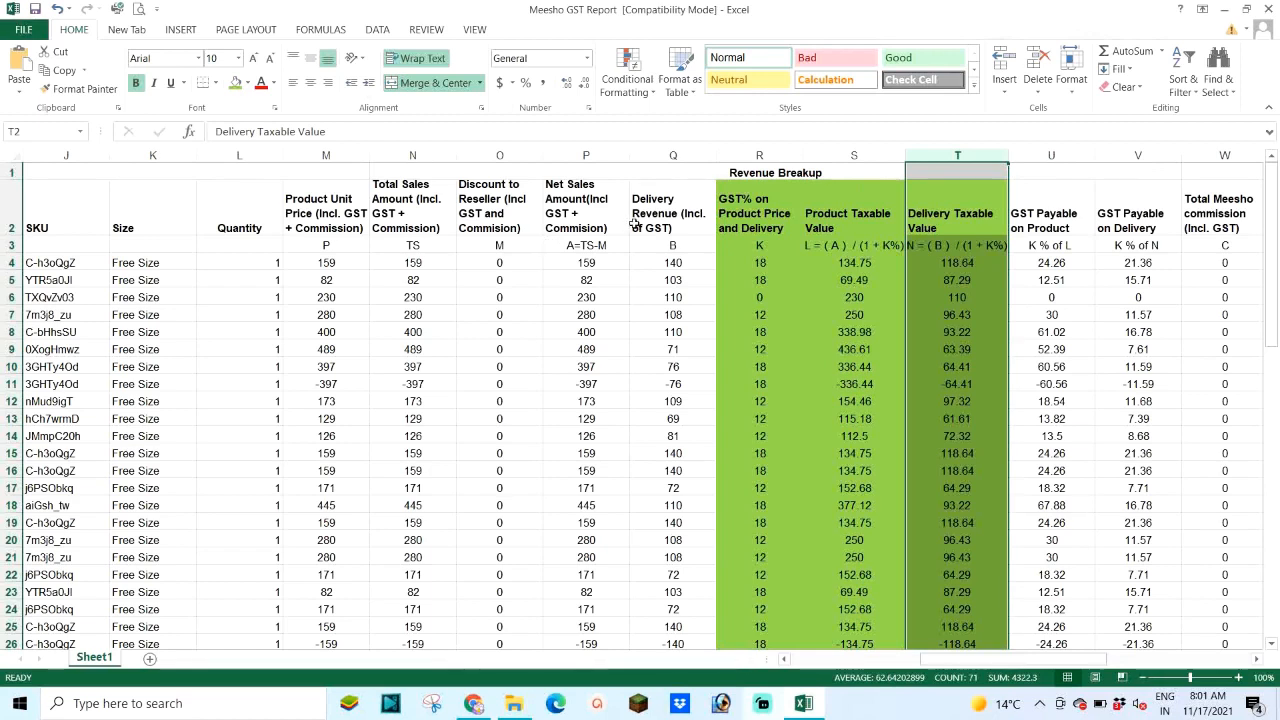
# Step: Duplicate Sheet1 as a copy placed at the end of the workbook
pyautogui.rightClick(95, 658)
pyautogui.click(163, 524)
pyautogui.click(76, 504)
pyautogui.click(44, 589)
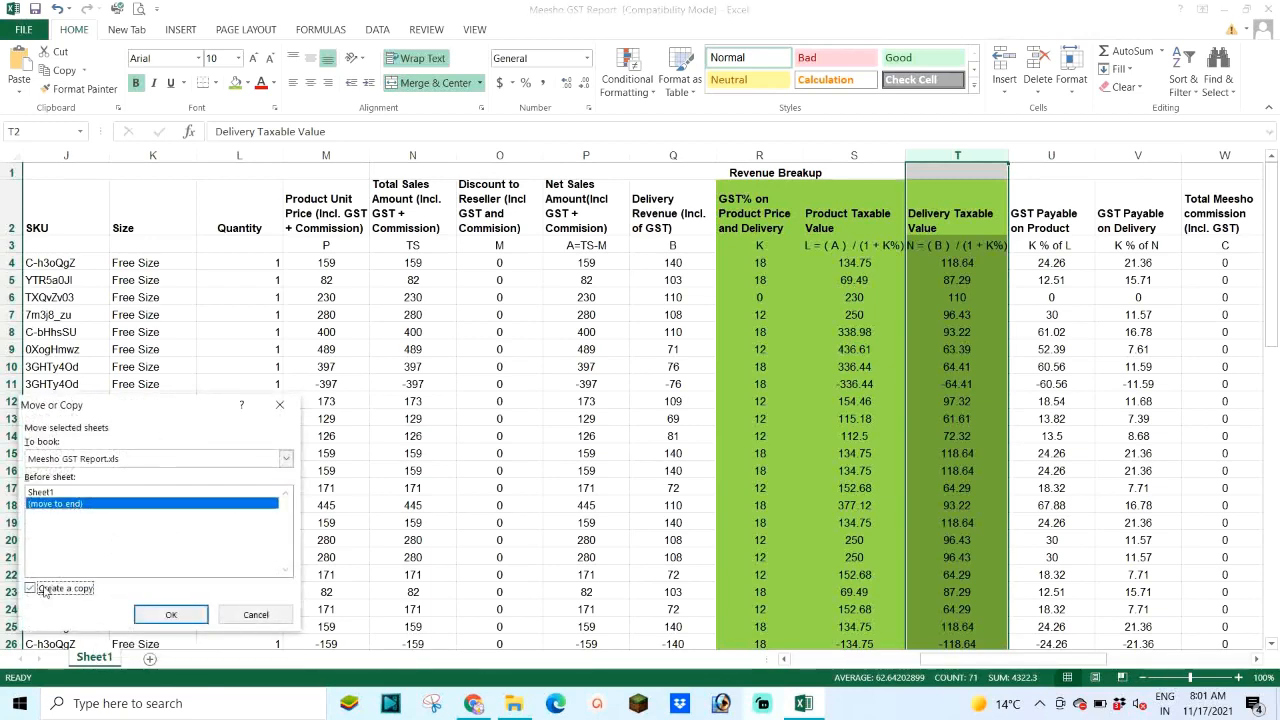
pyautogui.click(163, 615)
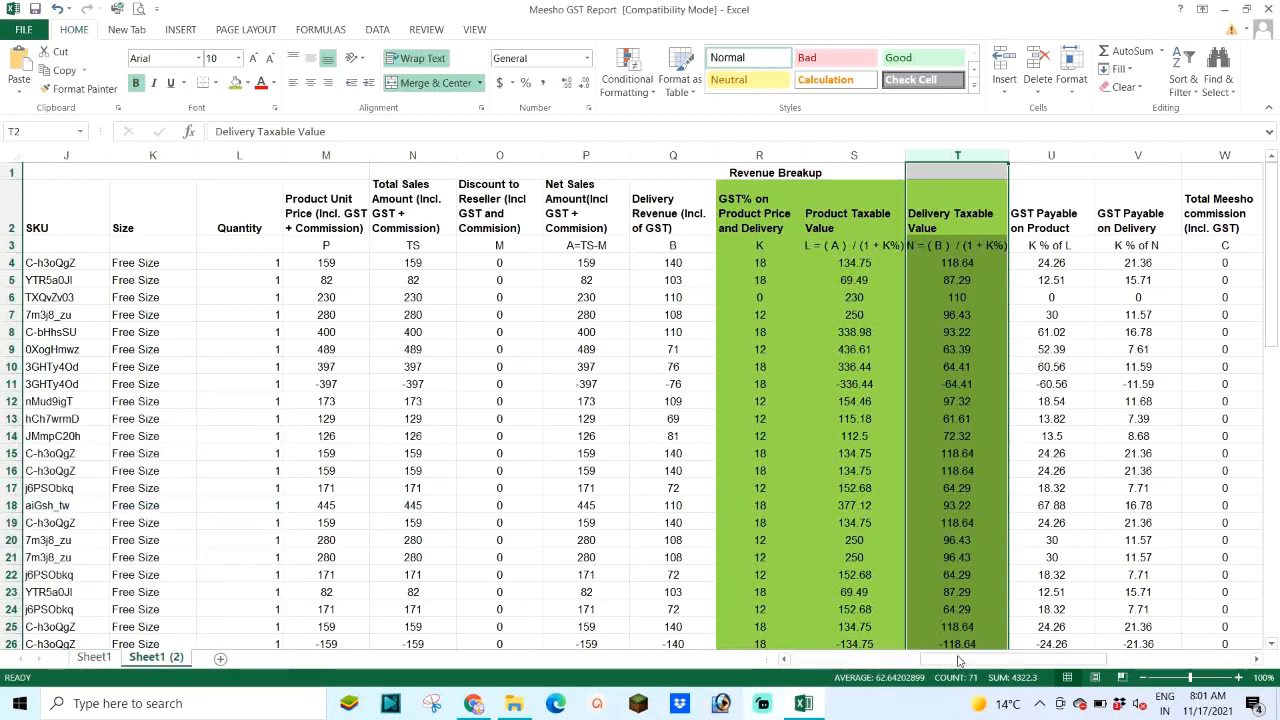
# Step: In the copy, delete columns A–G and the Product Name through Delivery Revenue columns
pyautogui.moveTo(985, 660); pyautogui.dragTo(810, 665)
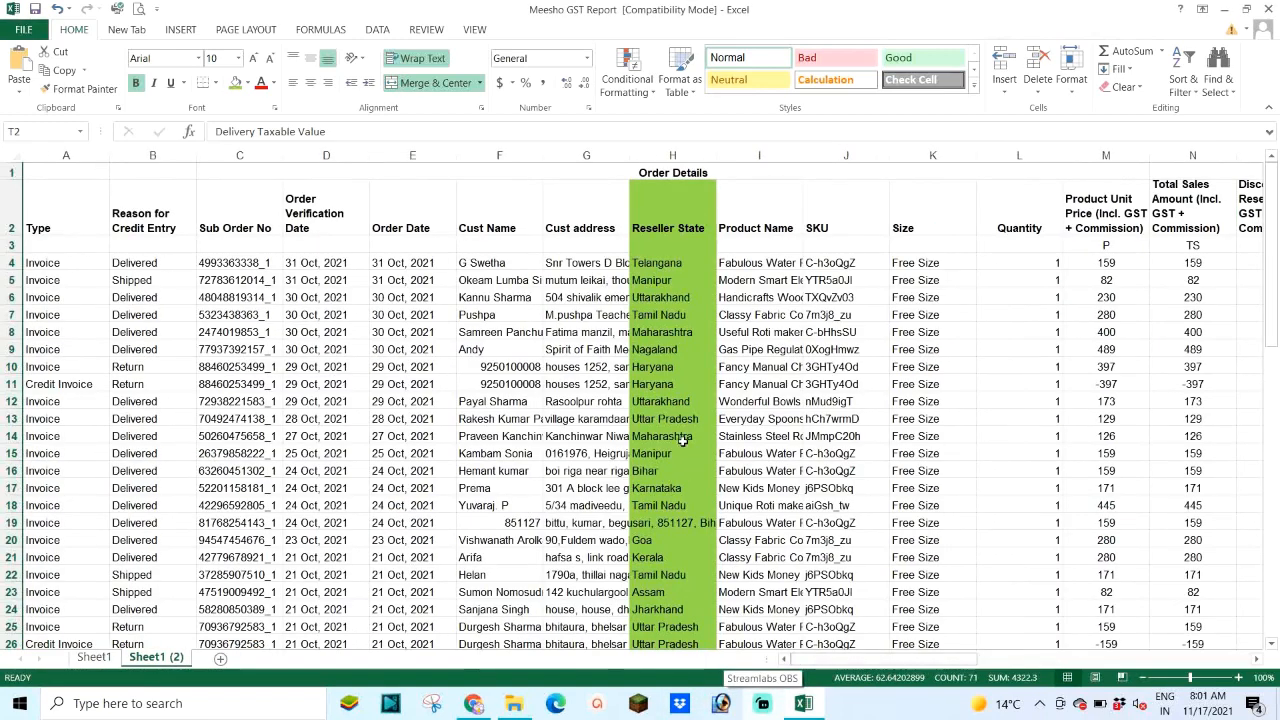
pyautogui.moveTo(586, 155); pyautogui.dragTo(56, 178)
pyautogui.rightClick(151, 157)
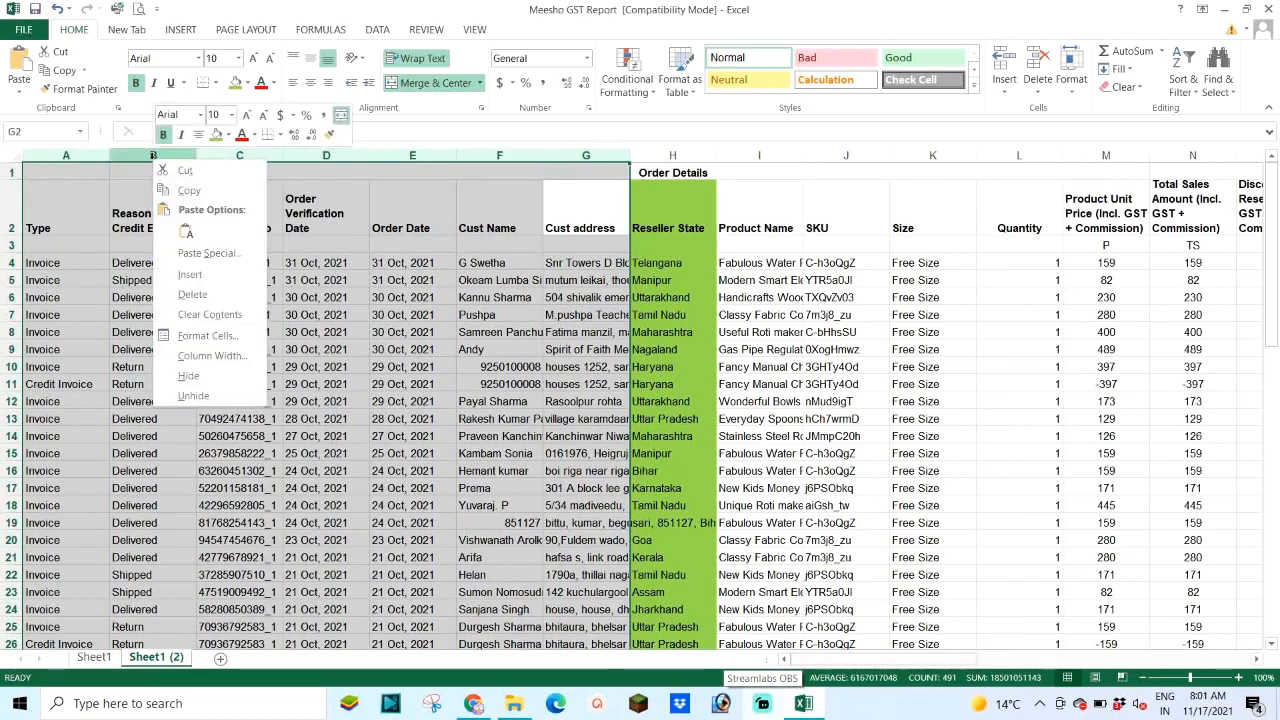
pyautogui.click(184, 295)
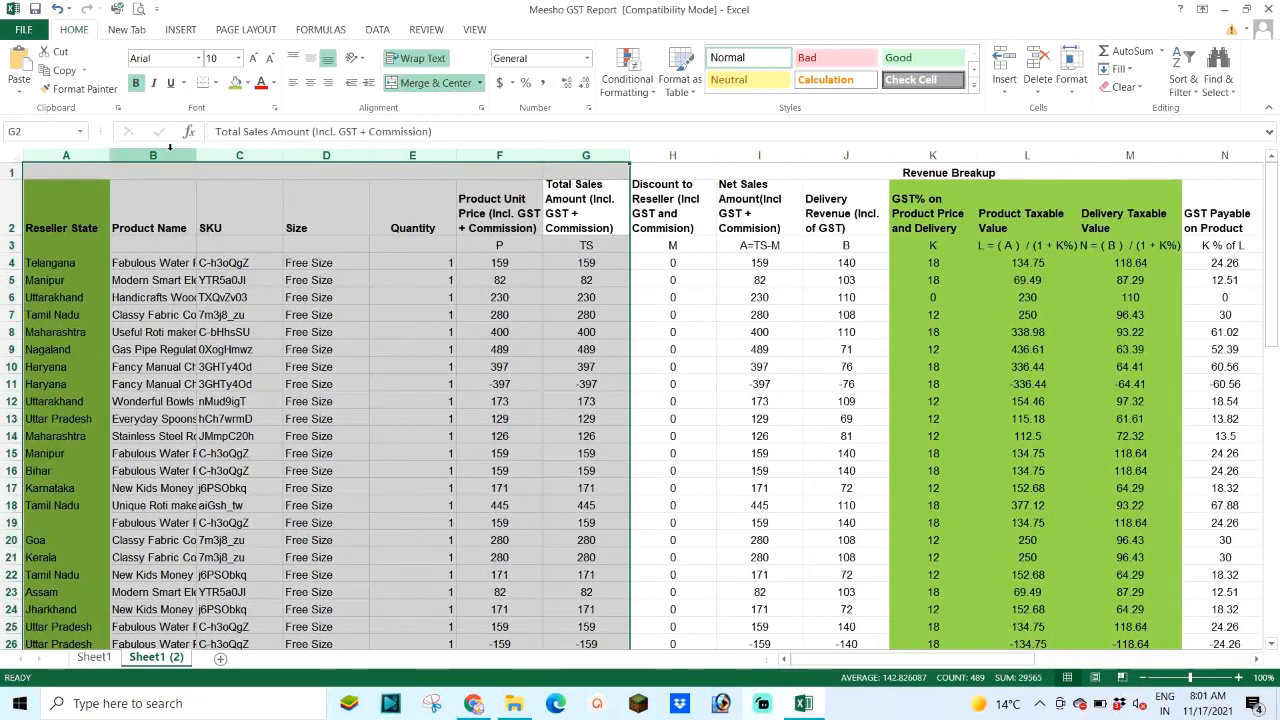
pyautogui.moveTo(162, 155); pyautogui.dragTo(762, 148)
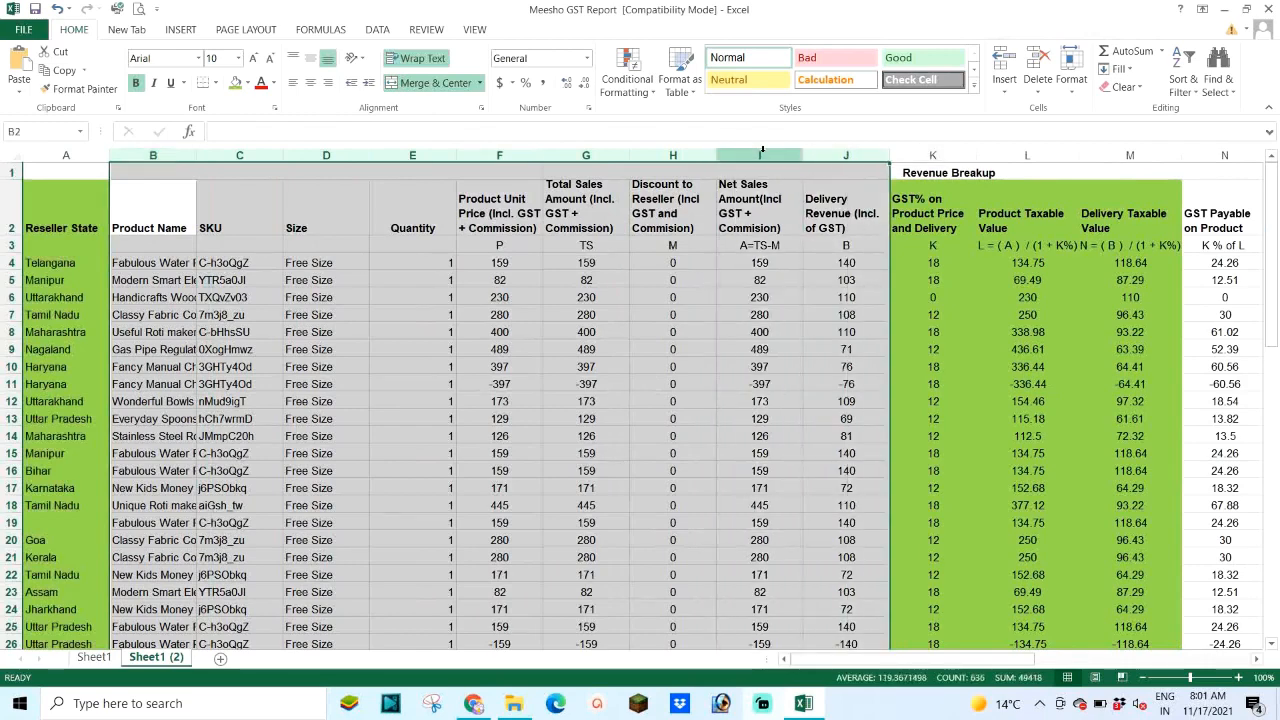
pyautogui.rightClick(736, 155)
pyautogui.click(770, 294)
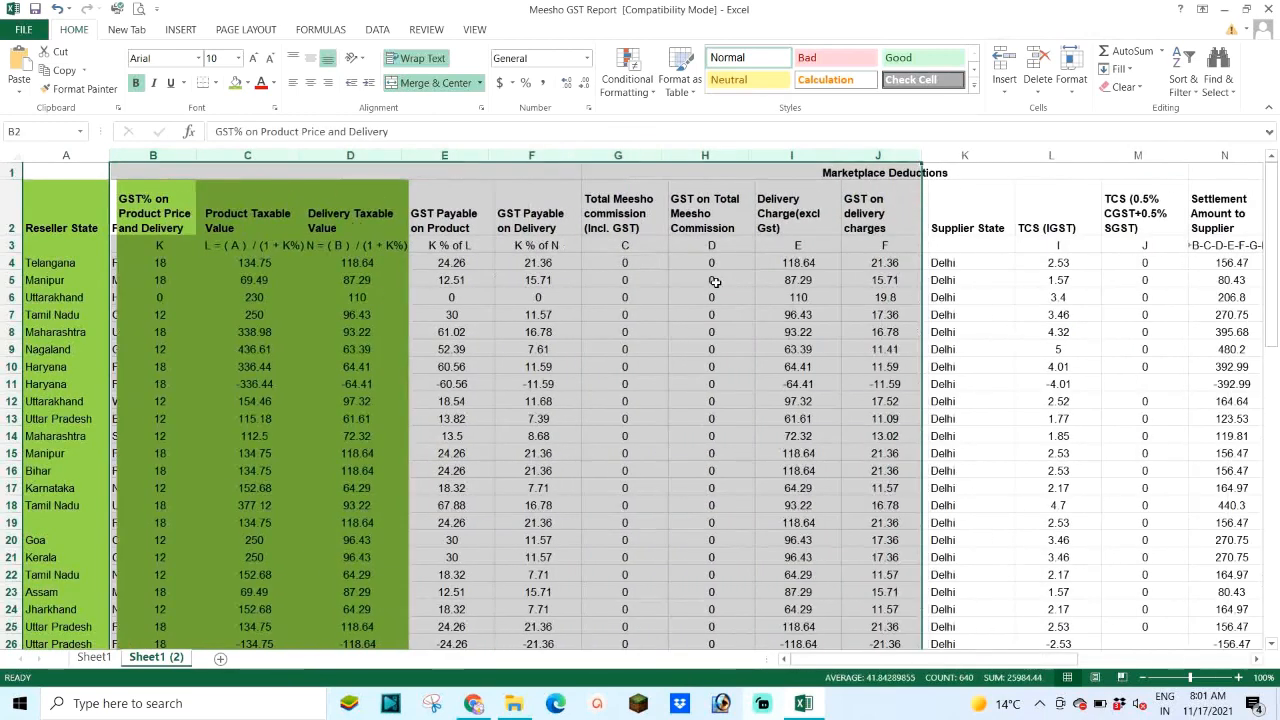
# Step: Delete the GST payable, deduction, and invoice/CN download link columns
pyautogui.moveTo(449, 154); pyautogui.dragTo(1262, 160)
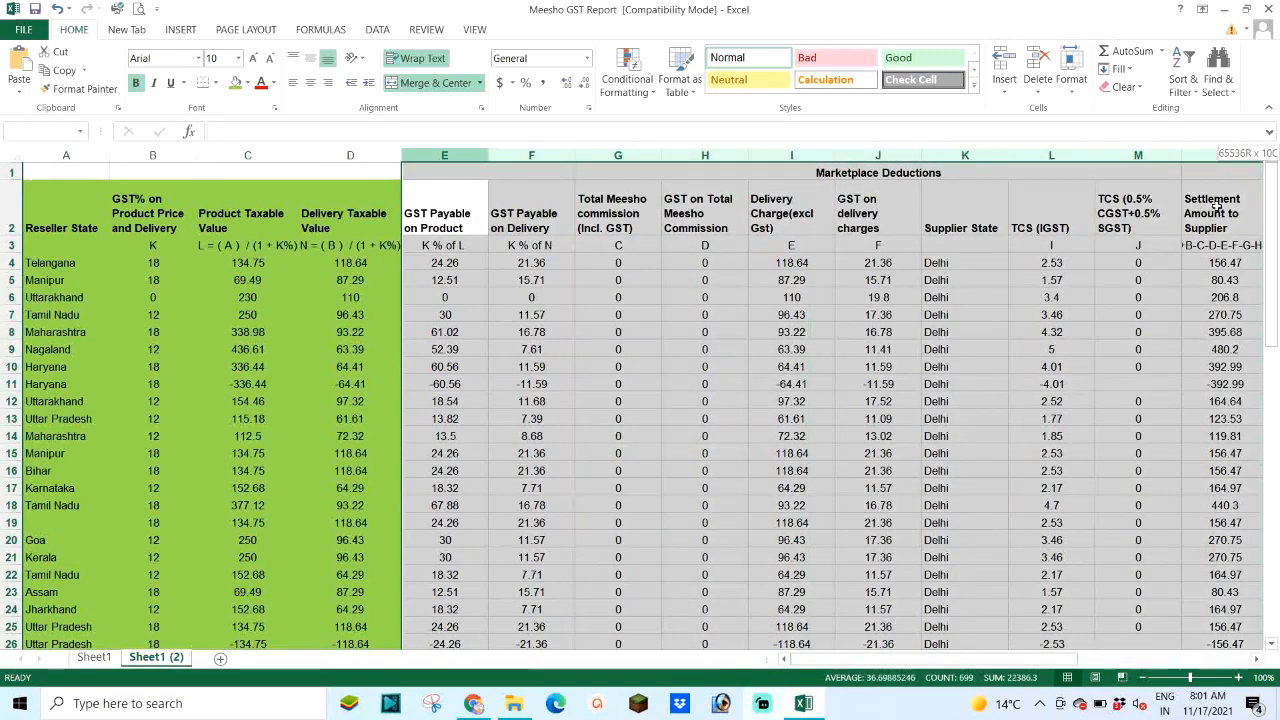
pyautogui.rightClick(930, 158)
pyautogui.click(964, 289)
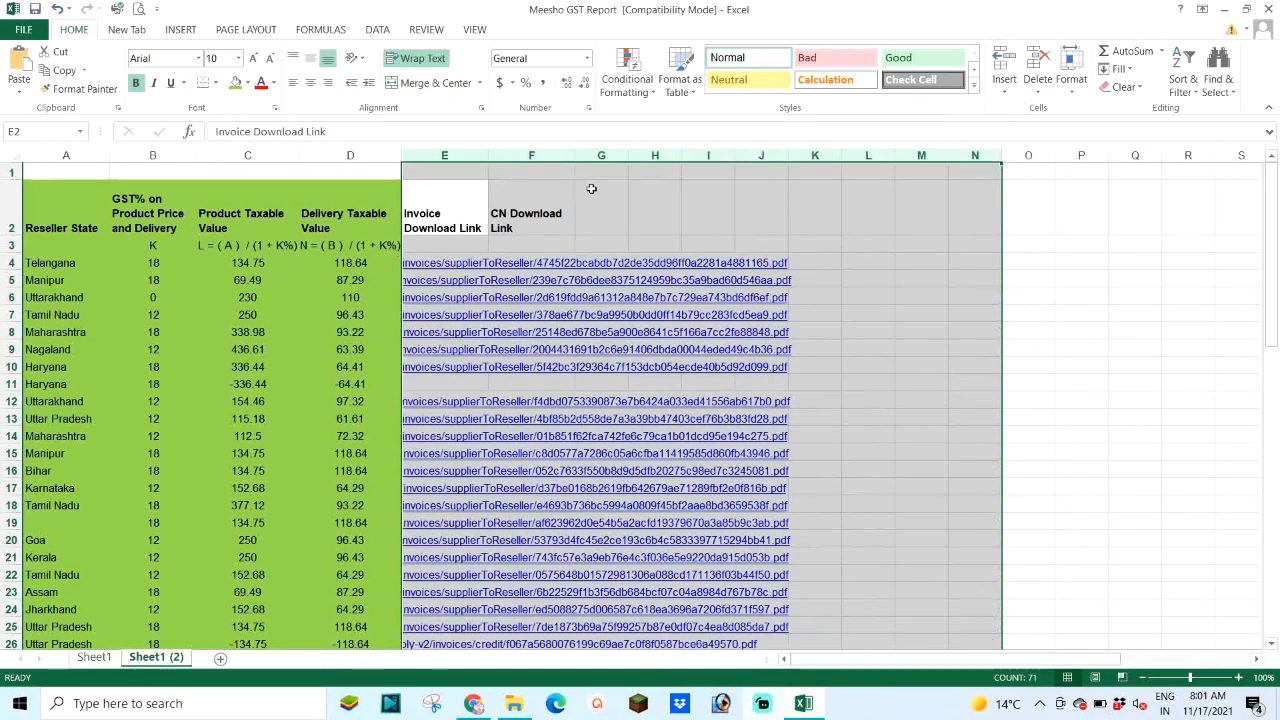
pyautogui.rightClick(510, 152)
pyautogui.click(557, 290)
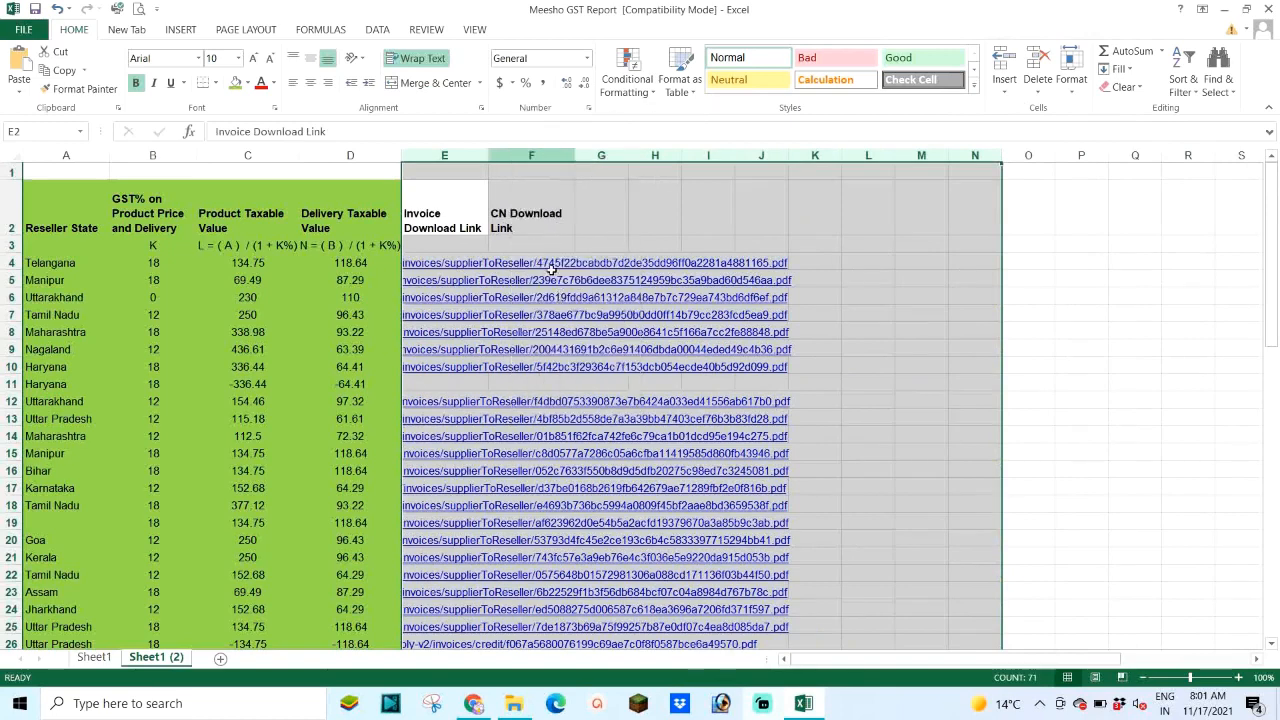
pyautogui.click(522, 314)
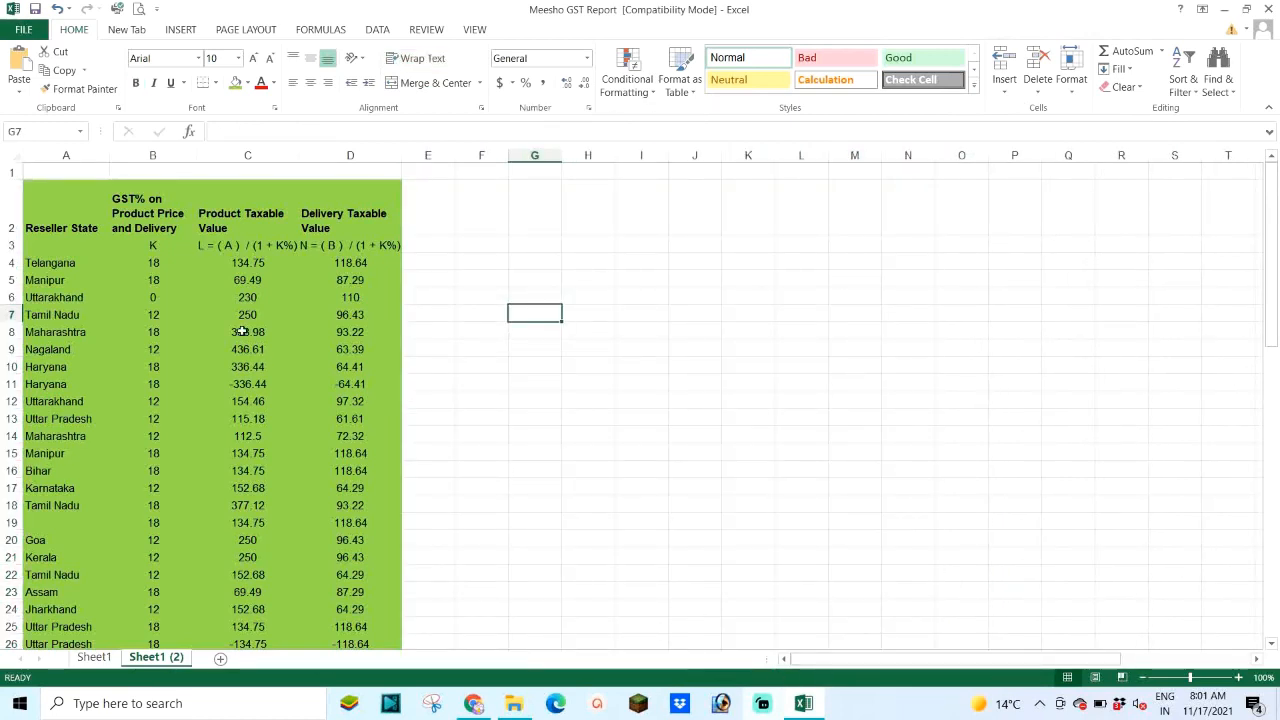
# Step: Delete the empty top row so the headings sit in row 1, then check them
pyautogui.click(11, 172)
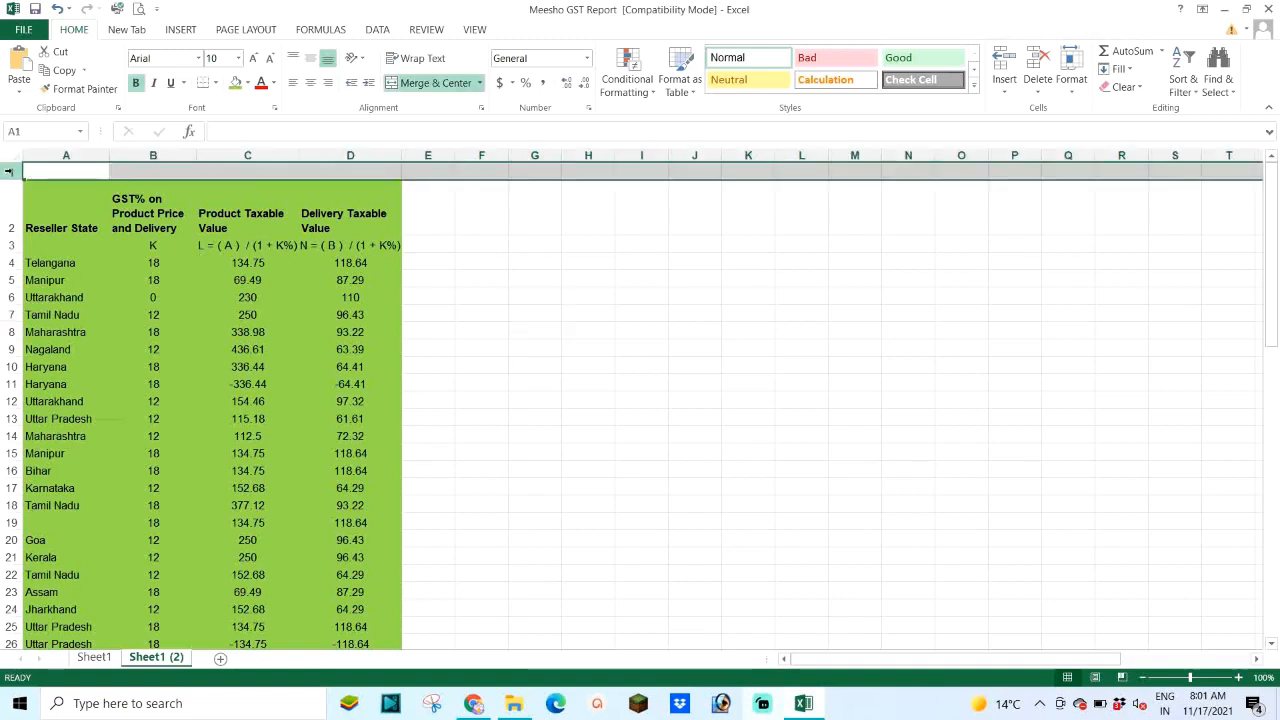
pyautogui.rightClick(11, 172)
pyautogui.click(53, 306)
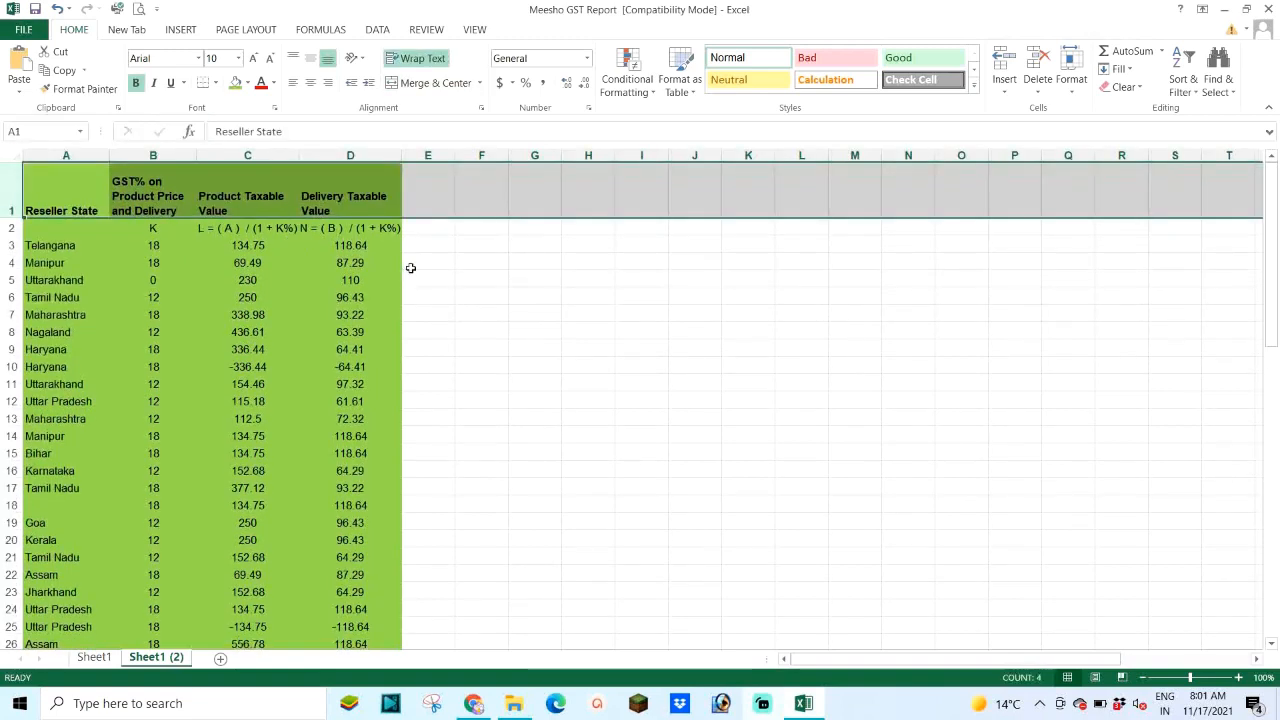
pyautogui.click(417, 259)
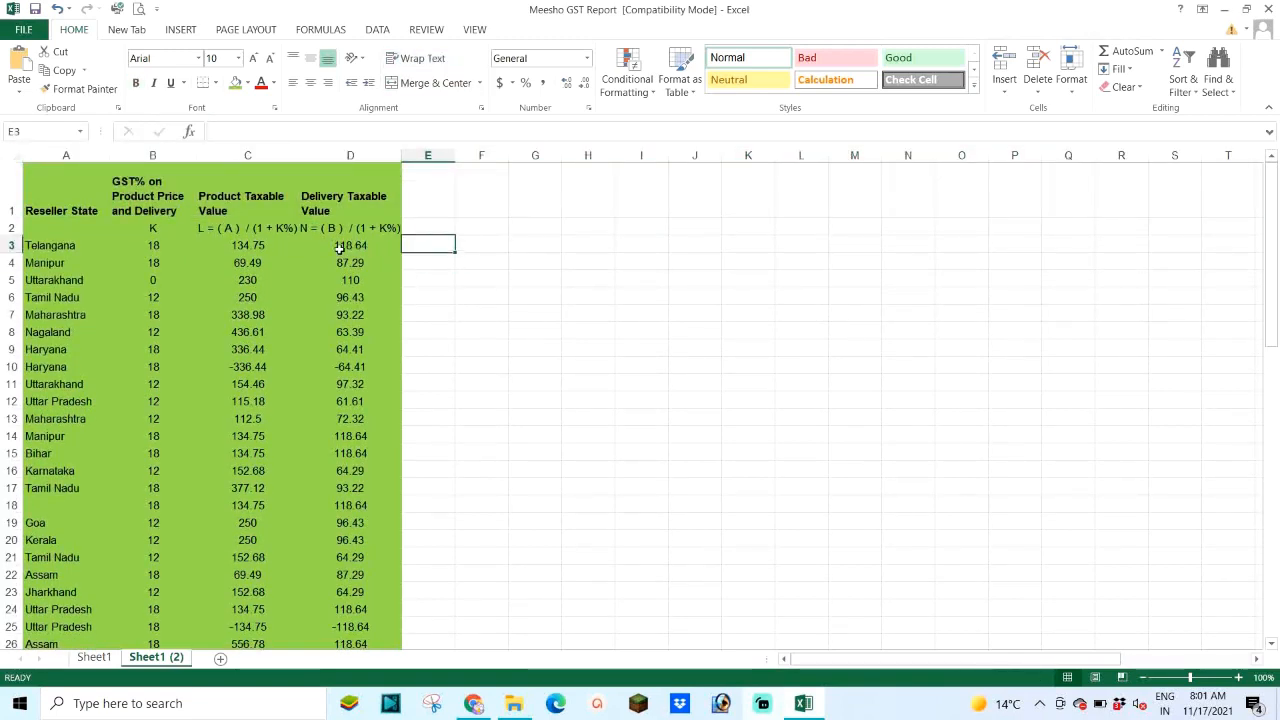
pyautogui.click(235, 198)
pyautogui.click(352, 213)
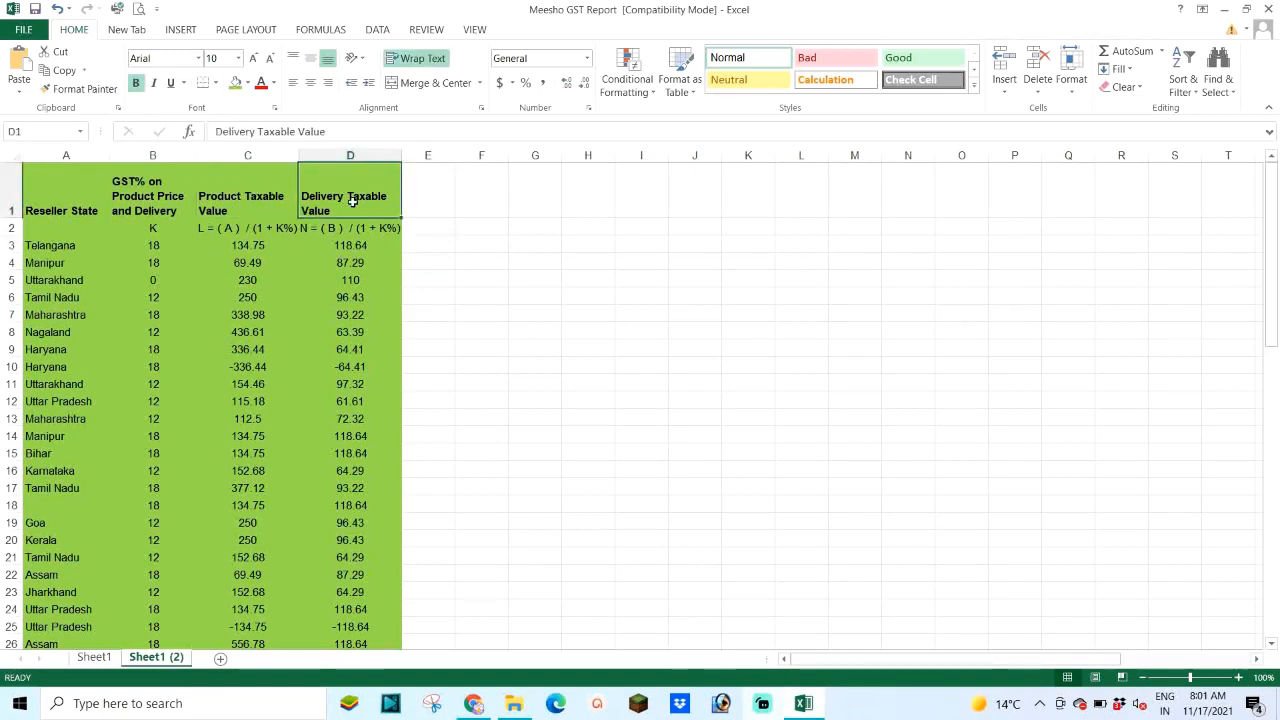
pyautogui.click(428, 244)
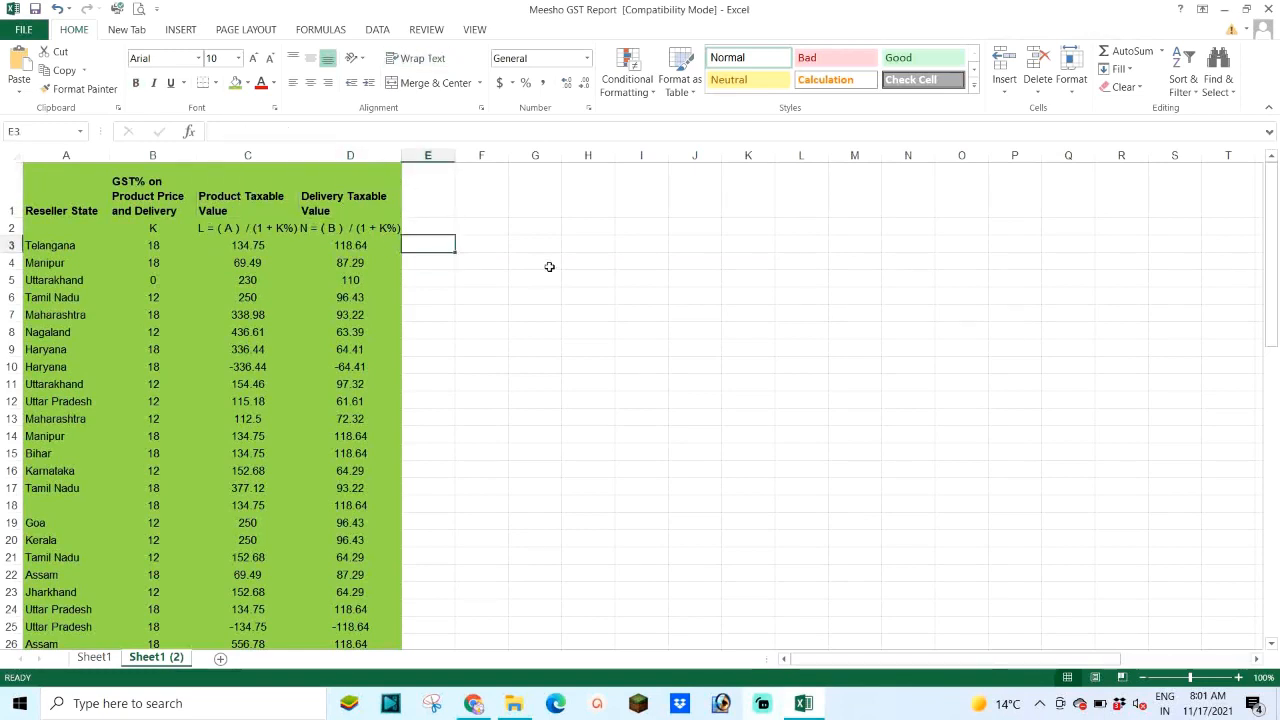
pyautogui.write('=')
pyautogui.press('Left')
pyautogui.press('Left')
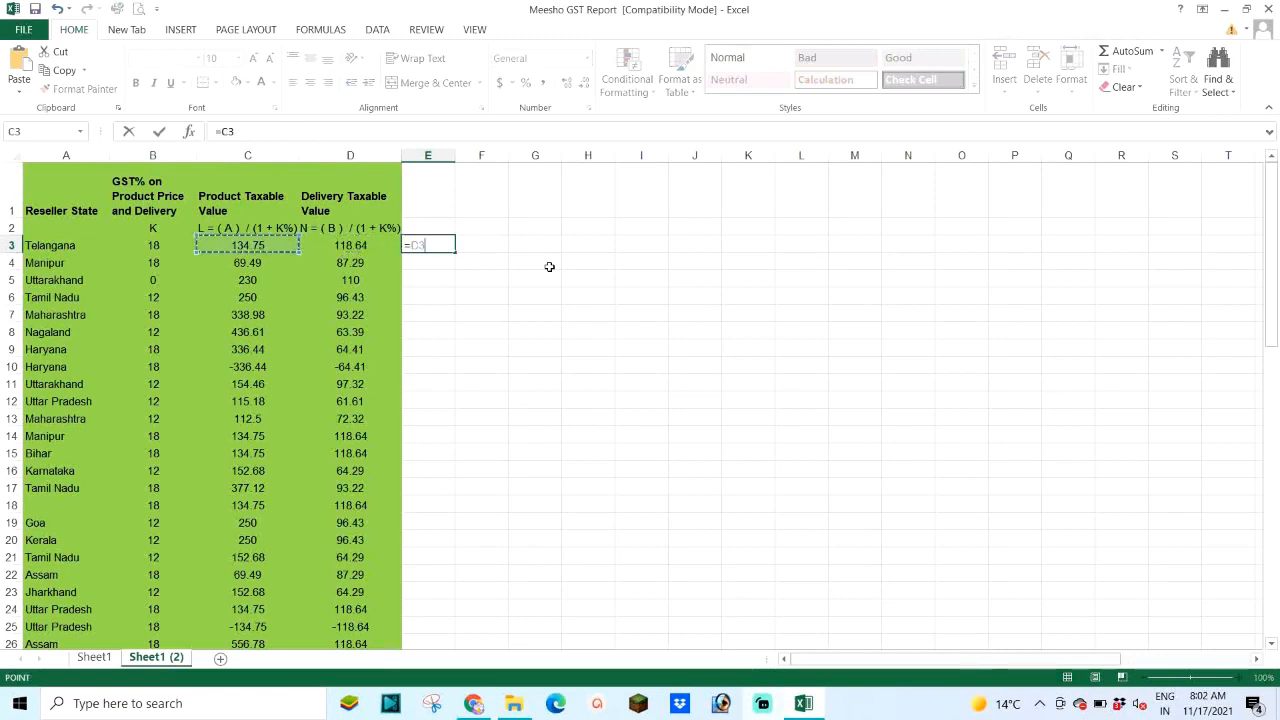
pyautogui.write('+')
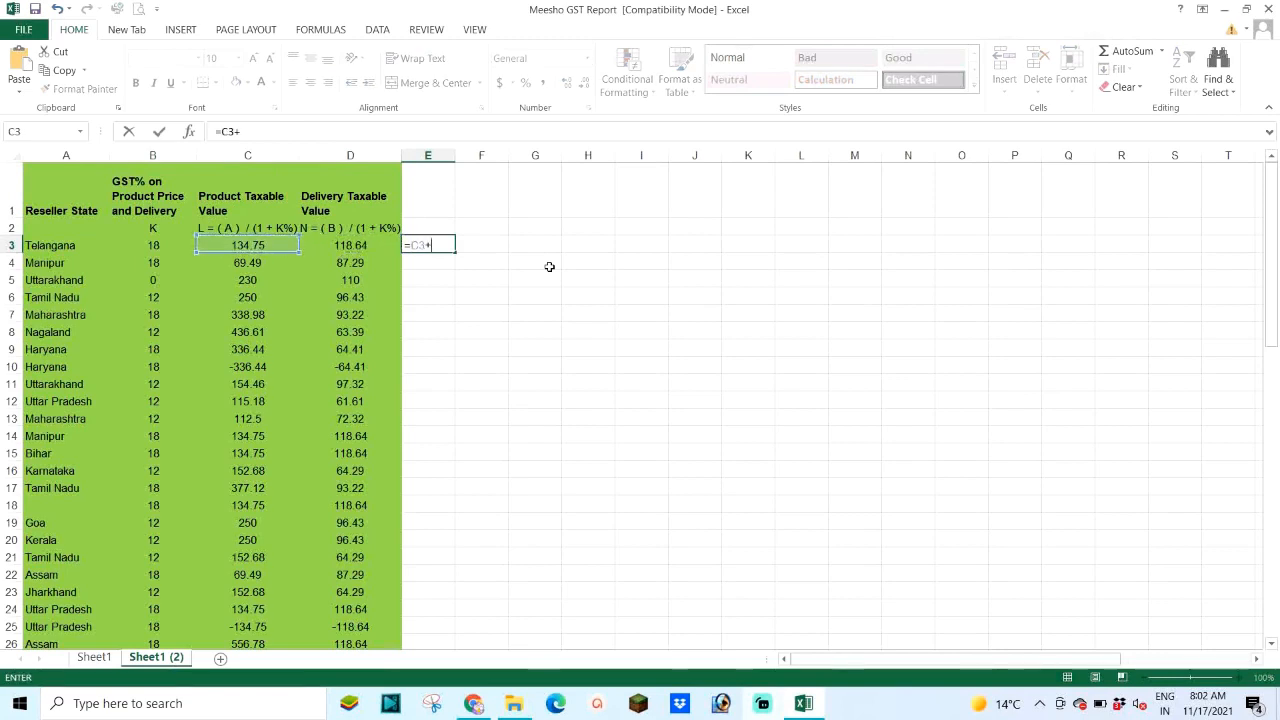
pyautogui.press('Left')
pyautogui.press('Return')
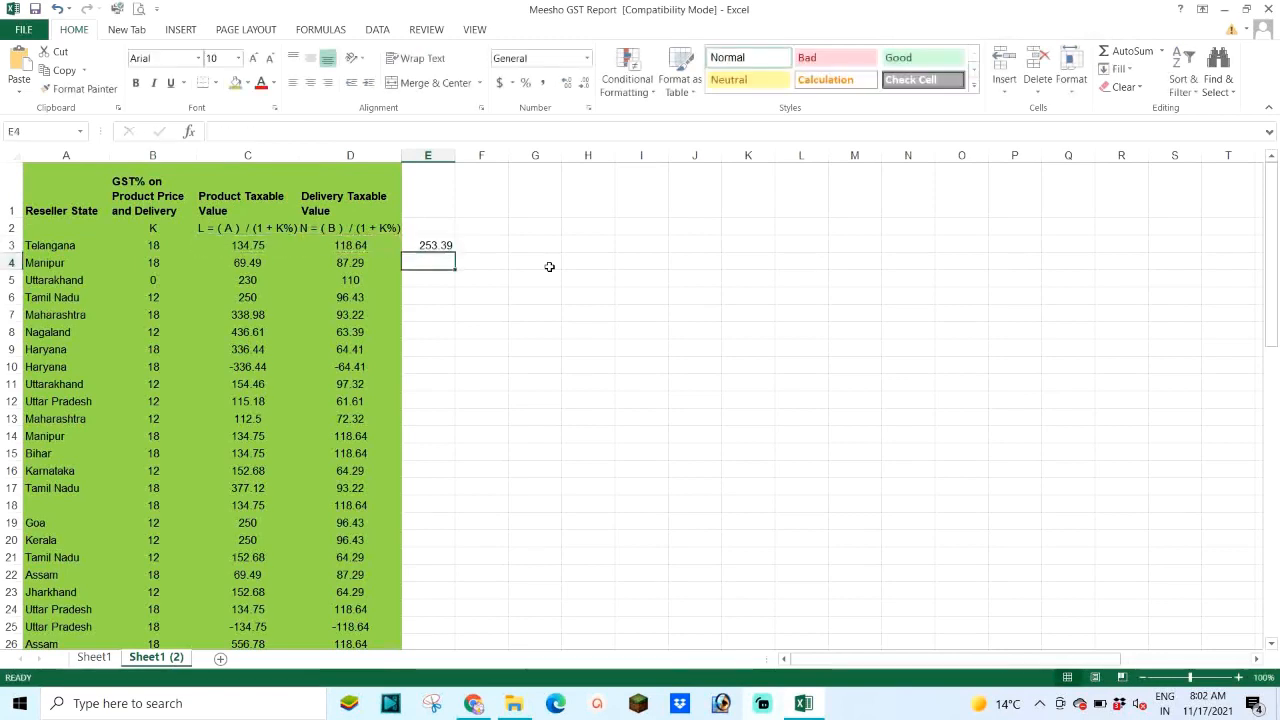
pyautogui.click(440, 245)
pyautogui.doubleClick(455, 254)
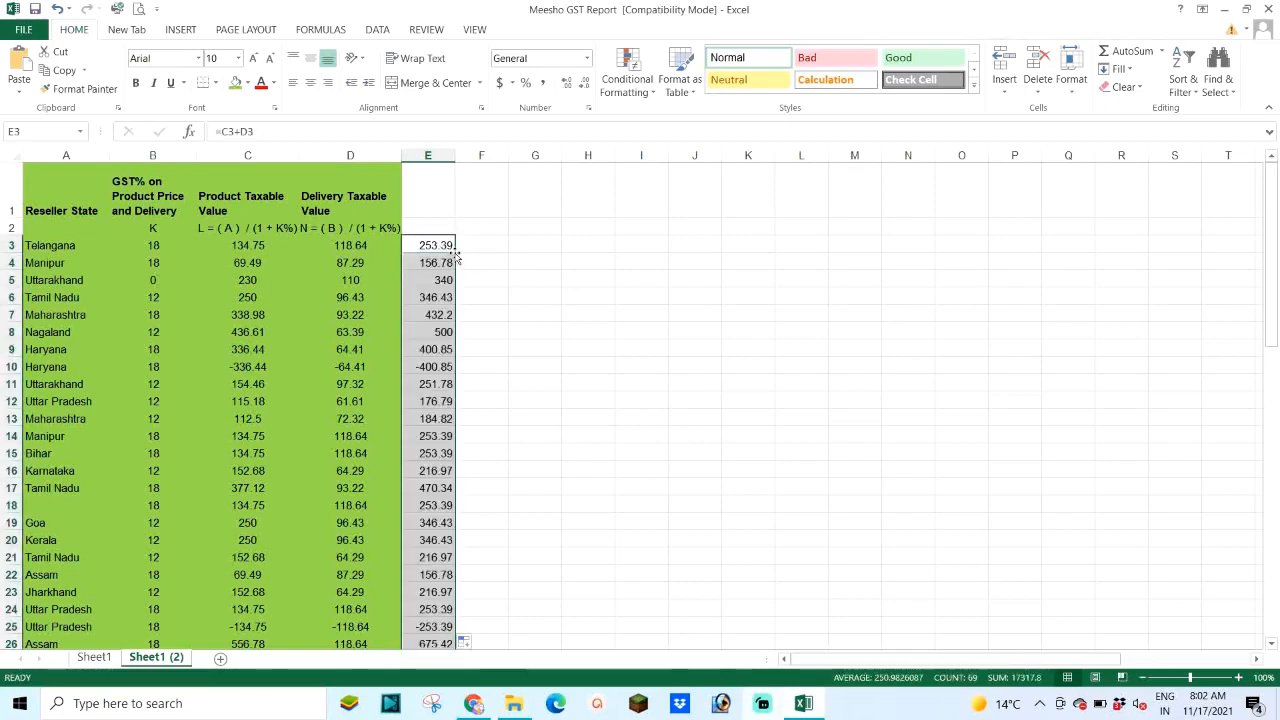
pyautogui.scroll(-19, 430, 280)
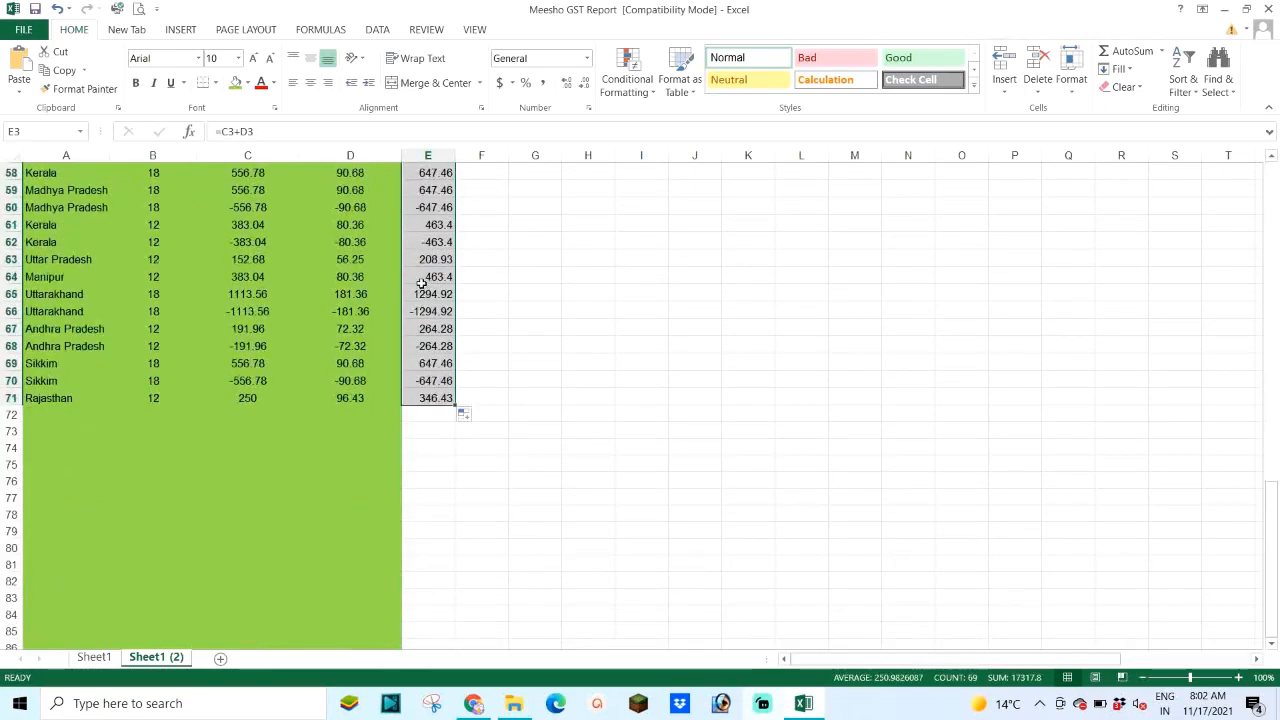
pyautogui.scroll(9, 425, 310)
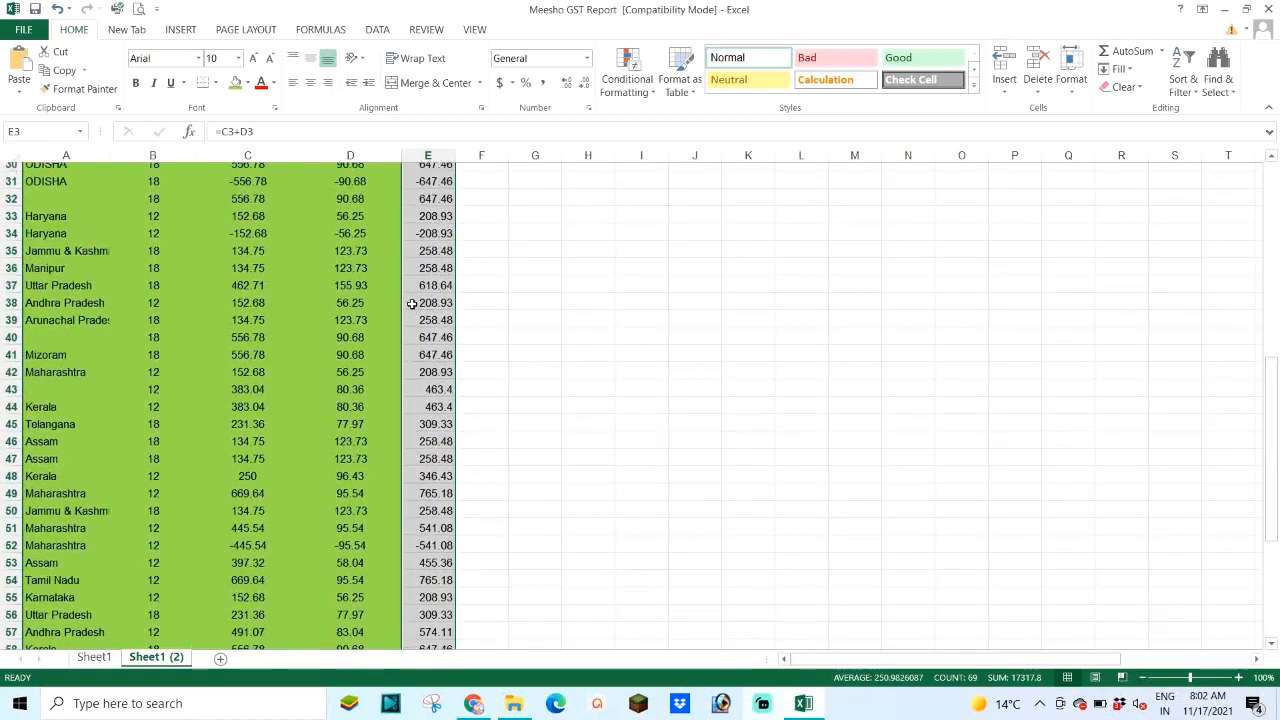
pyautogui.scroll(10, 412, 304)
pyautogui.click(355, 268)
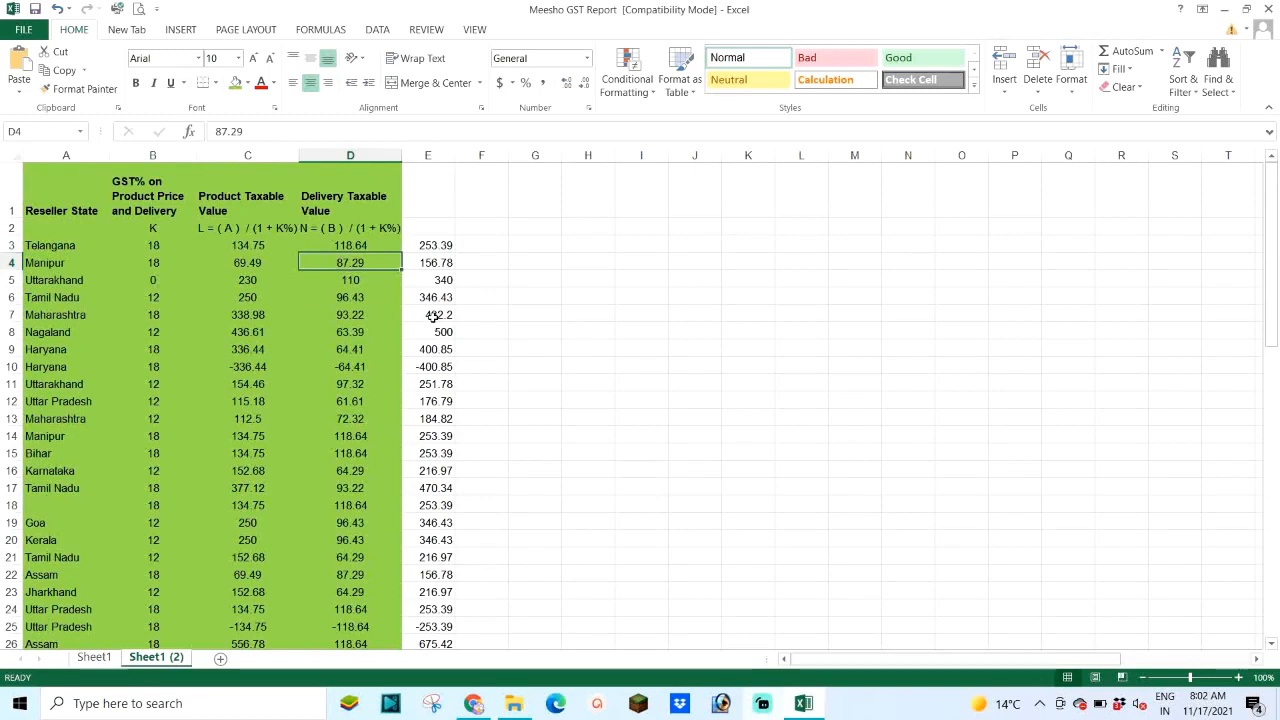
pyautogui.click(430, 245)
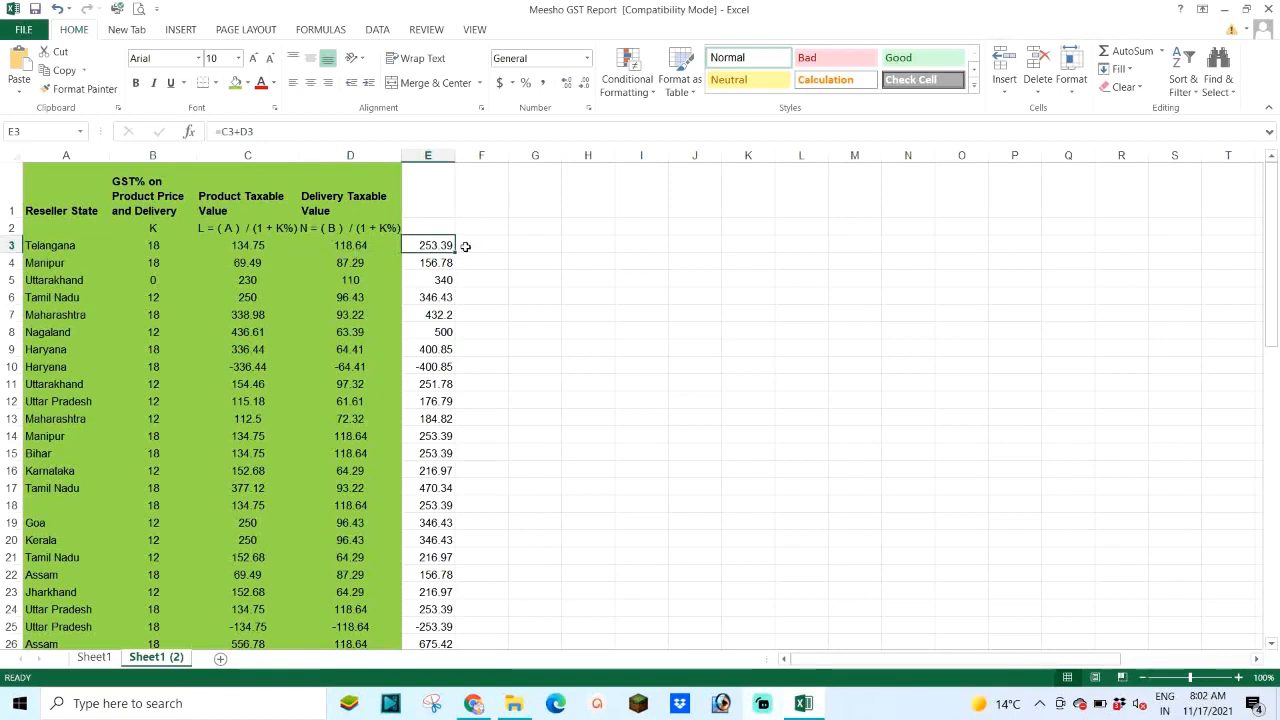
pyautogui.click(466, 246)
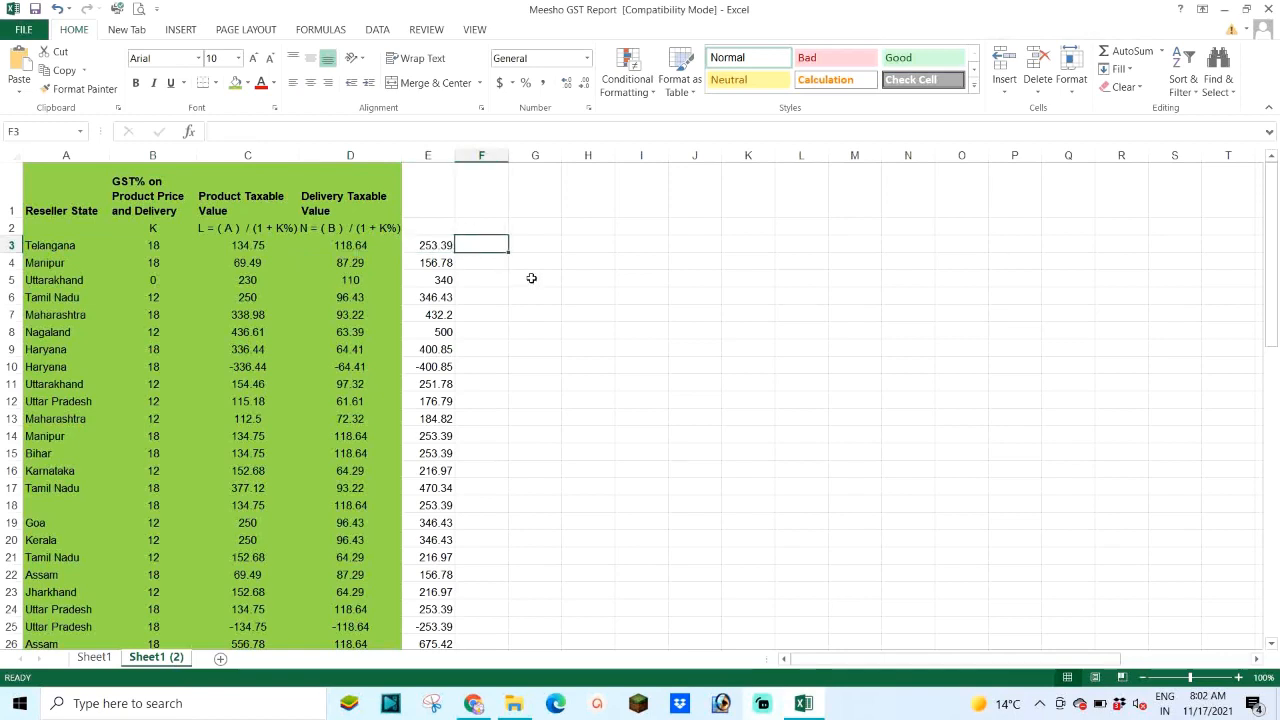
# Step: Enter the GST amount formula =E3*B3% in F3
pyautogui.write('=')
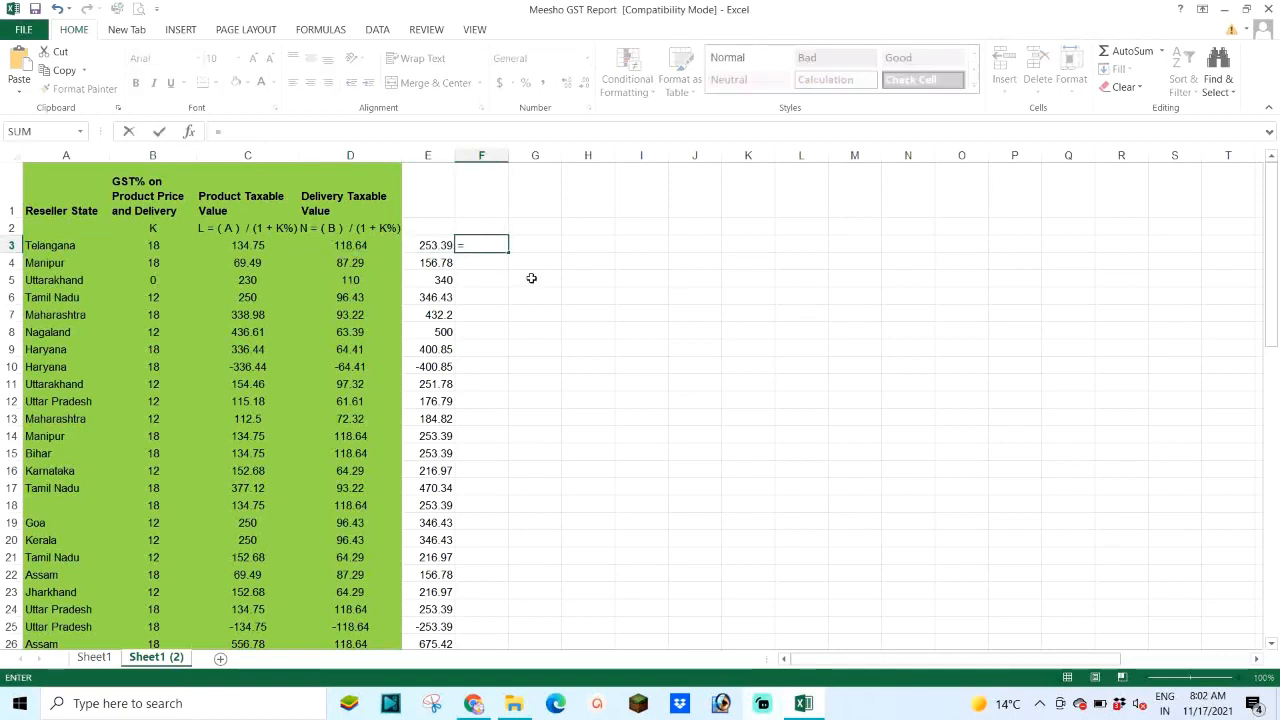
pyautogui.press('Left')
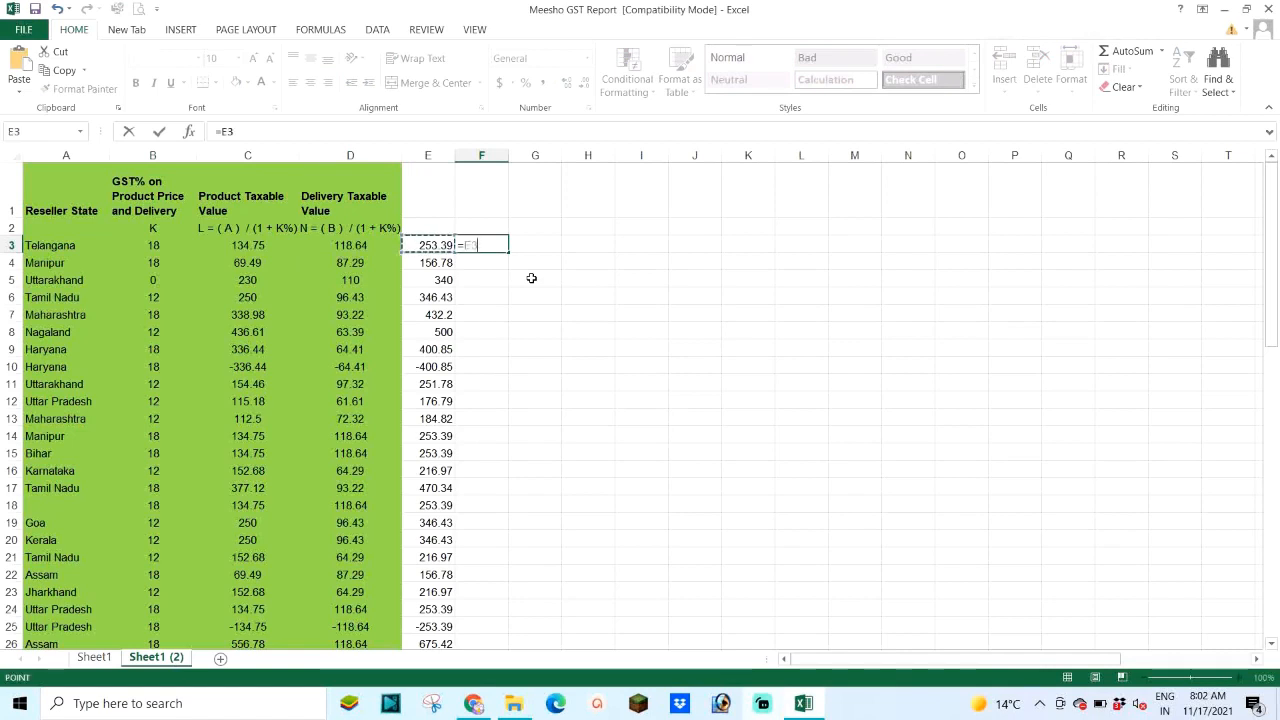
pyautogui.write('*')
pyautogui.press('Left')
pyautogui.press('Left')
pyautogui.press('Left')
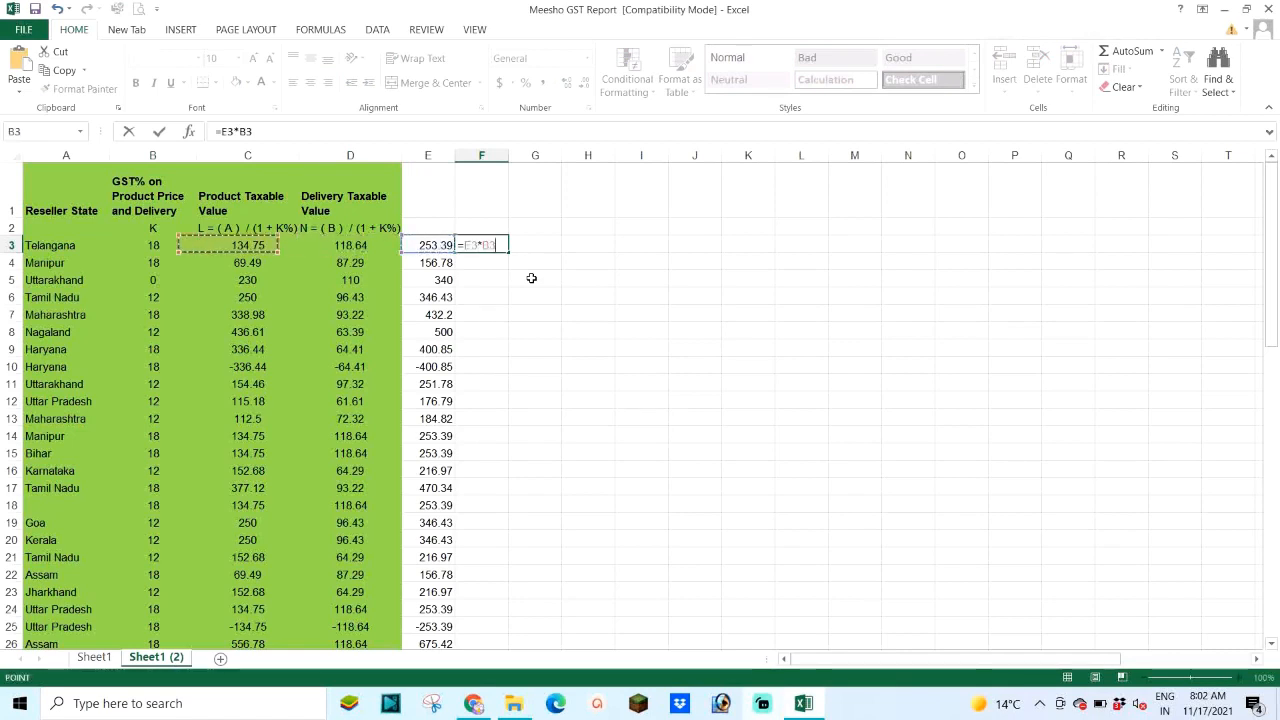
pyautogui.press('Left')
pyautogui.press('Left')
pyautogui.press('Right')
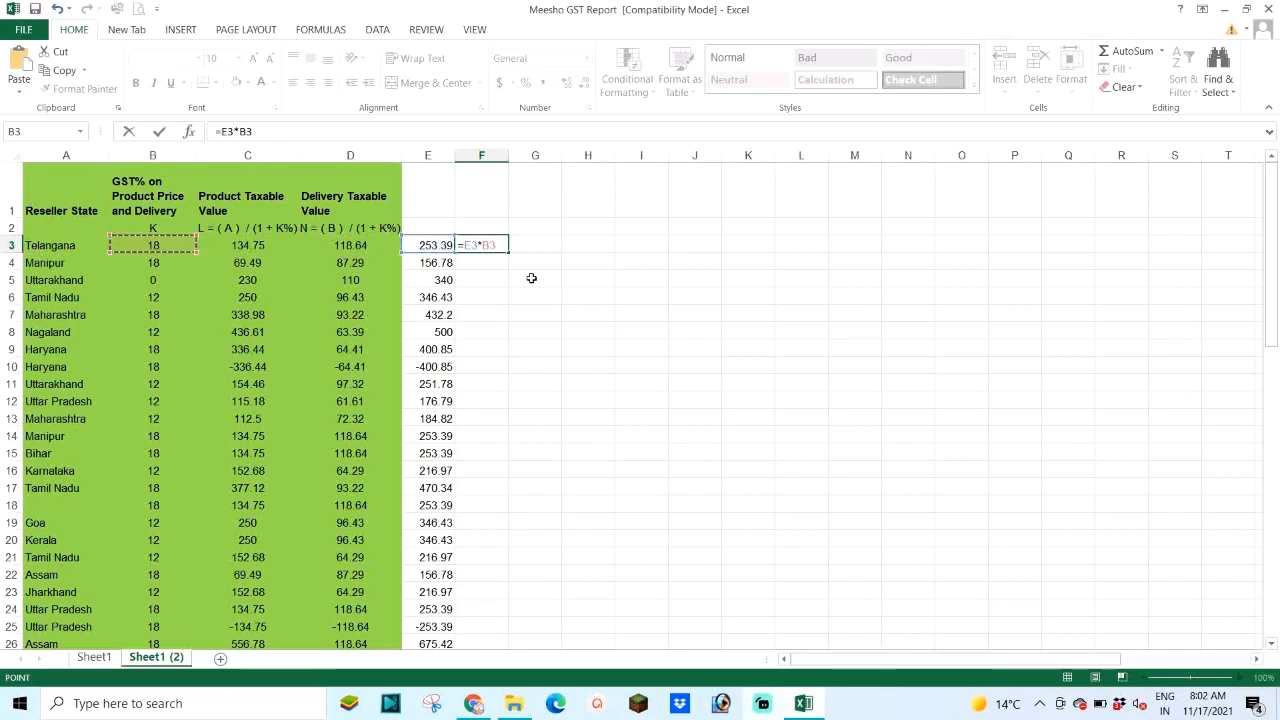
pyautogui.write('%')
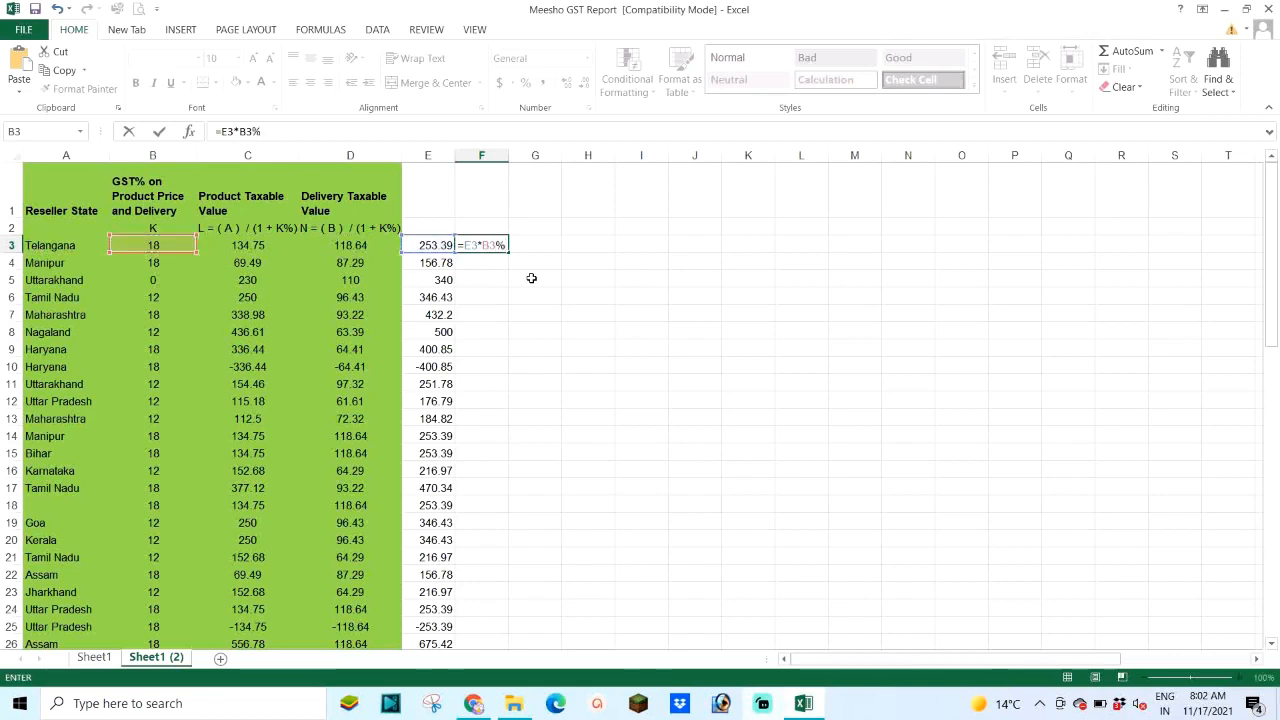
pyautogui.press('Return')
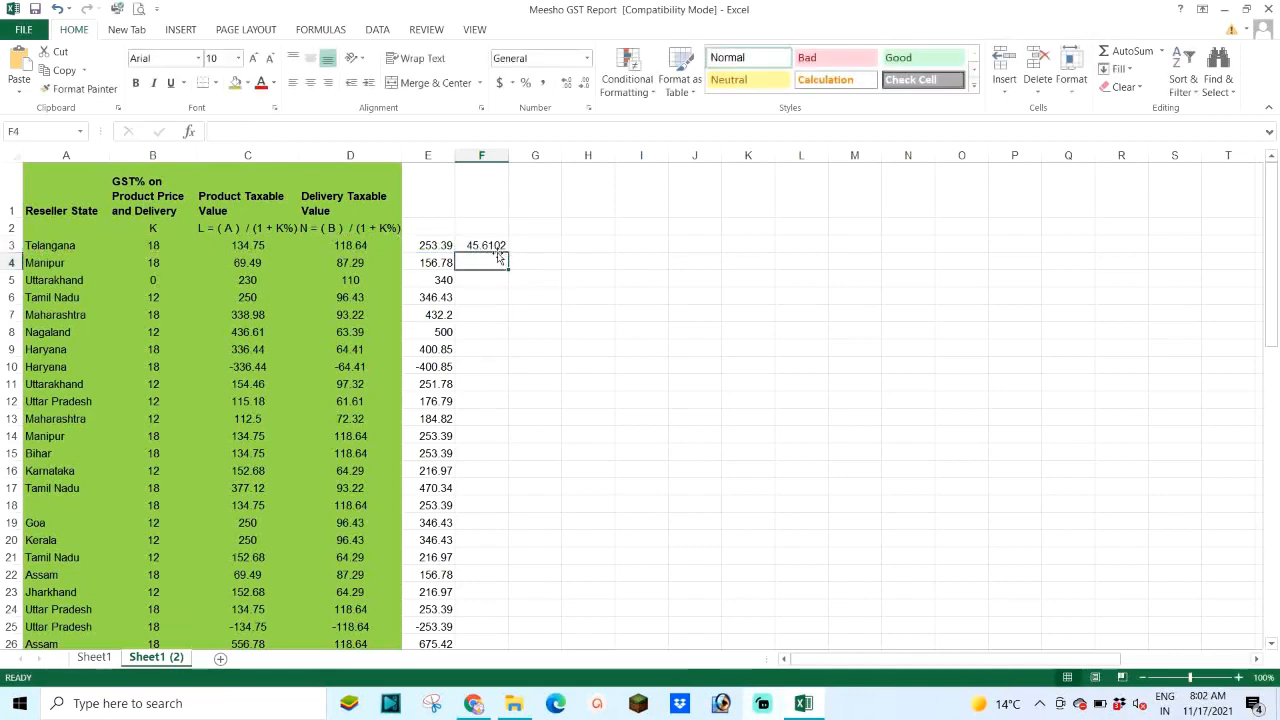
# Step: Round F3 to two decimals and fill the GST formula down column F
pyautogui.click(494, 248)
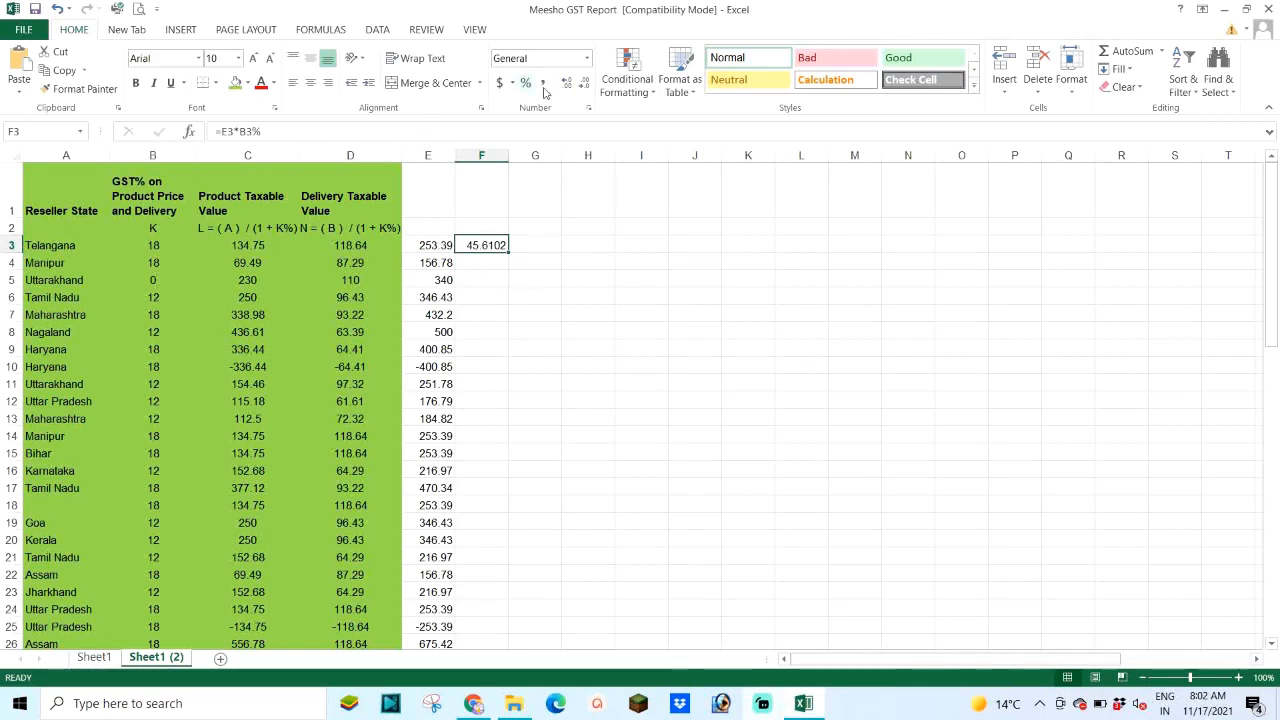
pyautogui.click(583, 84)
pyautogui.click(583, 84)
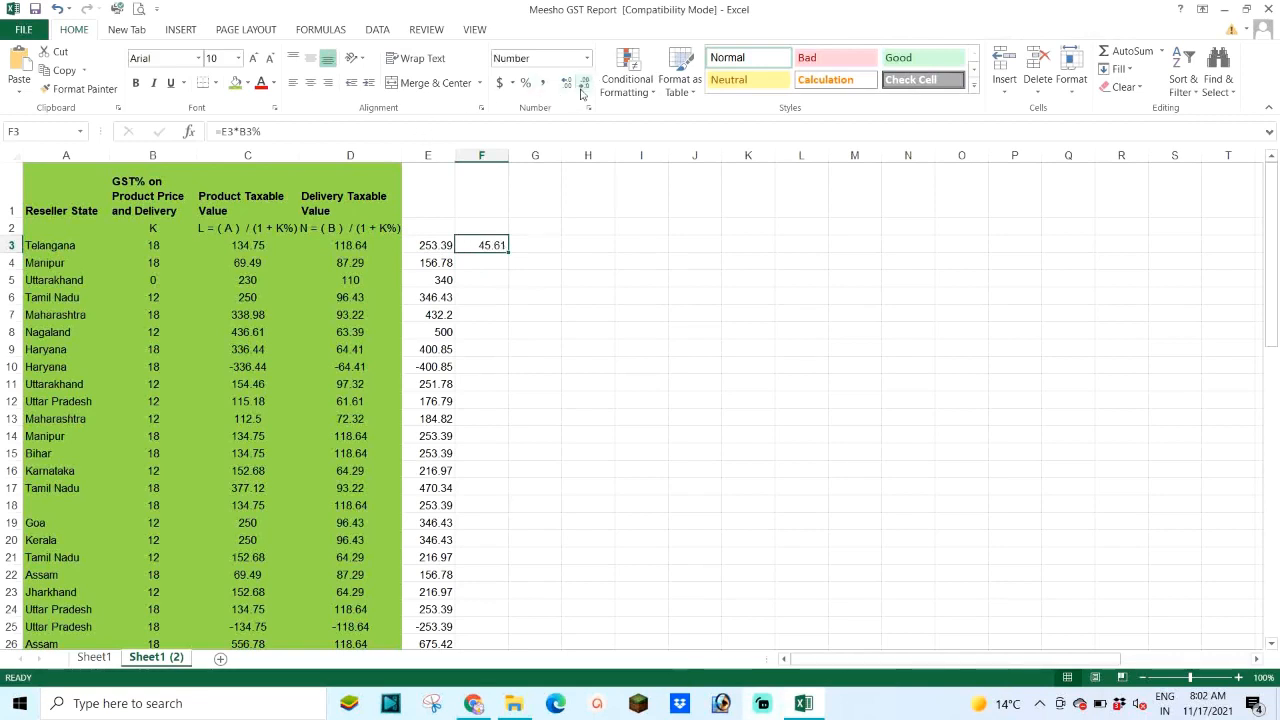
pyautogui.doubleClick(509, 253)
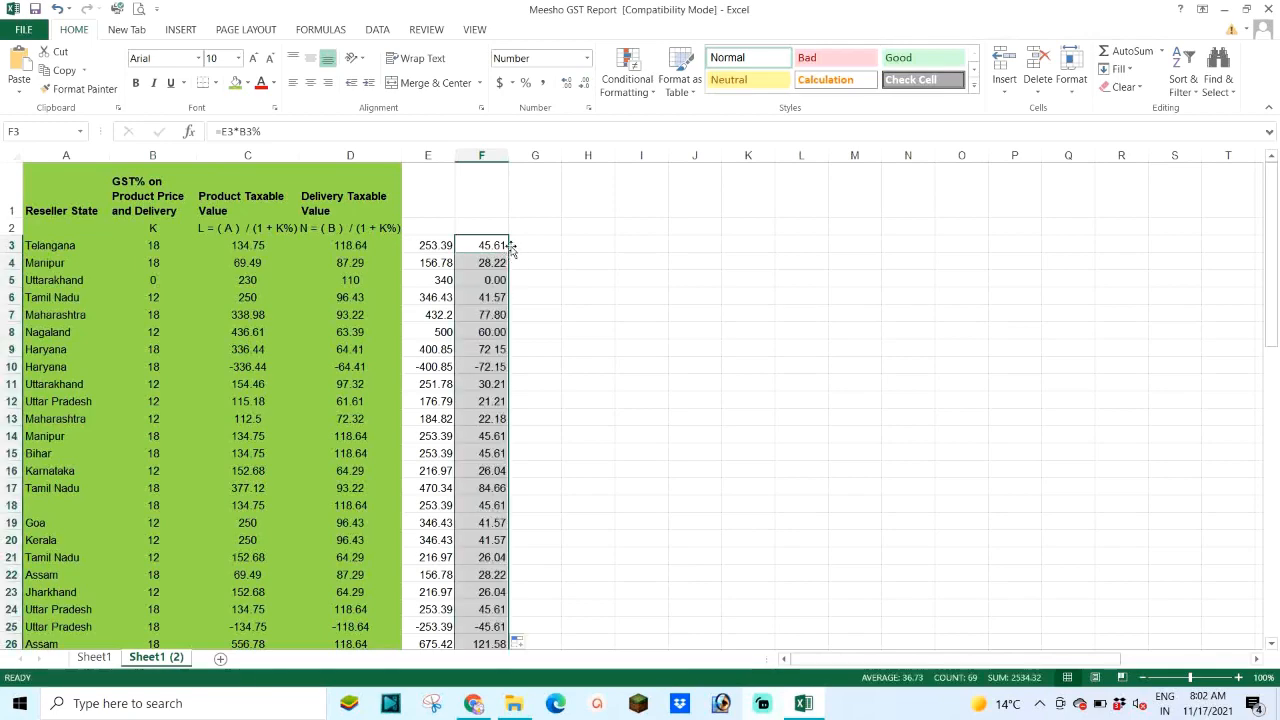
pyautogui.scroll(-1, 481, 296)
pyautogui.scroll(-15, 481, 296)
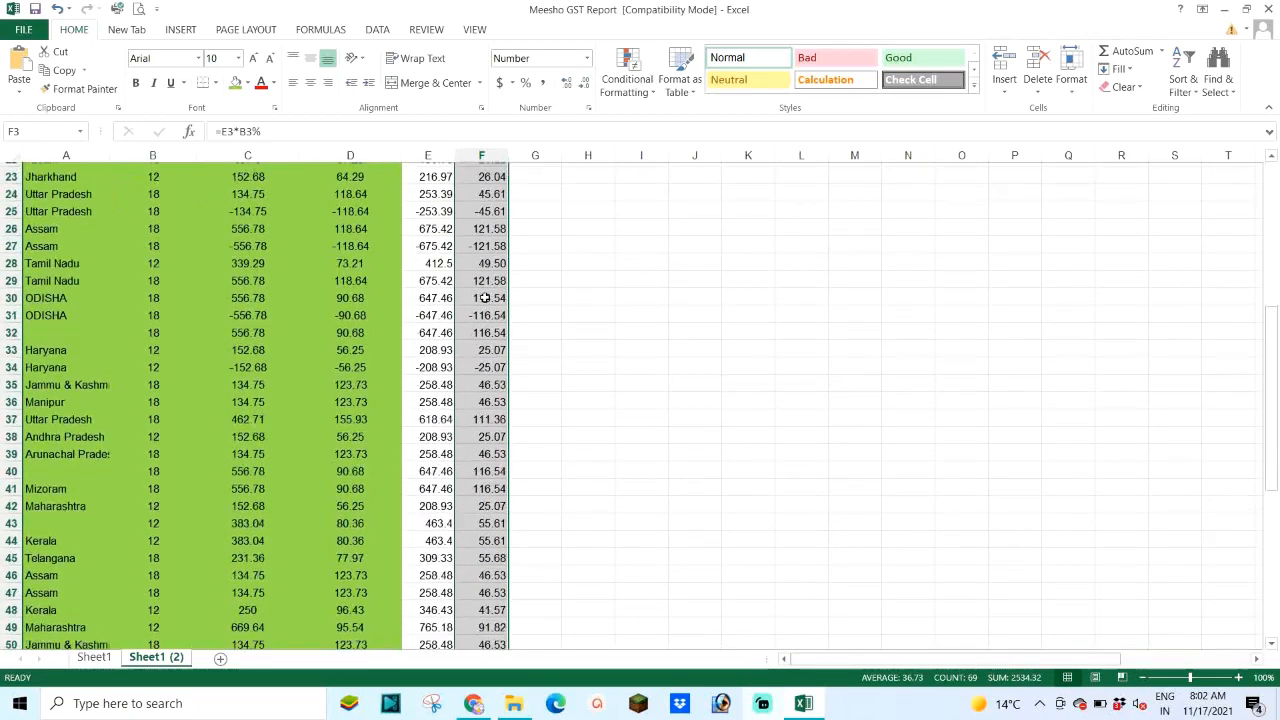
pyautogui.scroll(16, 487, 297)
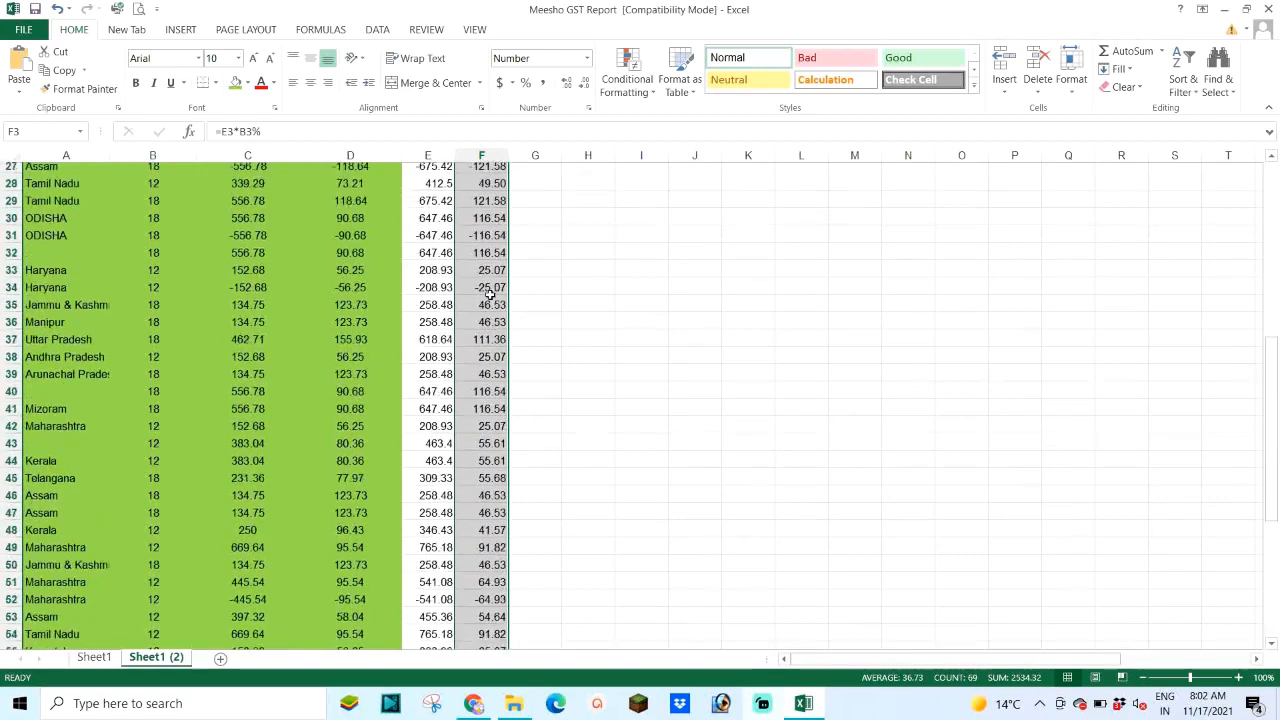
pyautogui.click(540, 246)
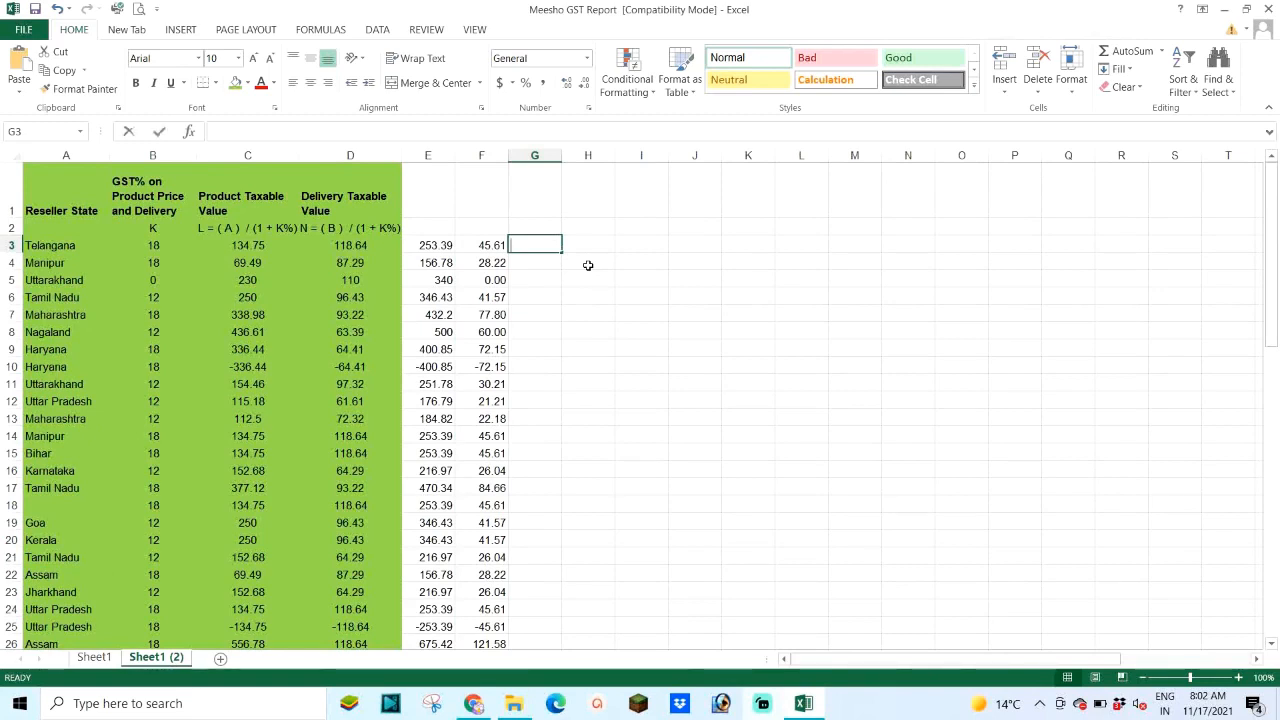
# Step: Enter the invoice total formula =E3+F3 in G3
pyautogui.write('=')
pyautogui.press('Left')
pyautogui.press('Left')
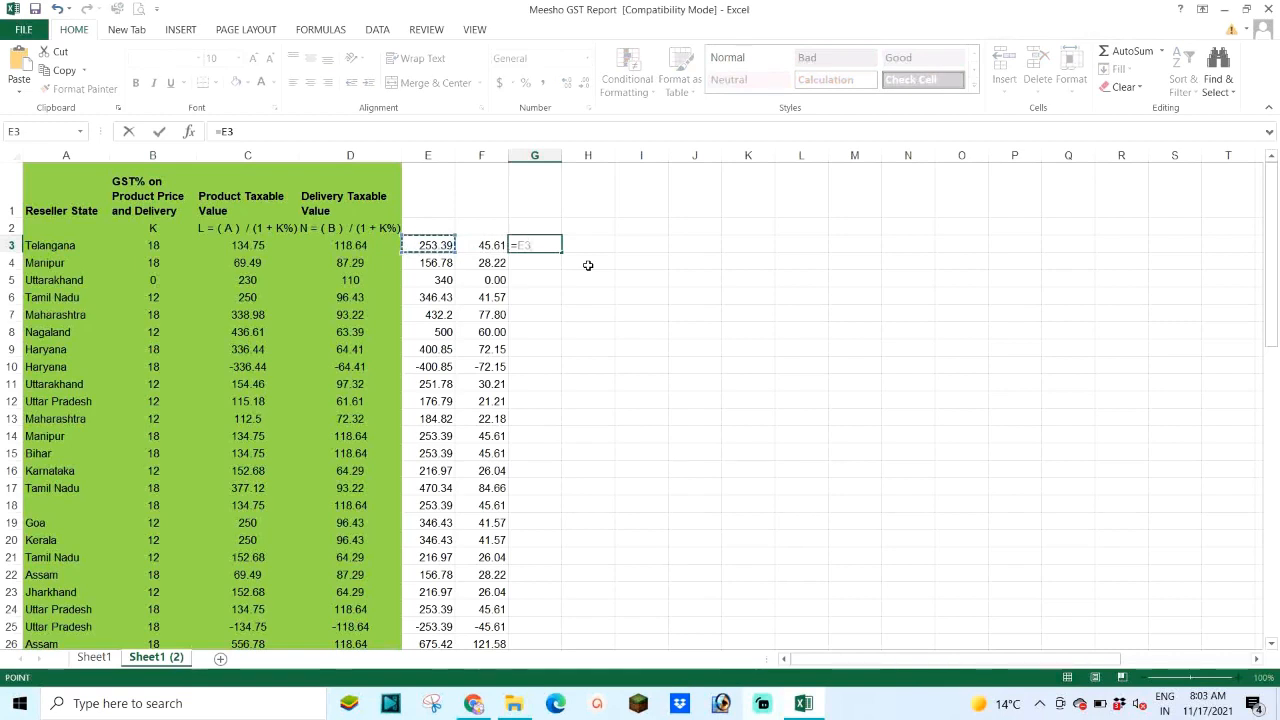
pyautogui.write('+')
pyautogui.press('Left')
pyautogui.press('Return')
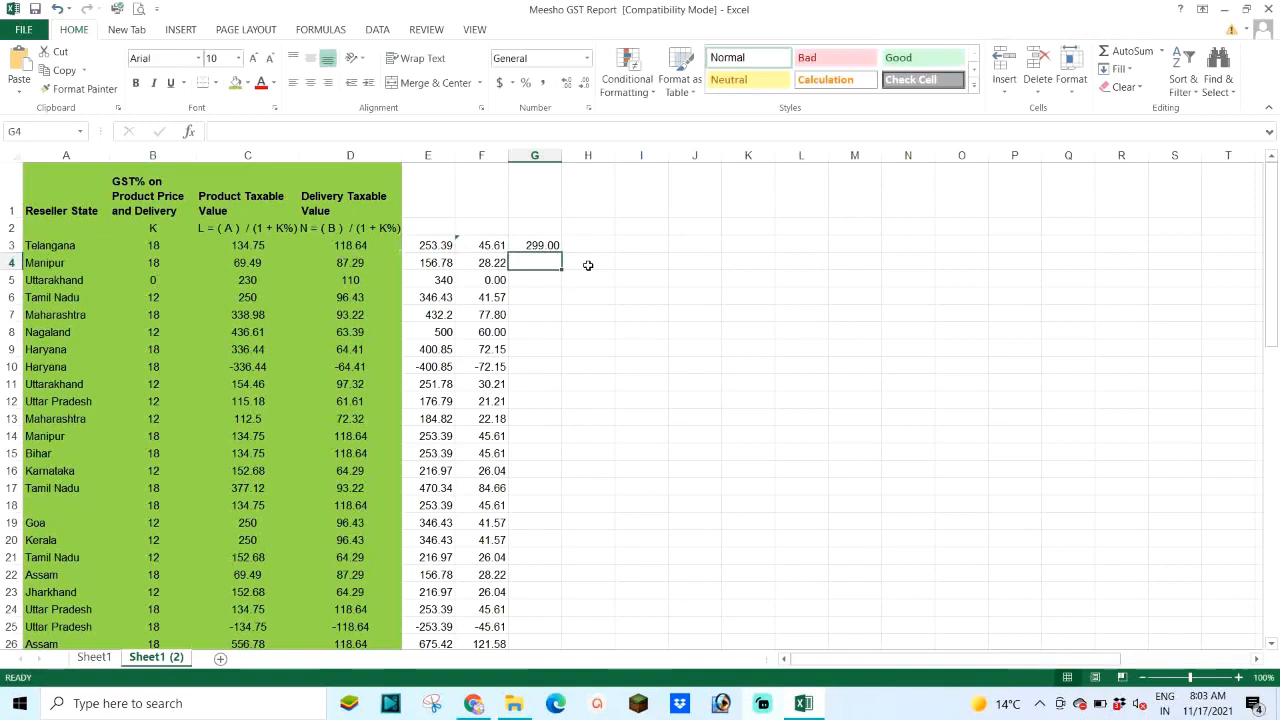
# Step: Bold the total, fill it down column G, and view the purchase order to compare
pyautogui.click(531, 241)
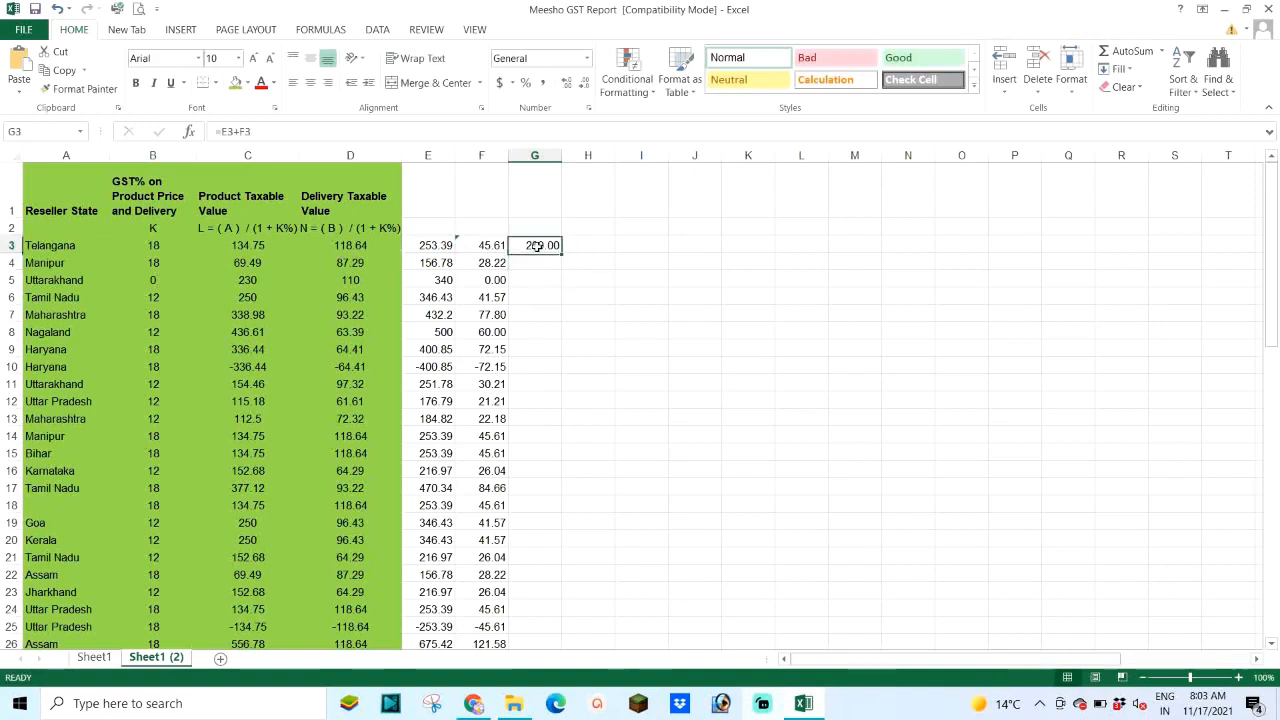
pyautogui.click(136, 84)
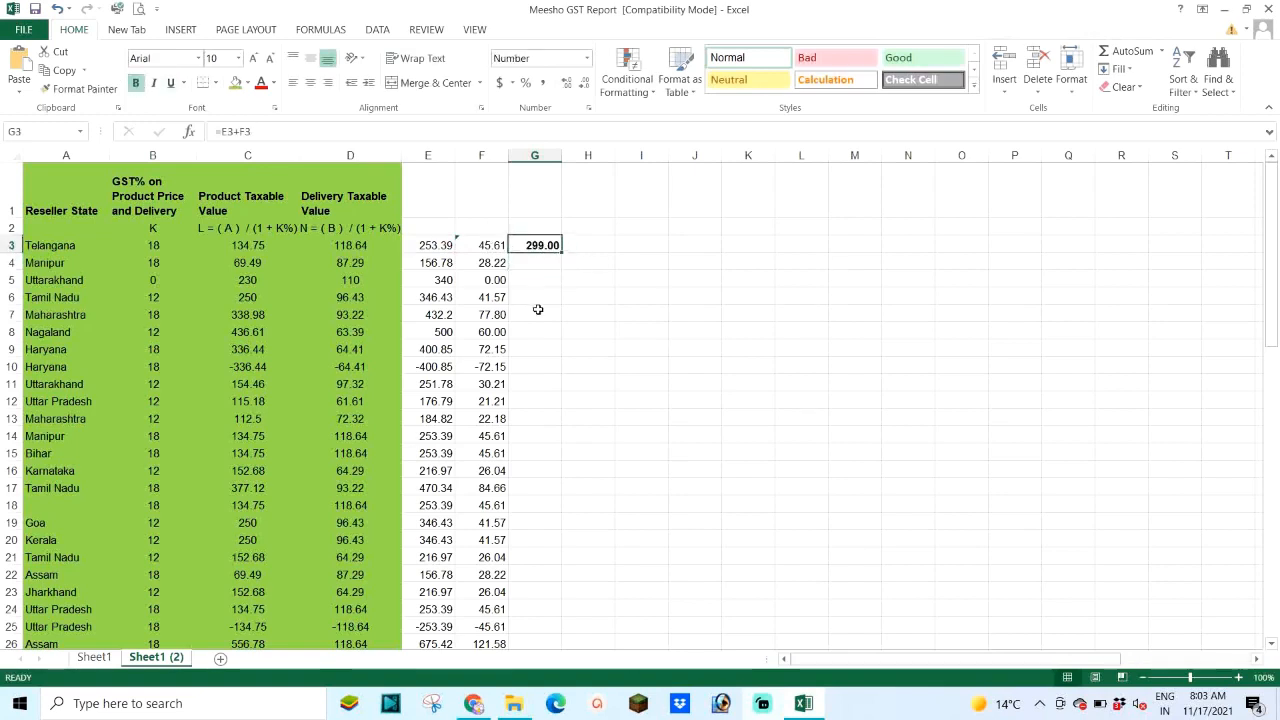
pyautogui.doubleClick(561, 253)
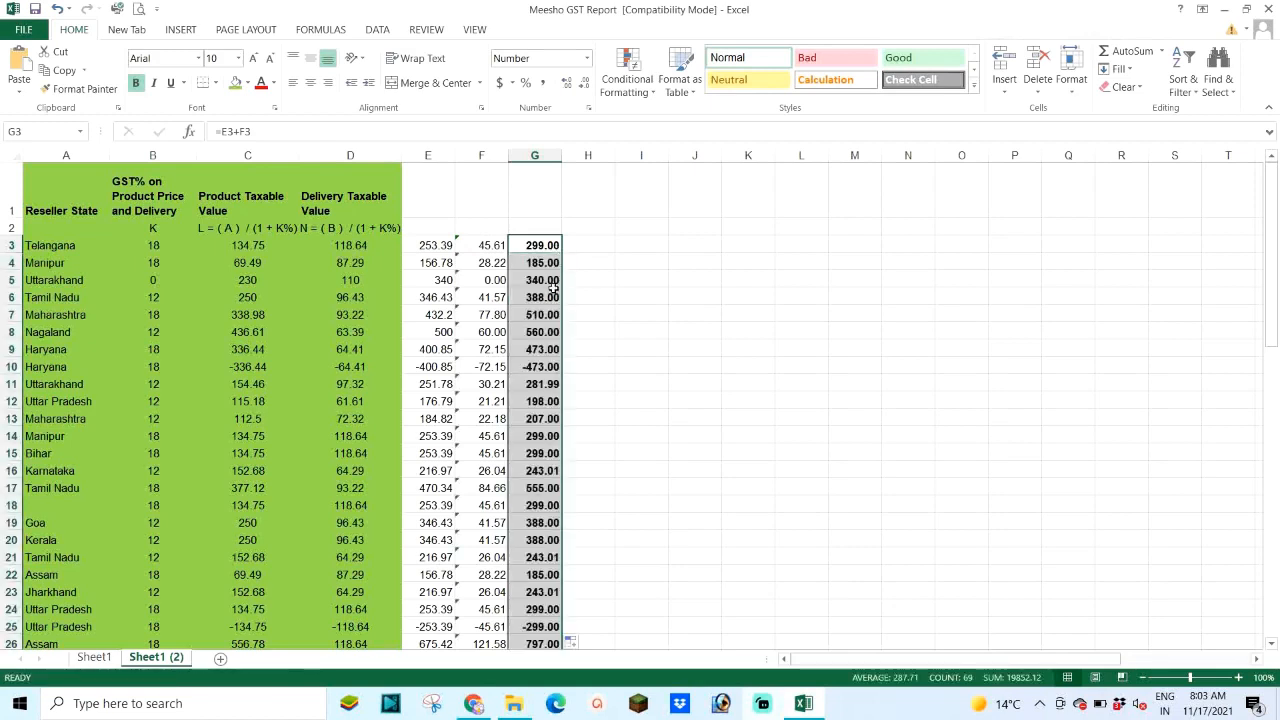
pyautogui.moveTo(531, 280); pyautogui.dragTo(533, 312)
pyautogui.click(531, 279)
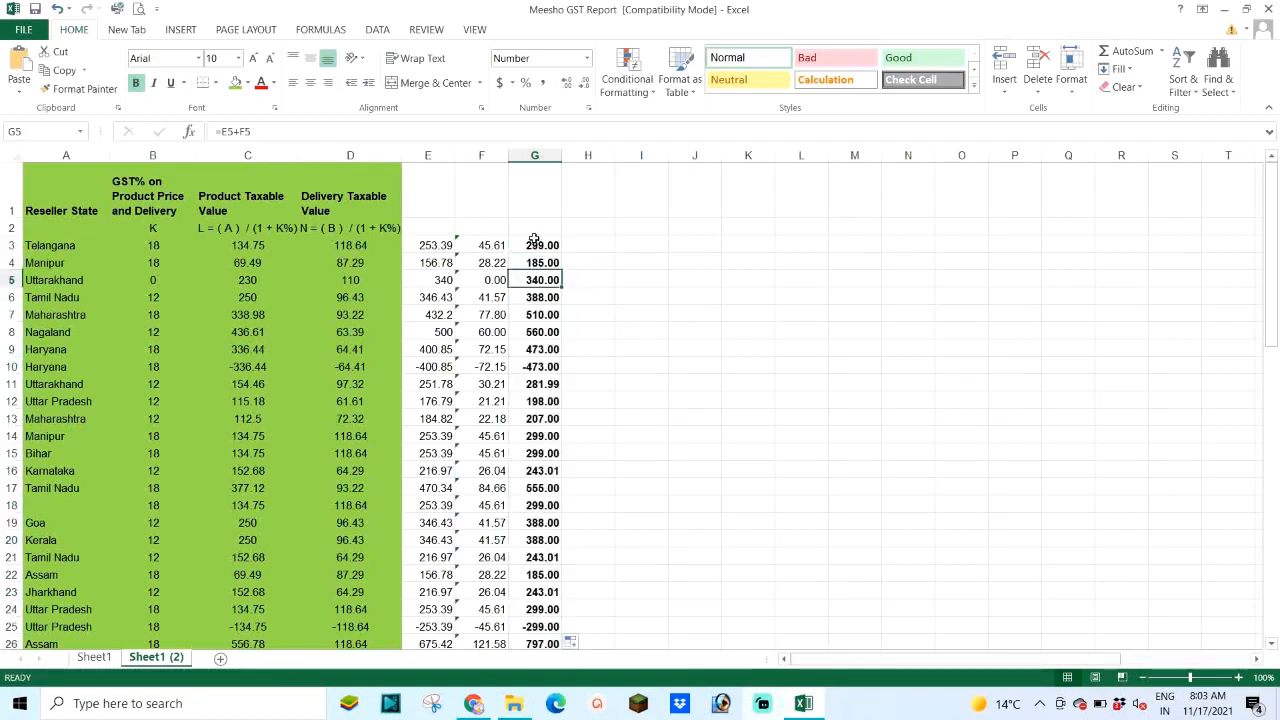
pyautogui.click(535, 247)
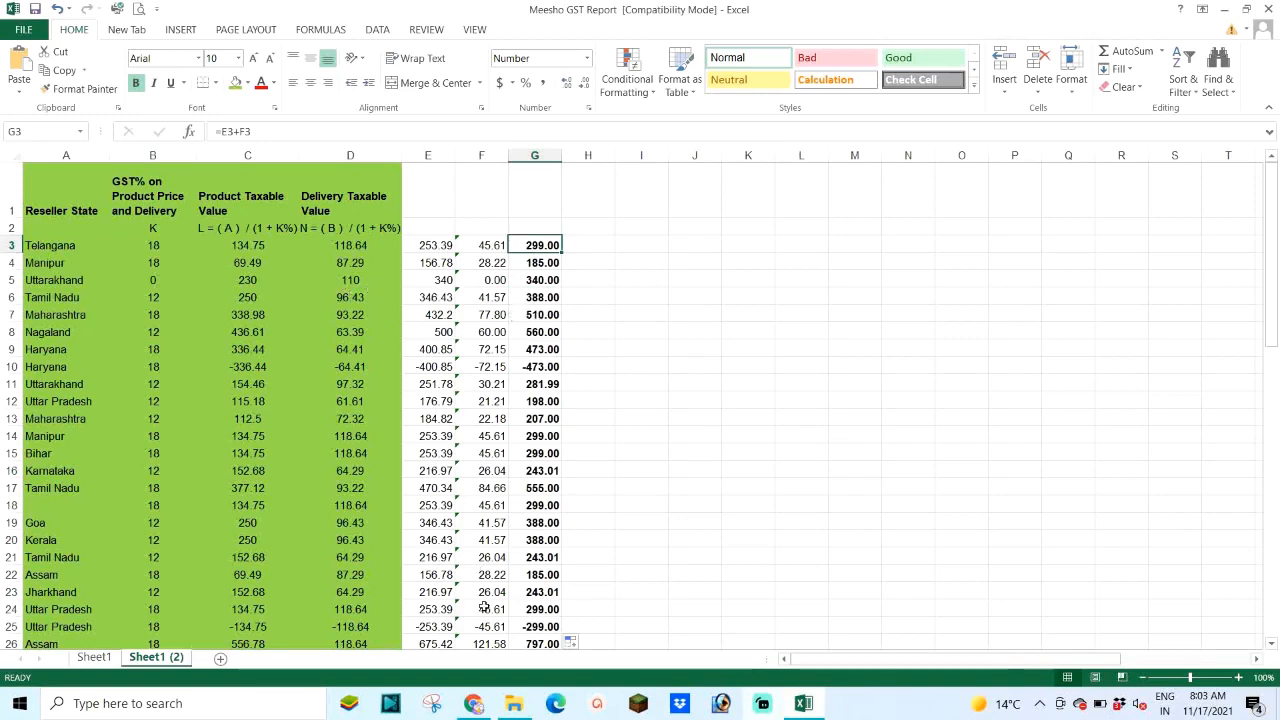
pyautogui.click(476, 703)
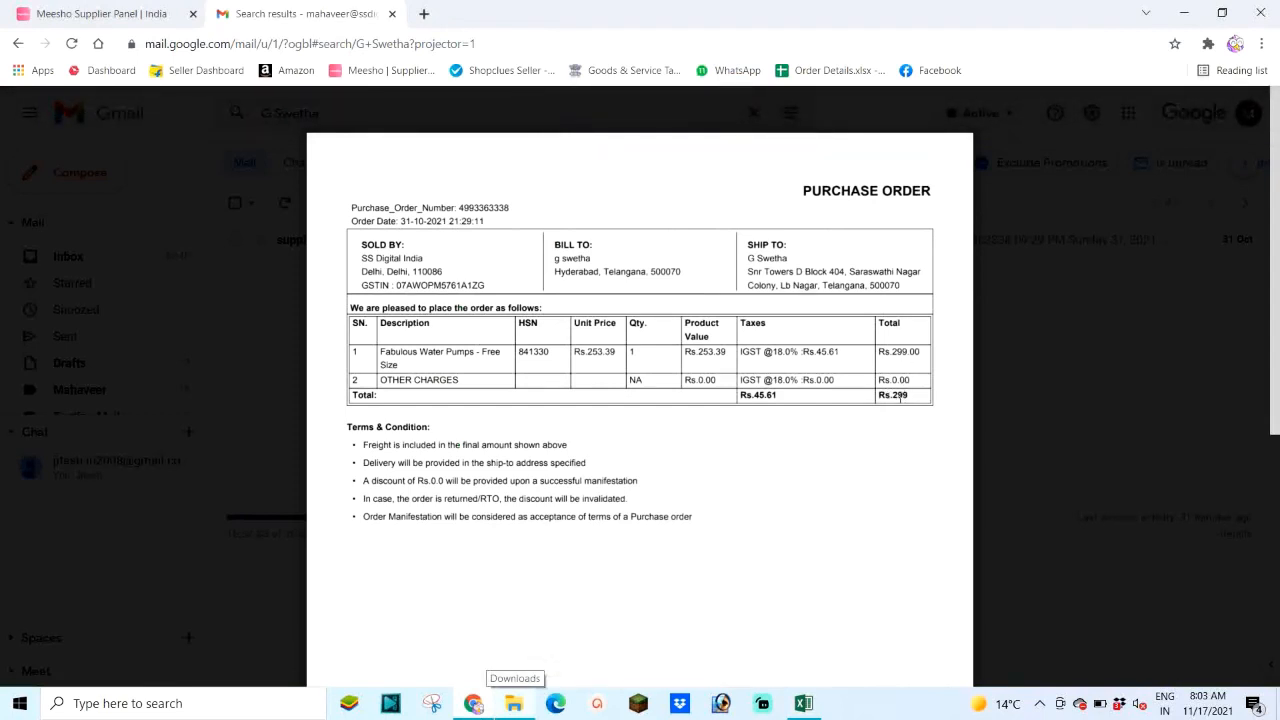
# Step: Back in Excel, fill E3:G3 (253.39, 45.61, 299.00) with standard red
pyautogui.click(803, 703)
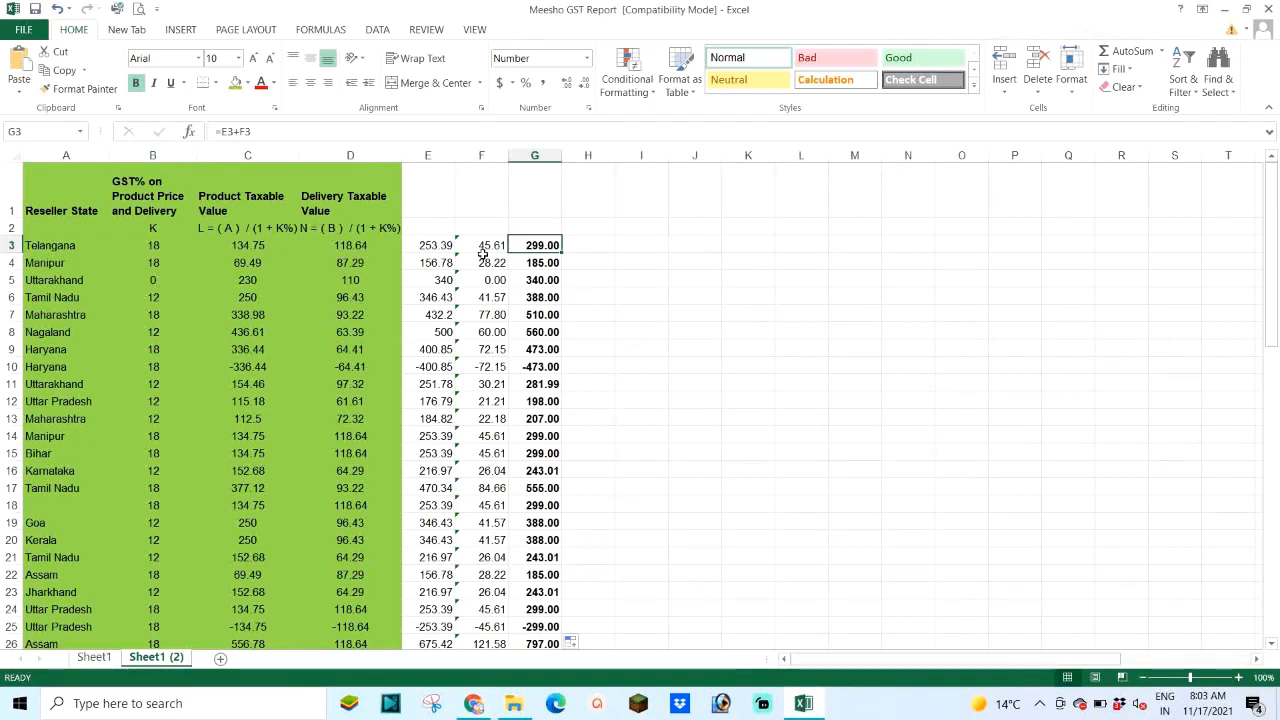
pyautogui.moveTo(416, 244); pyautogui.dragTo(537, 245)
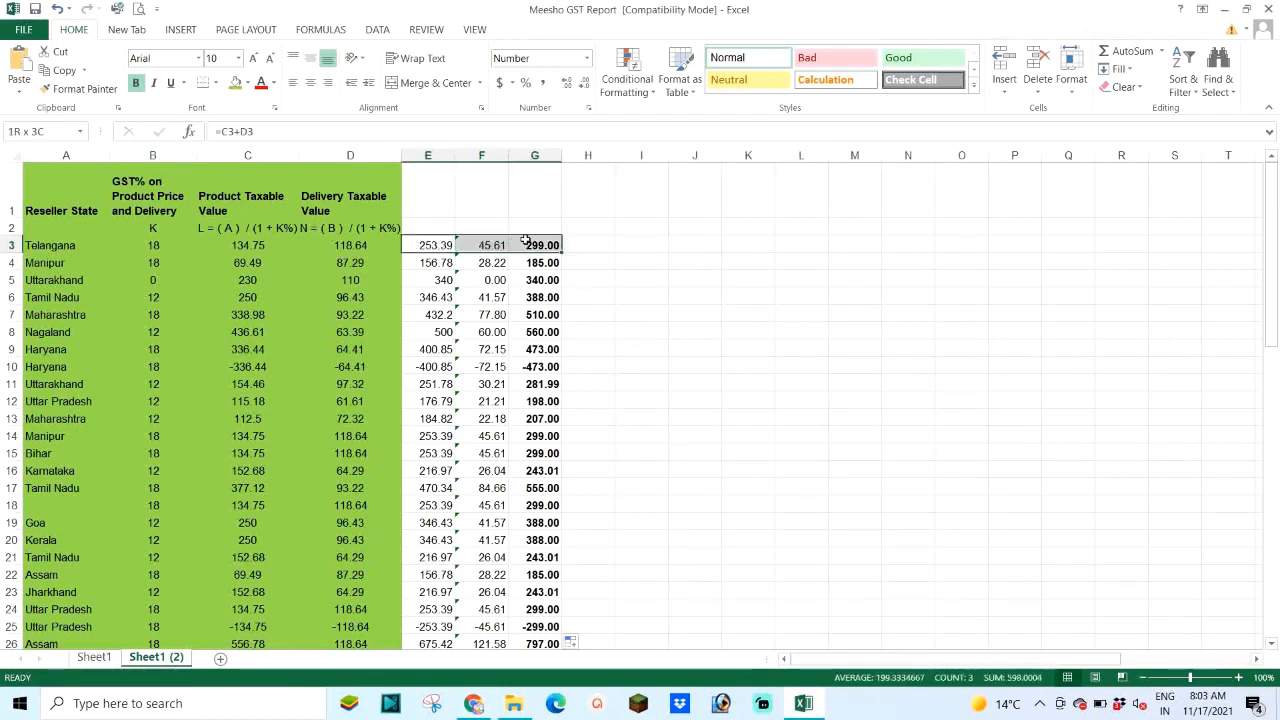
pyautogui.click(248, 84)
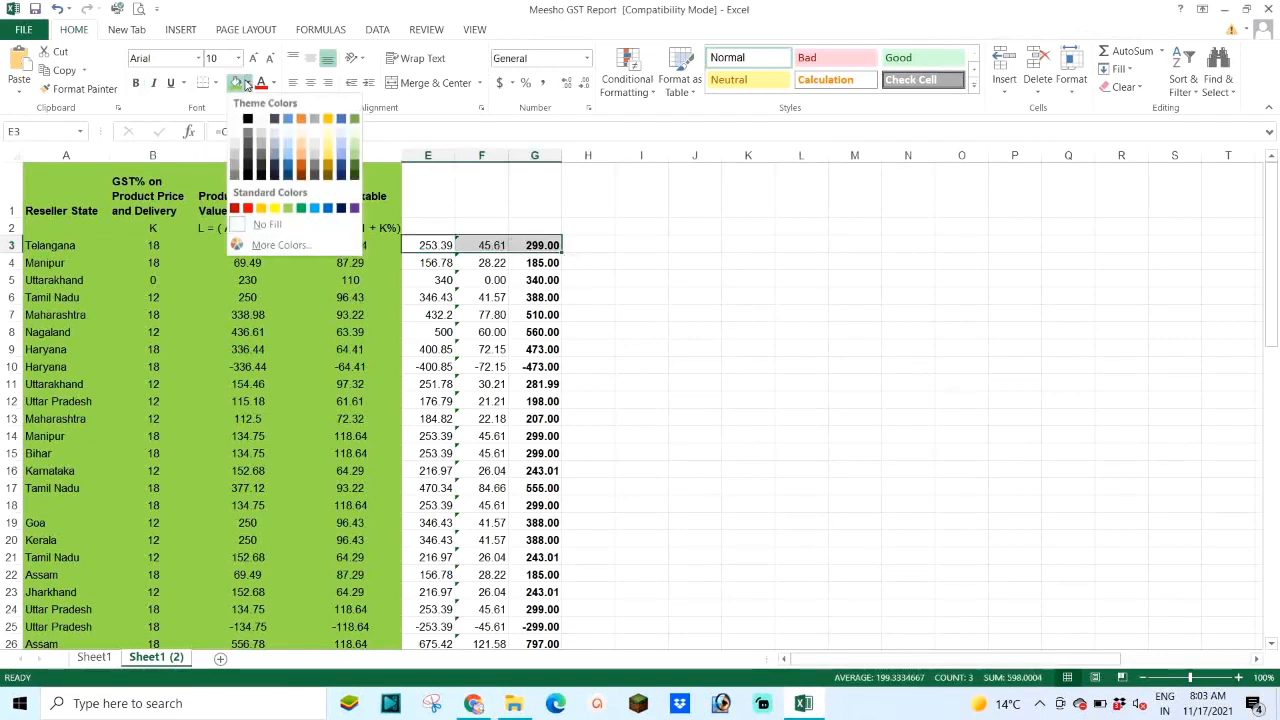
pyautogui.click(245, 210)
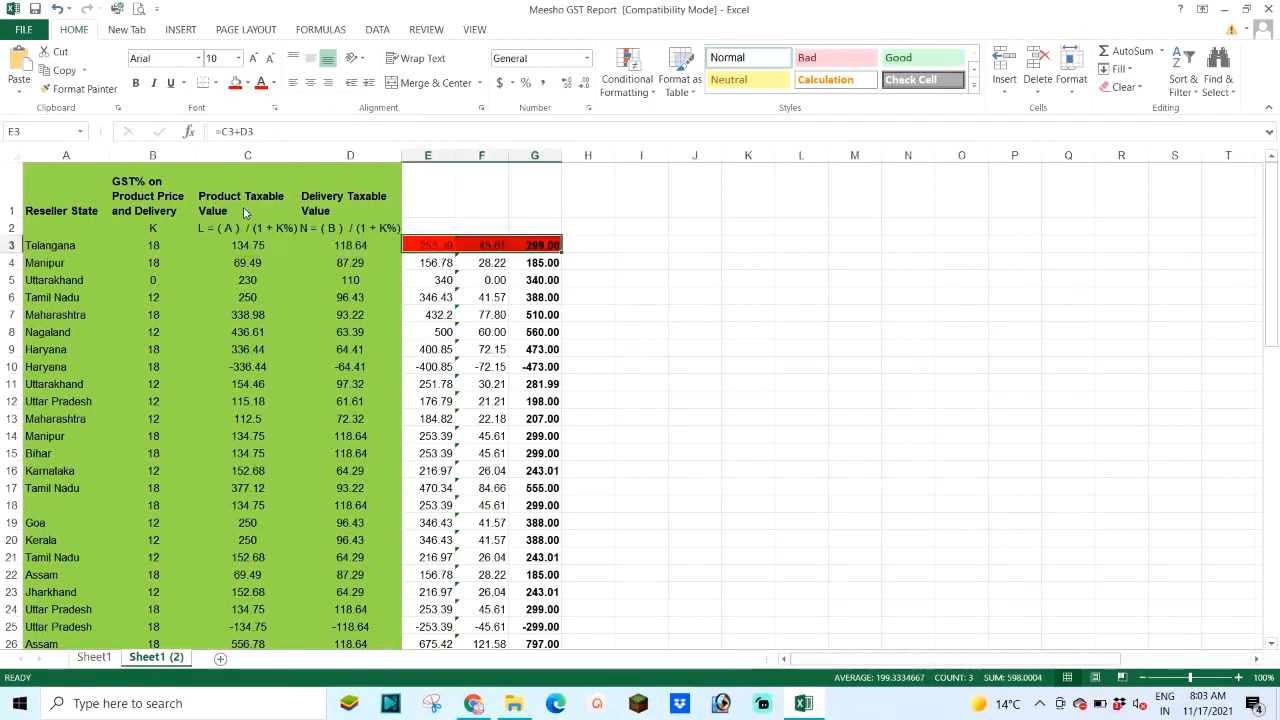
pyautogui.click(481, 262)
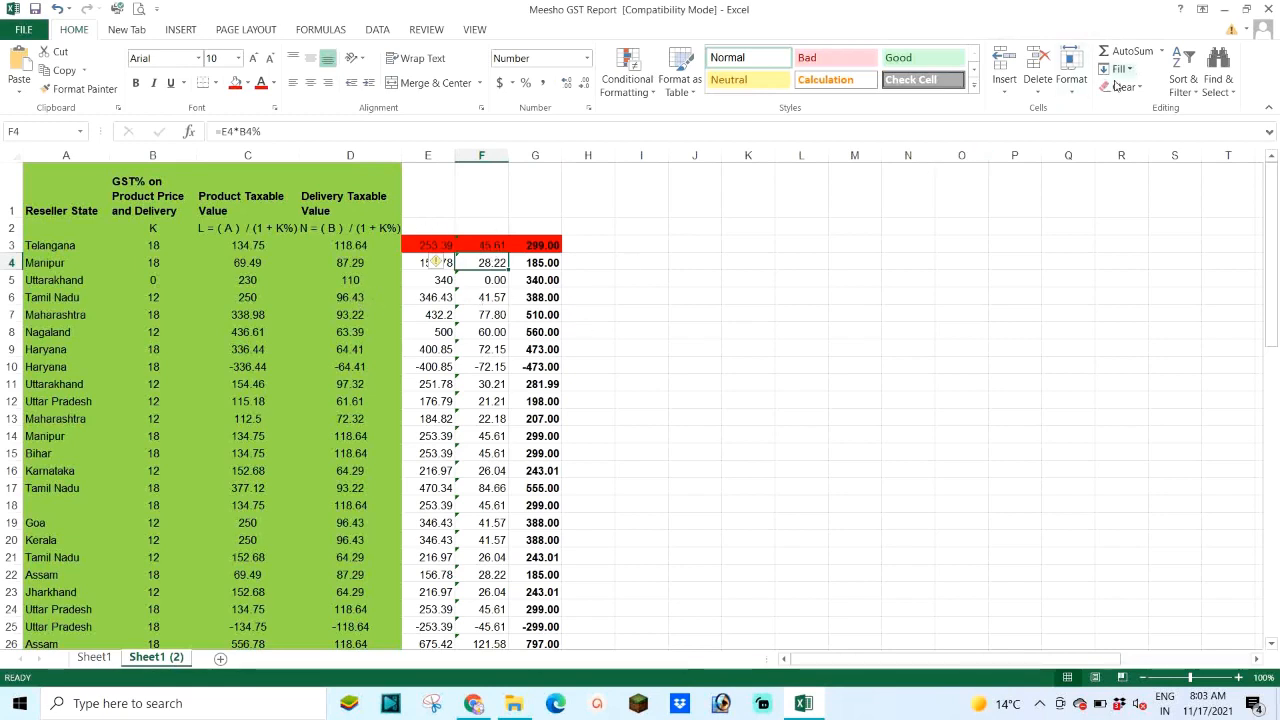
# Step: Close the GST workbook without saving and open Amazon GST Report from Downloads
pyautogui.click(1270, 7)
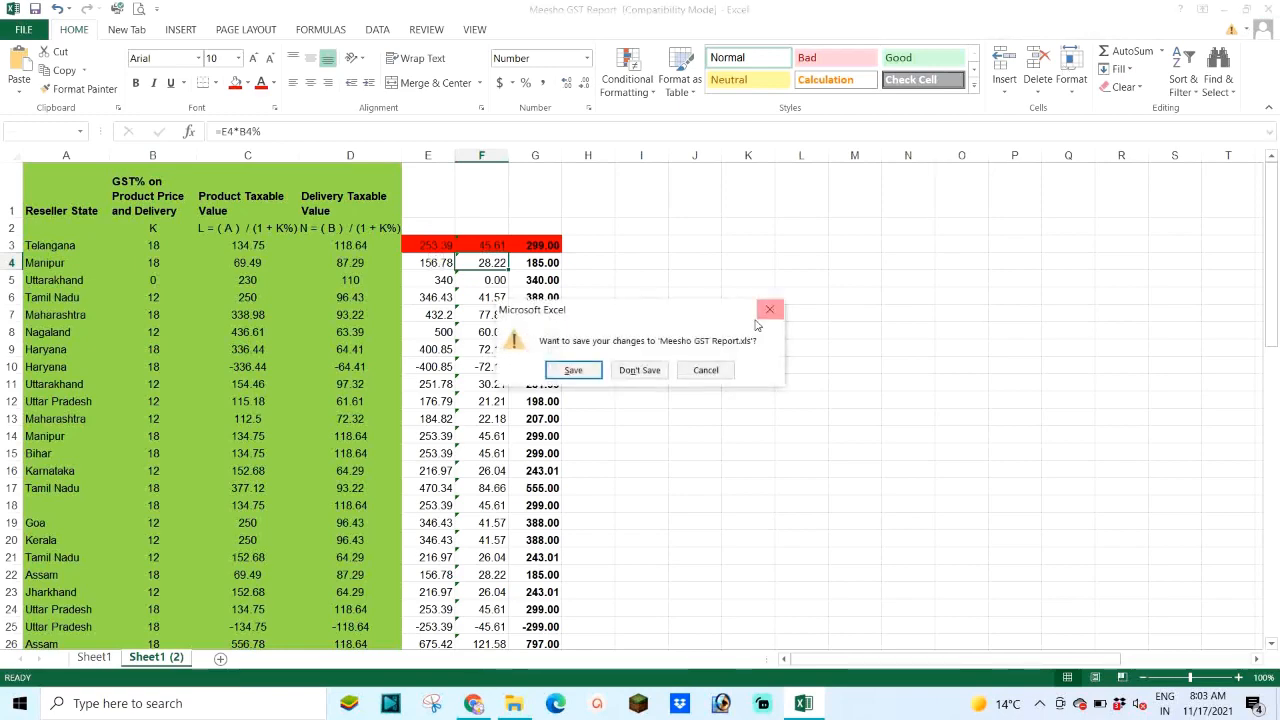
pyautogui.click(643, 370)
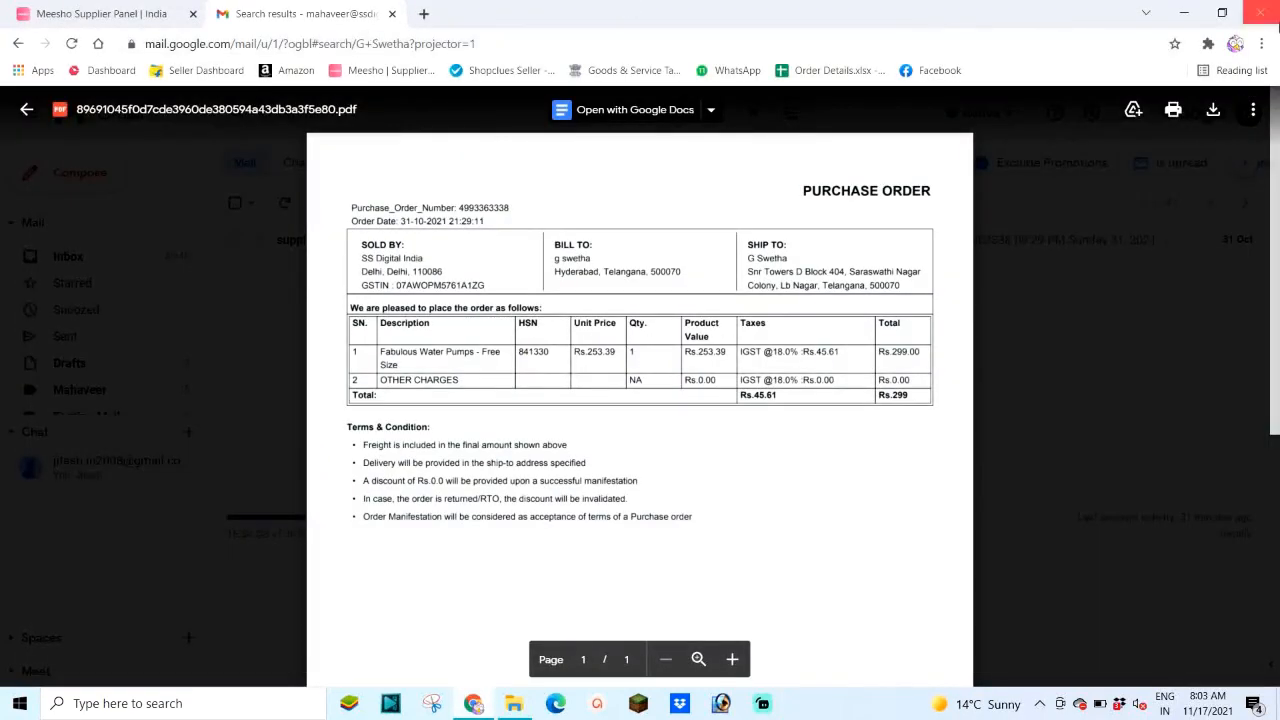
pyautogui.click(1184, 13)
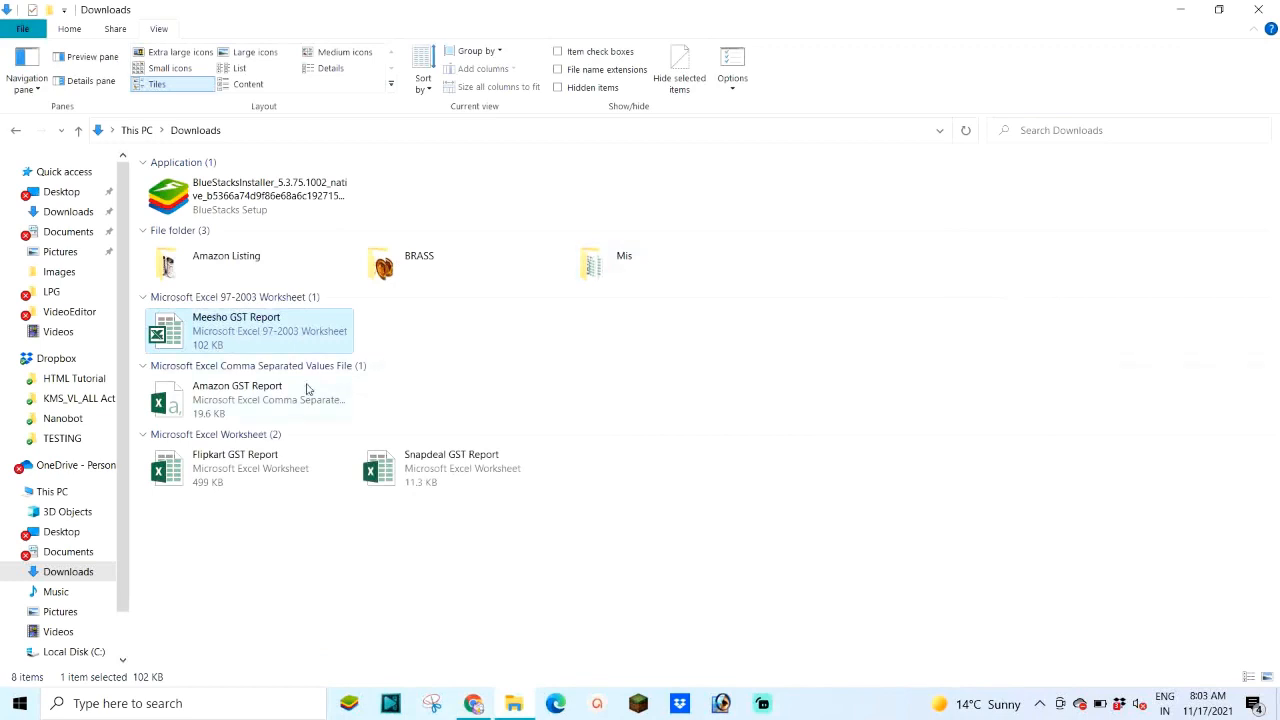
pyautogui.doubleClick(228, 397)
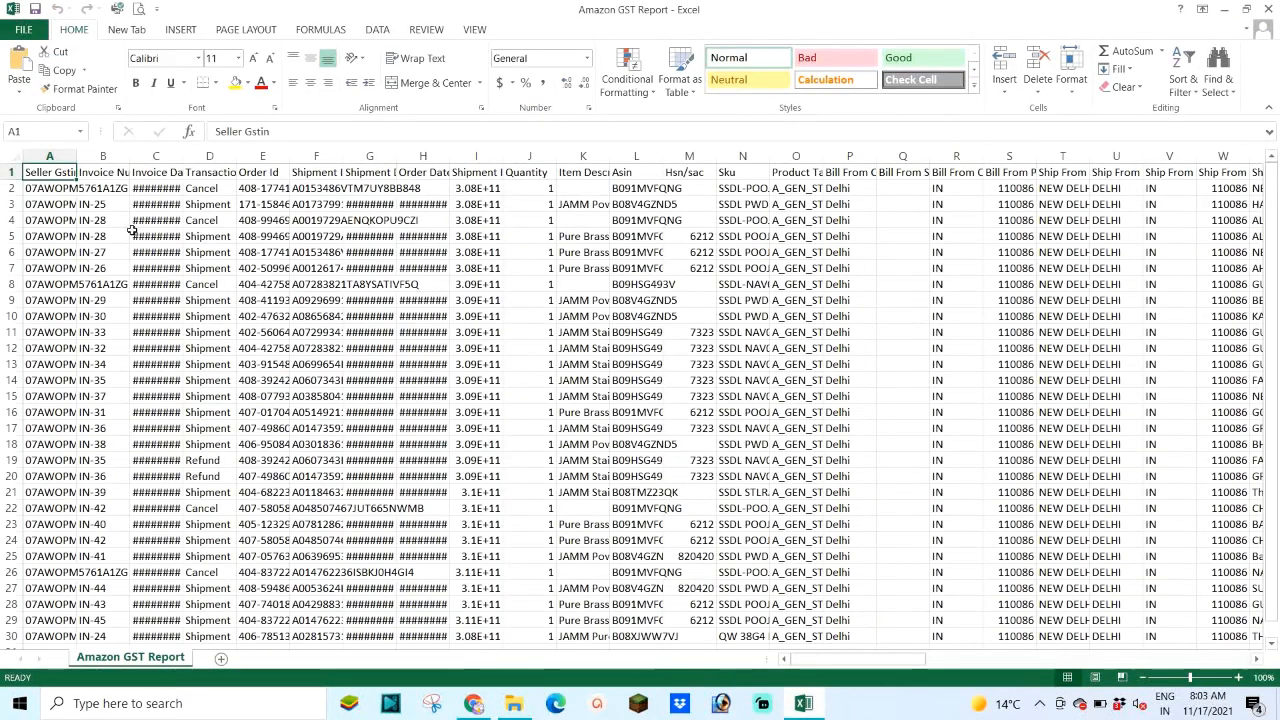
pyautogui.click(14, 158)
# Step: AutoFit all columns and fill the Ship To State column (Y) light green
pyautogui.doubleClick(129, 157)
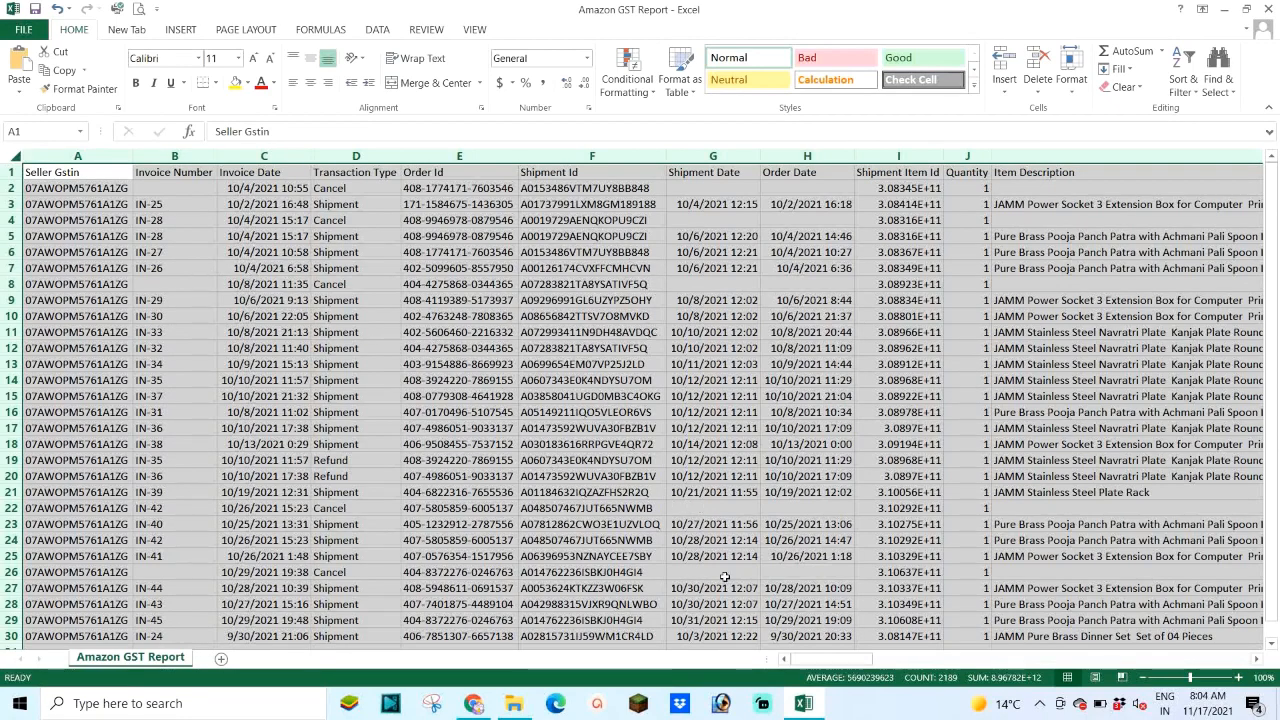
pyautogui.moveTo(830, 663); pyautogui.dragTo(898, 655)
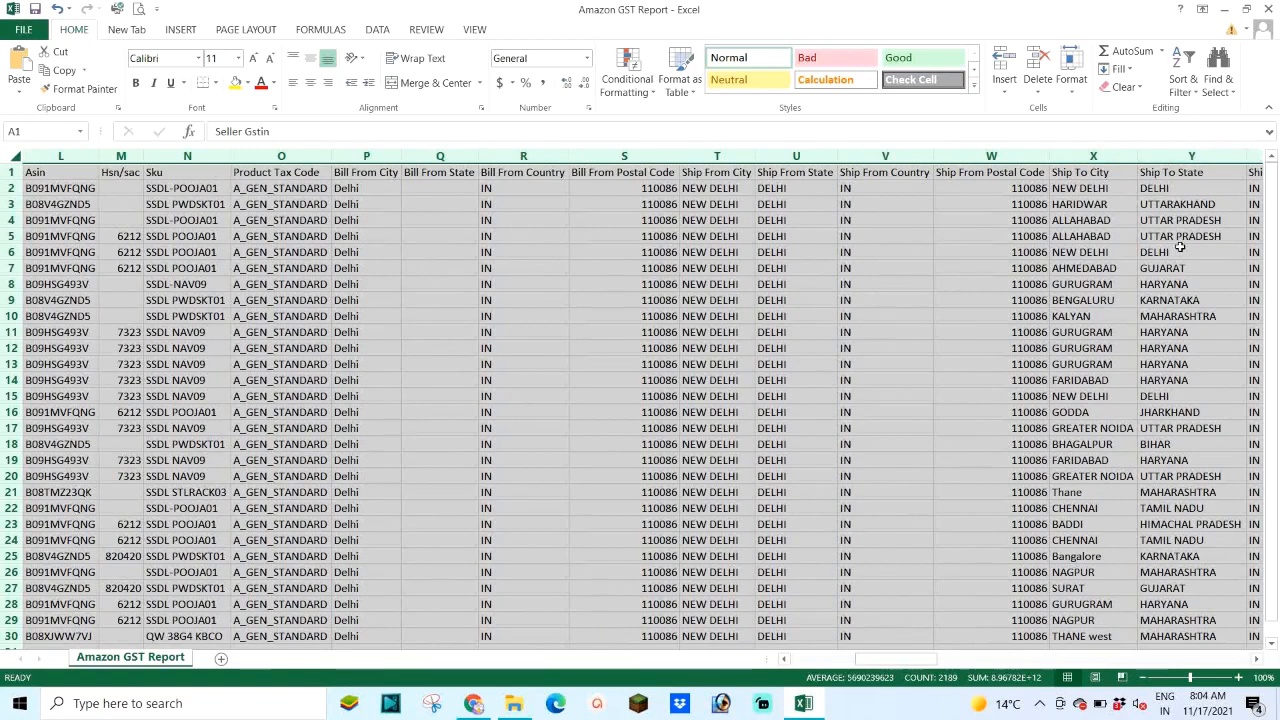
pyautogui.click(1182, 157)
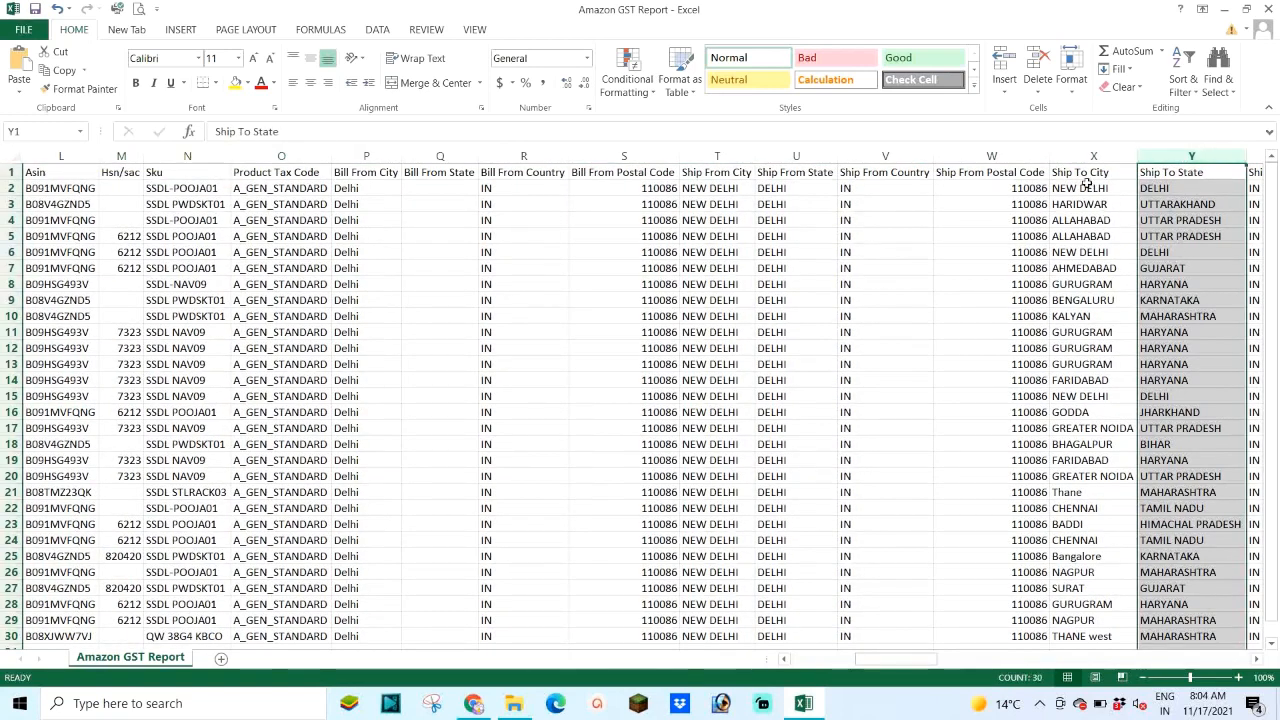
pyautogui.click(1255, 660)
pyautogui.click(1255, 660)
pyautogui.click(1255, 660)
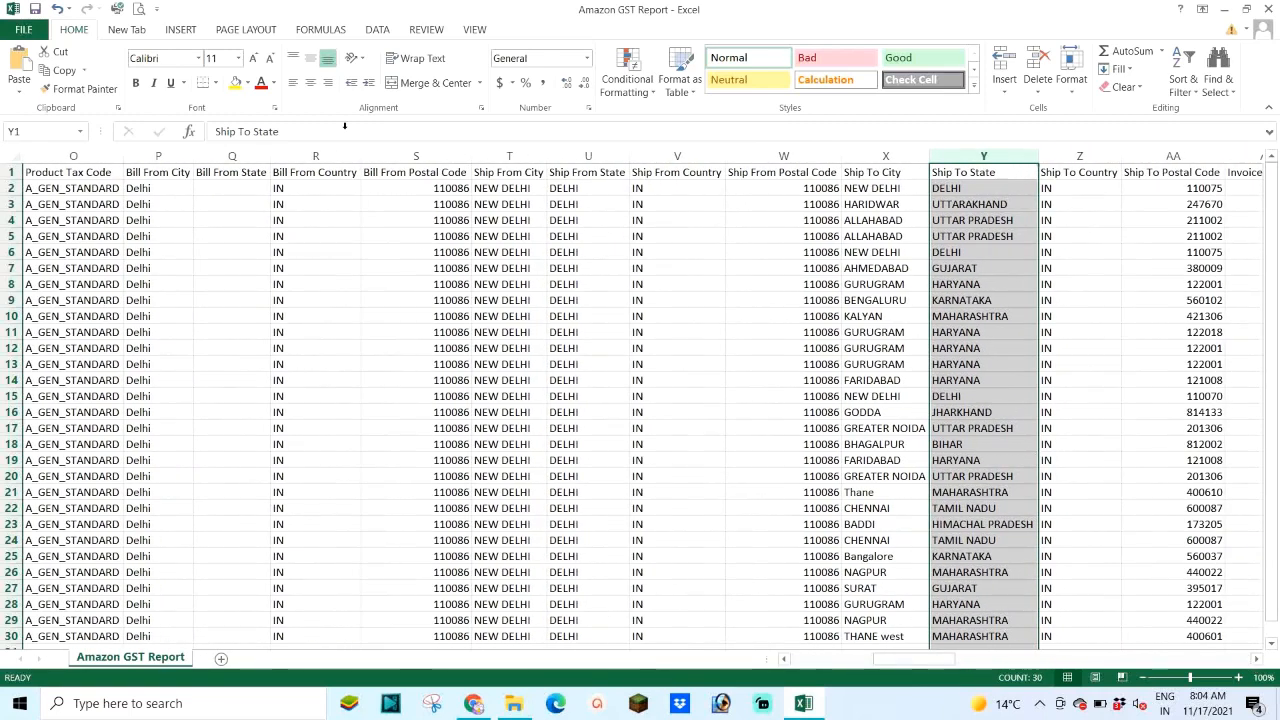
pyautogui.click(247, 83)
pyautogui.click(287, 191)
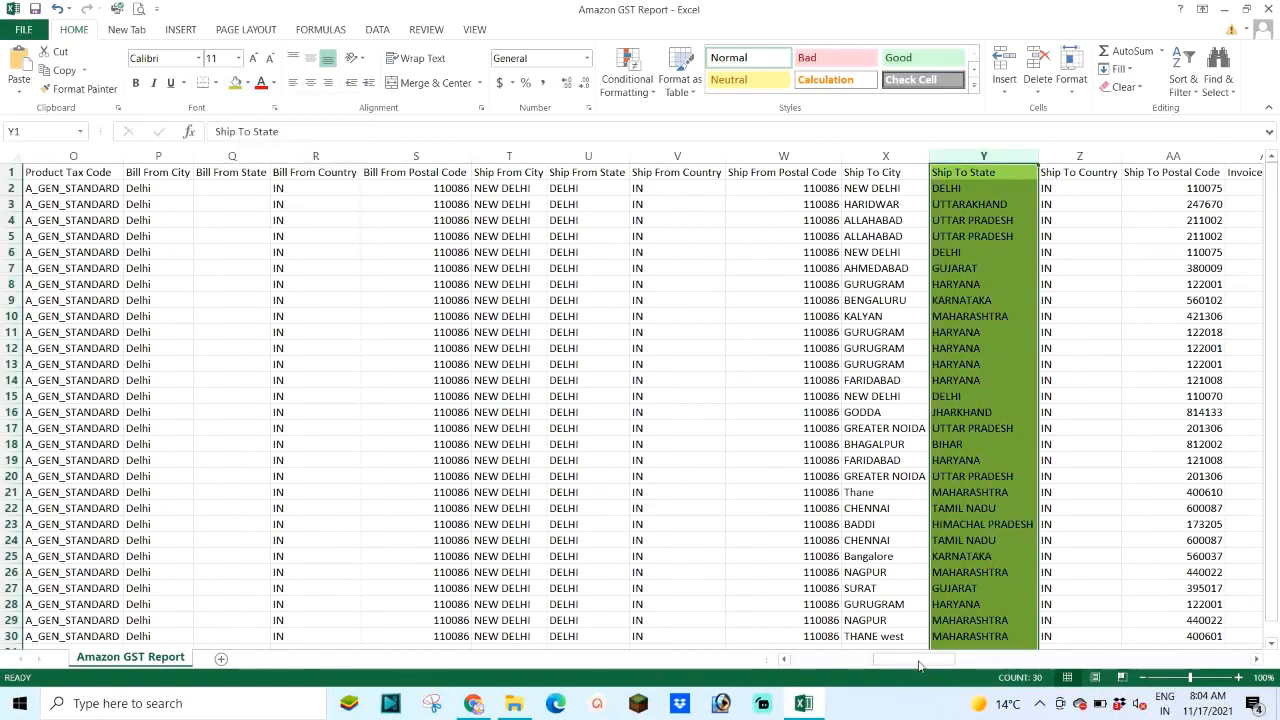
pyautogui.moveTo(919, 665); pyautogui.dragTo(962, 642)
pyautogui.click(452, 155)
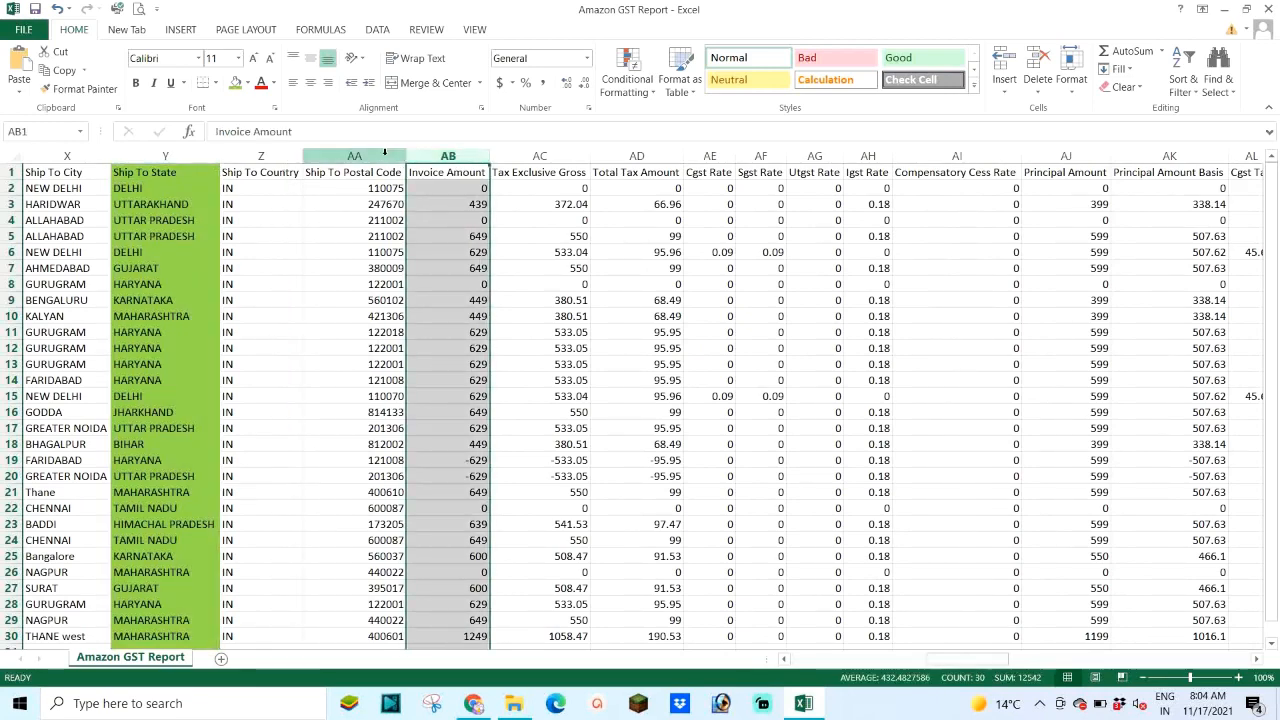
# Step: Apply green fill to columns AC (Tax Exclusive Gross), AE:AF (Cgst/Sgst Rate) and AH (Igst Rate)
pyautogui.click(559, 201)
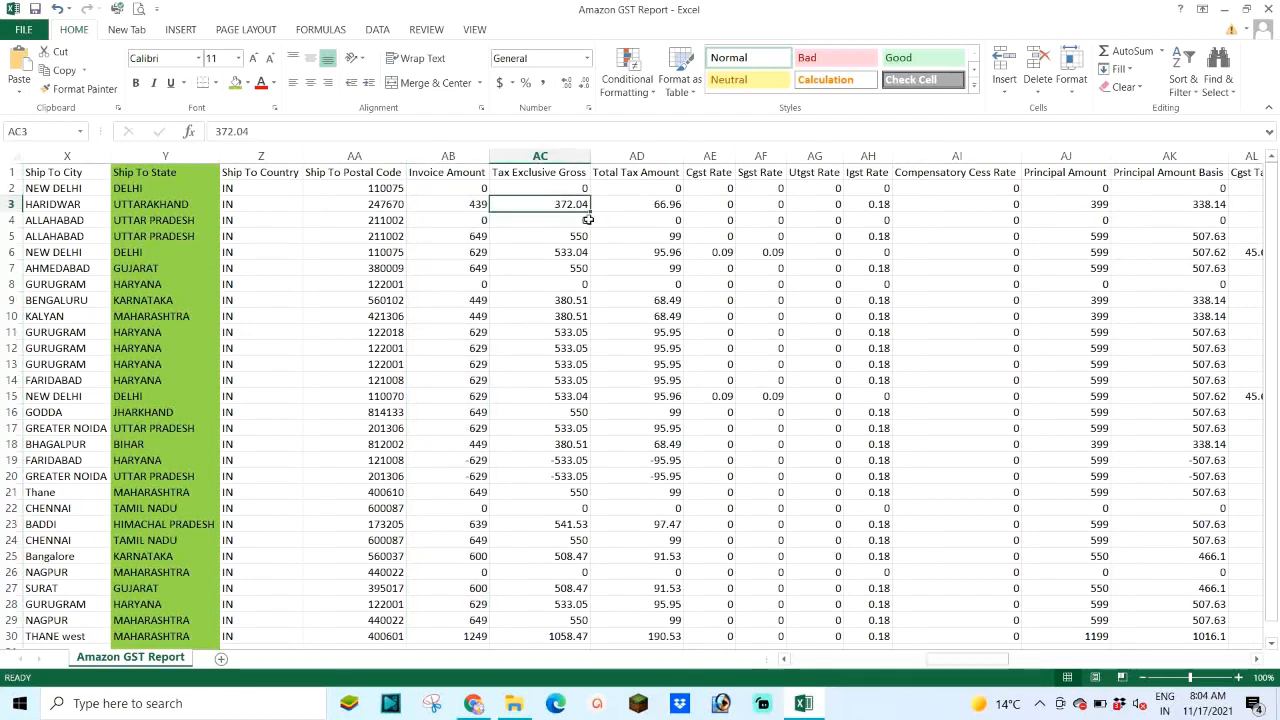
pyautogui.click(522, 156)
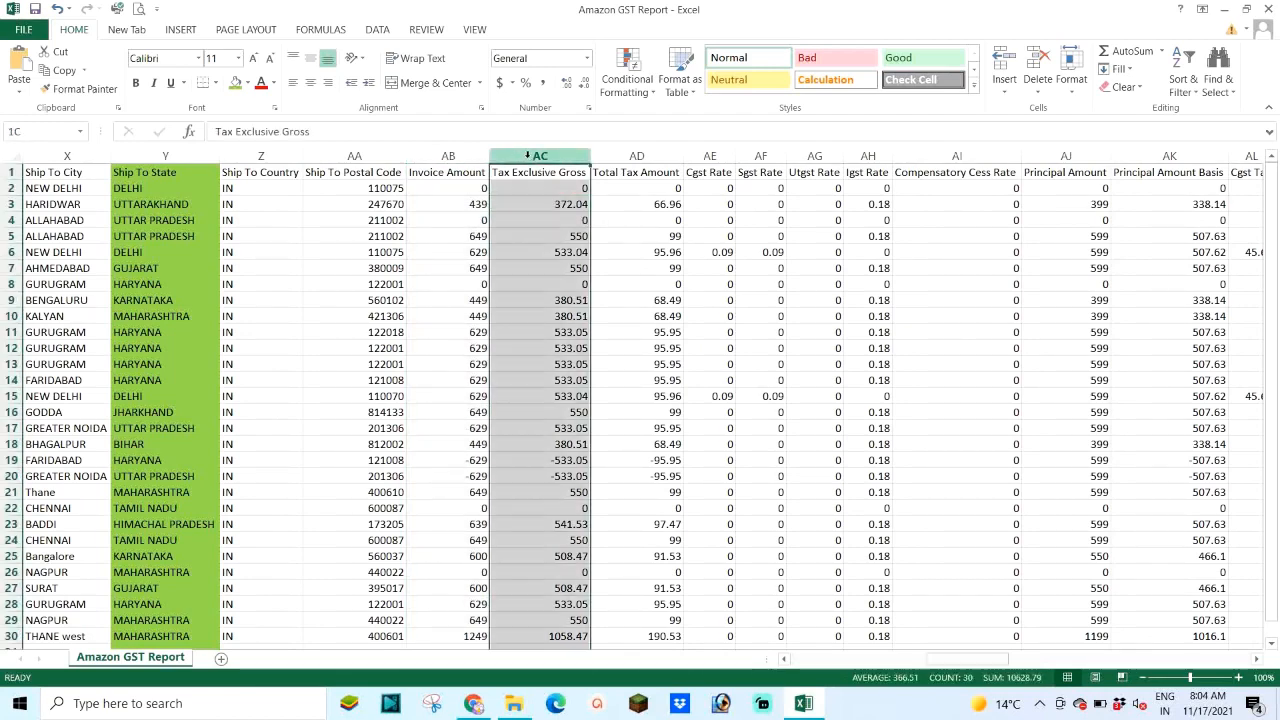
pyautogui.click(236, 83)
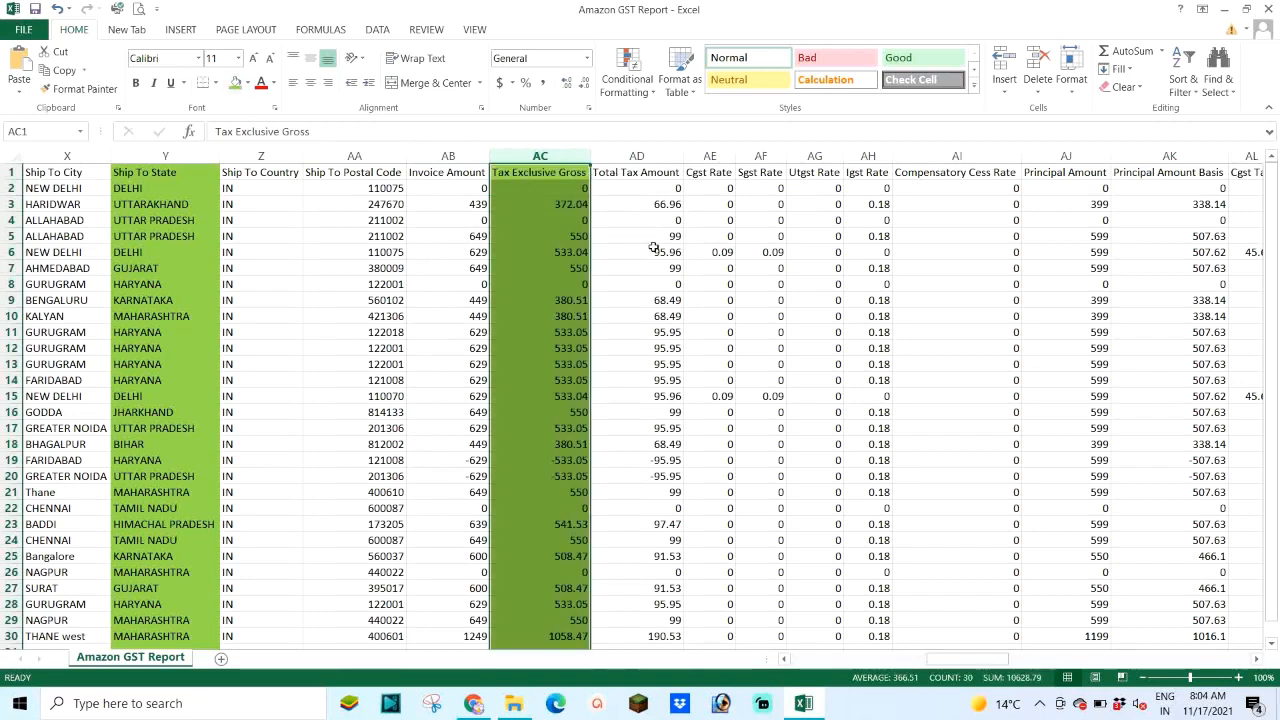
pyautogui.click(869, 155)
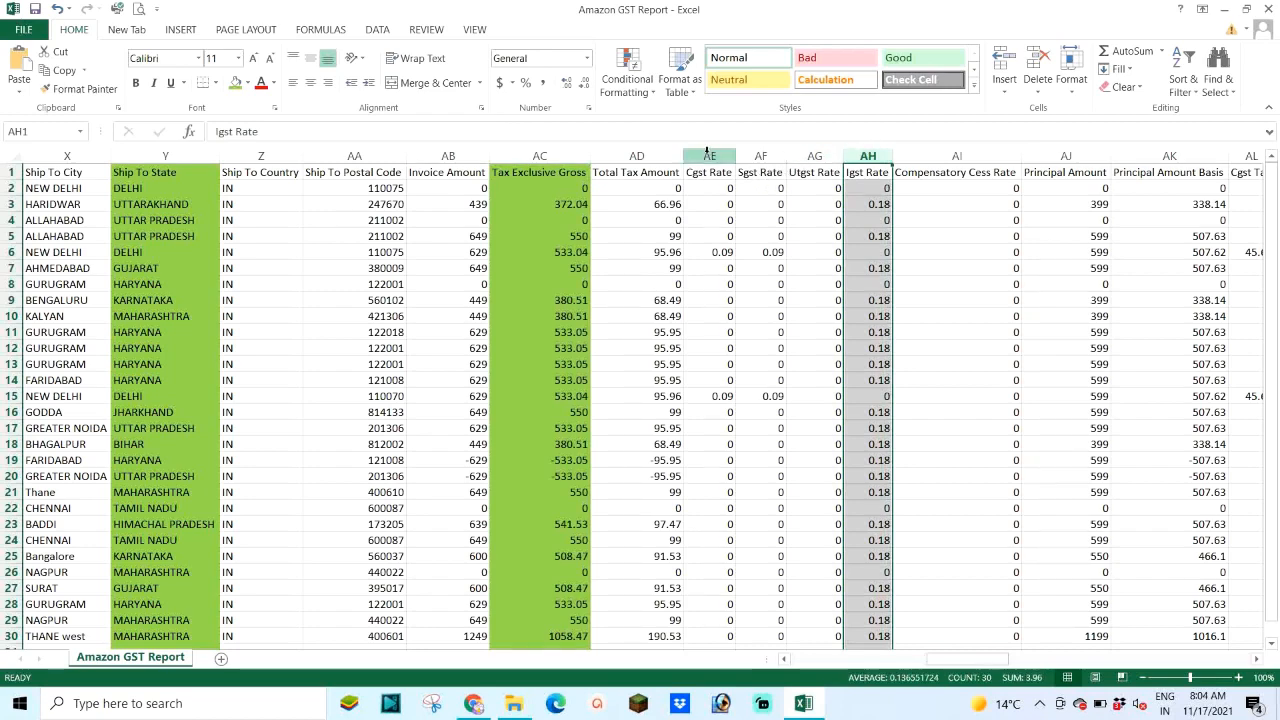
pyautogui.moveTo(709, 152); pyautogui.dragTo(760, 156)
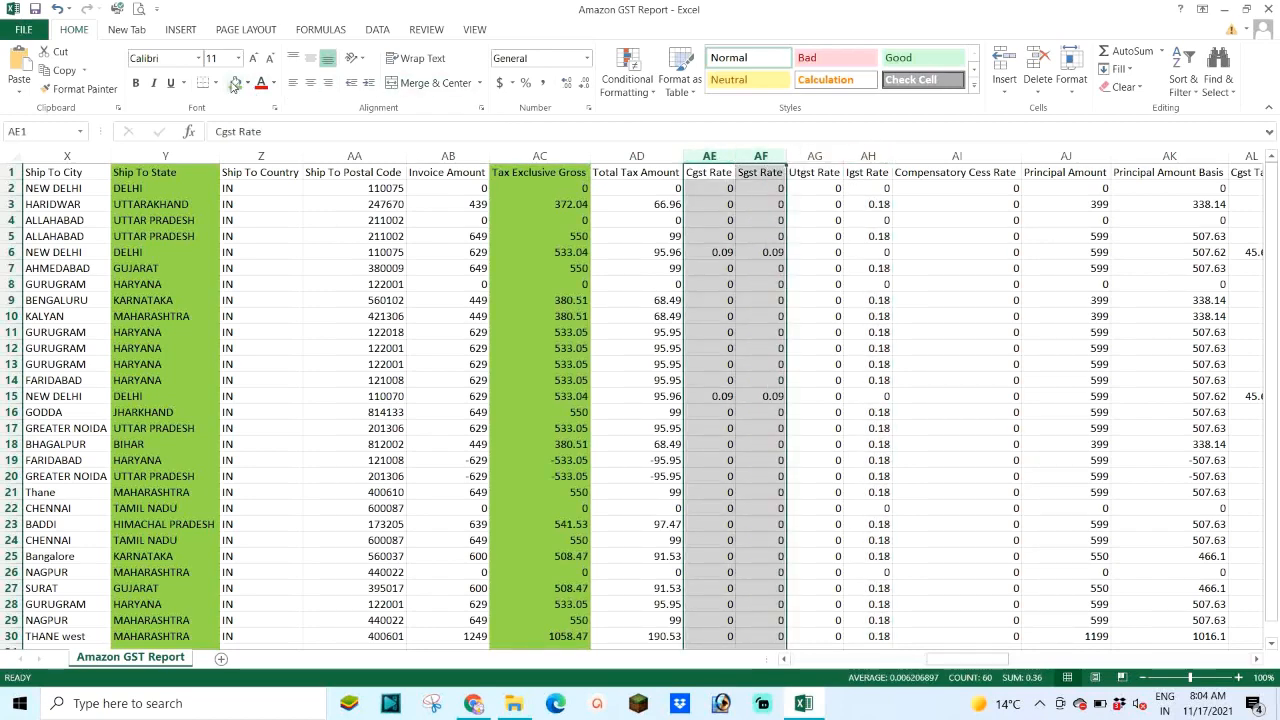
pyautogui.click(235, 84)
pyautogui.click(868, 156)
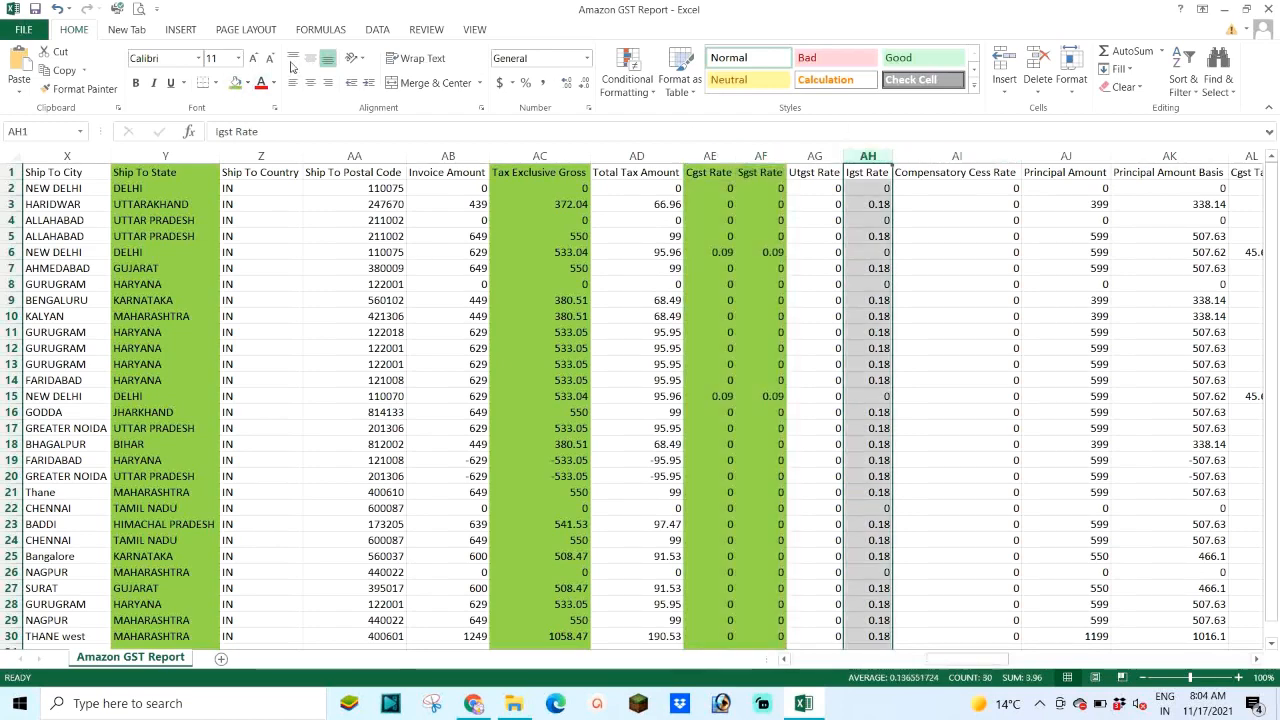
pyautogui.click(235, 84)
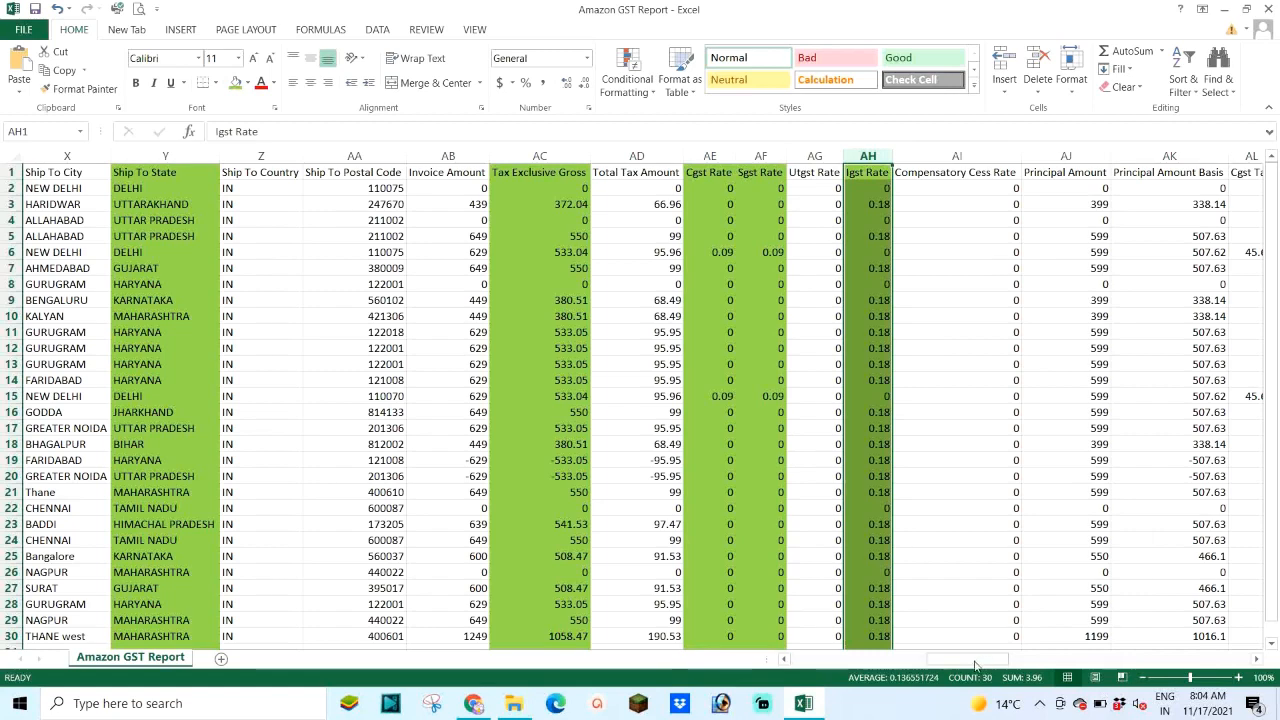
pyautogui.moveTo(980, 663); pyautogui.dragTo(1016, 663)
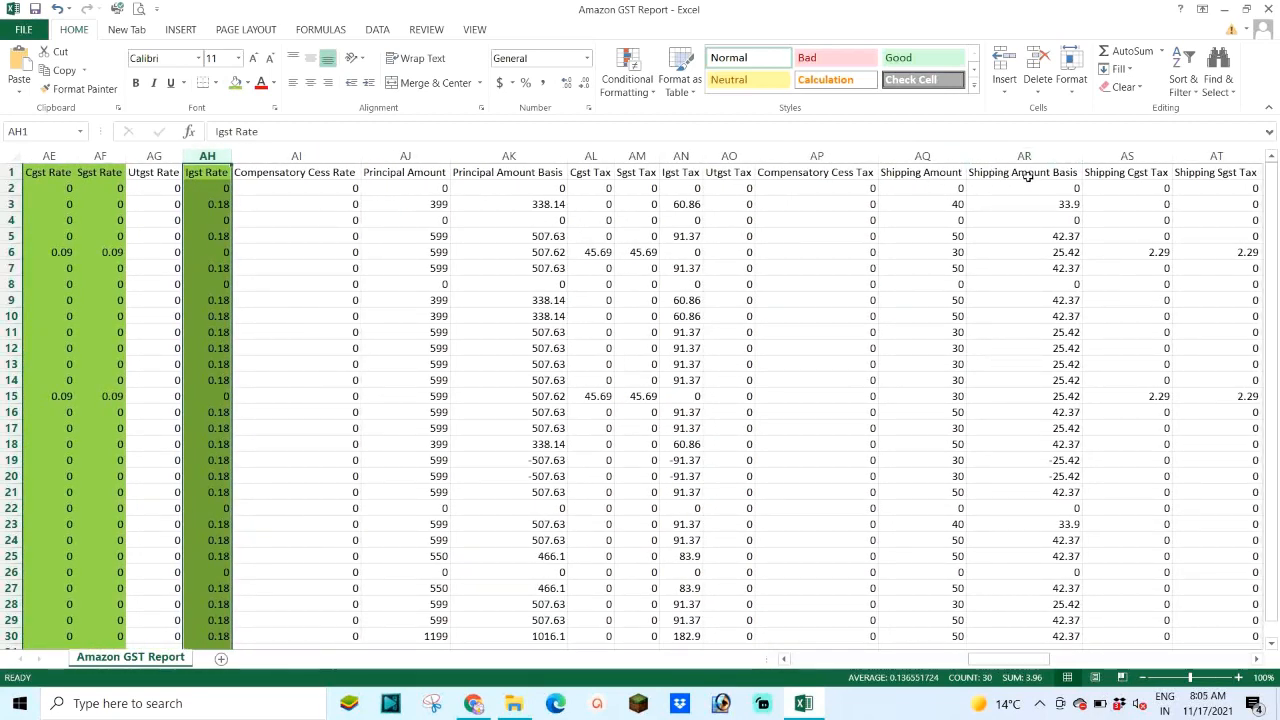
# Step: Apply green fill to columns AR (Shipping Amount Basis), AS:AT and AV (shipping tax columns)
pyautogui.click(938, 205)
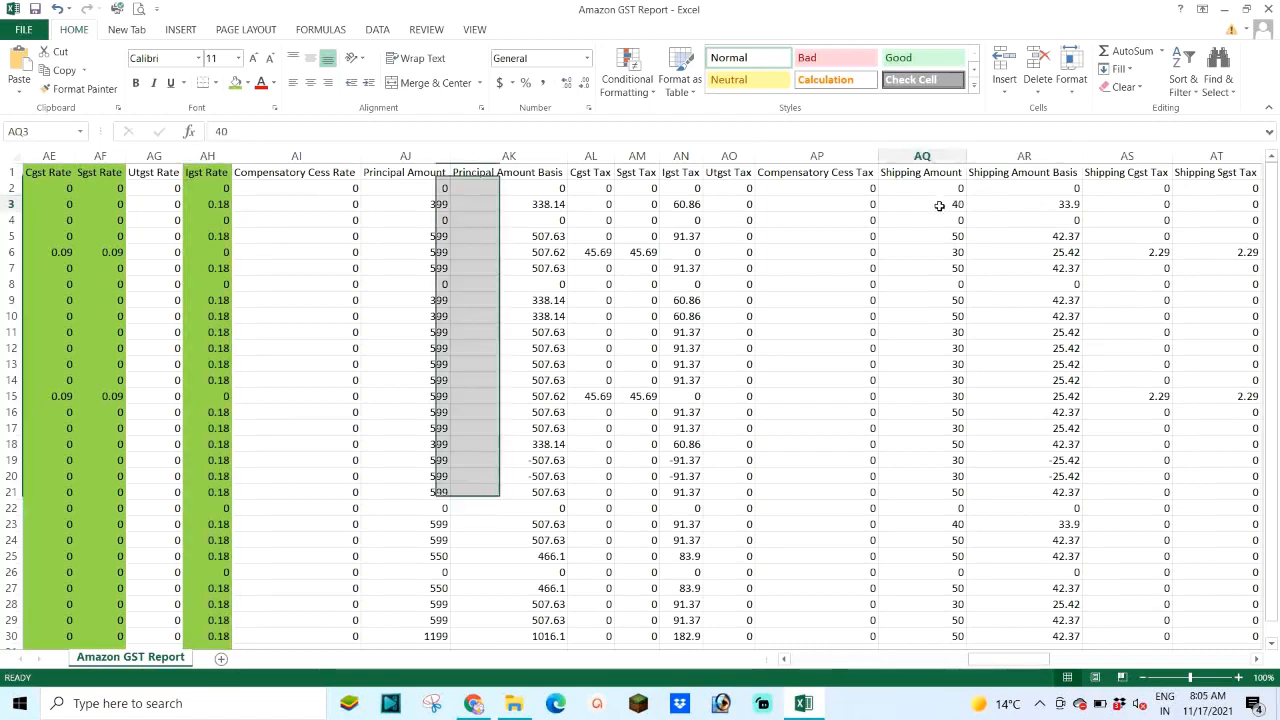
pyautogui.click(1024, 155)
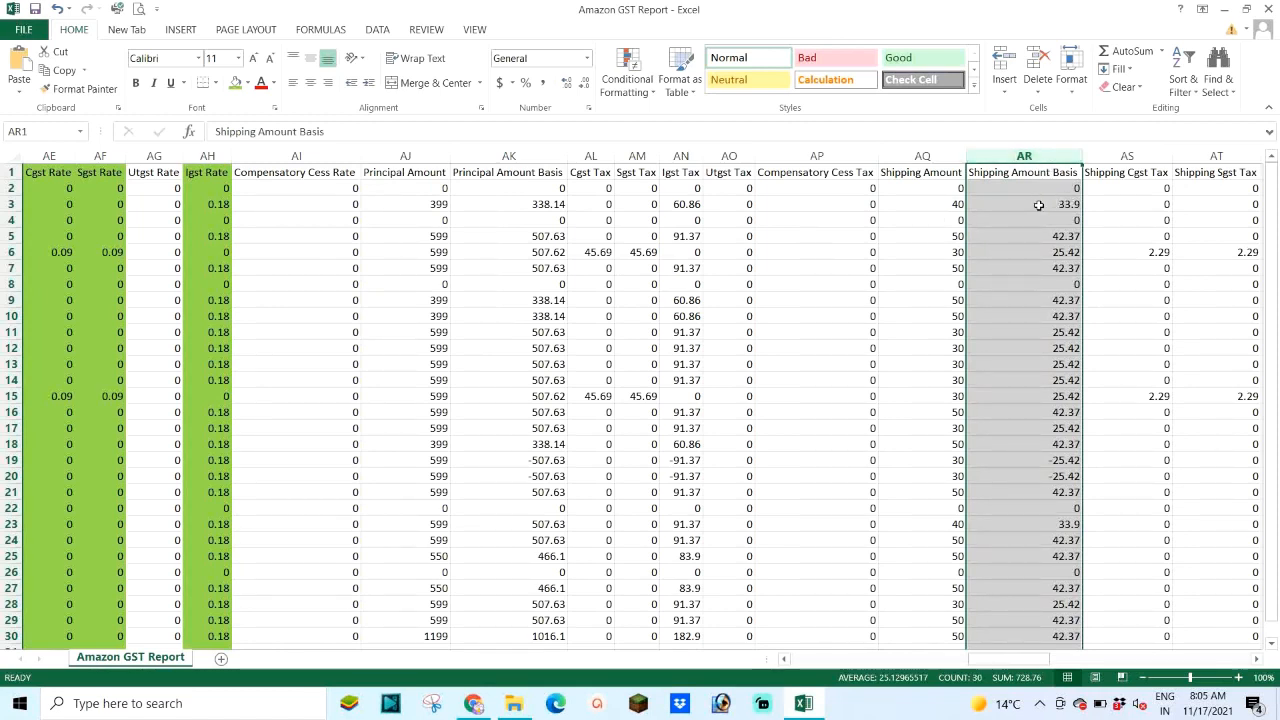
pyautogui.click(236, 82)
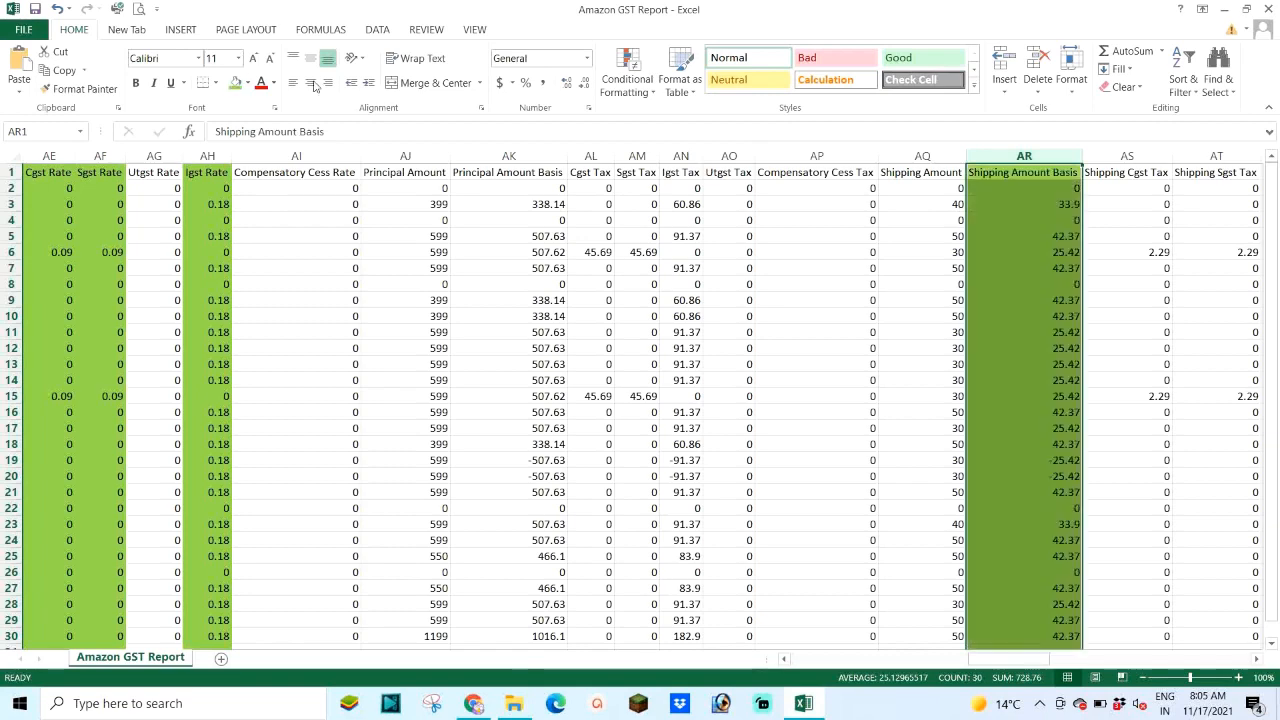
pyautogui.click(1131, 154)
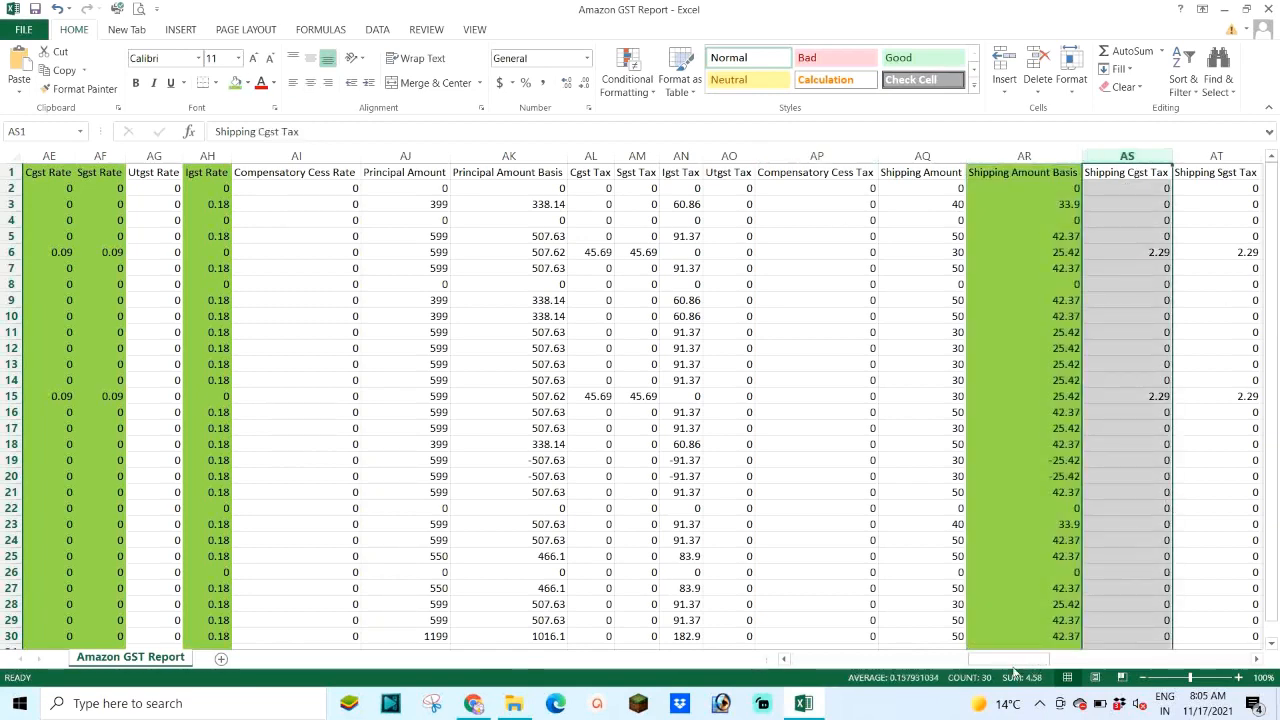
pyautogui.moveTo(1024, 668); pyautogui.dragTo(1052, 665)
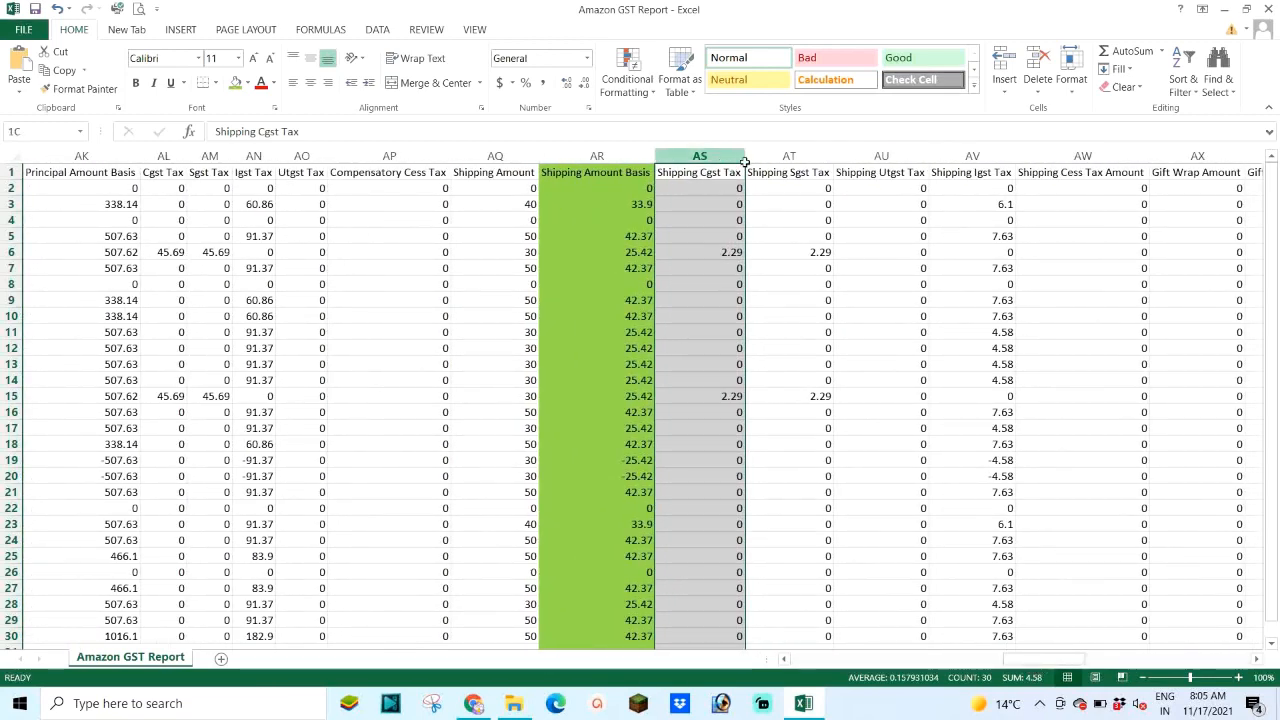
pyautogui.moveTo(745, 162)
pyautogui.mouseDown()
pyautogui.moveTo(780, 168)
pyautogui.moveTo(757, 177)
pyautogui.mouseUp()
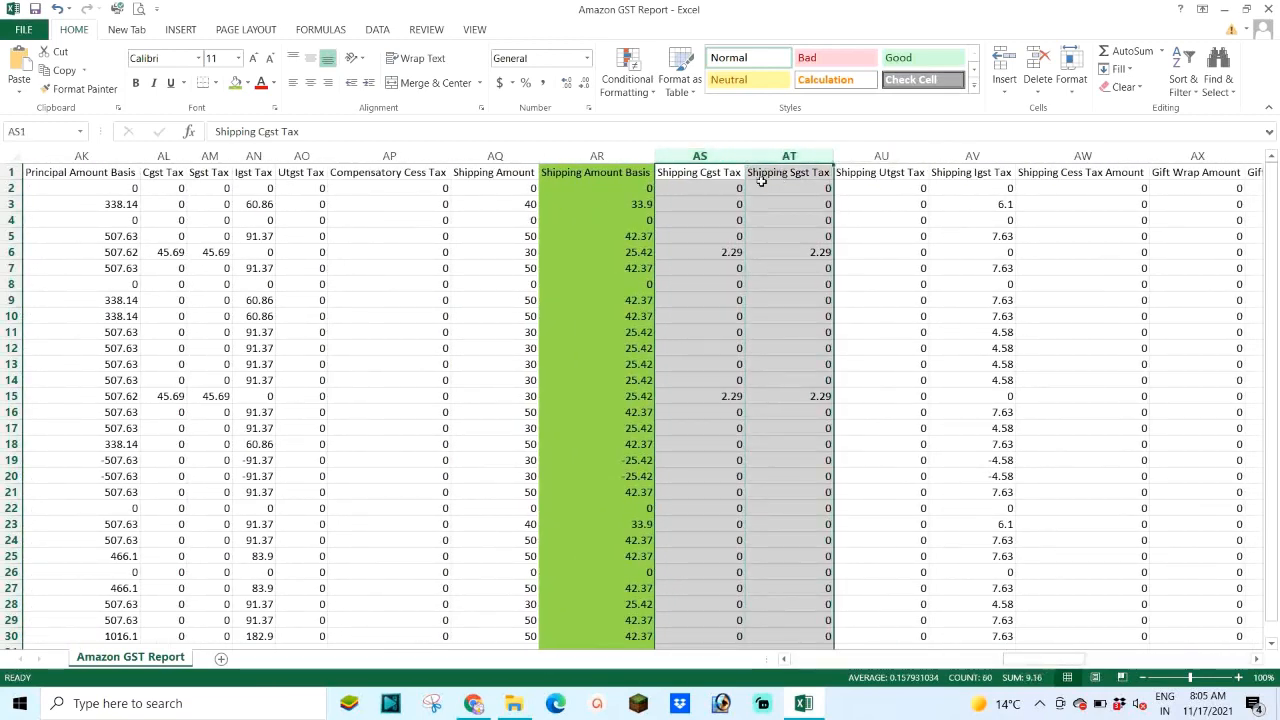
pyautogui.click(236, 86)
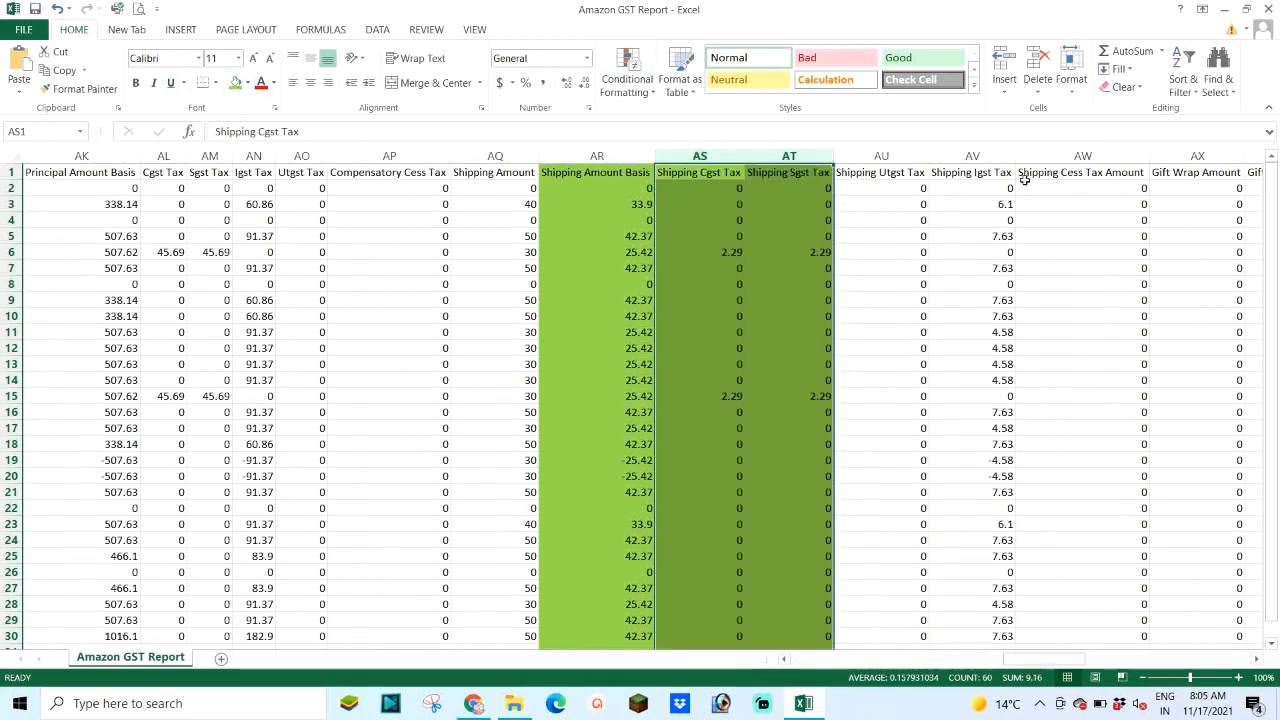
pyautogui.click(975, 156)
pyautogui.click(236, 83)
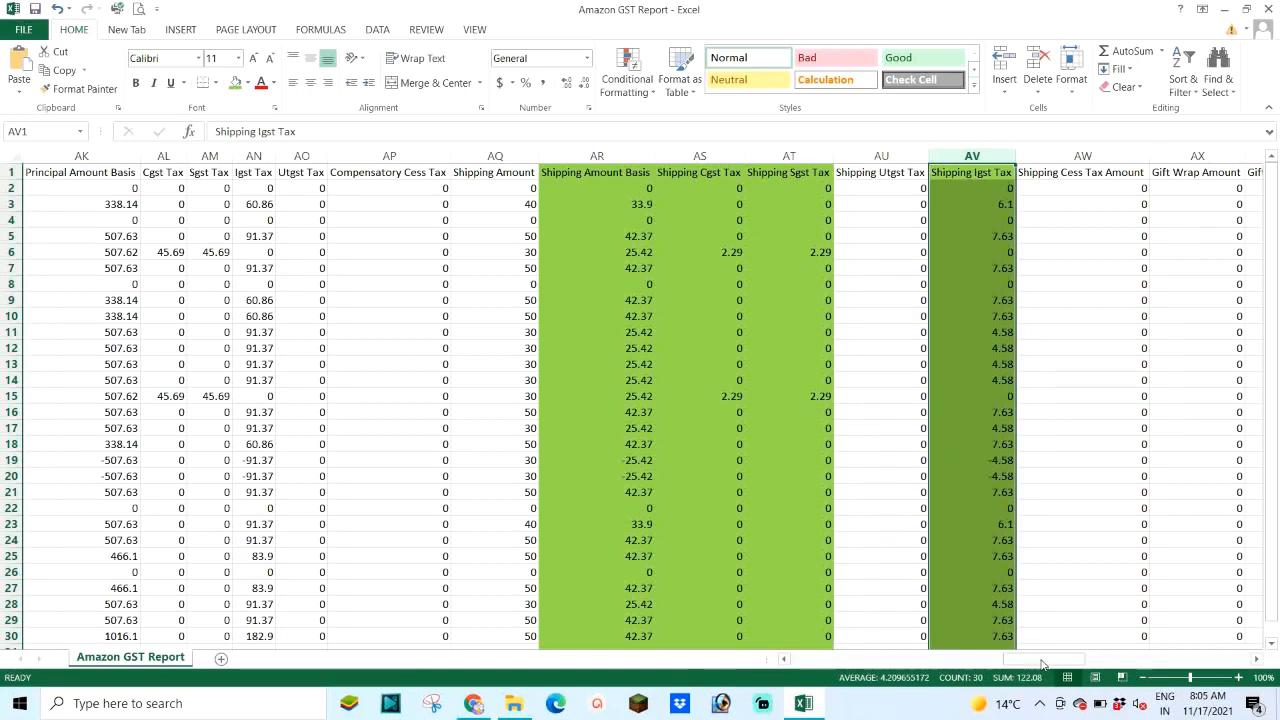
pyautogui.click(623, 206)
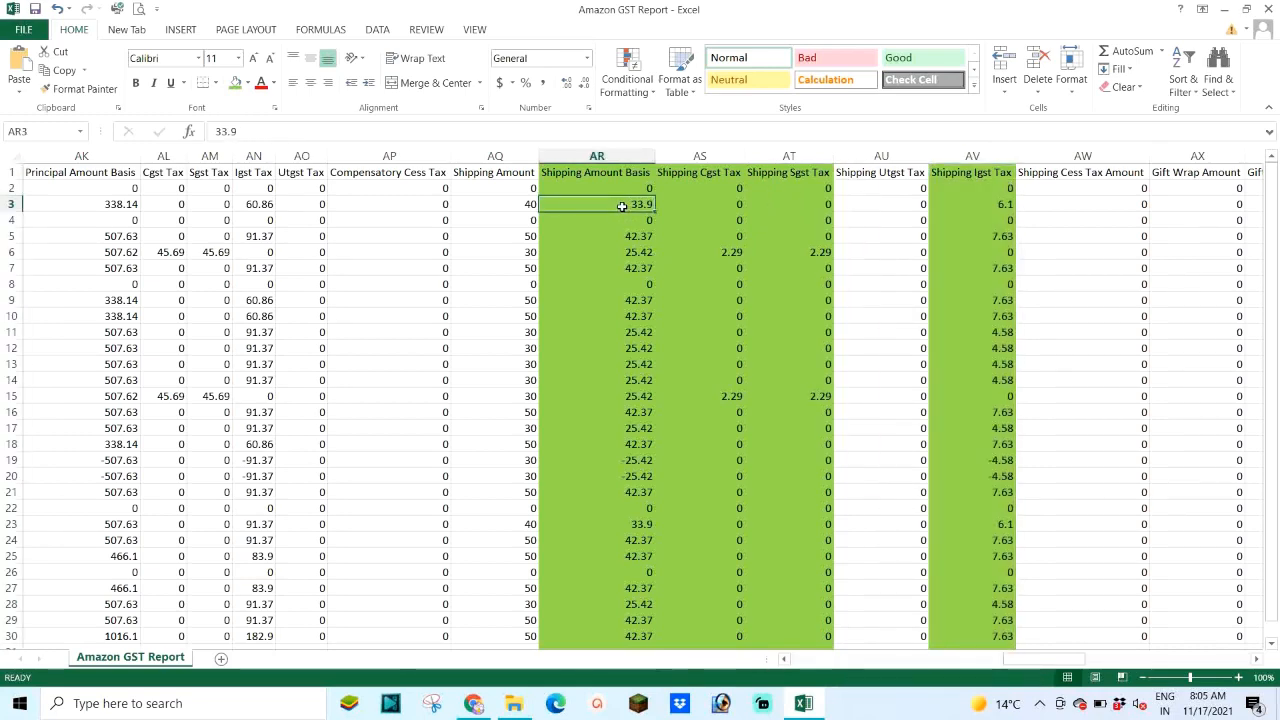
pyautogui.moveTo(1030, 663); pyautogui.dragTo(960, 664)
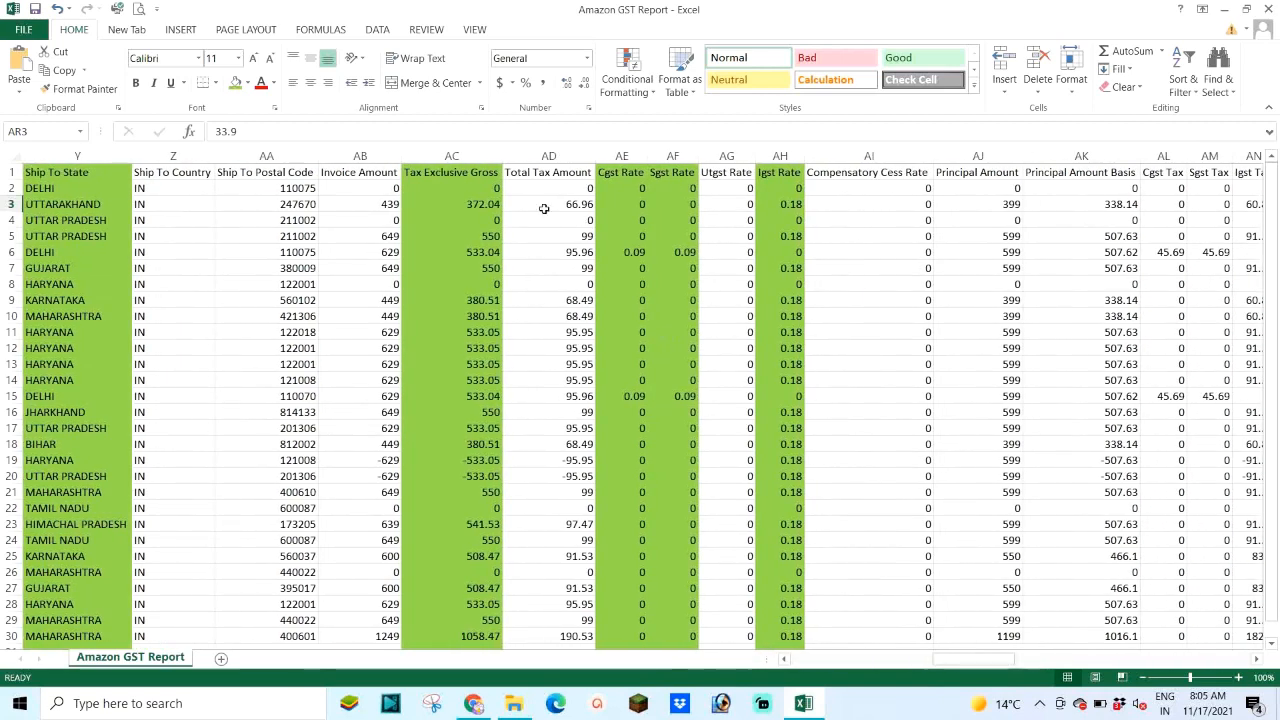
pyautogui.click(463, 205)
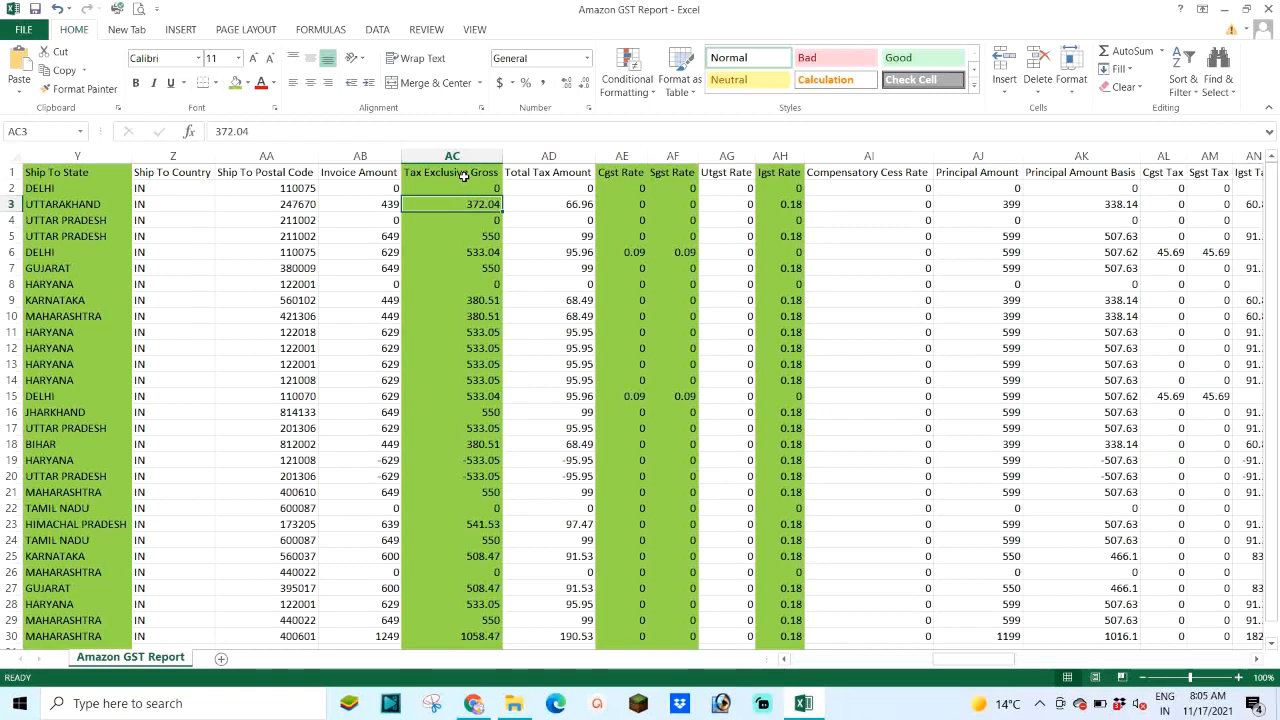
# Step: Check the IGST rate in cell AH3, then close the workbook without saving
pyautogui.click(778, 205)
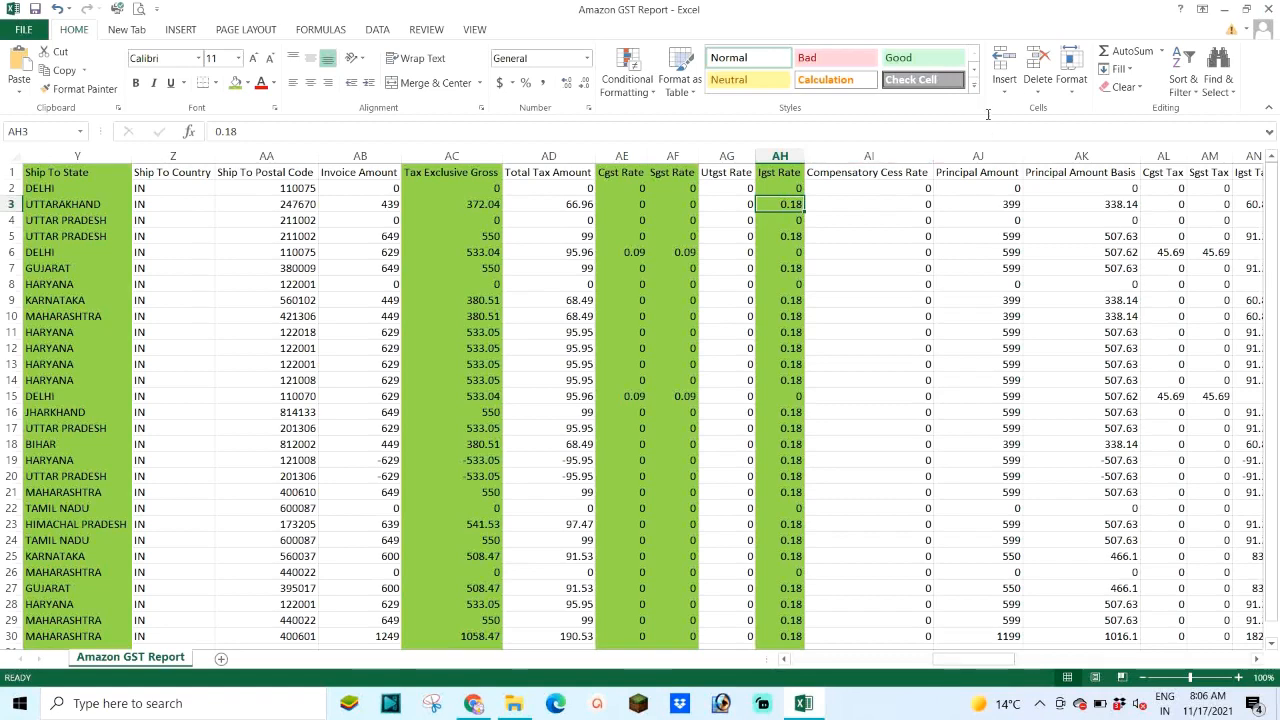
pyautogui.click(1268, 9)
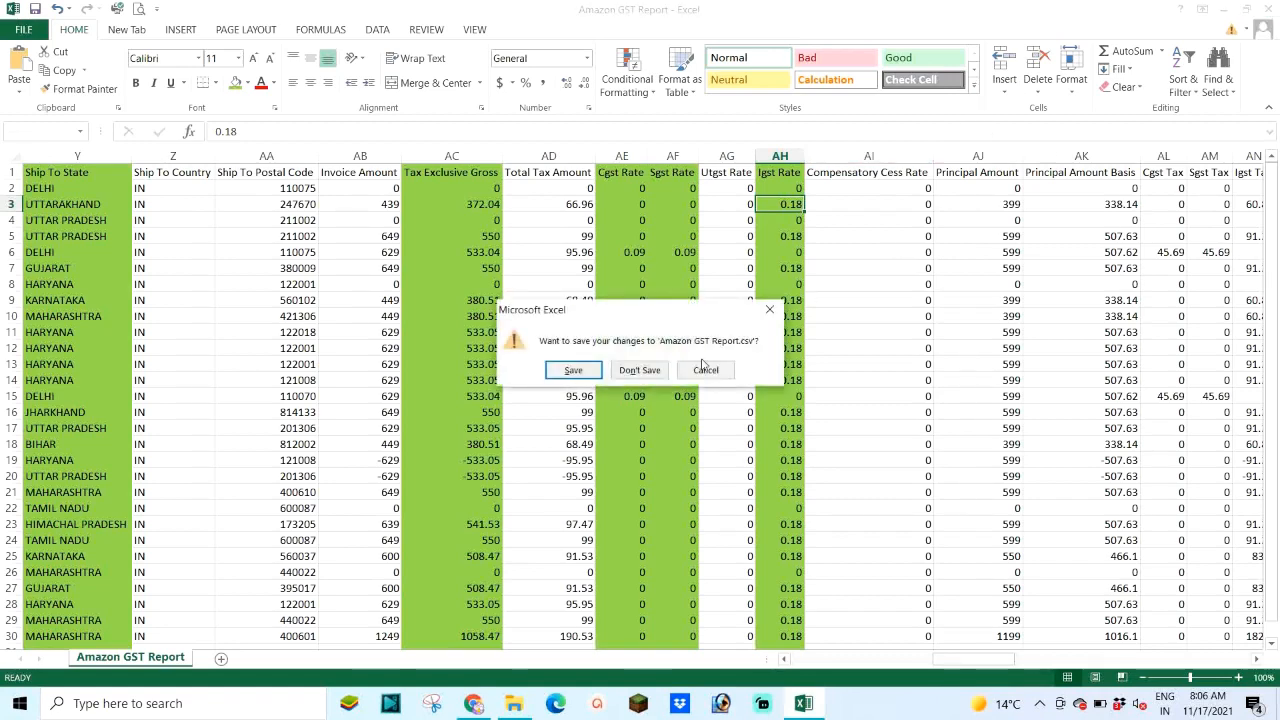
pyautogui.click(637, 370)
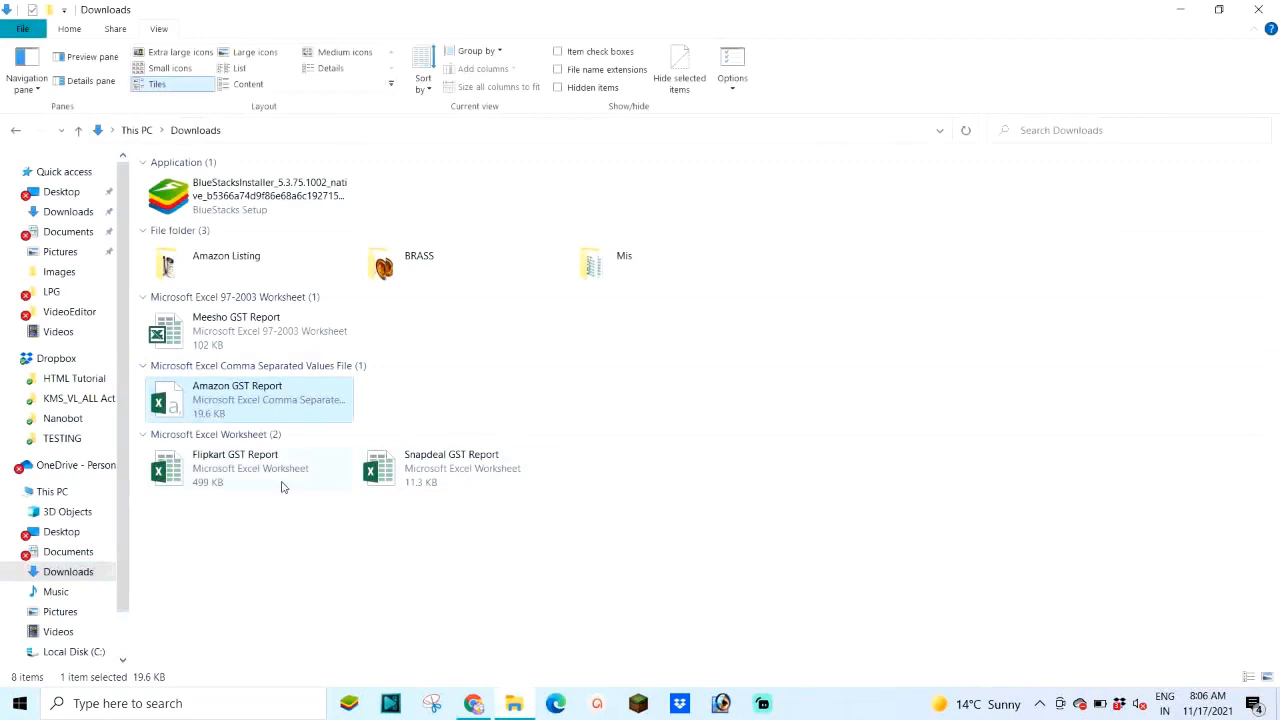
pyautogui.doubleClick(222, 481)
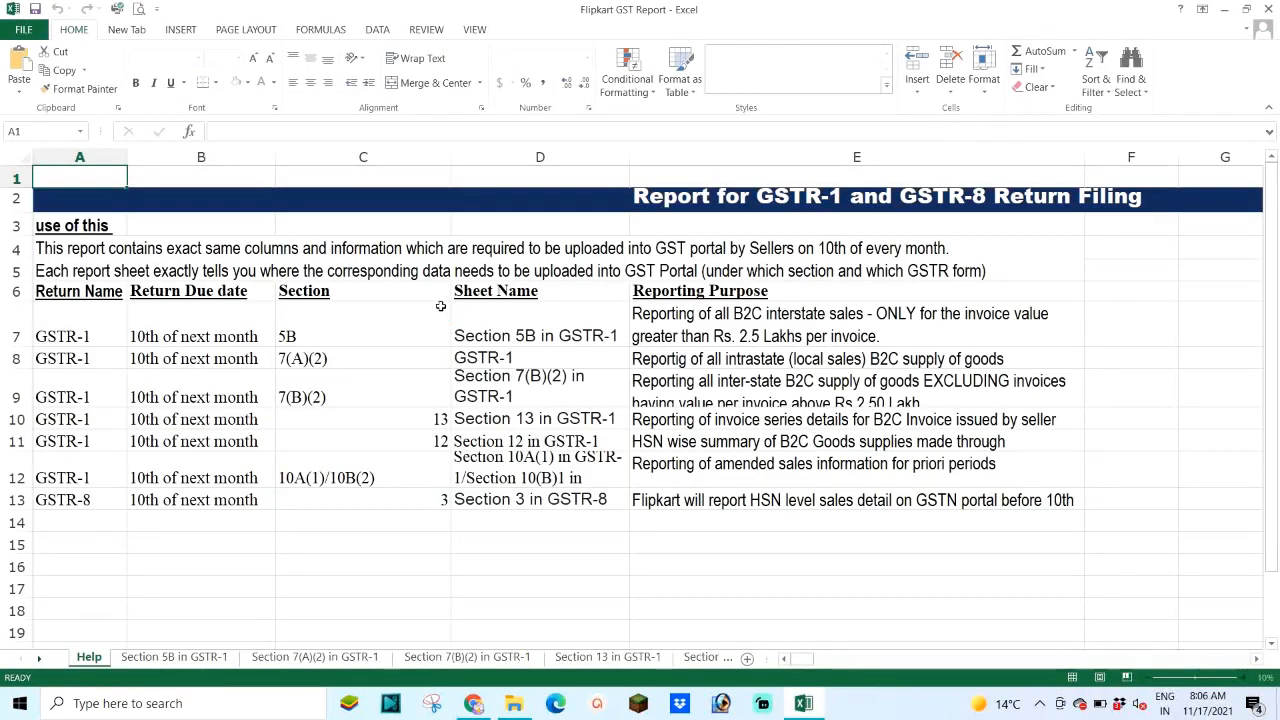
pyautogui.click(445, 657)
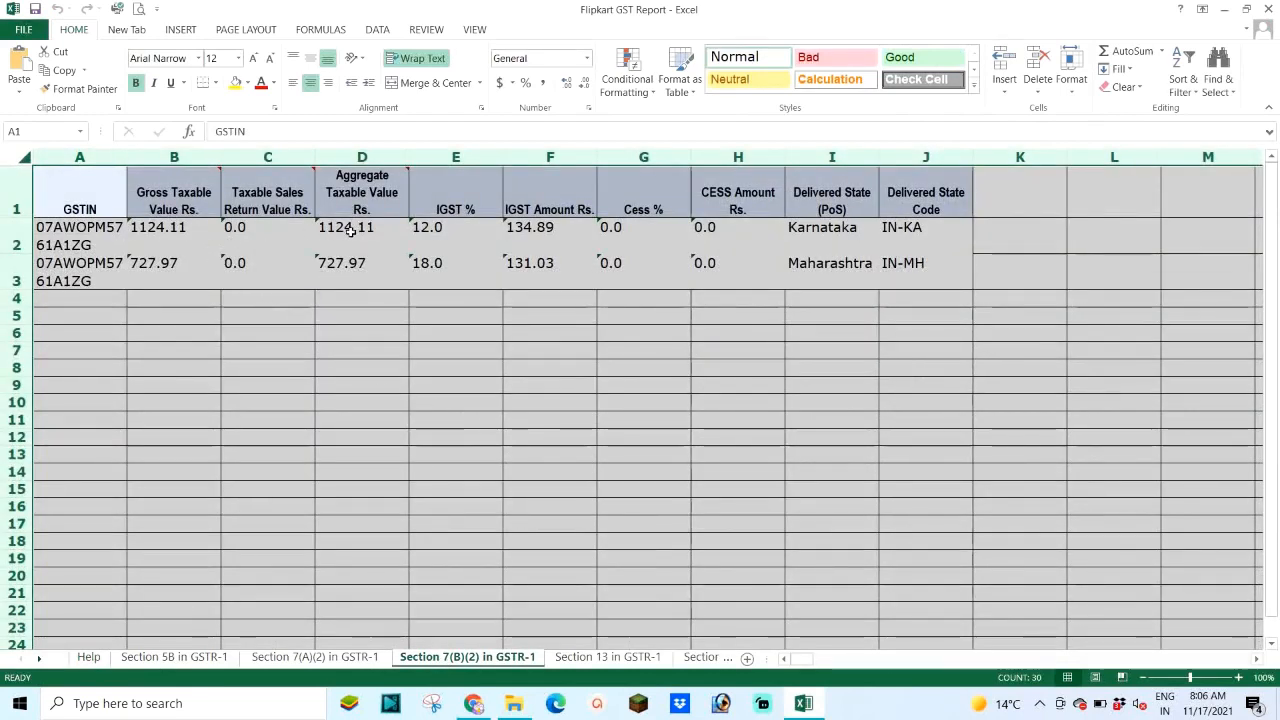
pyautogui.moveTo(370, 192); pyautogui.dragTo(420, 295)
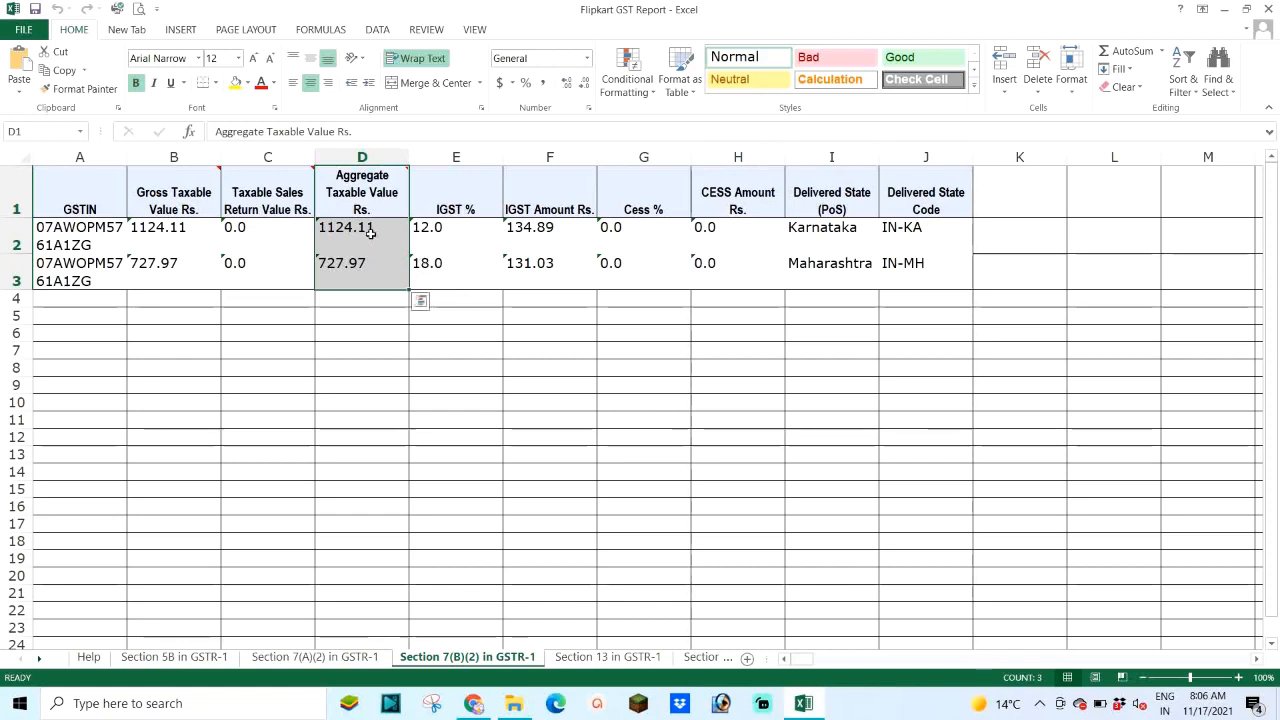
pyautogui.moveTo(452, 228); pyautogui.dragTo(460, 270)
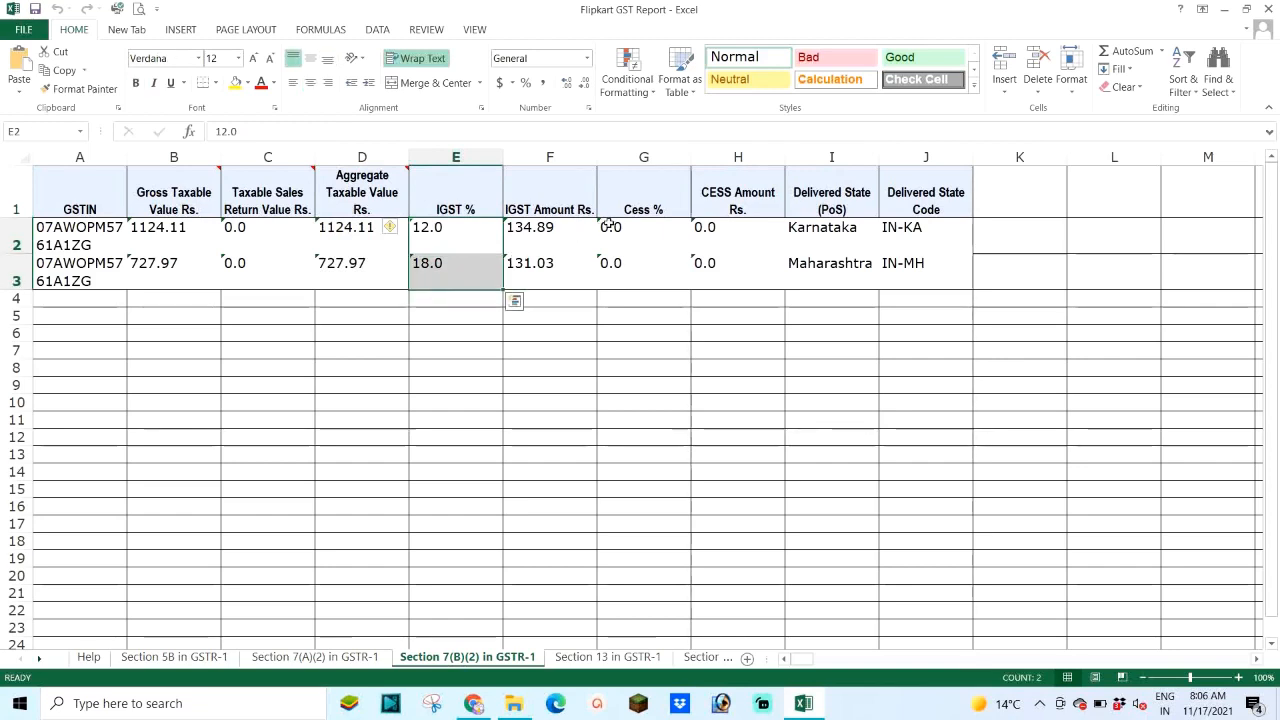
pyautogui.click(300, 659)
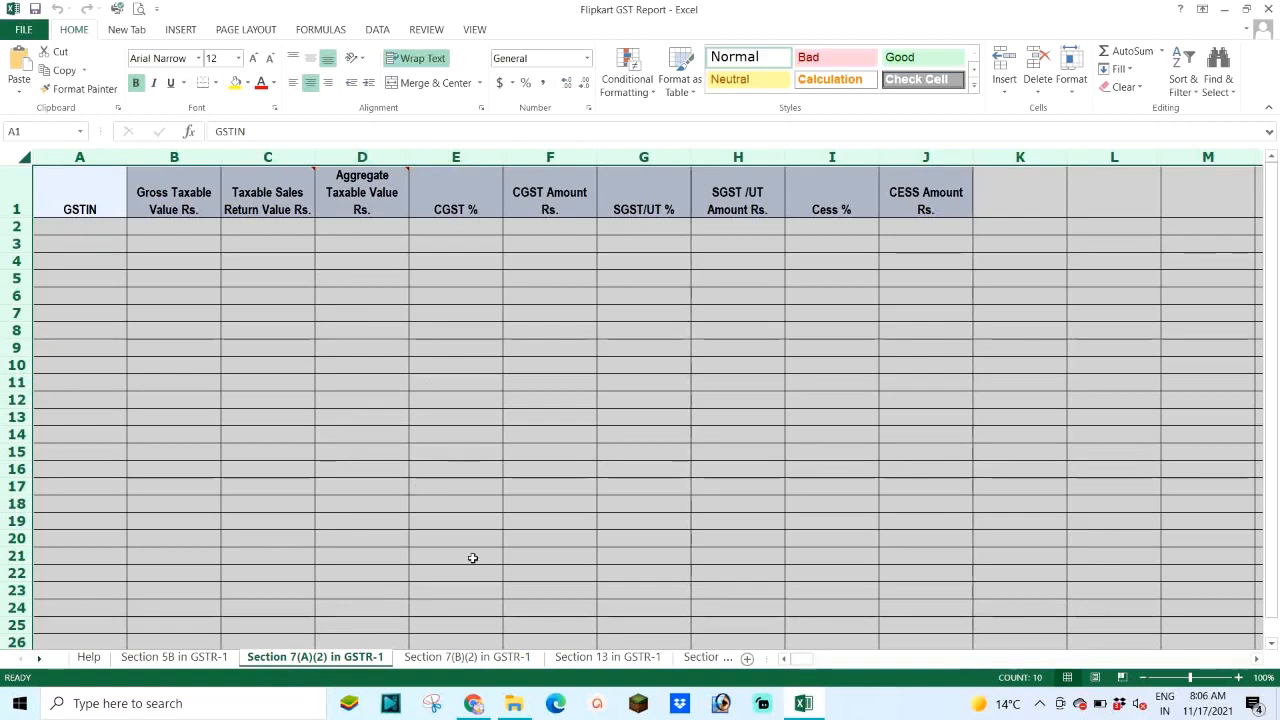
pyautogui.click(455, 659)
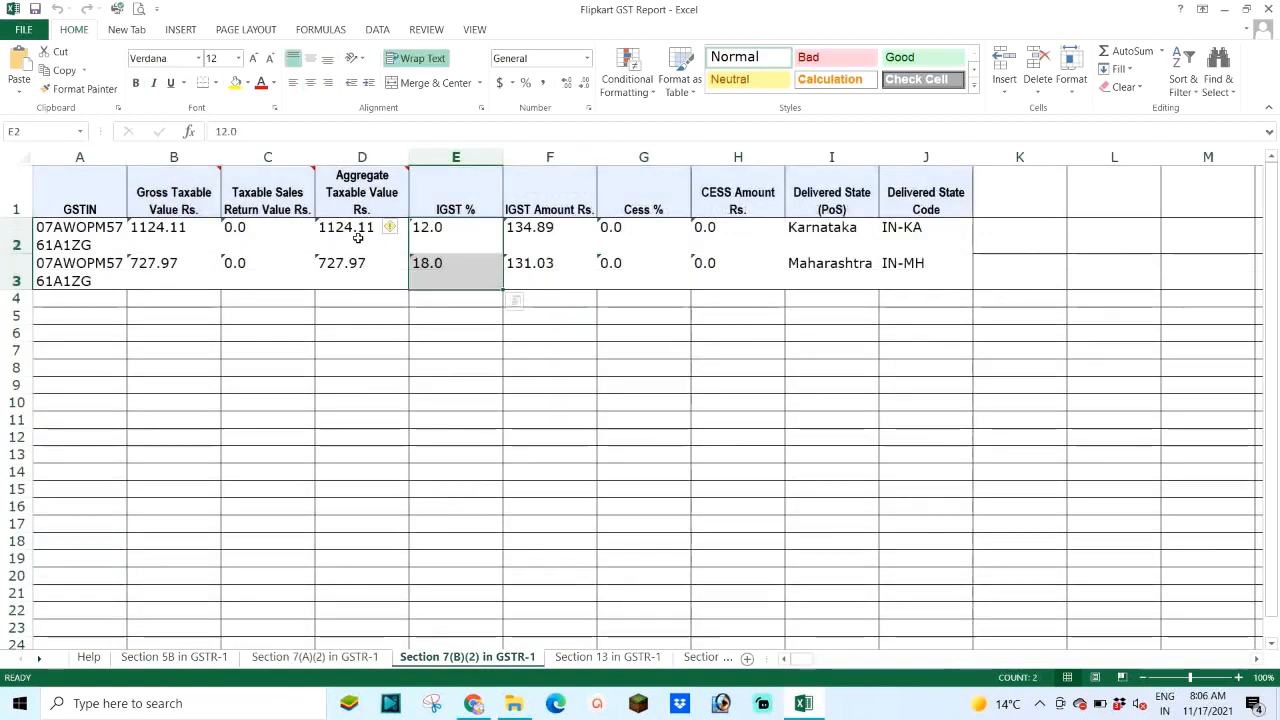
pyautogui.moveTo(352, 227); pyautogui.dragTo(362, 263)
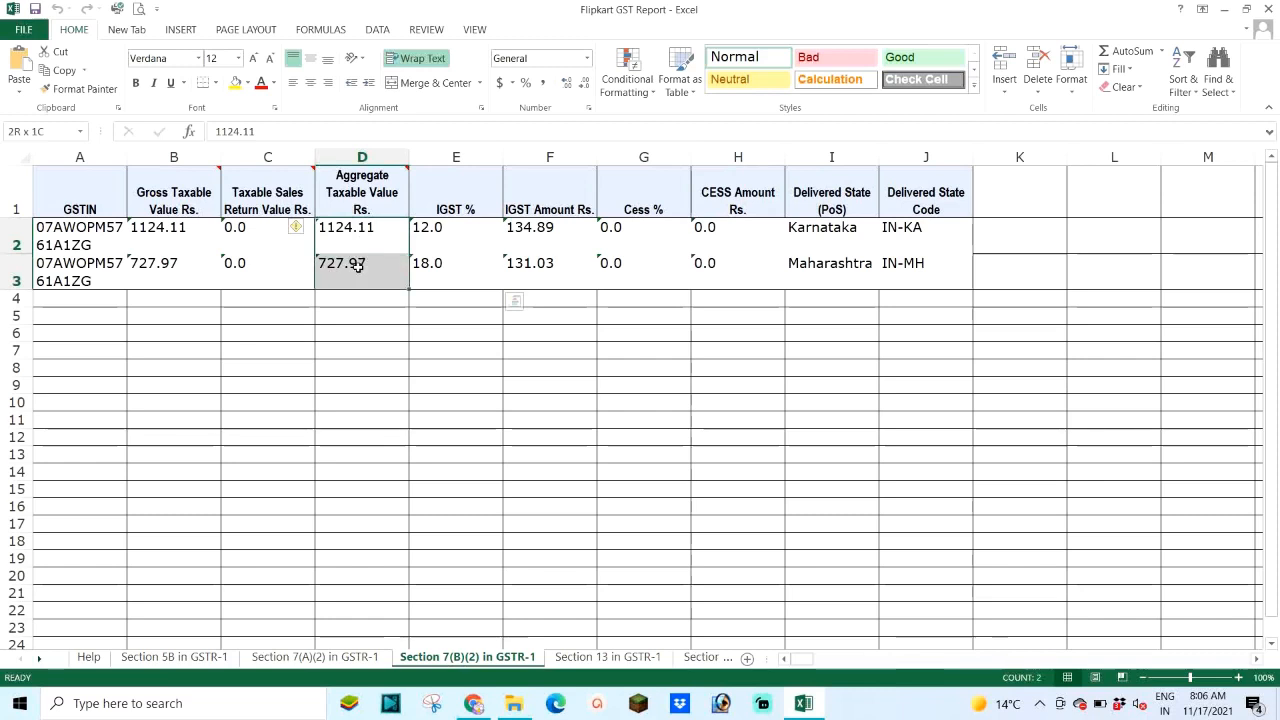
pyautogui.click(458, 226)
pyautogui.moveTo(483, 267); pyautogui.dragTo(488, 278)
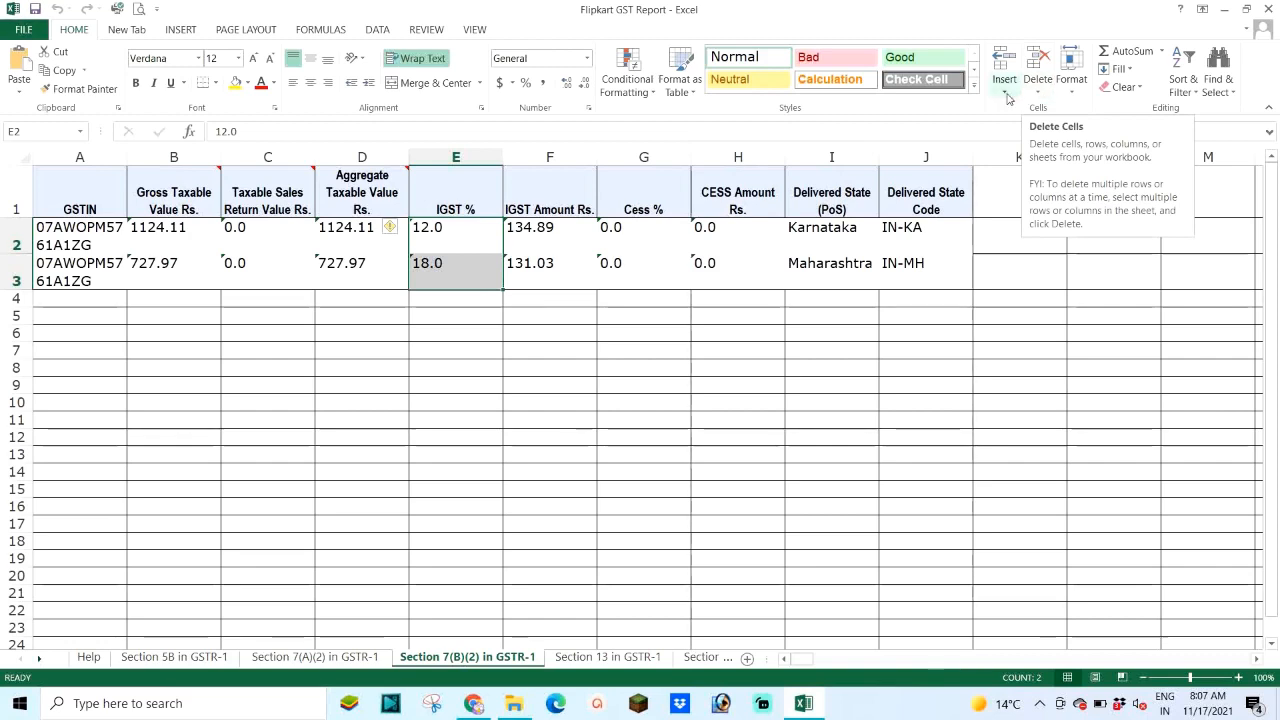
pyautogui.click(1270, 9)
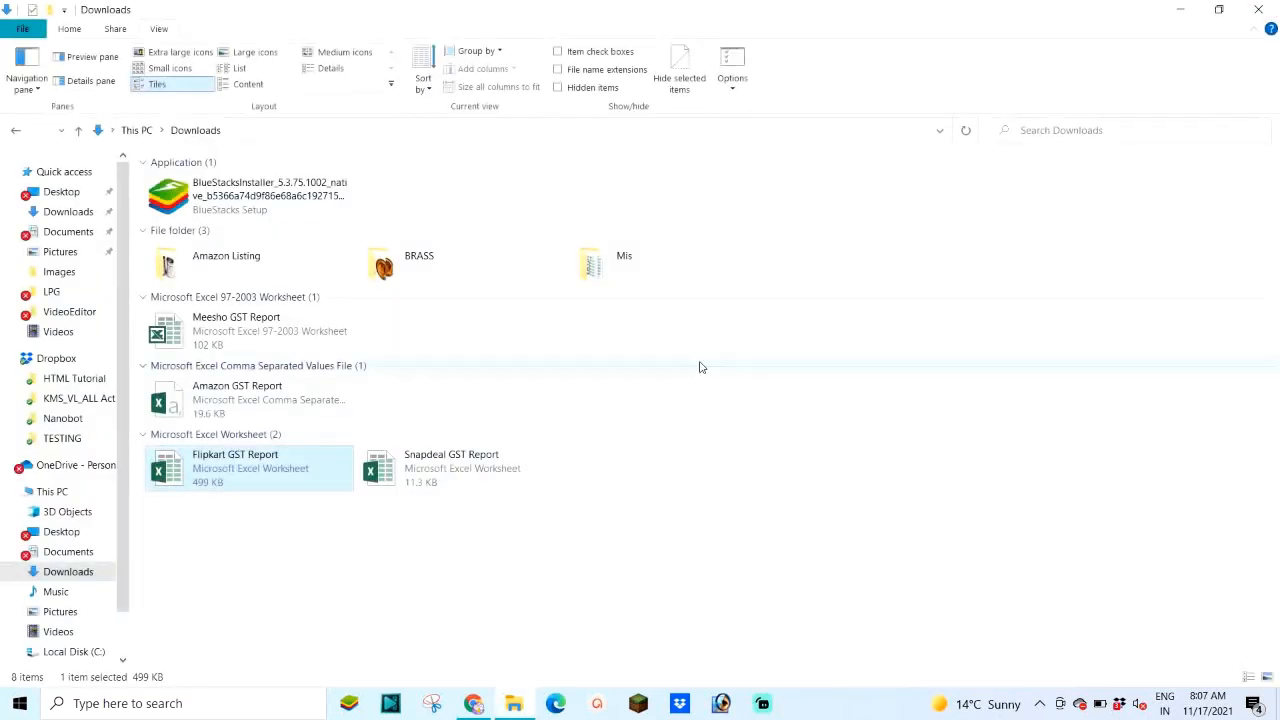
pyautogui.click(446, 470)
pyautogui.doubleClick(446, 470)
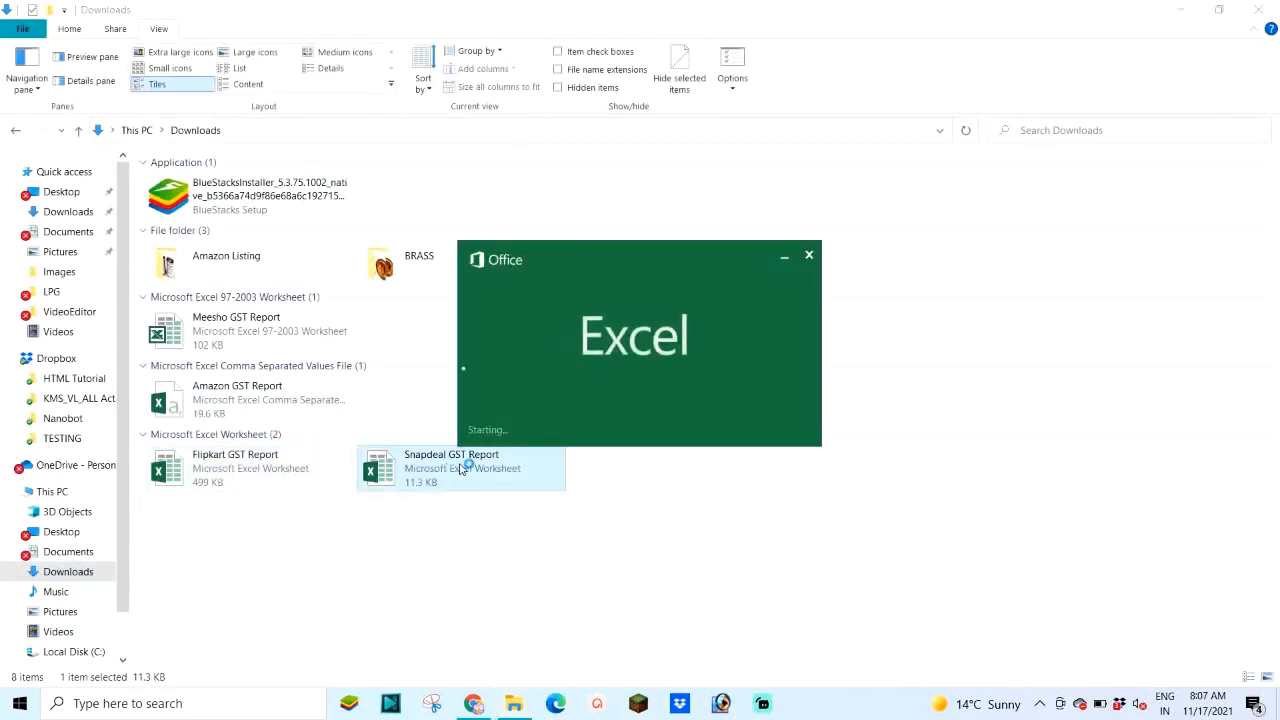
pyautogui.click(432, 660)
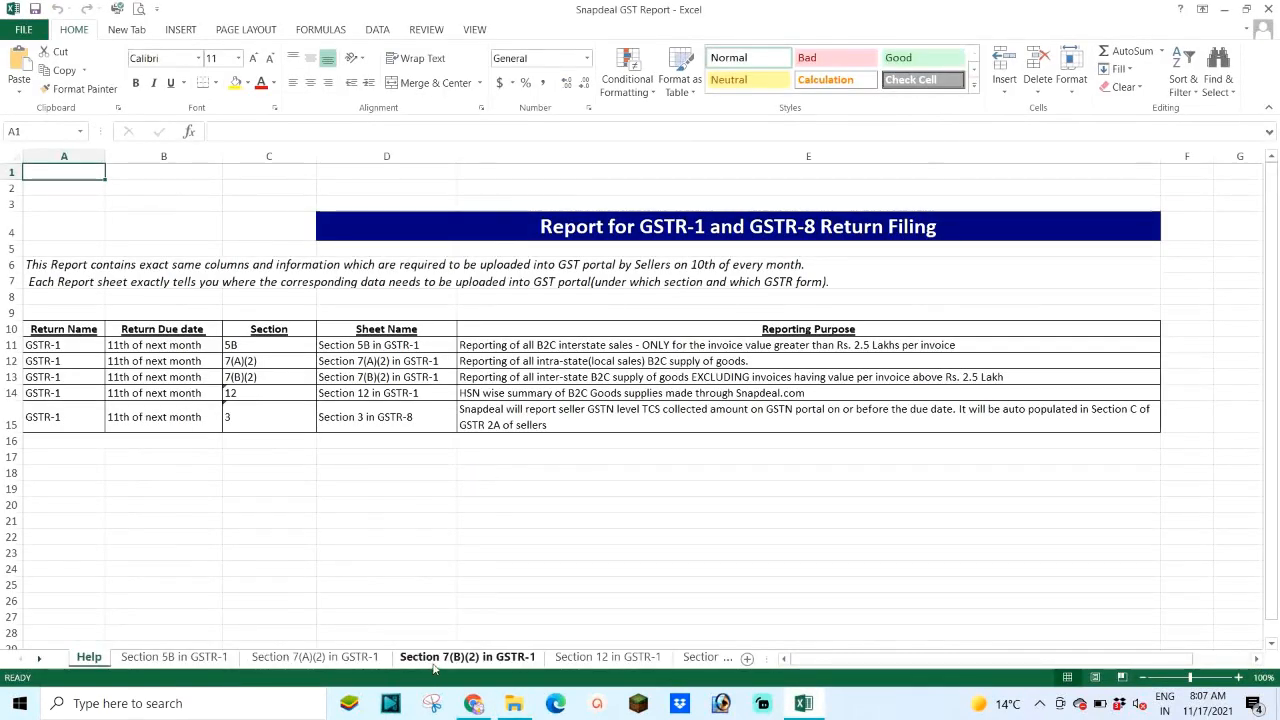
pyautogui.click(14, 156)
pyautogui.doubleClick(77, 156)
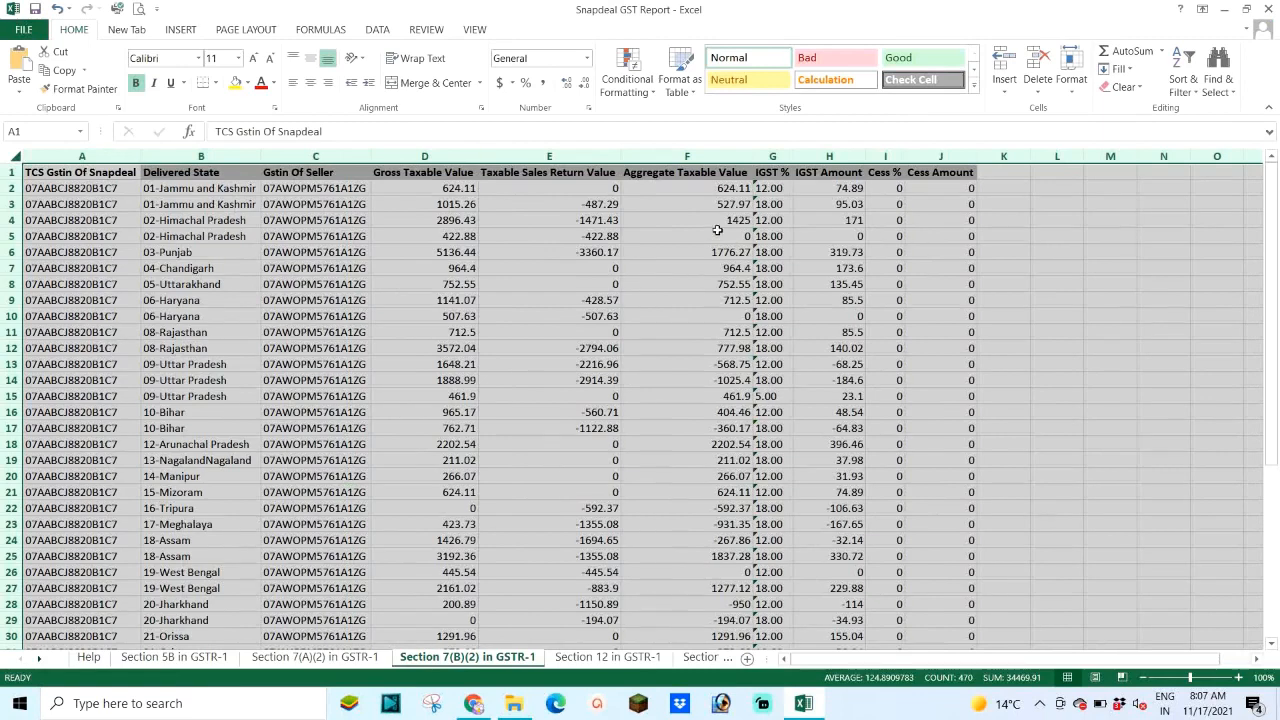
pyautogui.click(685, 156)
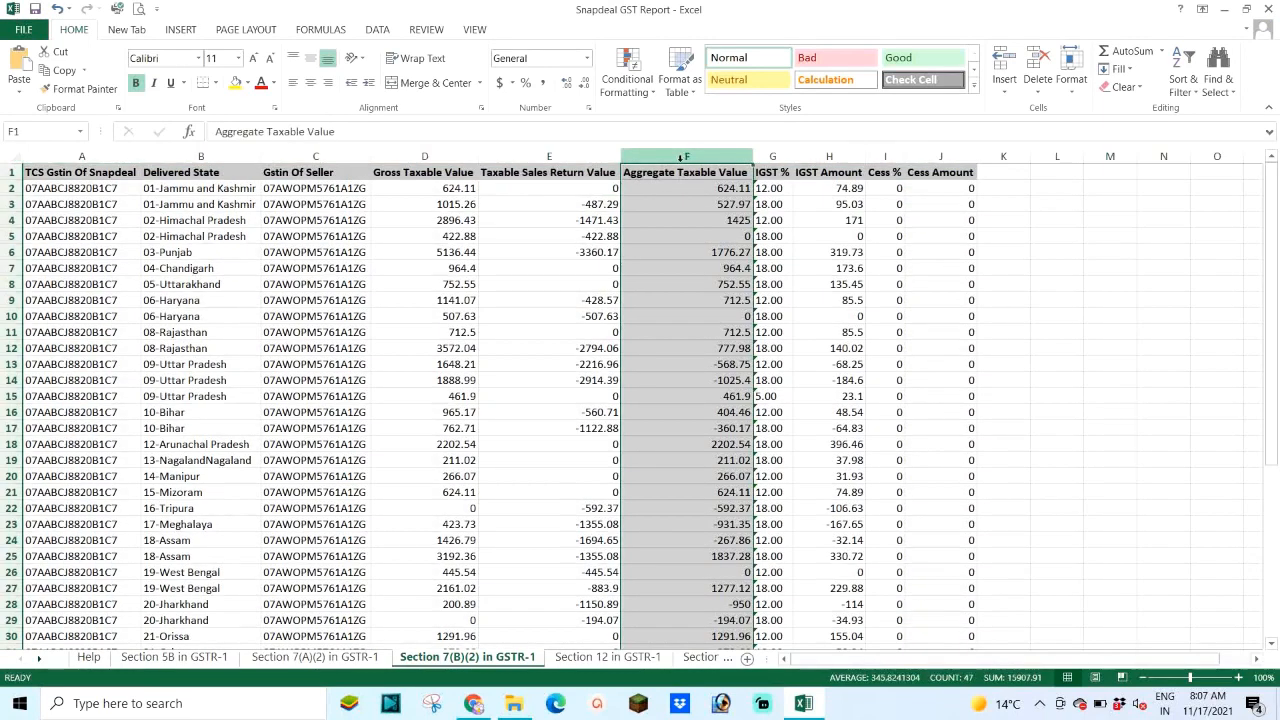
pyautogui.click(235, 83)
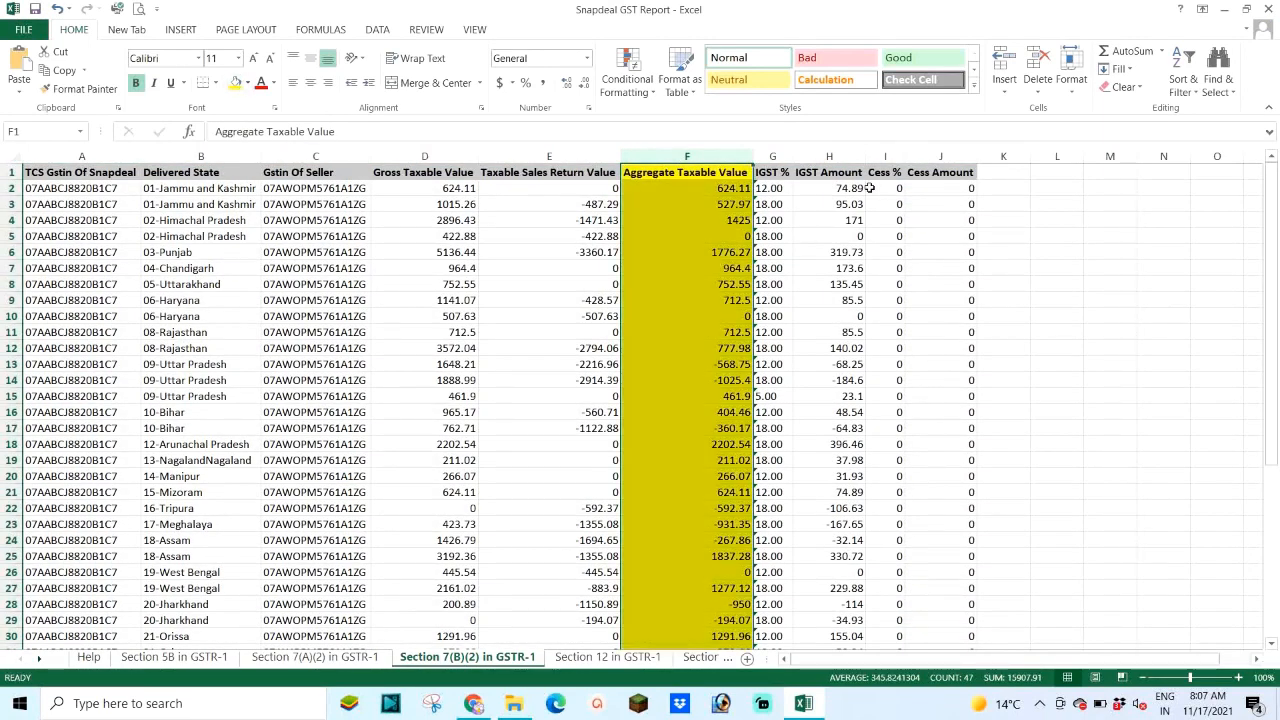
pyautogui.click(772, 156)
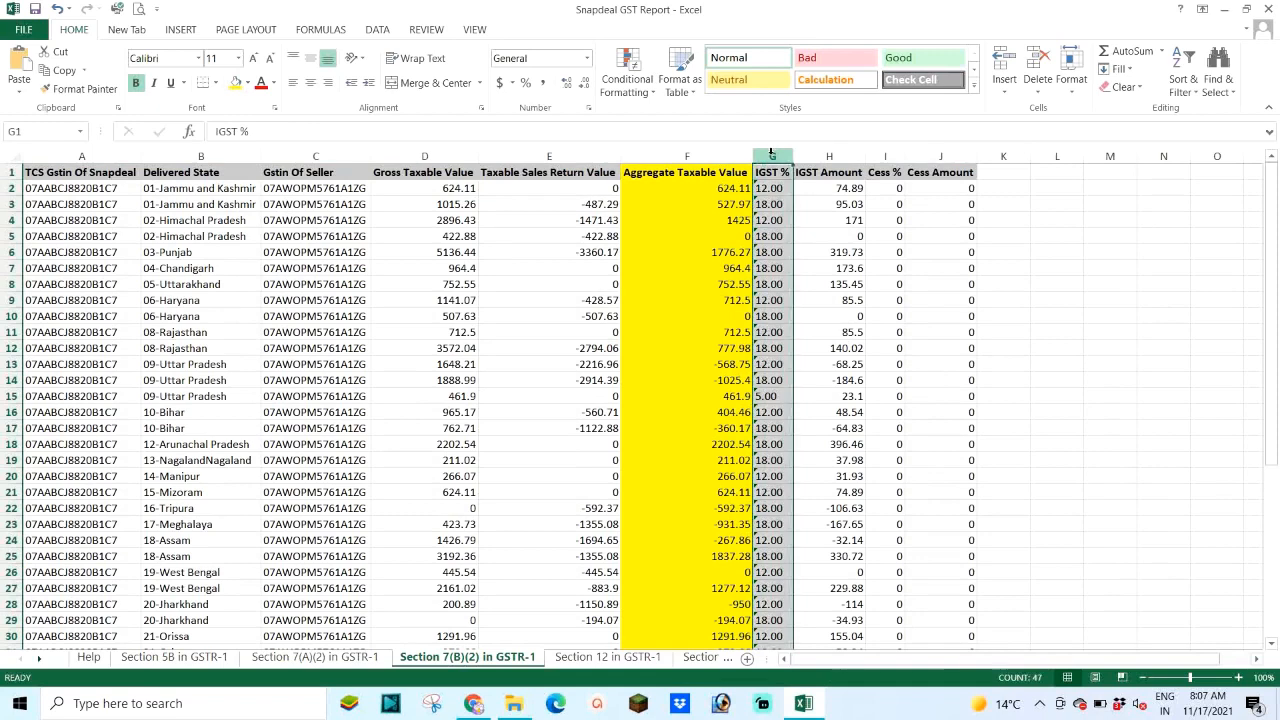
pyautogui.click(235, 83)
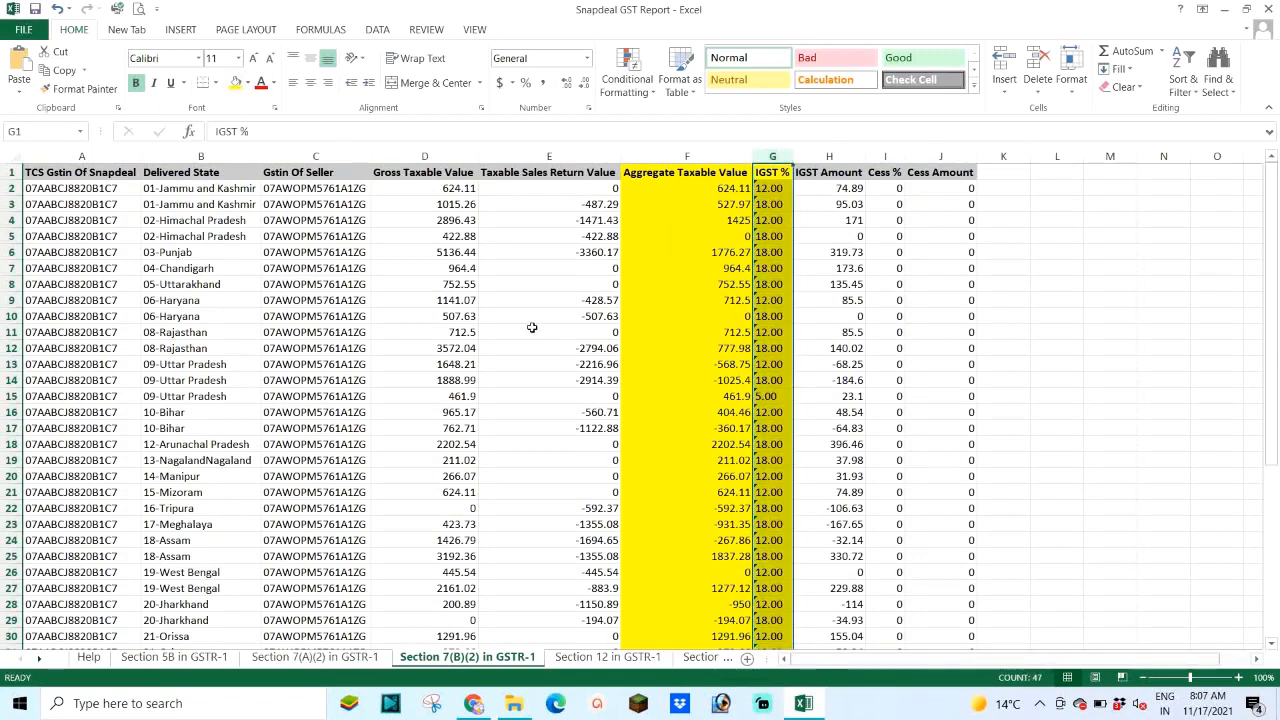
pyautogui.scroll(-4, 600, 375)
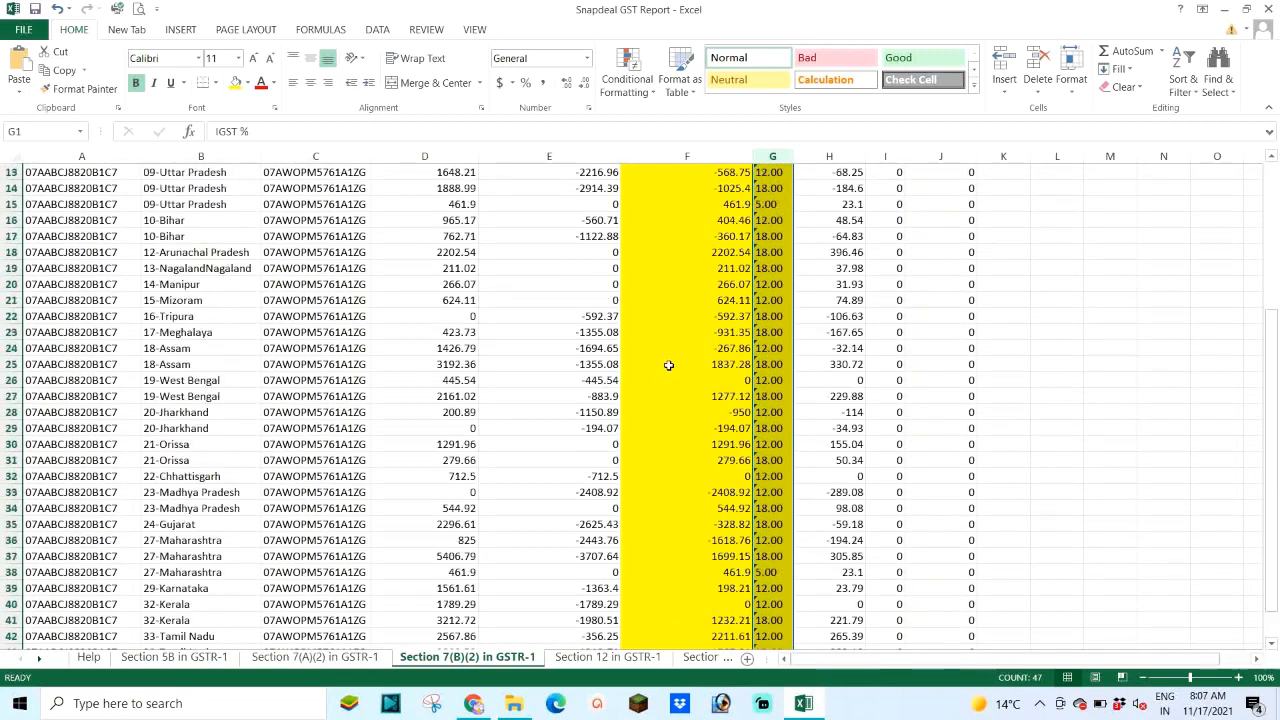
pyautogui.scroll(4, 668, 365)
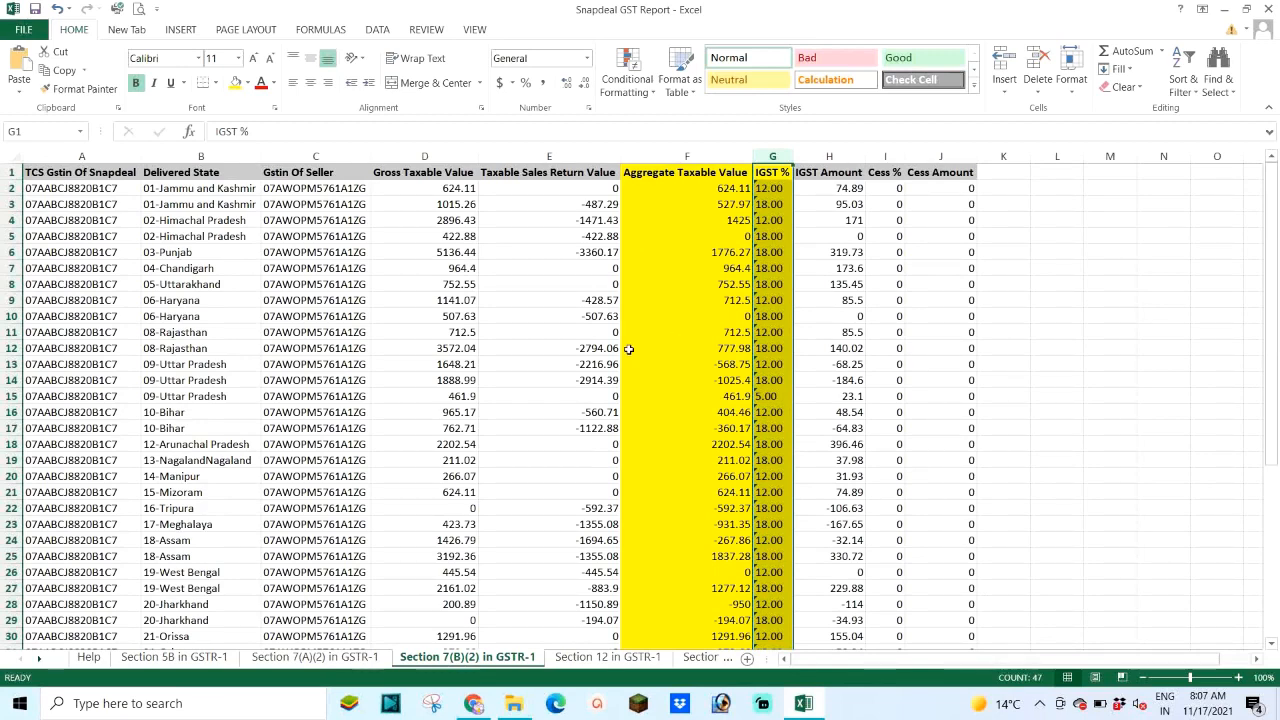
pyautogui.click(1270, 9)
pyautogui.click(640, 369)
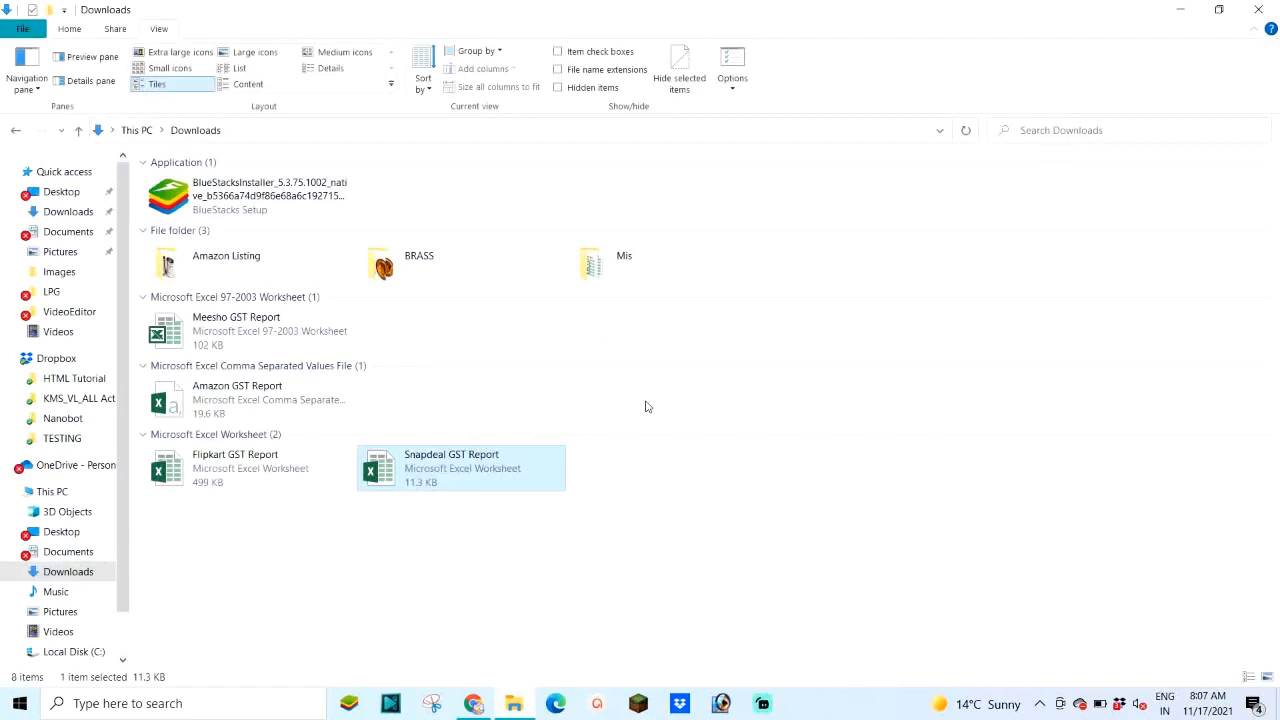
# Step: Switch to the other Google account in a new browser tab
pyautogui.click(472, 703)
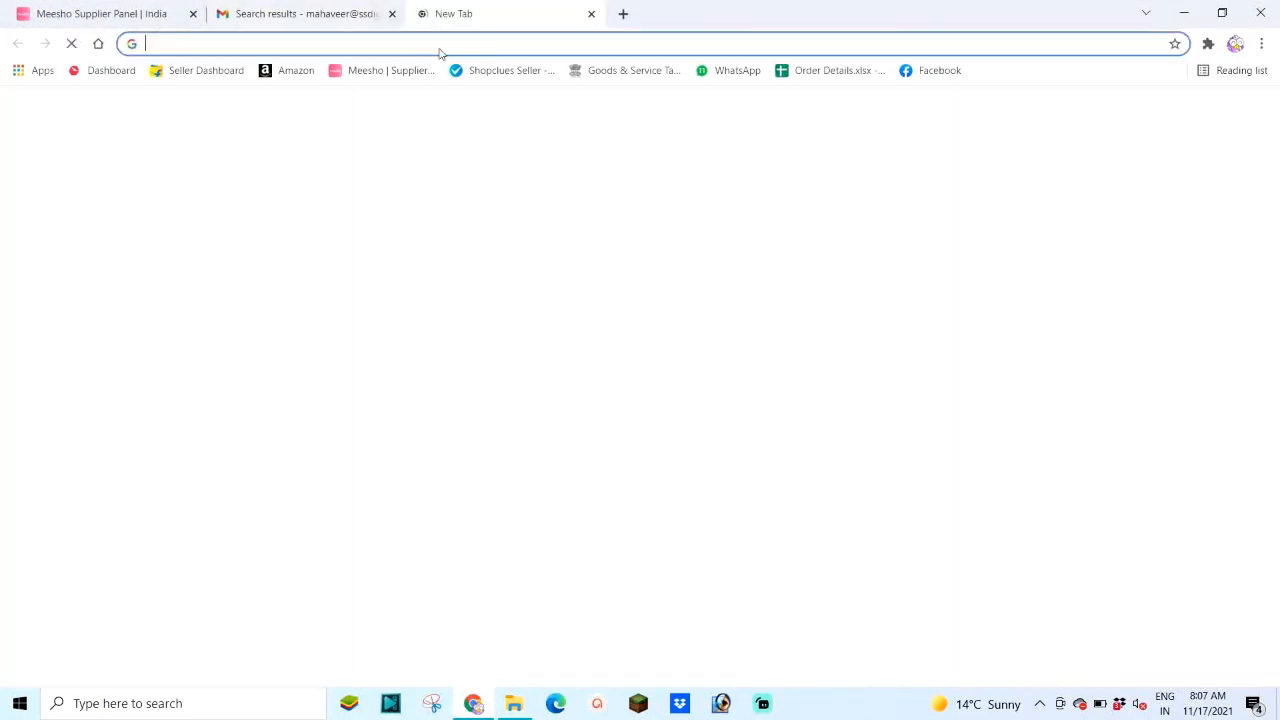
pyautogui.click(424, 13)
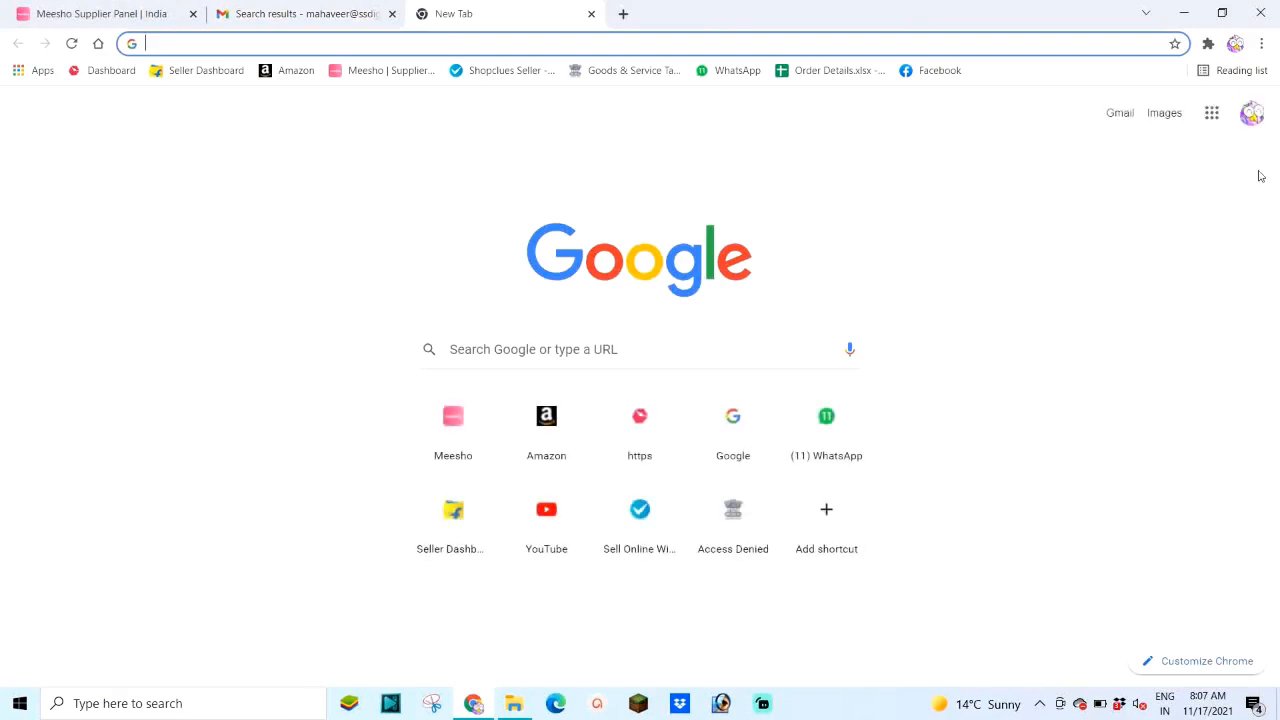
pyautogui.click(1250, 116)
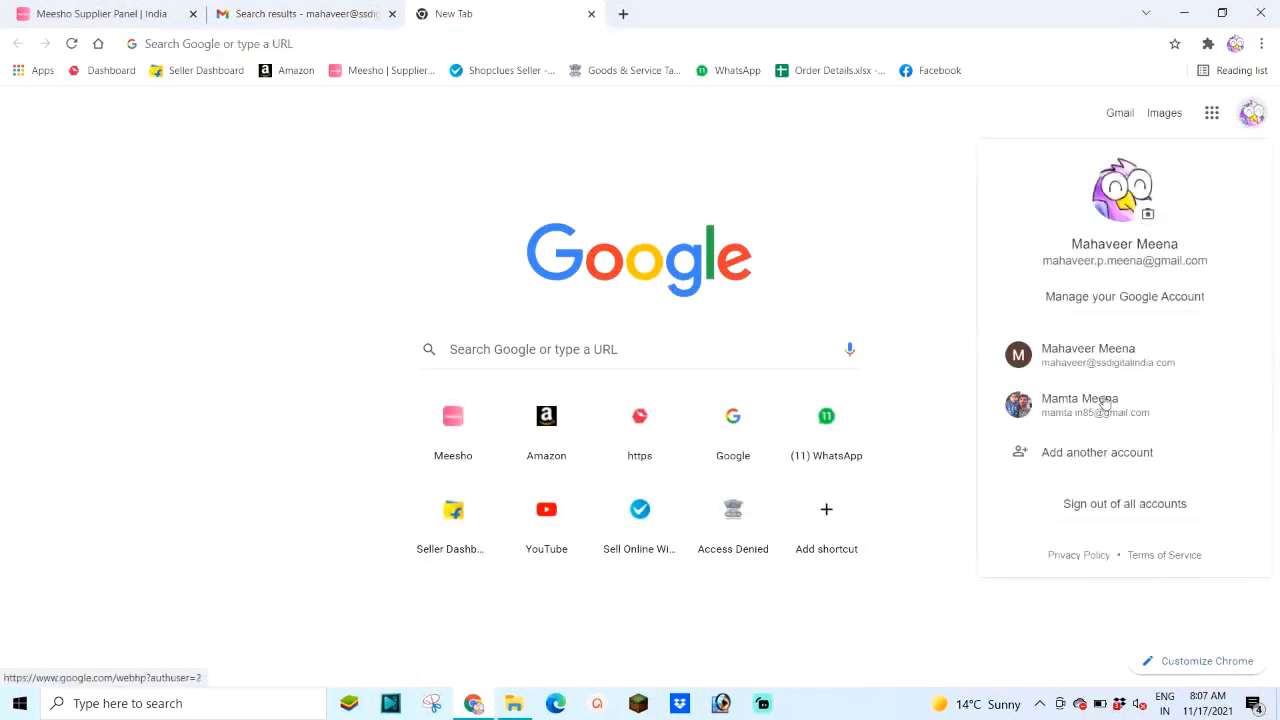
pyautogui.click(1080, 402)
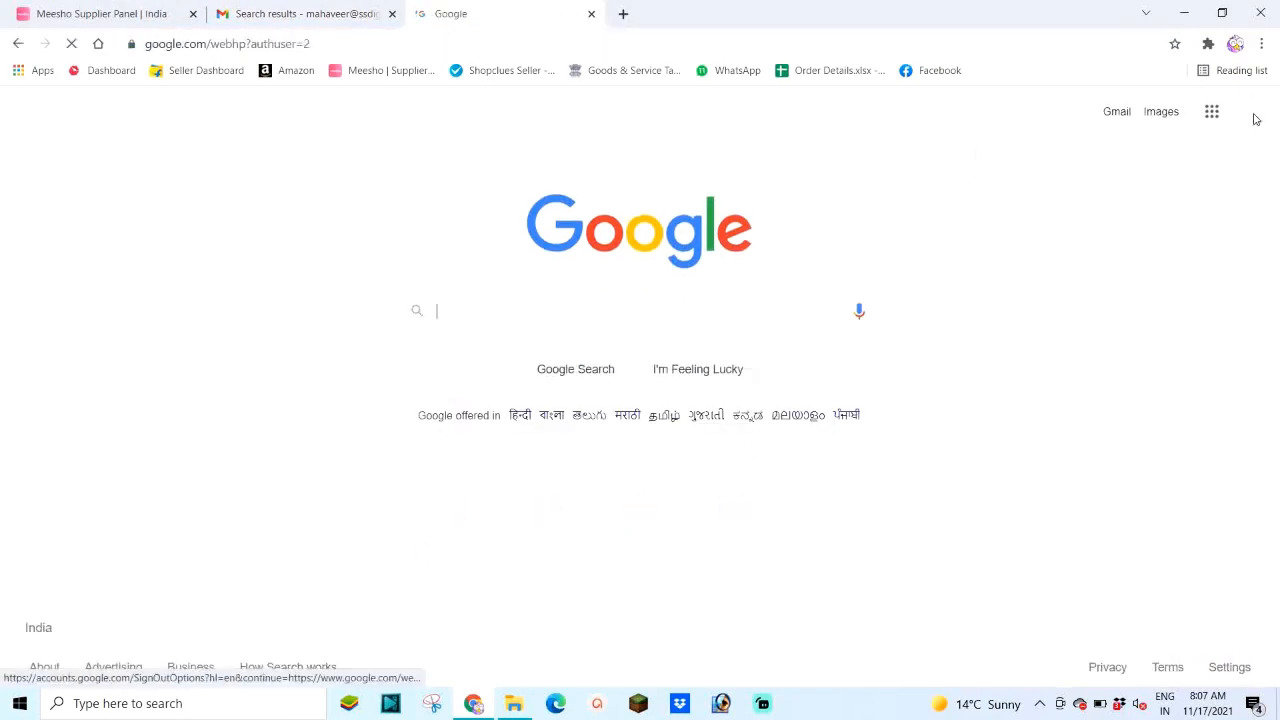
pyautogui.click(1252, 113)
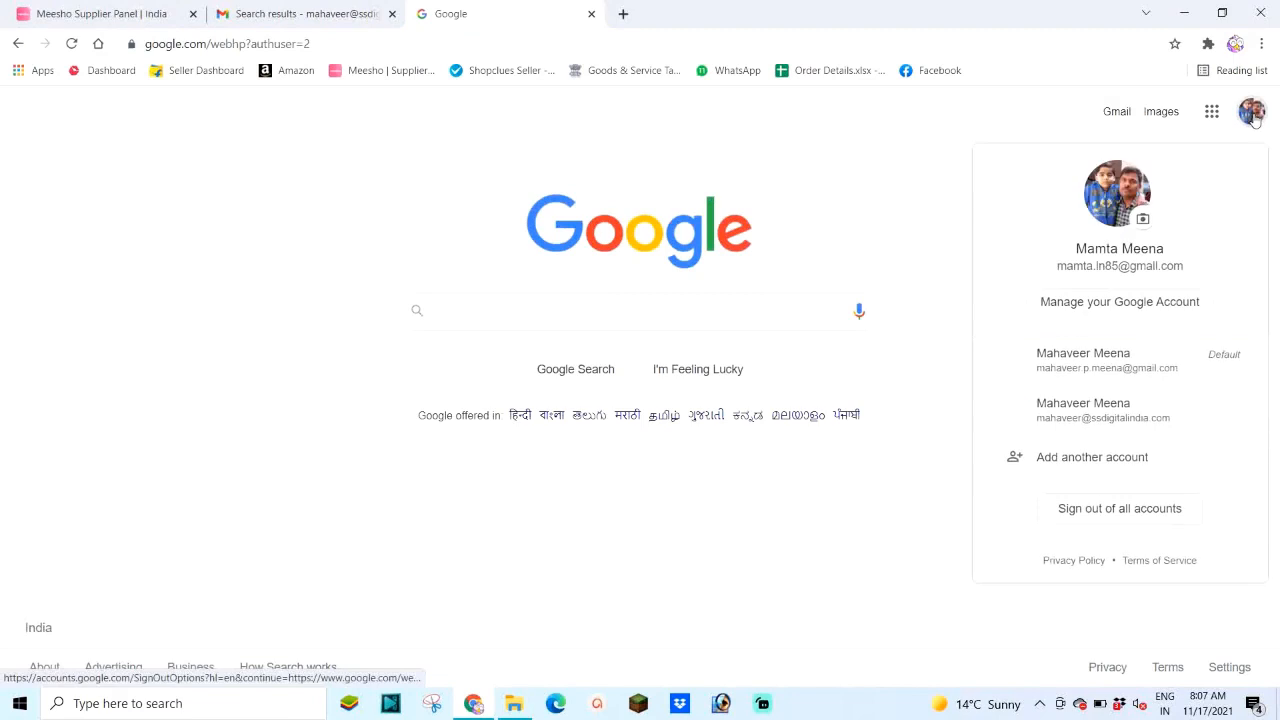
pyautogui.click(1070, 404)
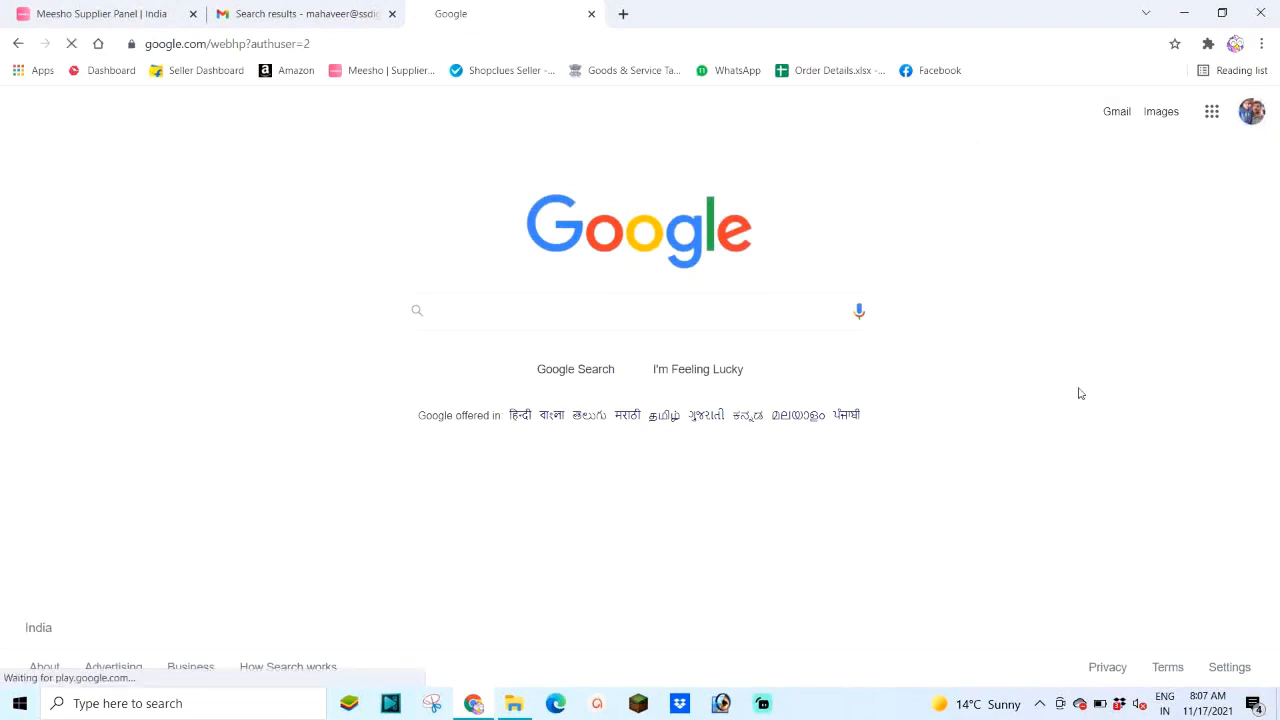
# Step: Go to Google Drive and download GST R1-Oct-2021.xlsx
pyautogui.click(1212, 116)
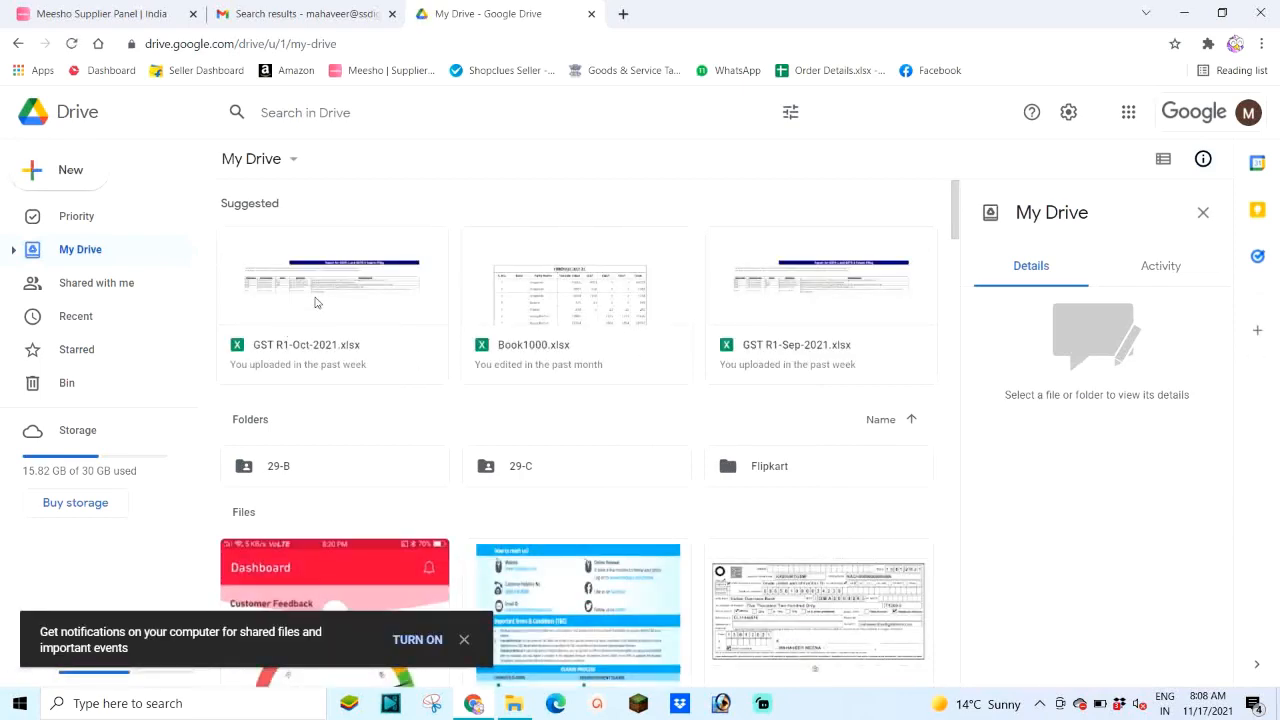
pyautogui.rightClick(318, 289)
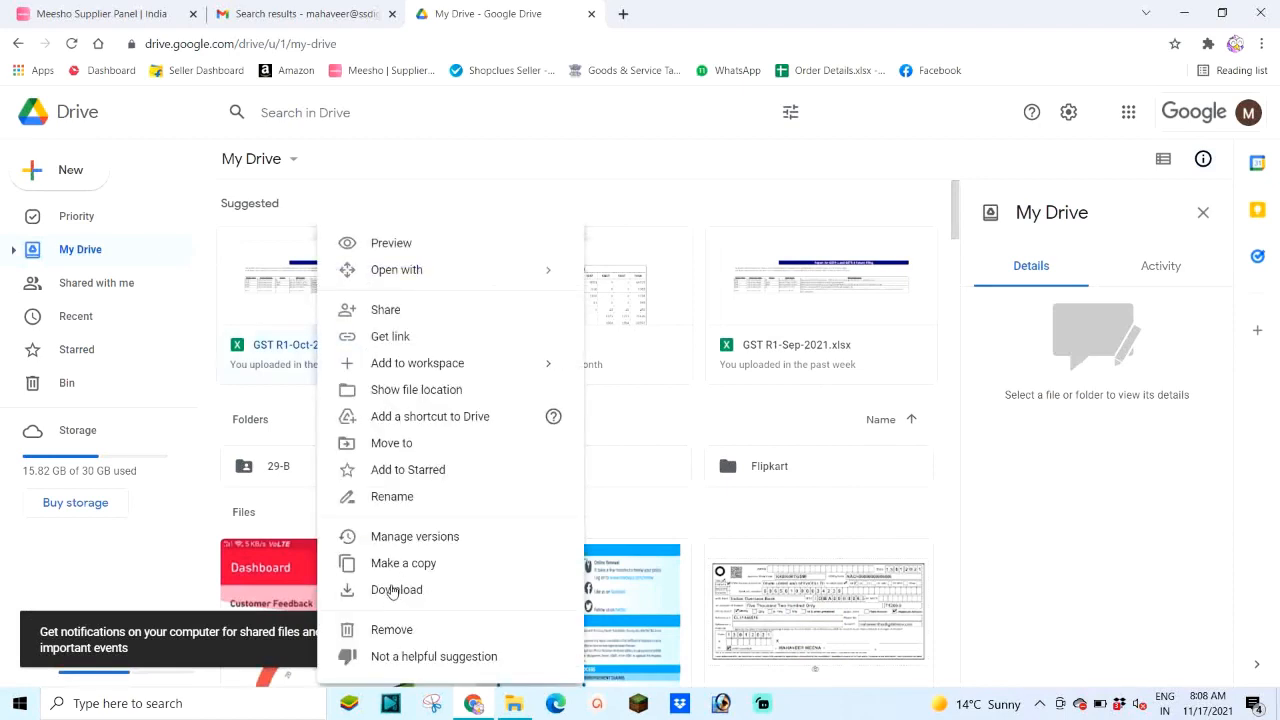
pyautogui.click(392, 590)
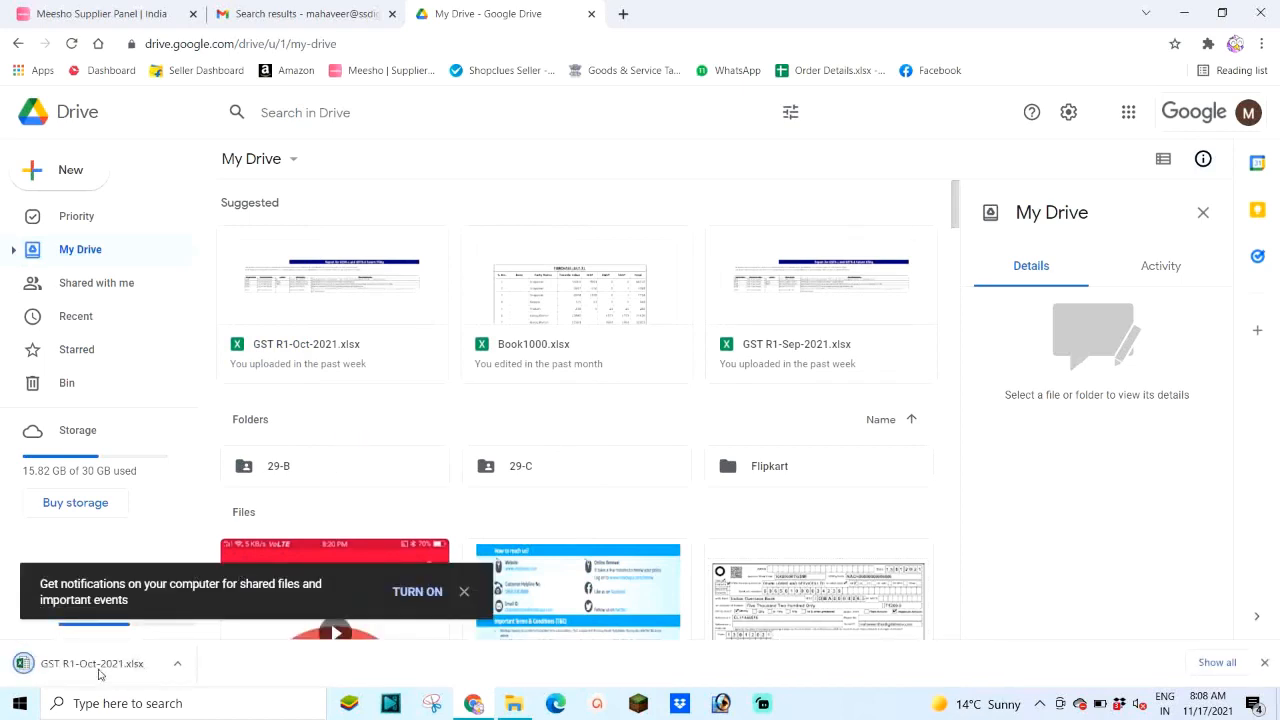
# Step: Open GST R1-Oct-2021 with editing enabled and review the Flipkart, Amazon and Meesho rows
pyautogui.click(87, 665)
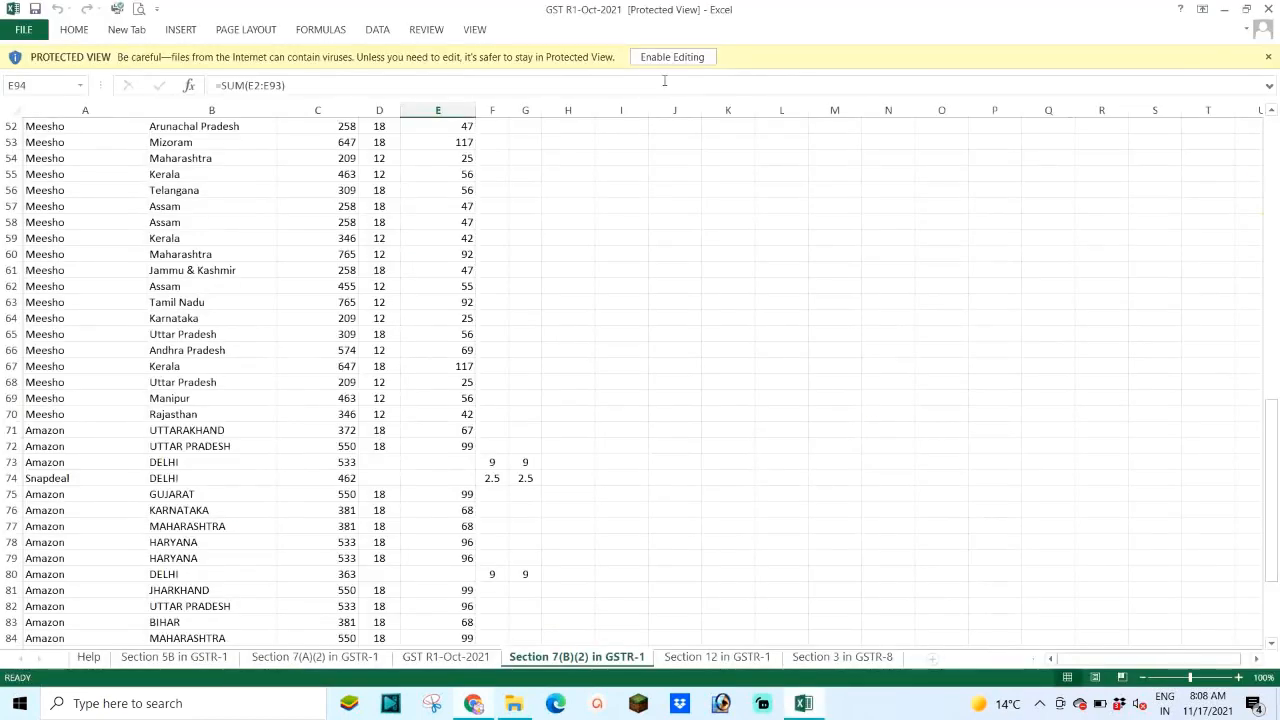
pyautogui.click(672, 57)
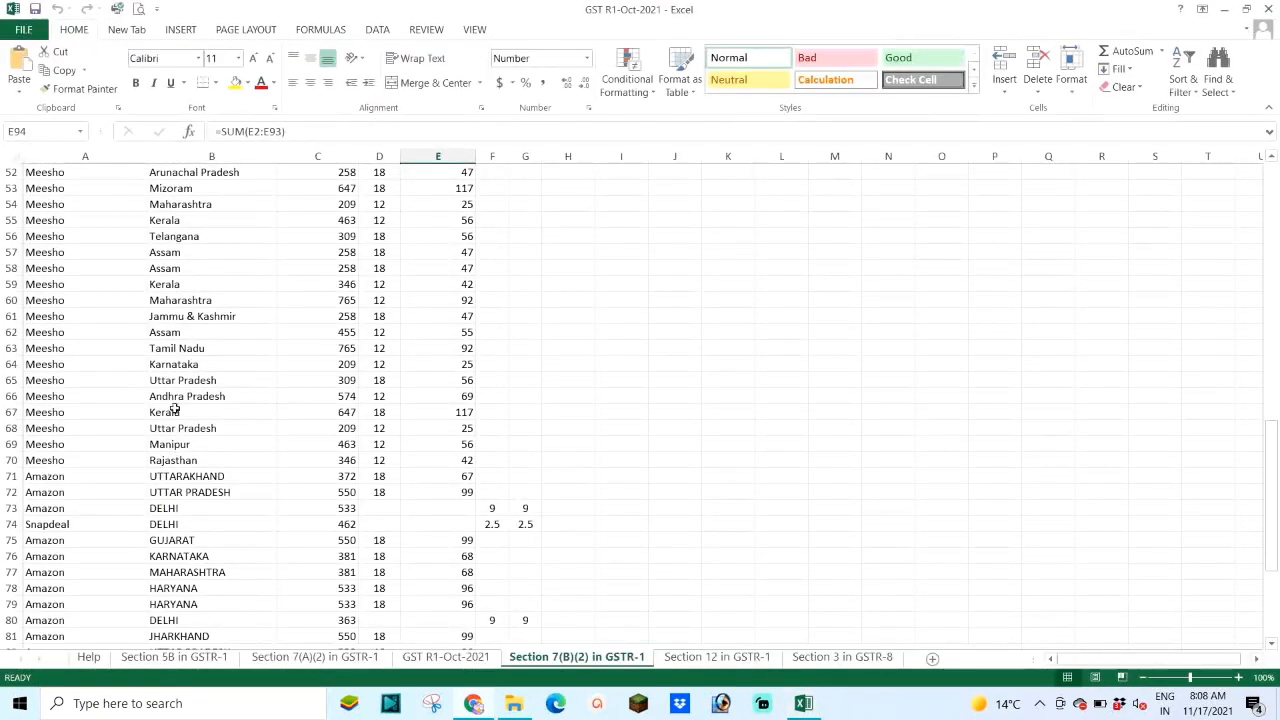
pyautogui.scroll(-8, 85, 310)
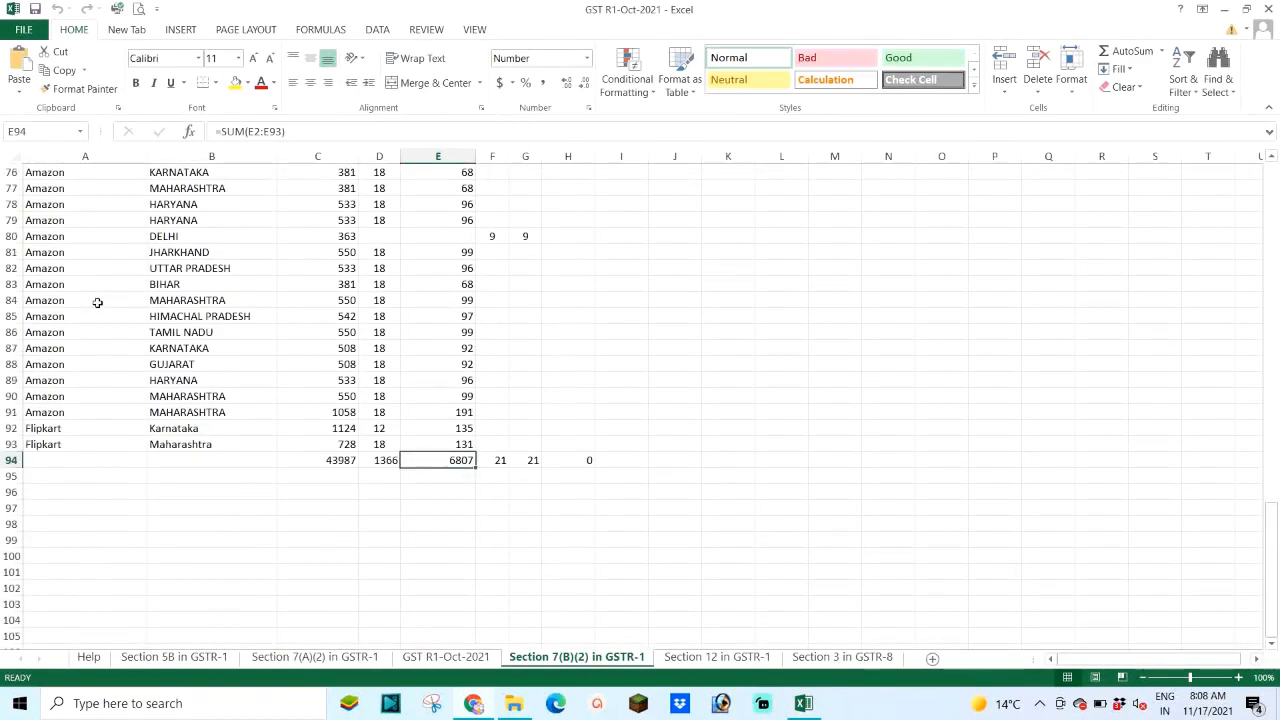
pyautogui.click(50, 443)
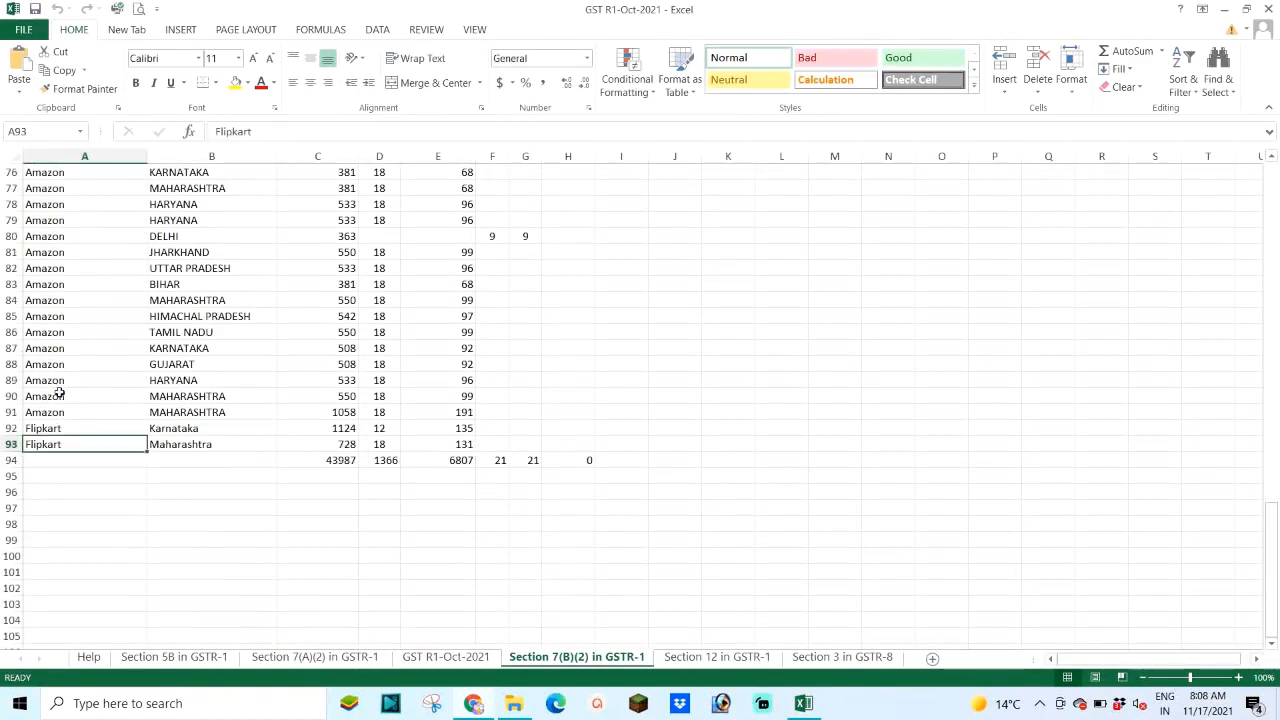
pyautogui.click(83, 376)
pyautogui.scroll(6, 84, 375)
pyautogui.click(72, 270)
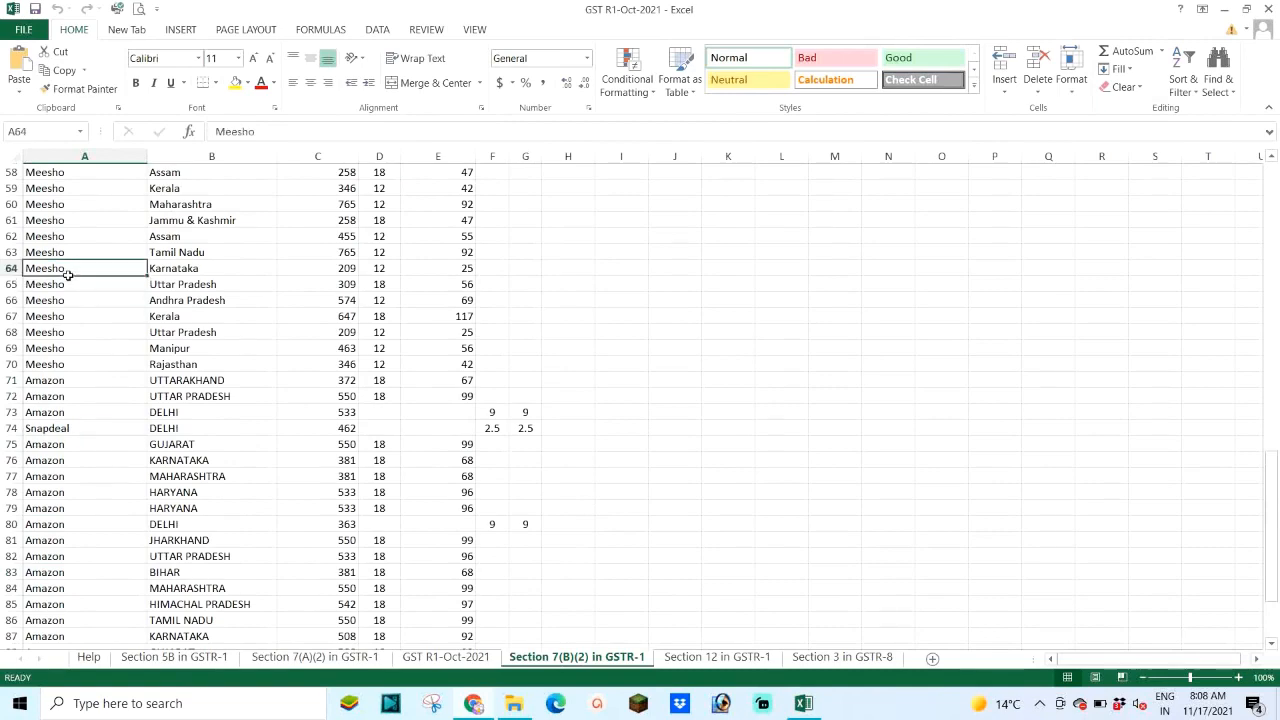
pyautogui.scroll(5, 79, 278)
pyautogui.scroll(13, 79, 278)
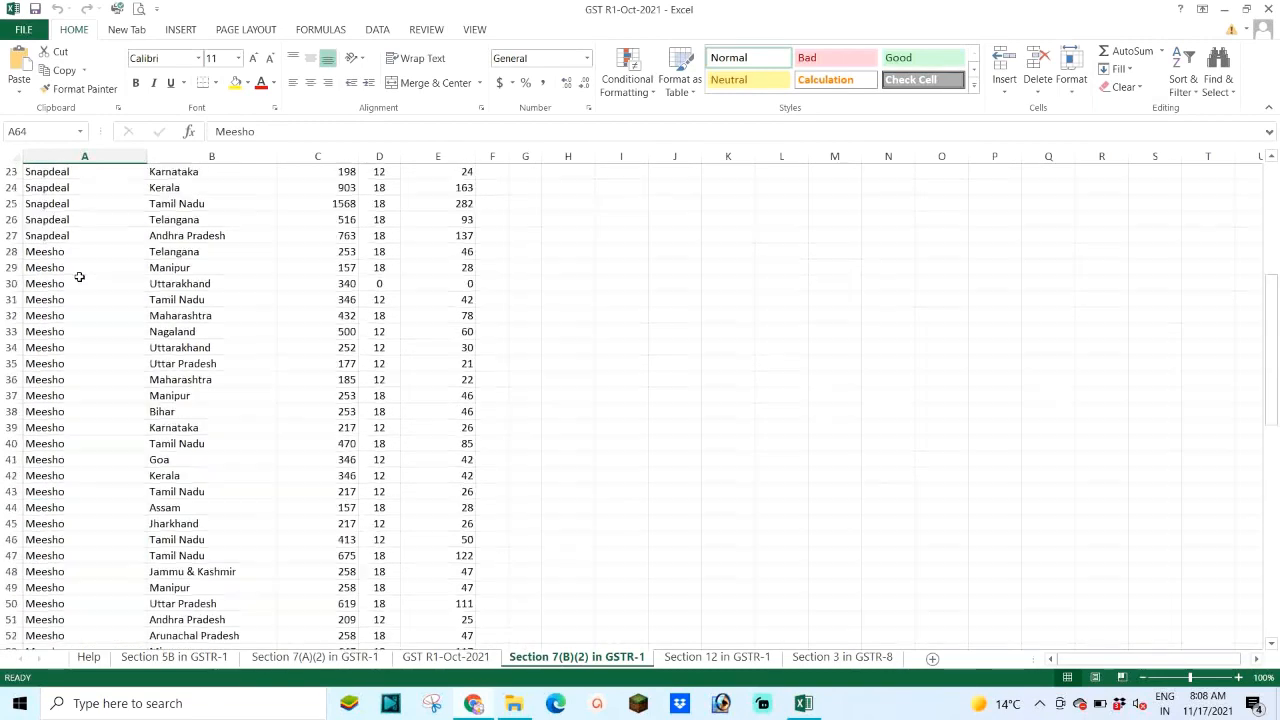
pyautogui.scroll(1, 88, 272)
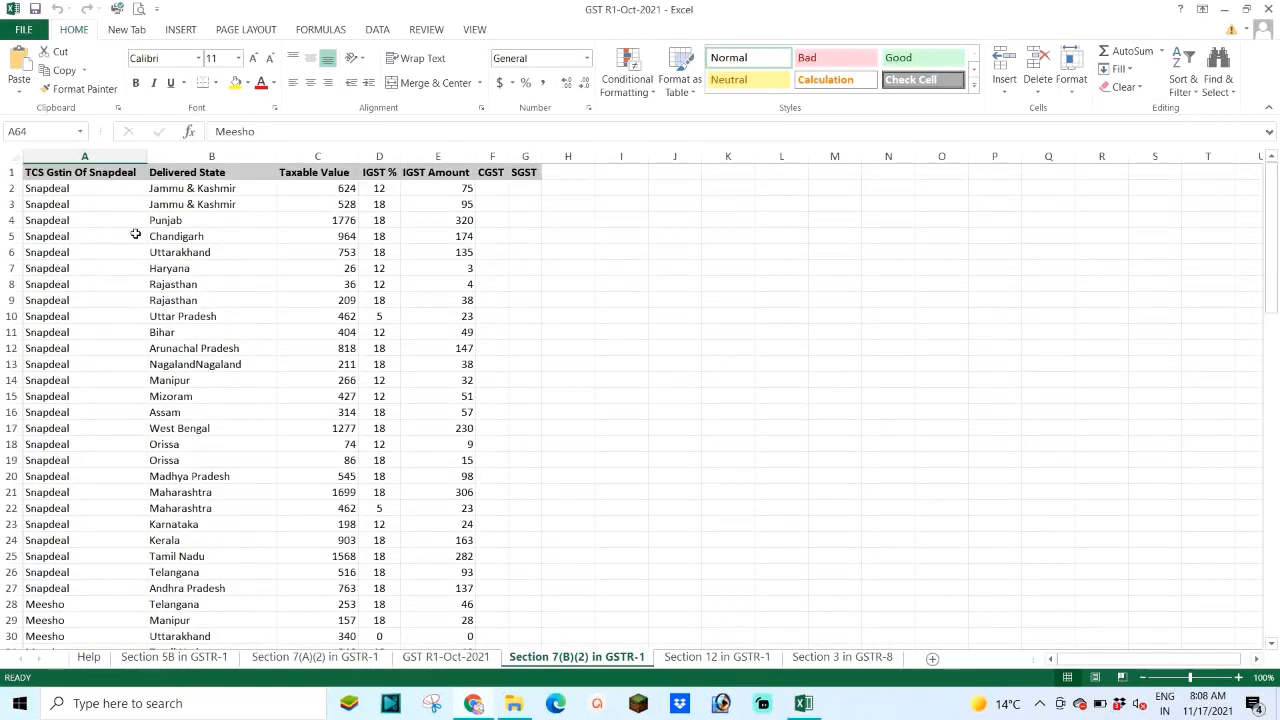
# Step: Inspect the Delivered State, Taxable Value, IGST %, IGST Amount, CGST and SGST columns
pyautogui.click(199, 157)
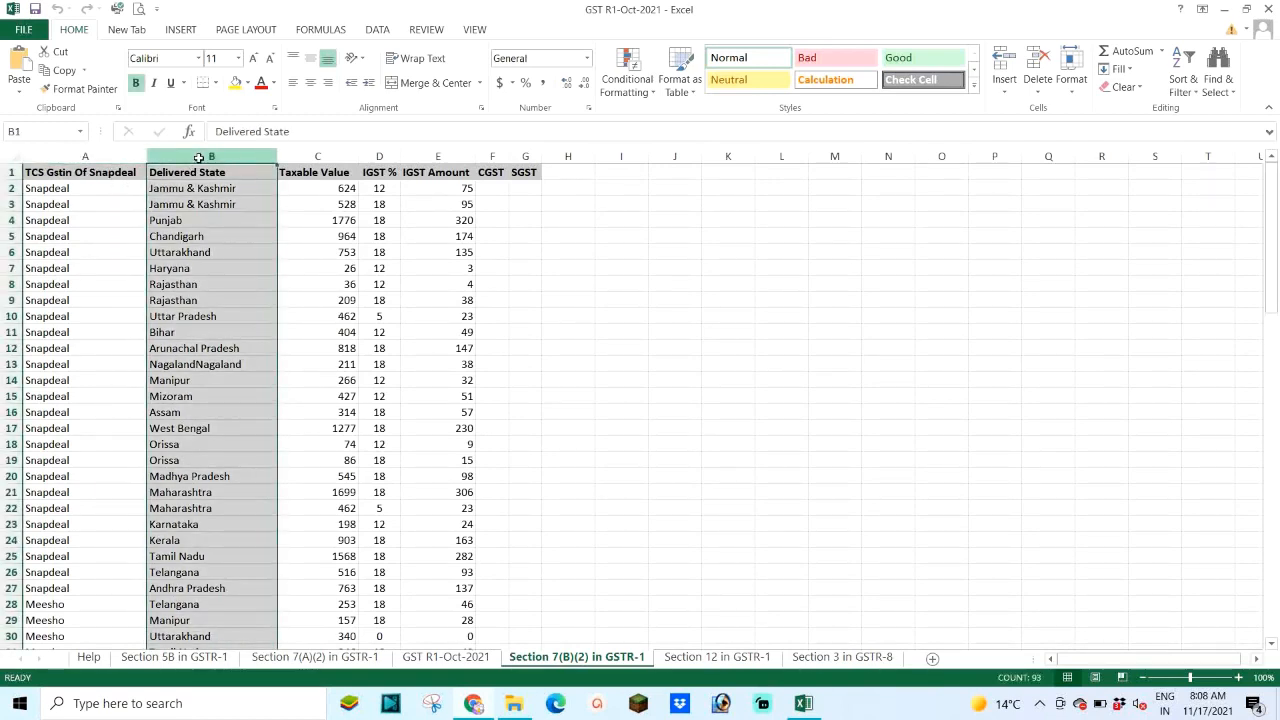
pyautogui.click(331, 155)
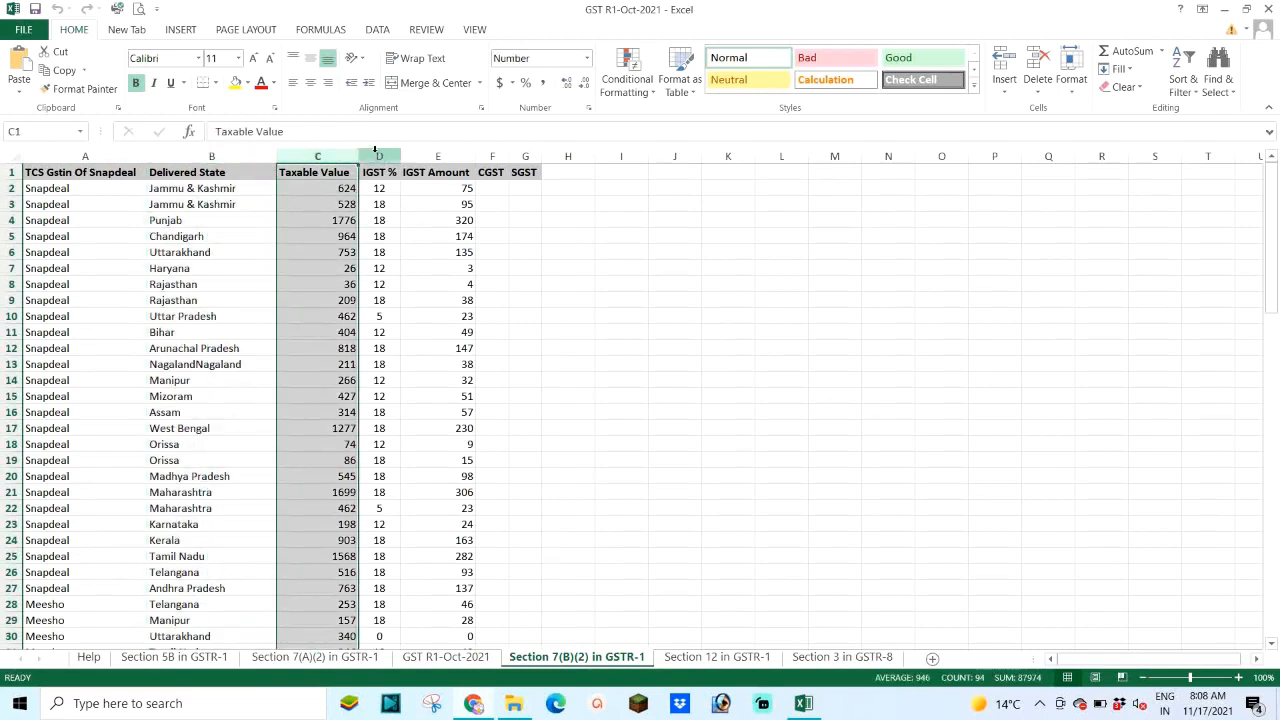
pyautogui.click(375, 150)
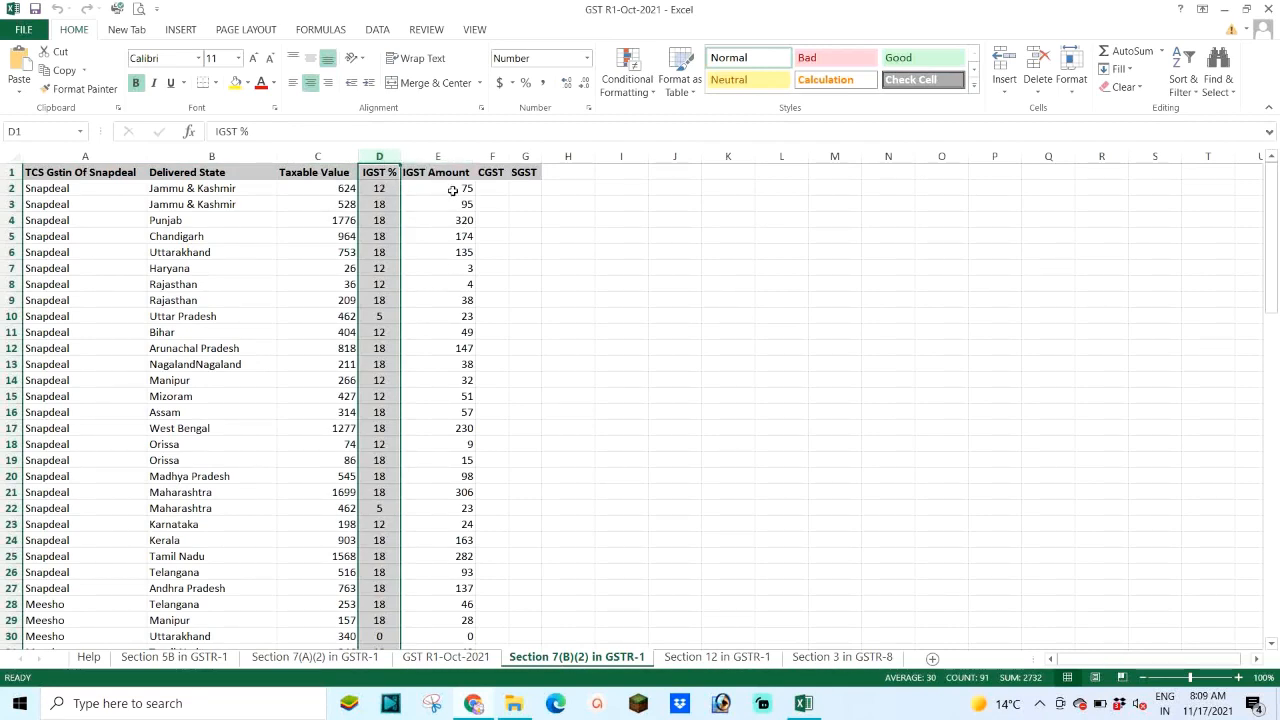
pyautogui.click(452, 190)
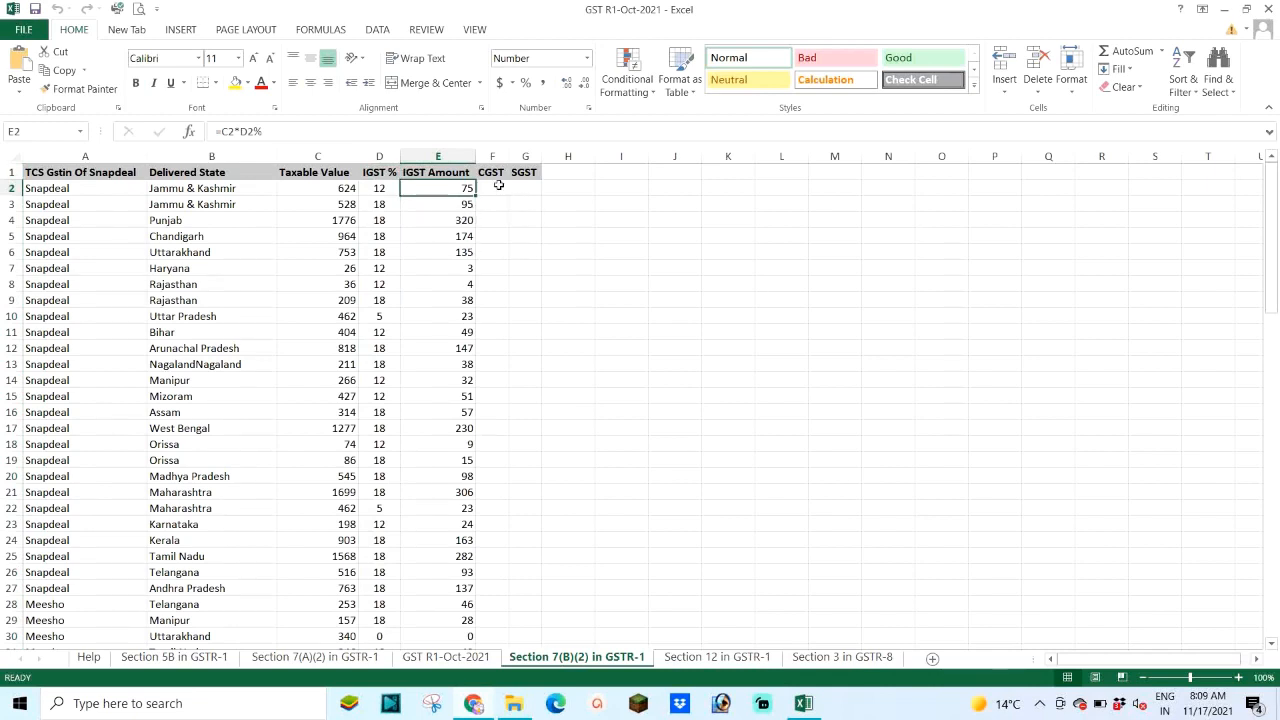
pyautogui.click(497, 172)
pyautogui.click(527, 172)
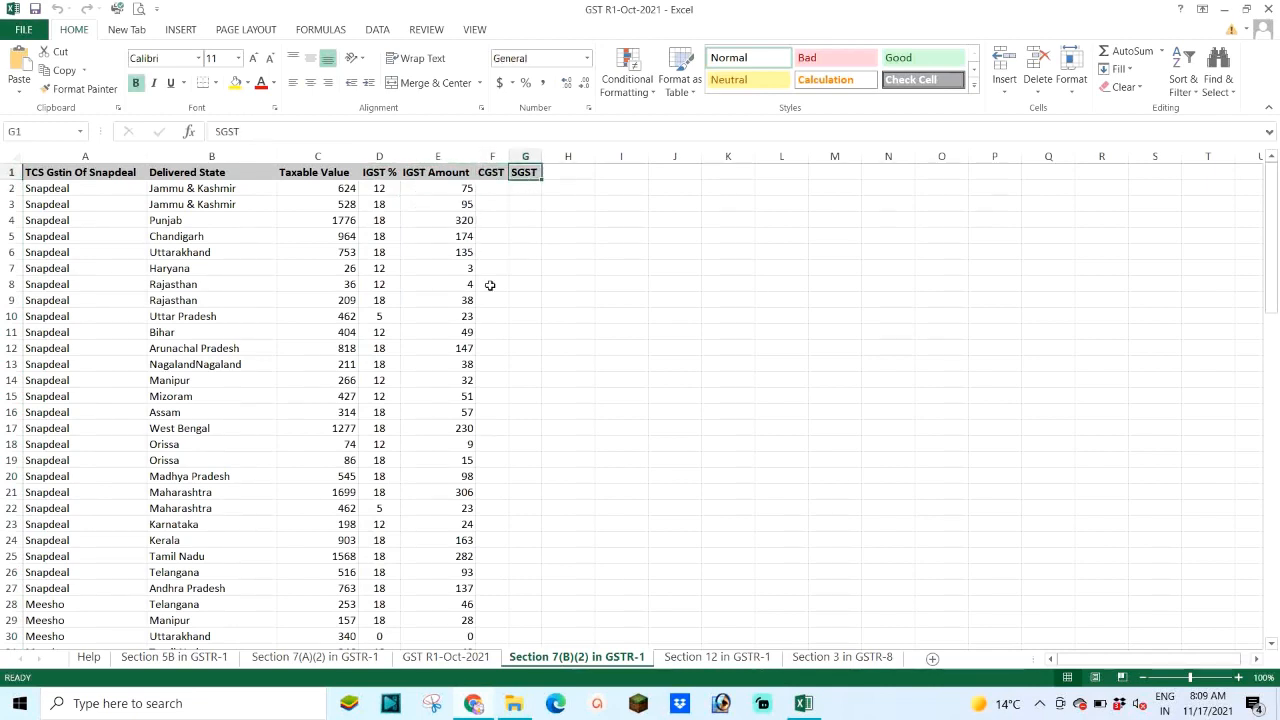
pyautogui.scroll(-13, 487, 286)
pyautogui.scroll(-6, 486, 285)
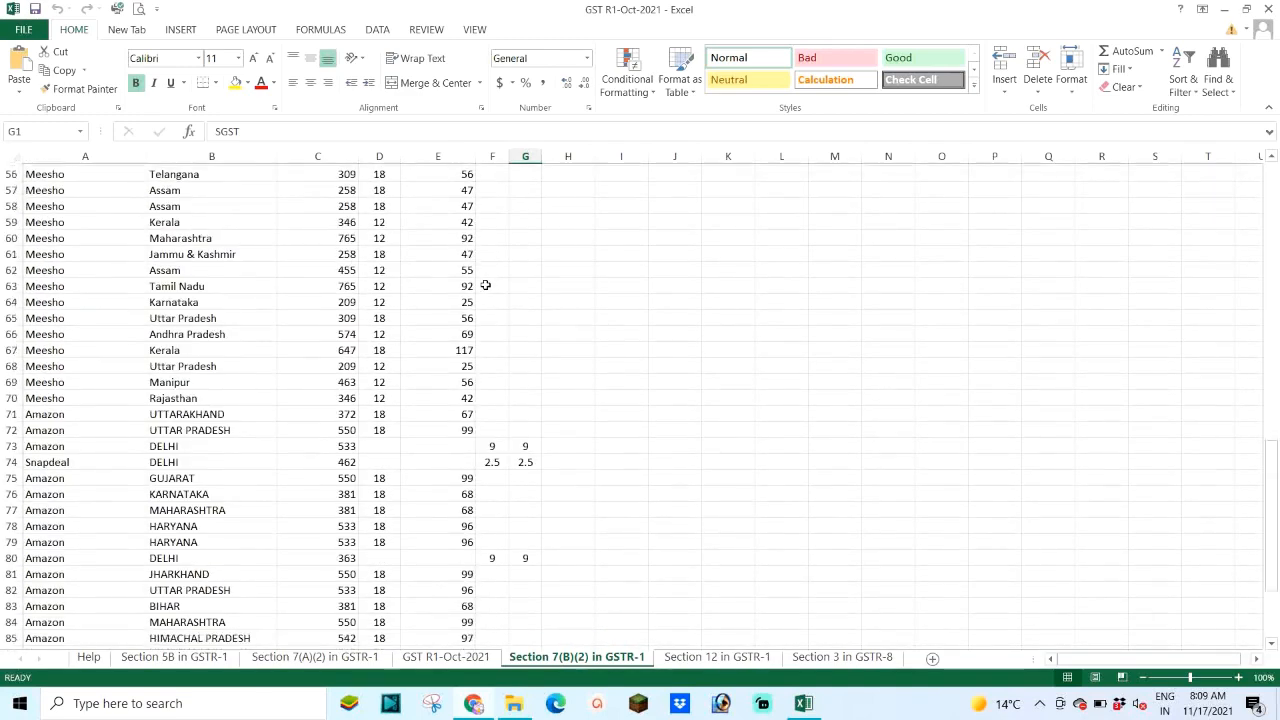
pyautogui.scroll(8, 426, 297)
pyautogui.scroll(11, 425, 298)
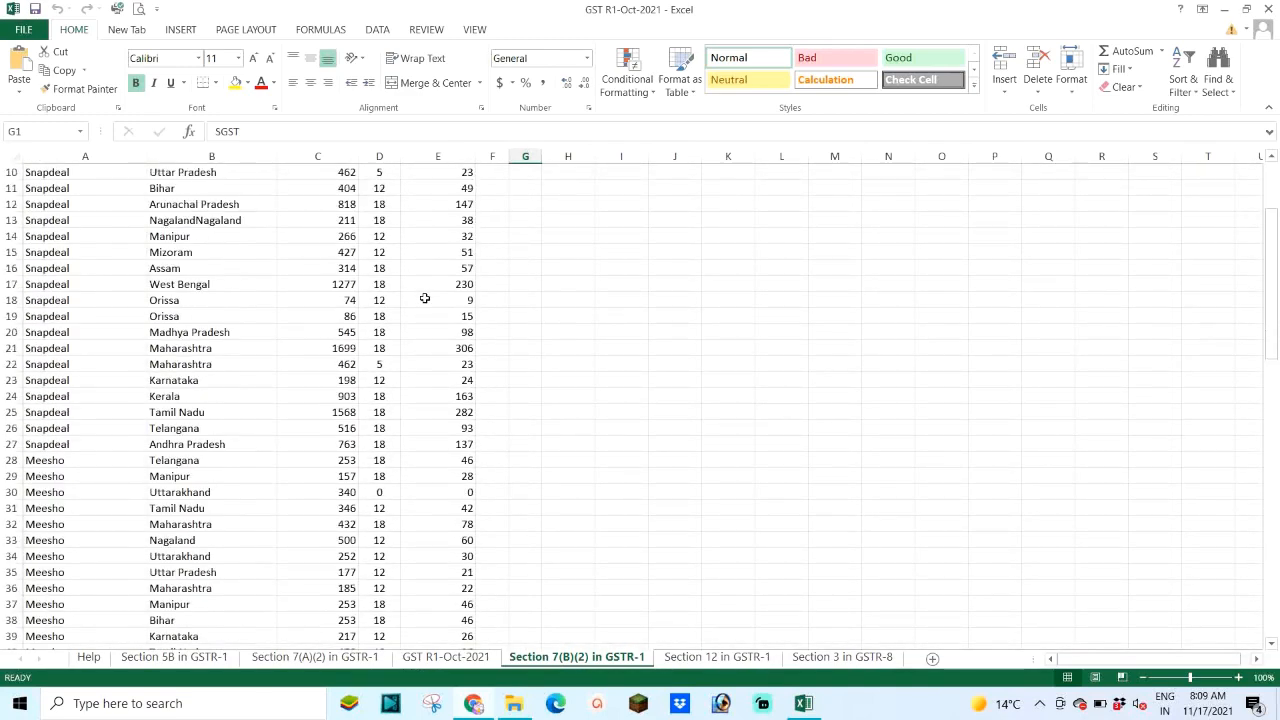
# Step: Review the Delivered State entries from B2 down to Jammu & Kashmir in row 61
pyautogui.click(210, 189)
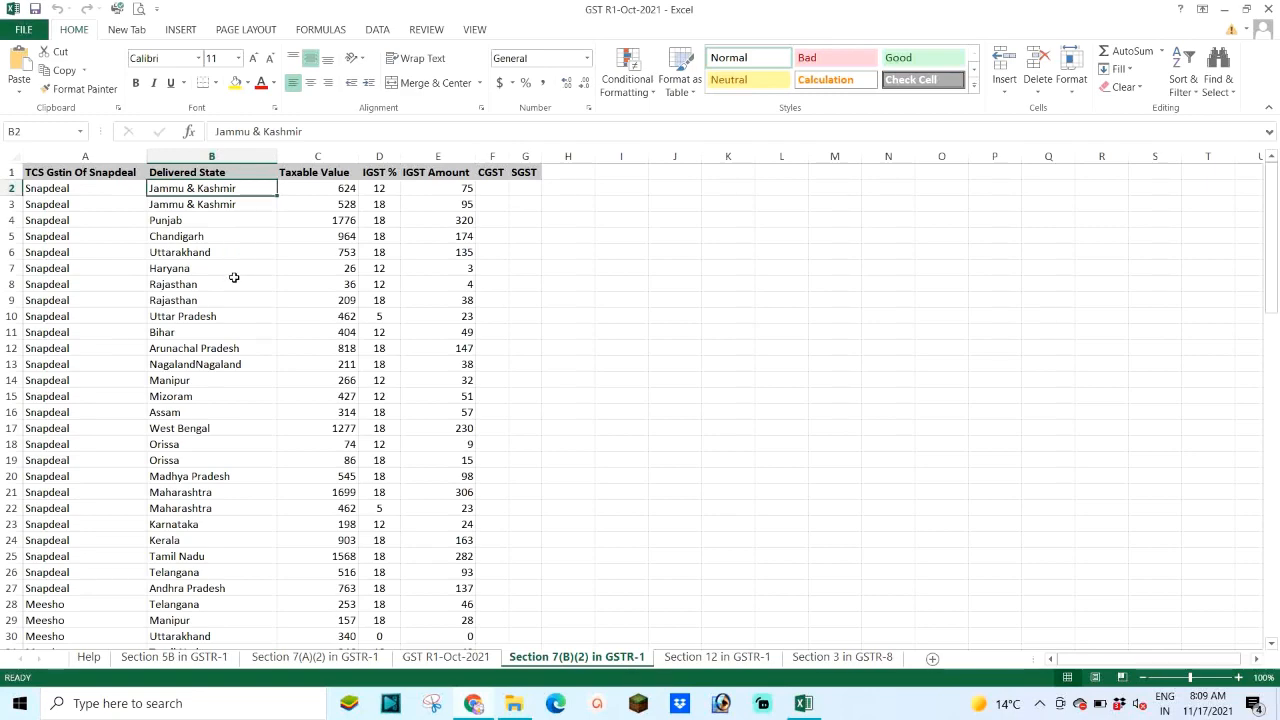
pyautogui.scroll(-11, 204, 290)
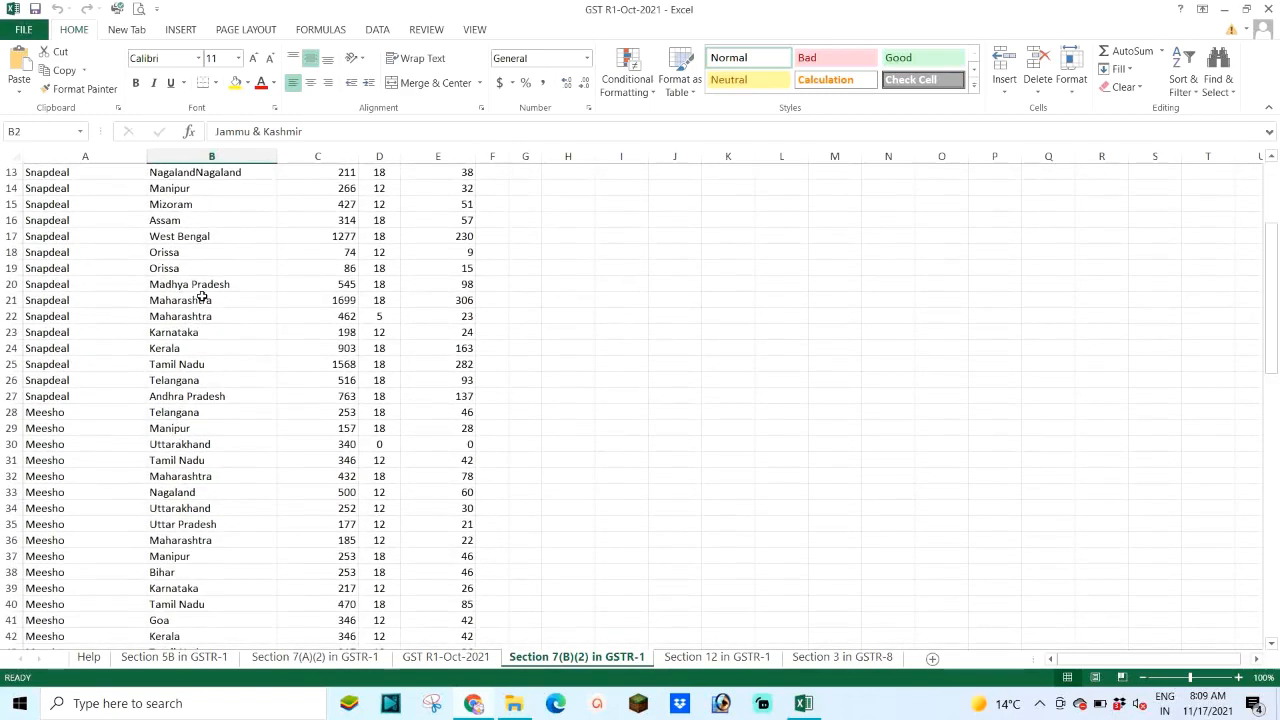
pyautogui.scroll(-4, 202, 296)
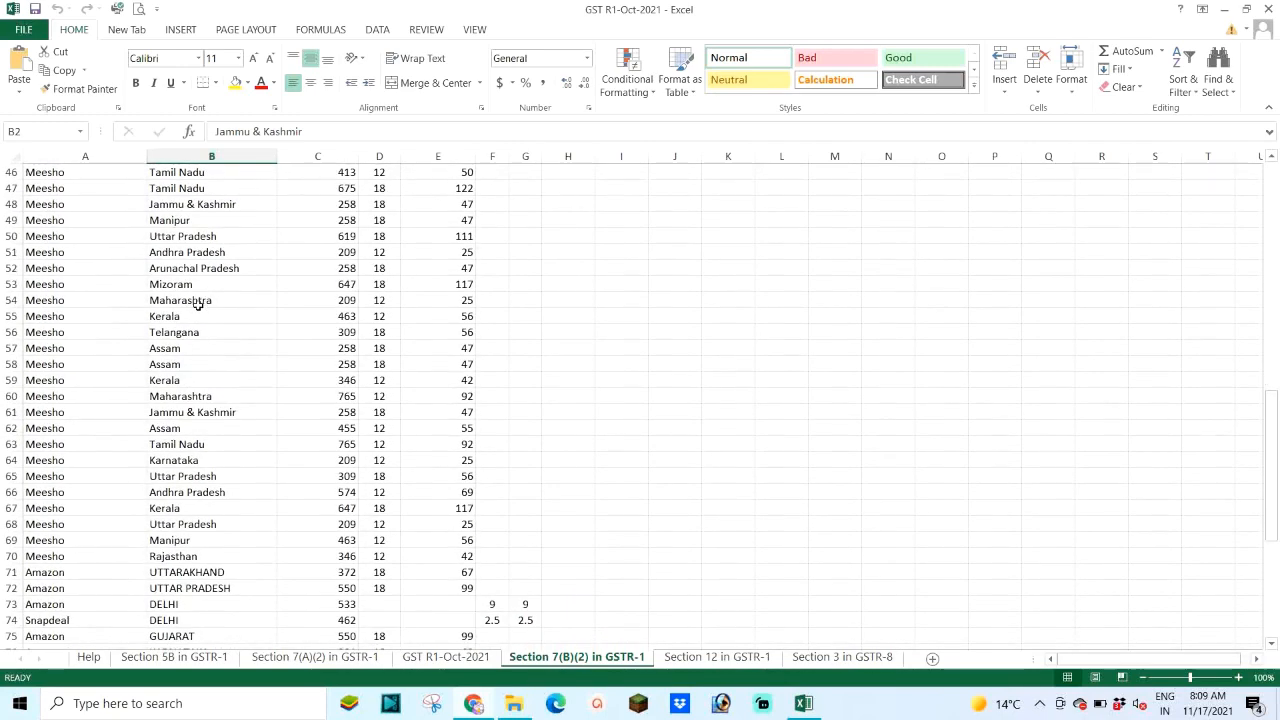
pyautogui.click(204, 412)
pyautogui.scroll(15, 203, 395)
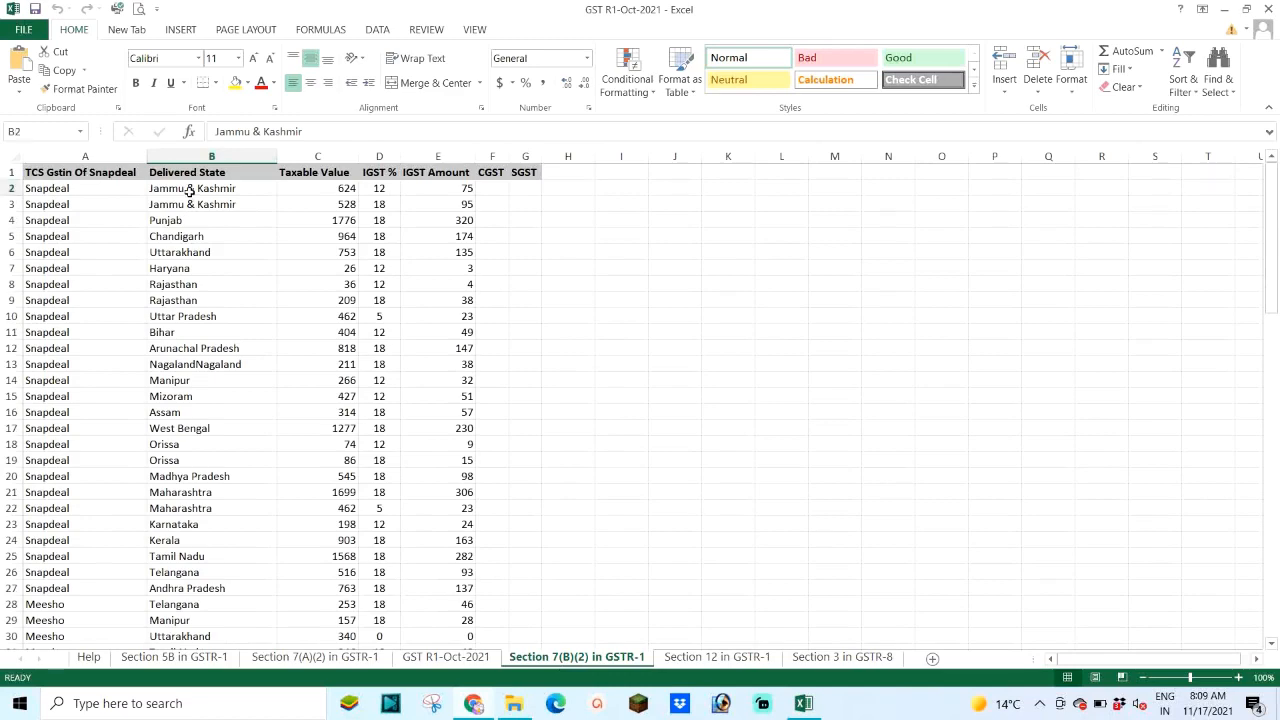
pyautogui.click(191, 192)
pyautogui.scroll(-6, 206, 286)
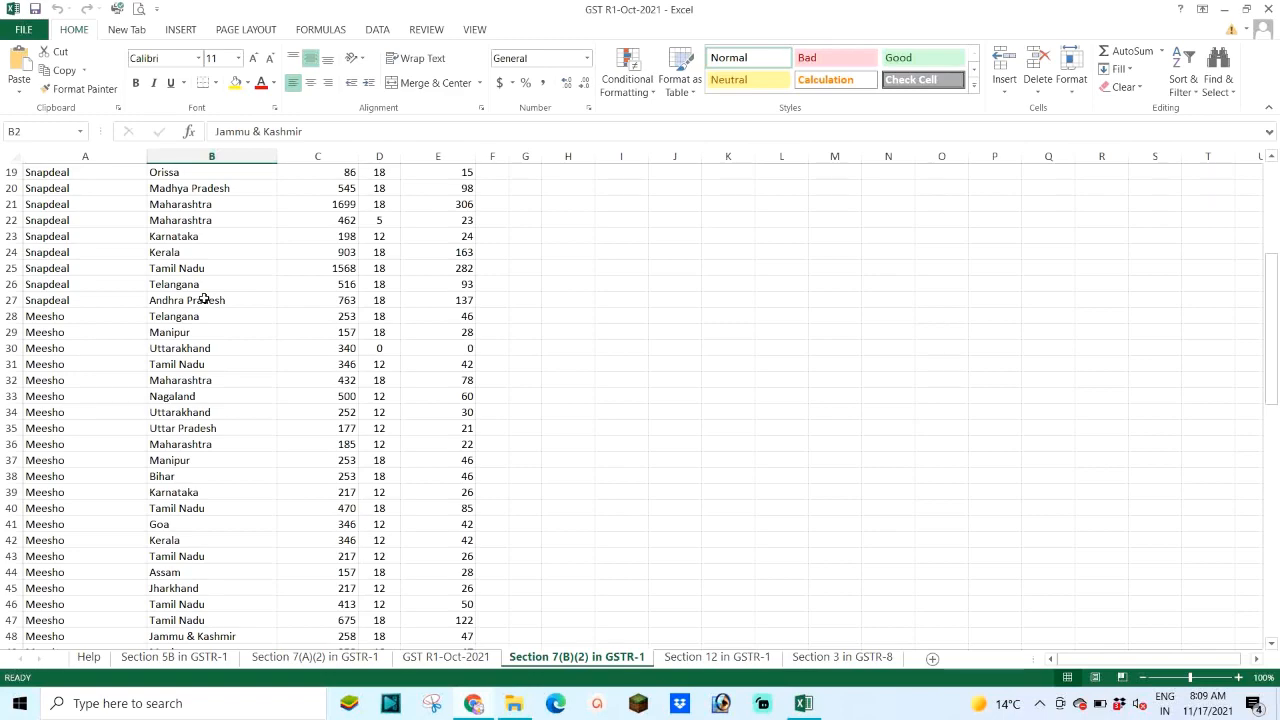
pyautogui.scroll(6, 205, 289)
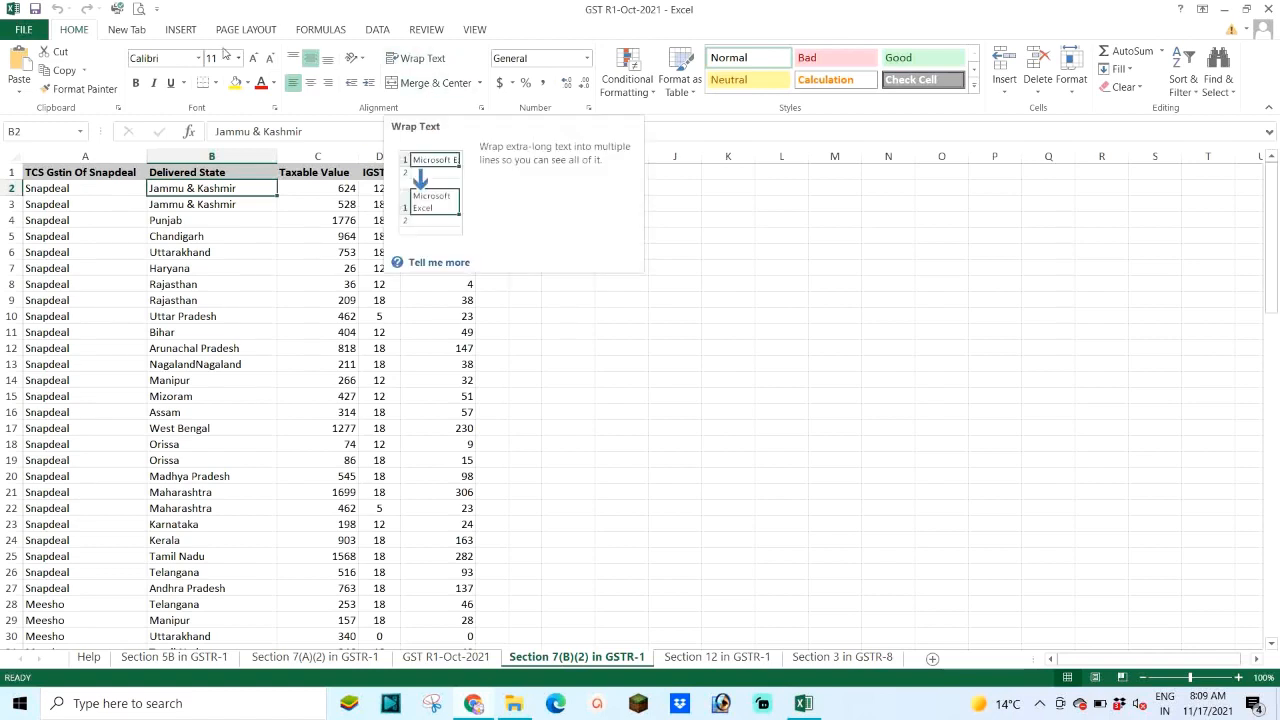
# Step: Insert a pivot table from range A1:G94 onto a new worksheet
pyautogui.click(182, 30)
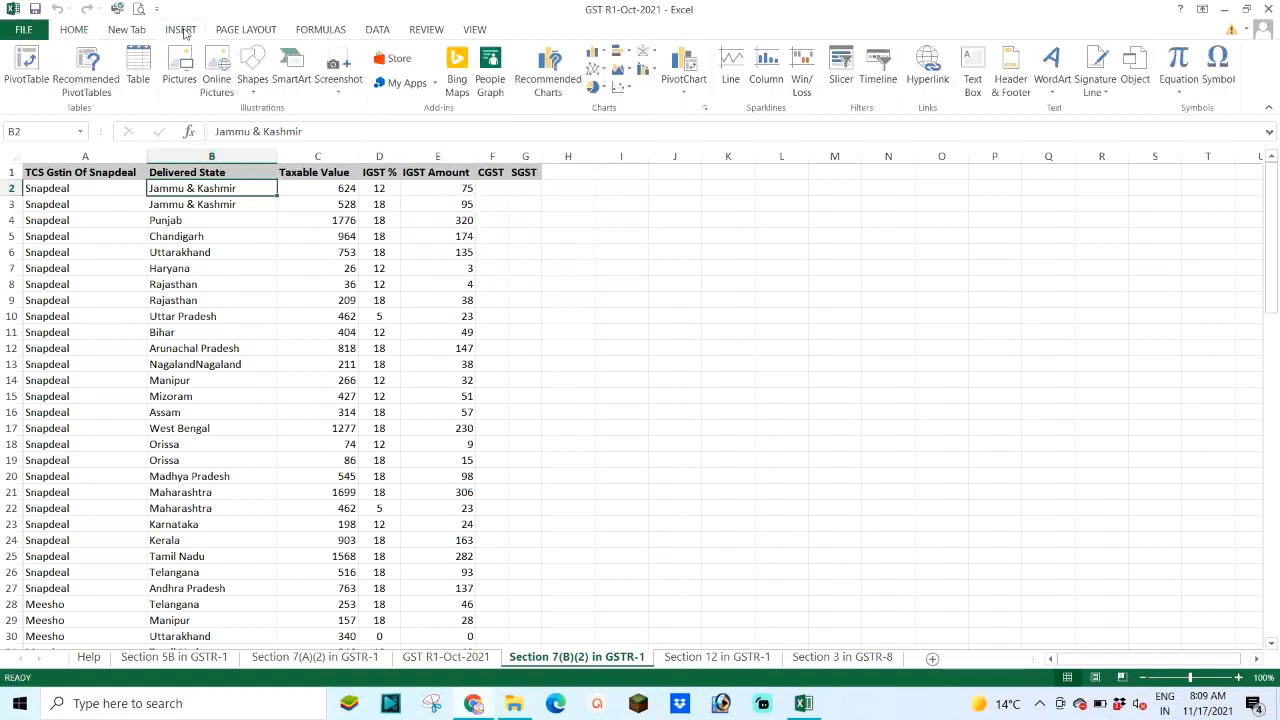
pyautogui.click(27, 68)
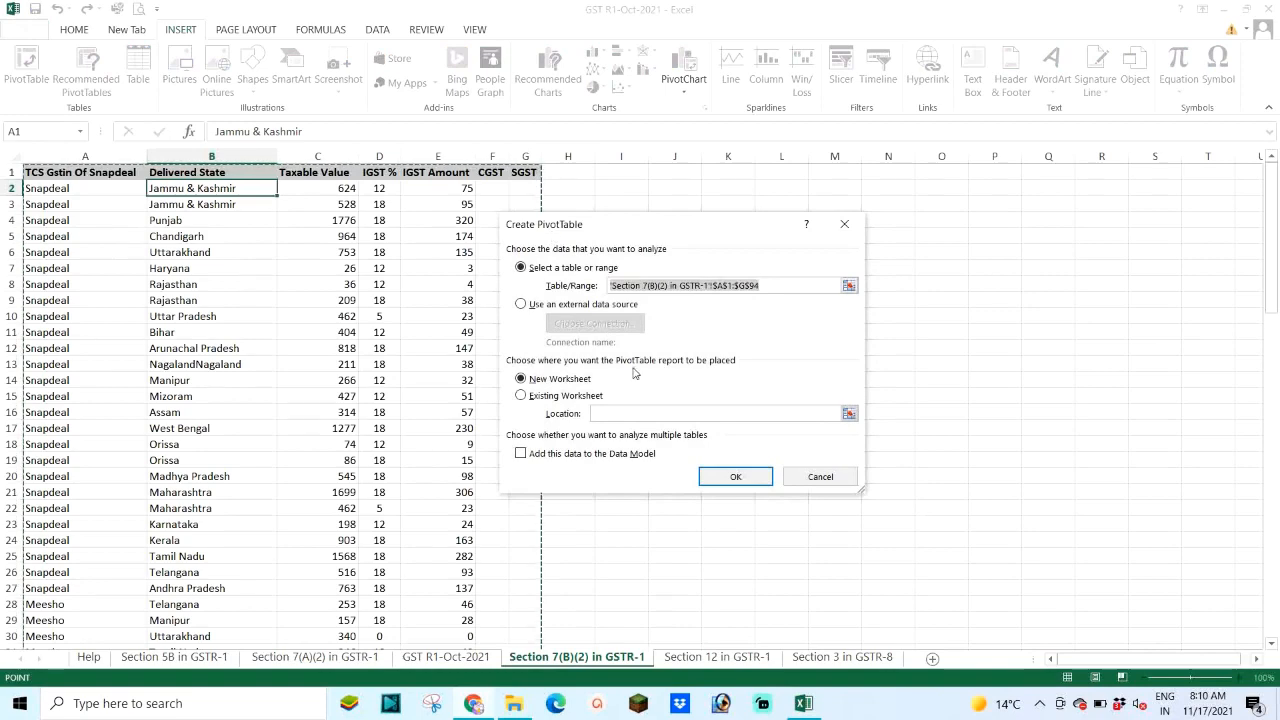
pyautogui.moveTo(654, 236); pyautogui.dragTo(857, 198)
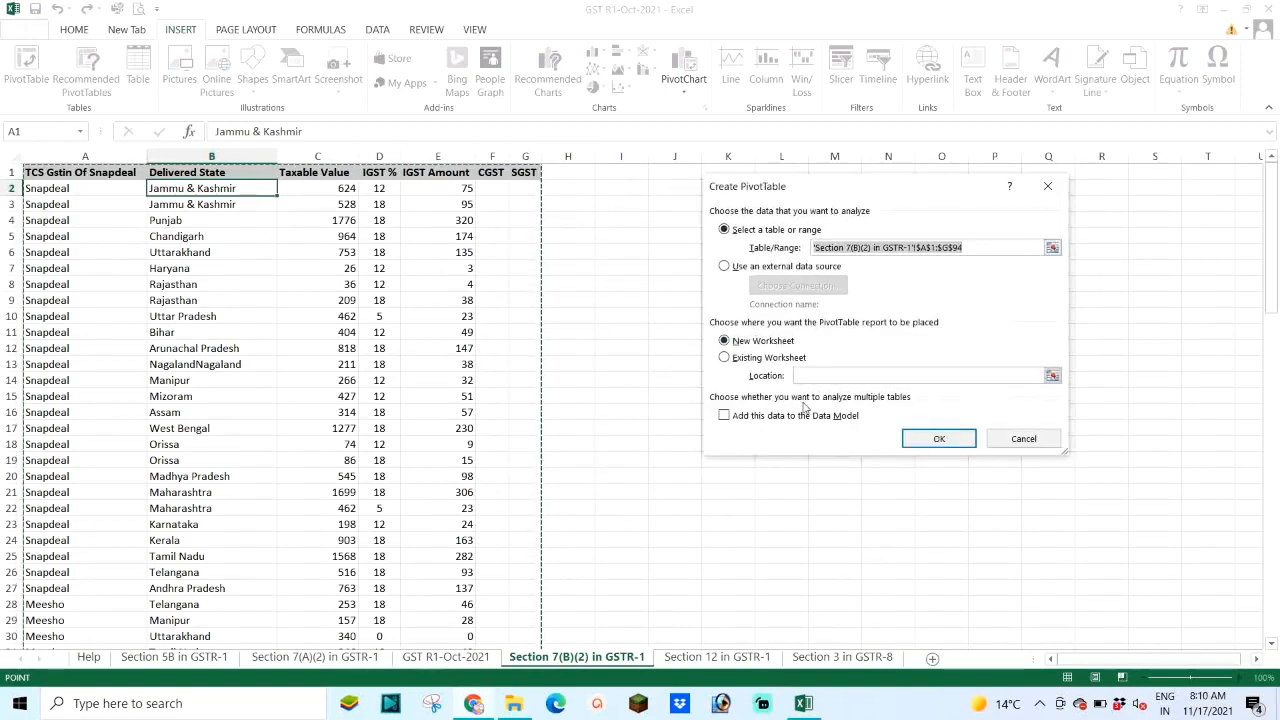
pyautogui.click(925, 443)
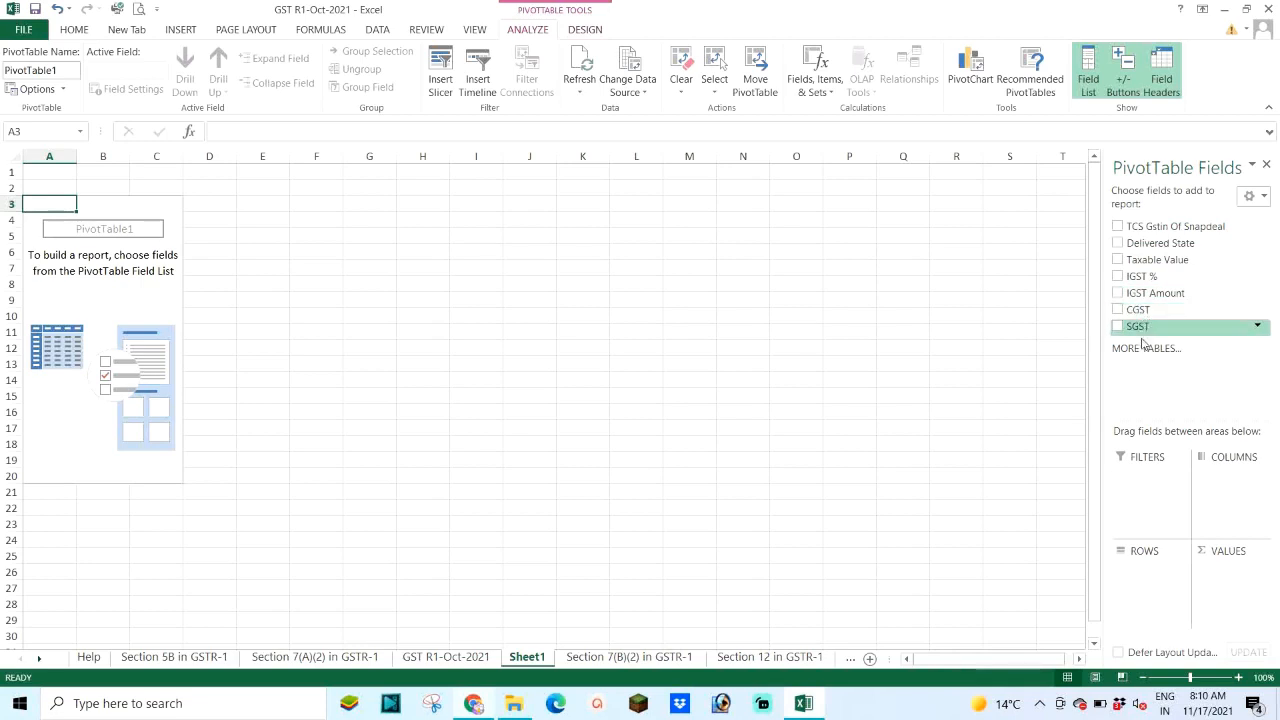
# Step: Add Delivered State and IGST % as rows and sum Taxable Value, totalling 87973.96
pyautogui.click(1118, 244)
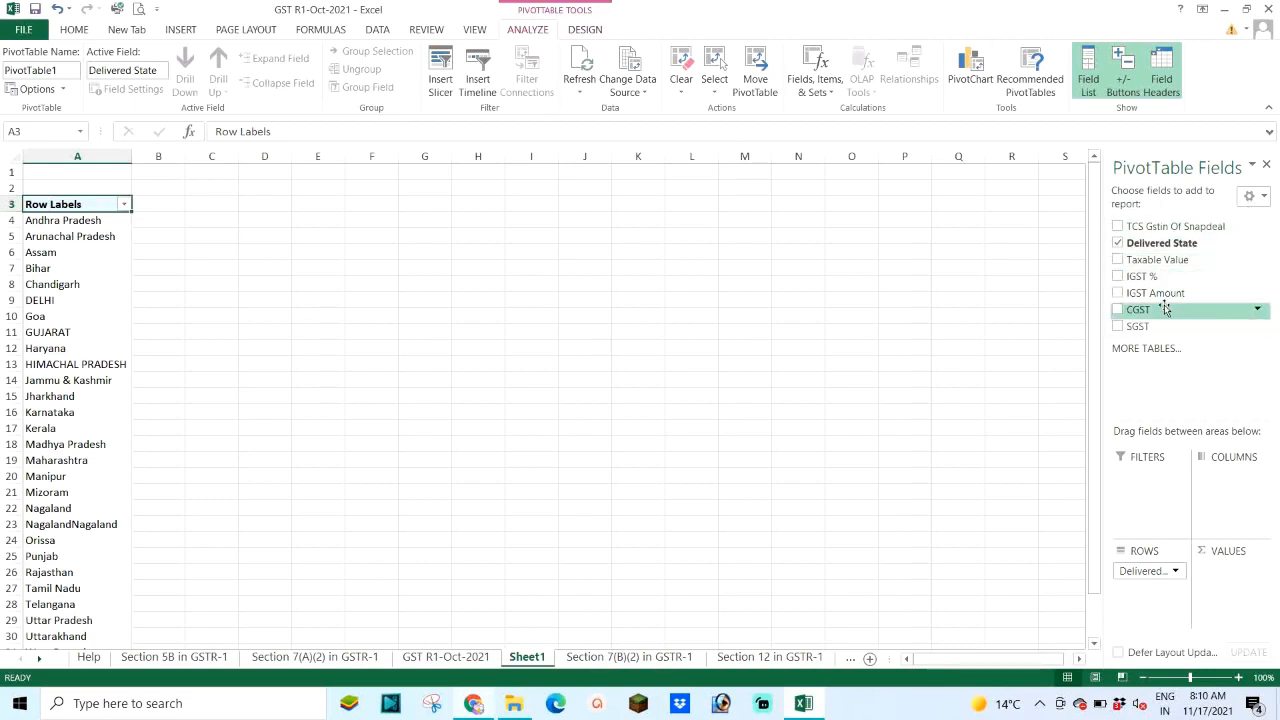
pyautogui.click(1117, 280)
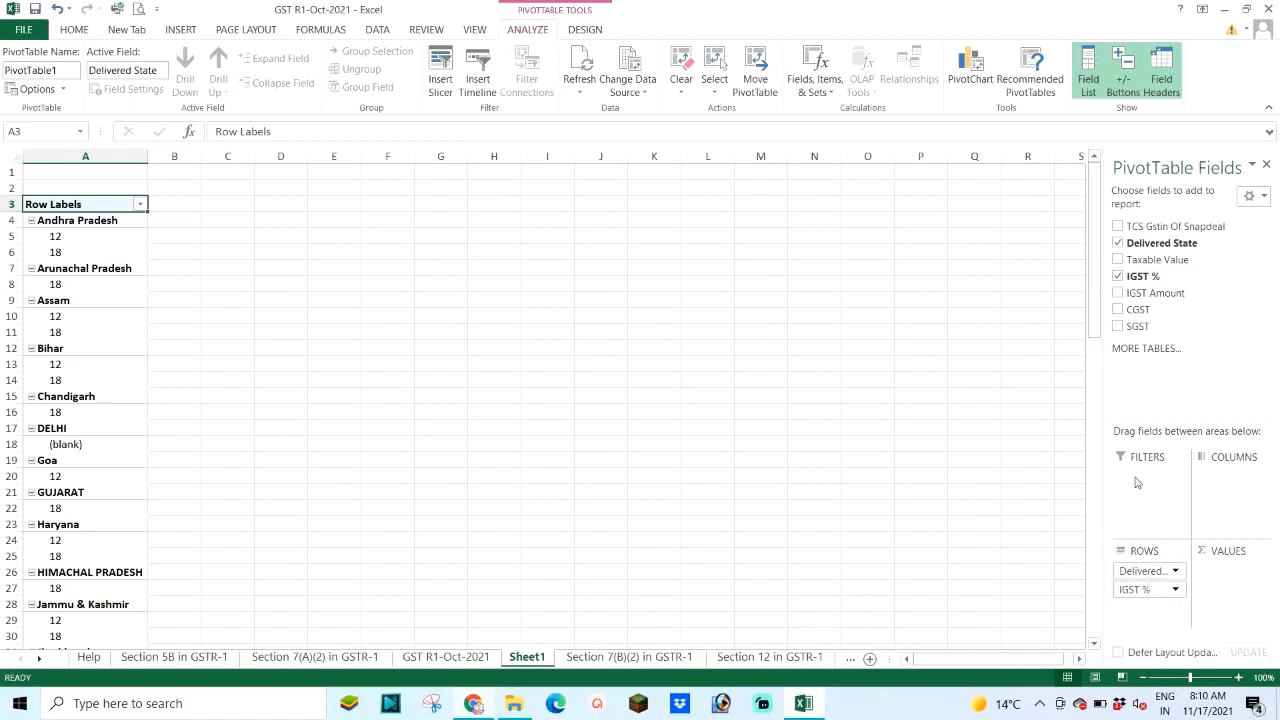
pyautogui.click(1118, 261)
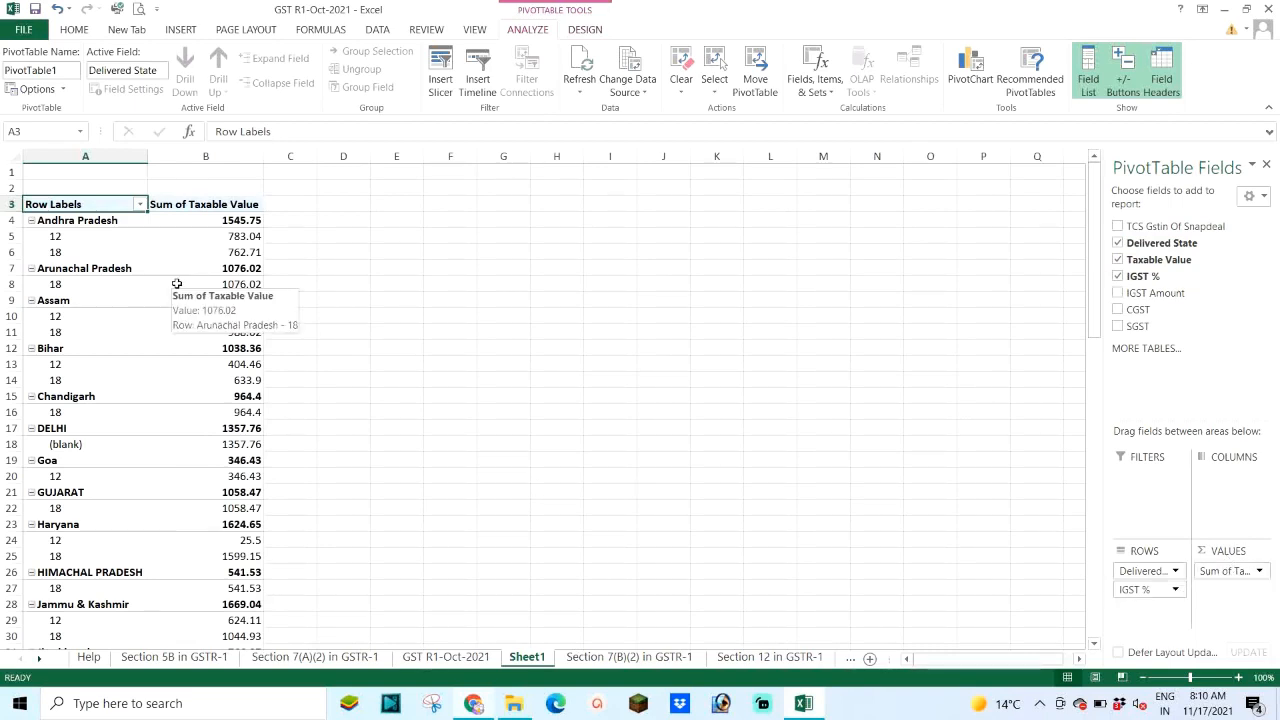
pyautogui.scroll(-7, 176, 284)
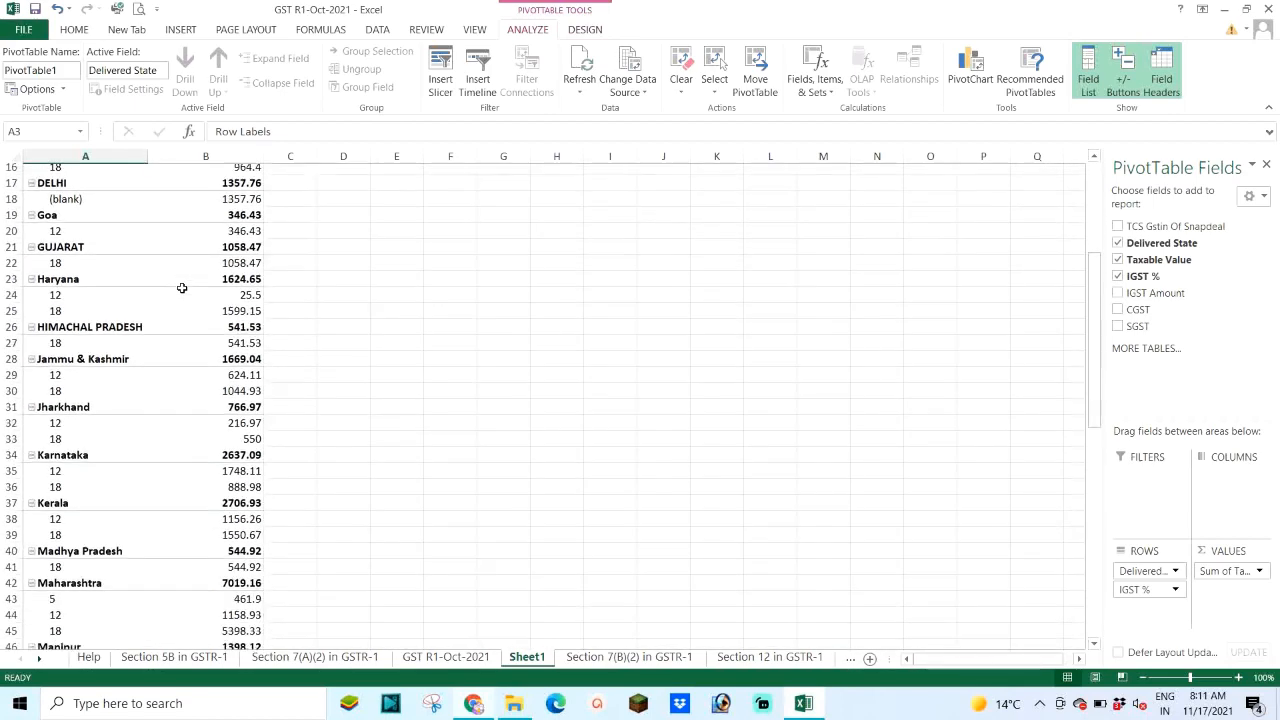
pyautogui.scroll(-10, 180, 288)
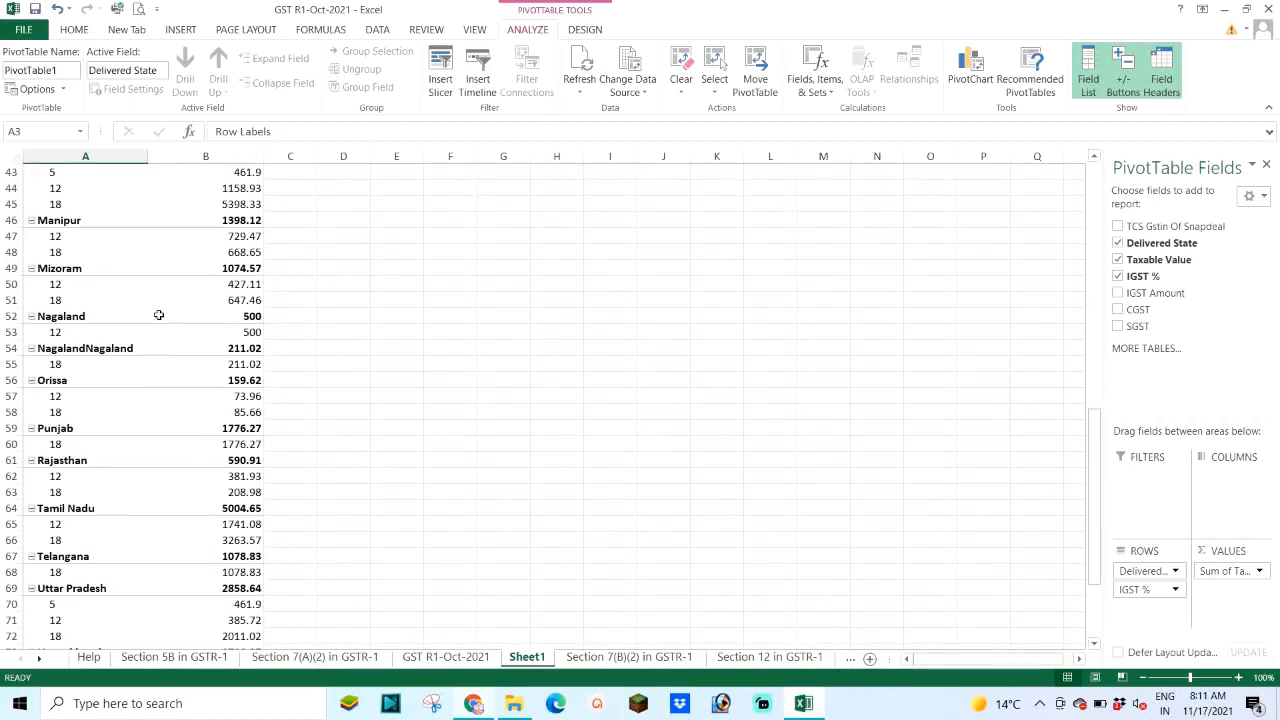
pyautogui.scroll(-2, 139, 325)
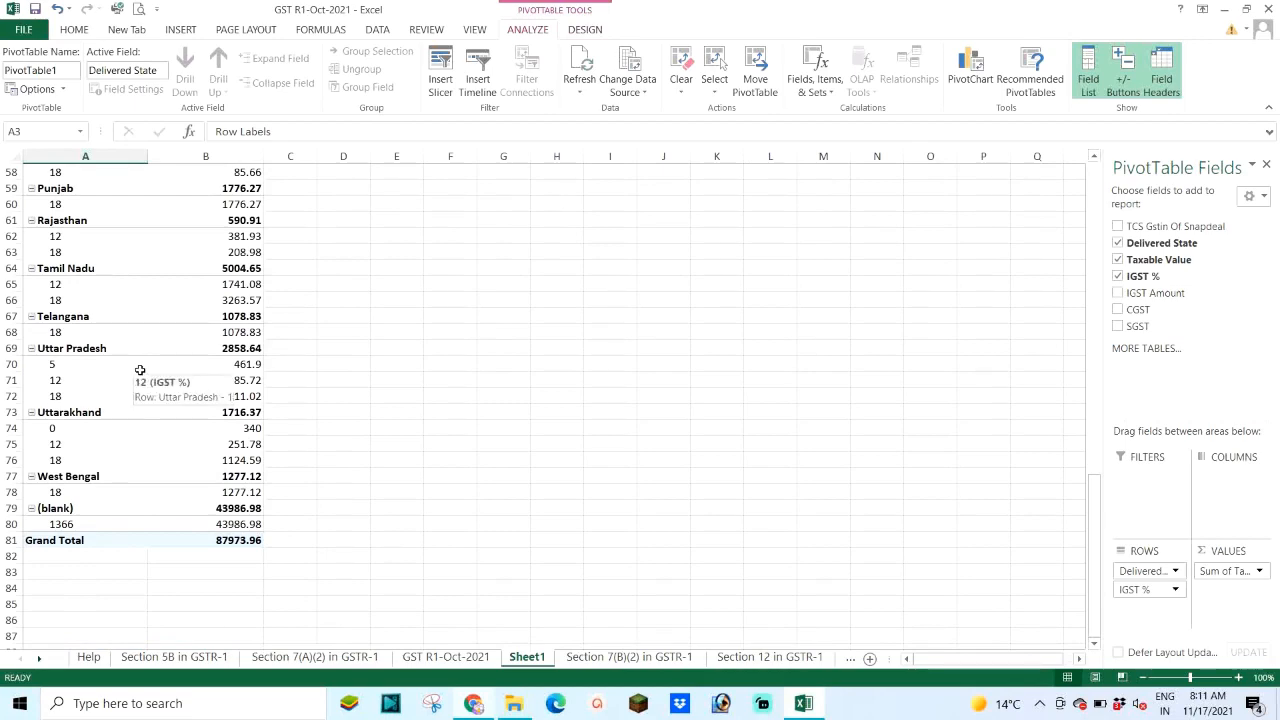
pyautogui.scroll(7, 138, 366)
pyautogui.scroll(12, 141, 352)
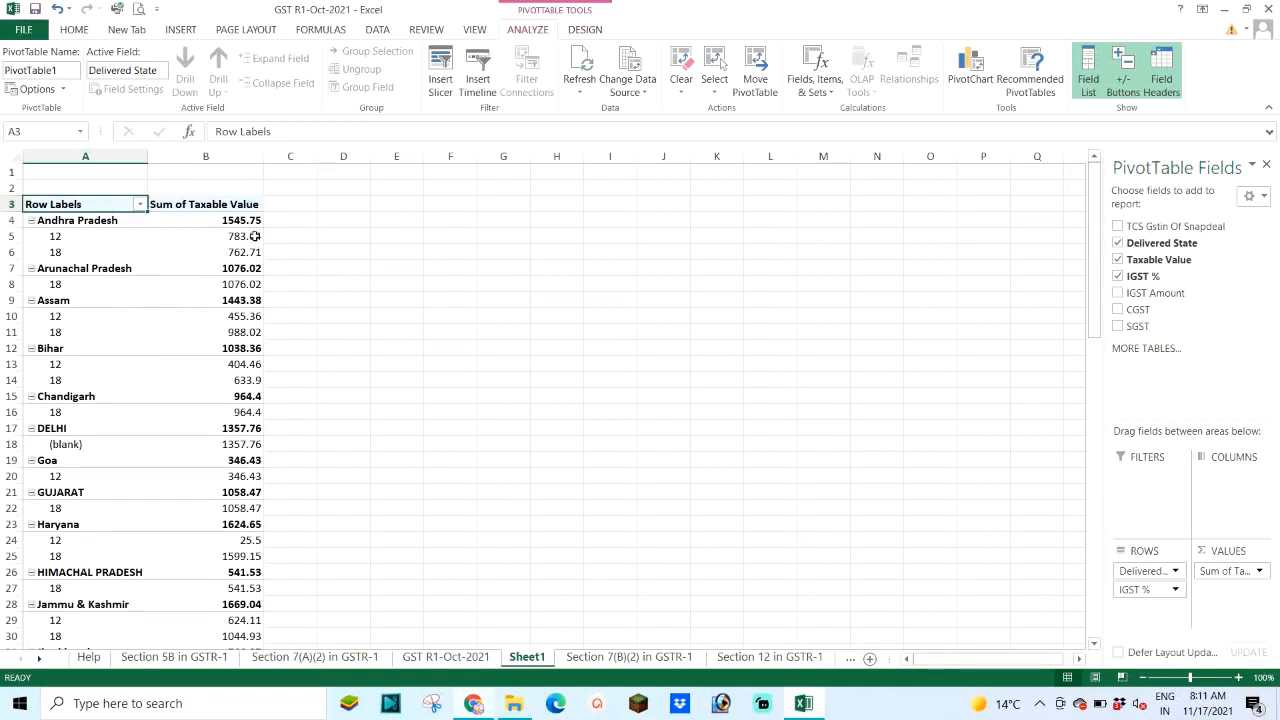
# Step: Format the Sum of Taxable Value column as Number with 0 decimal places
pyautogui.click(231, 157)
pyautogui.rightClick(231, 157)
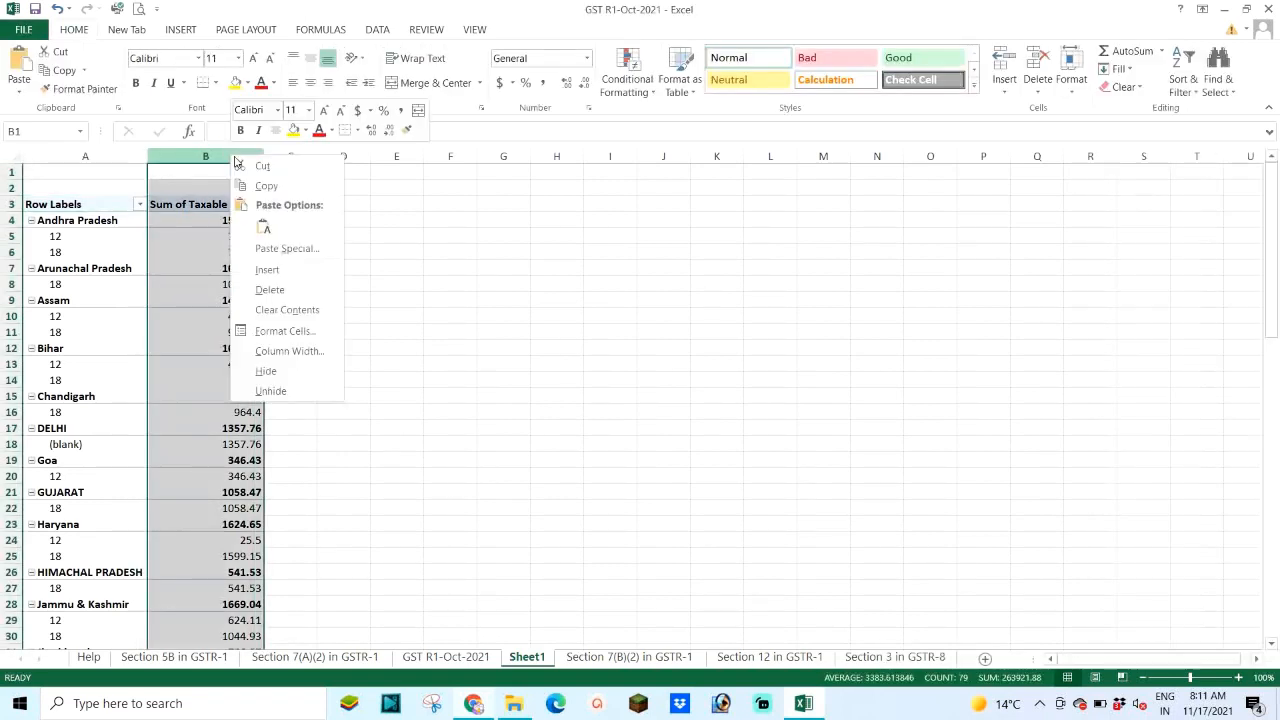
pyautogui.click(274, 331)
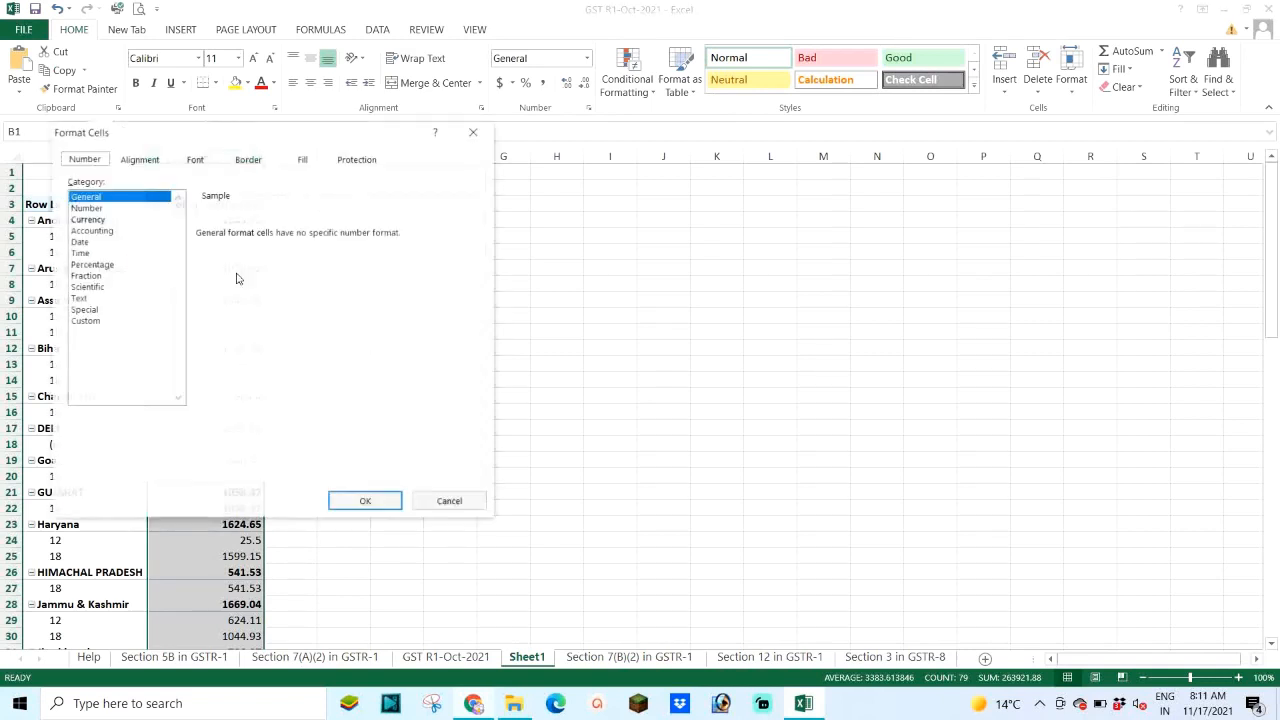
pyautogui.click(87, 208)
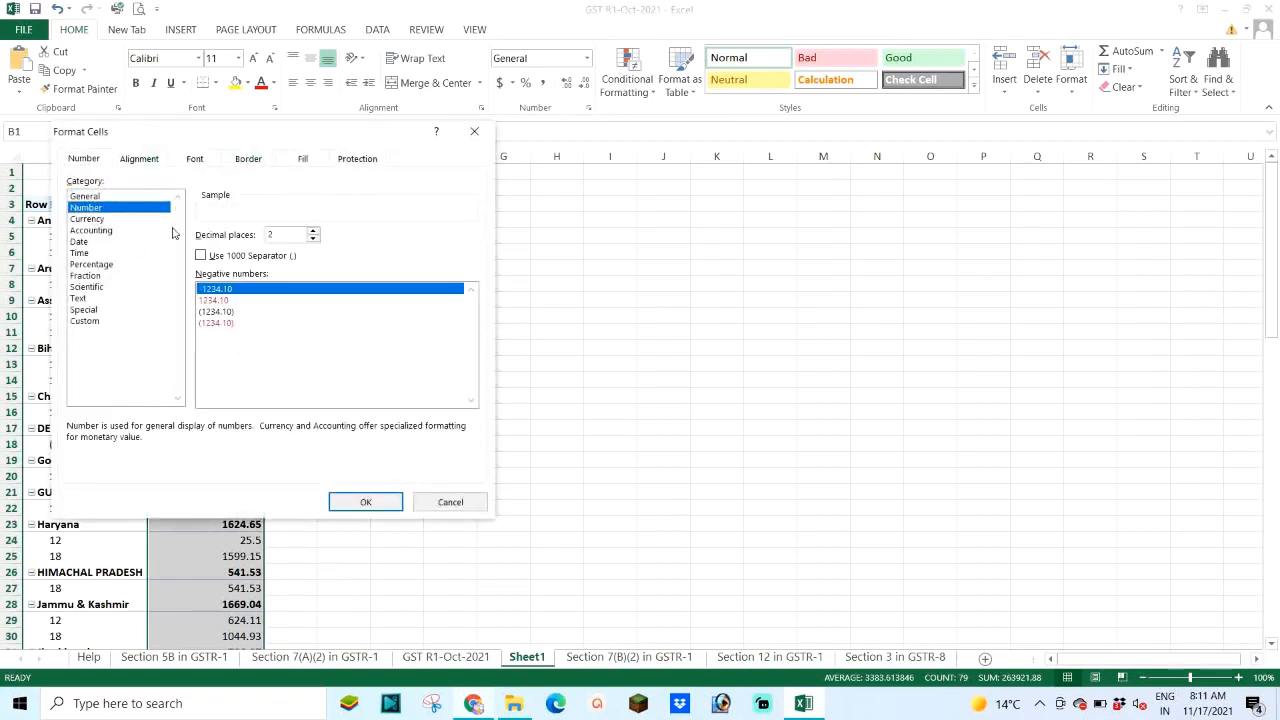
pyautogui.click(313, 239)
pyautogui.click(313, 239)
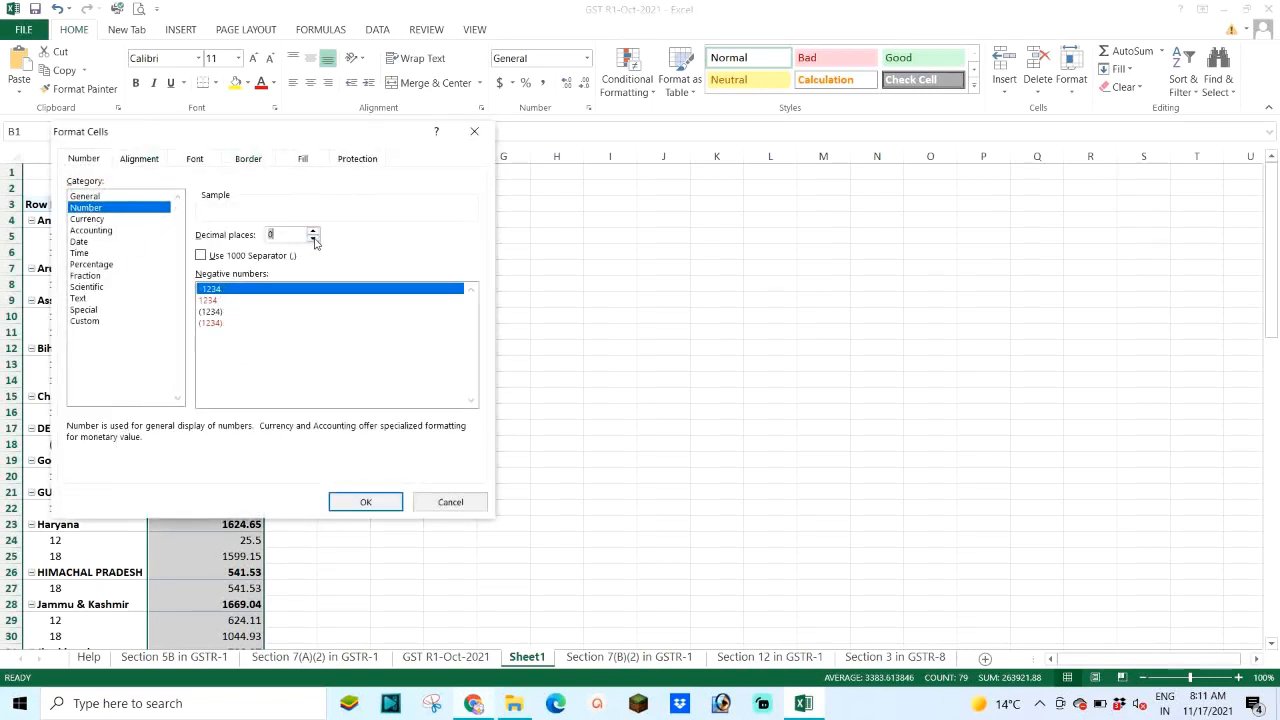
pyautogui.click(366, 502)
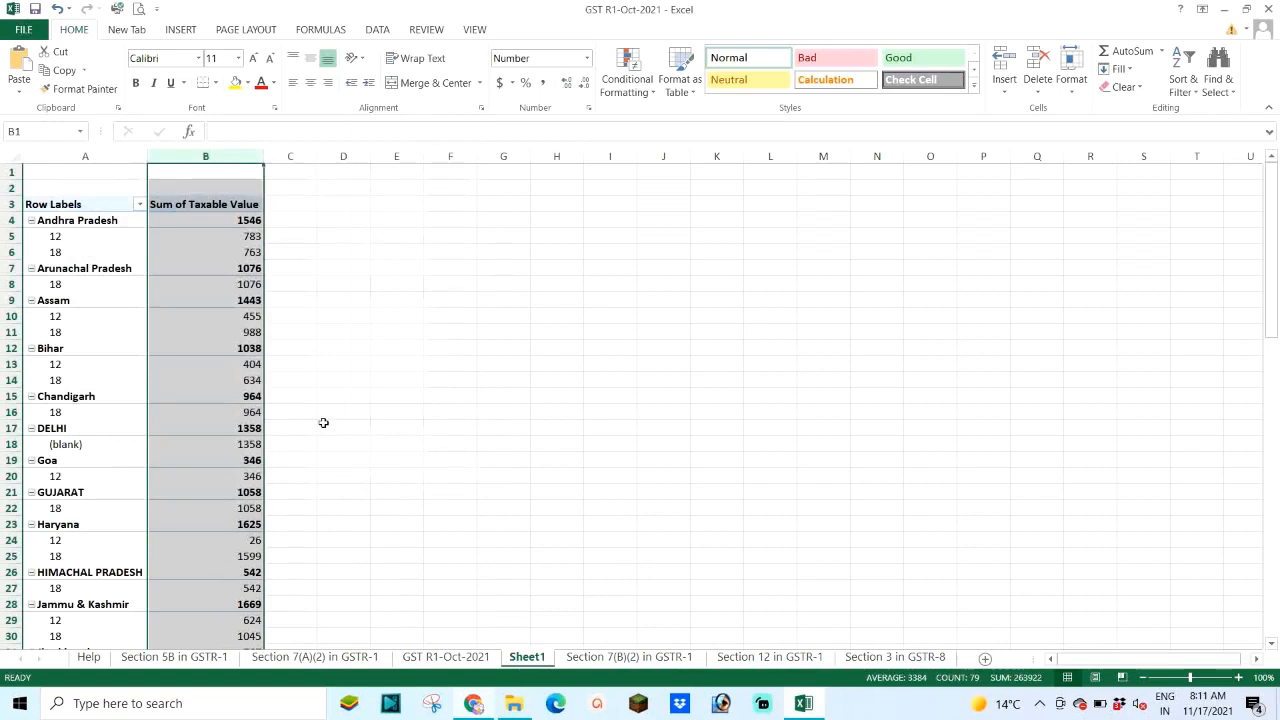
pyautogui.click(200, 248)
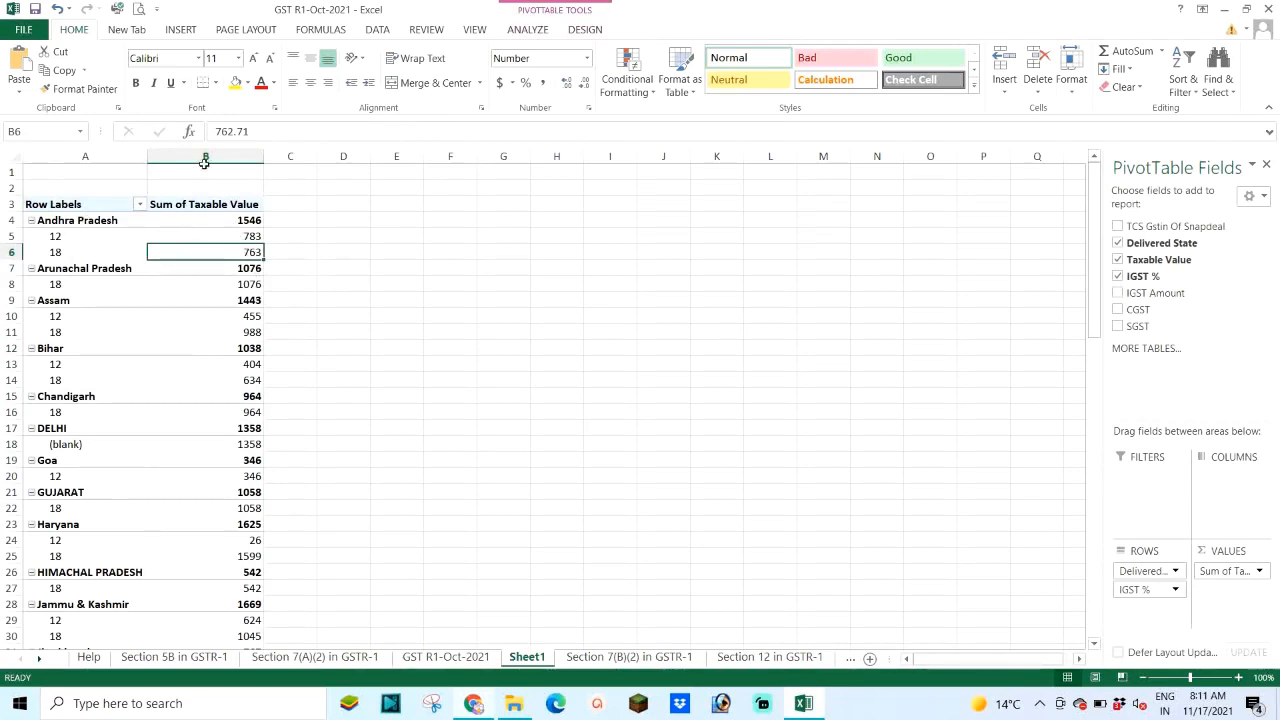
# Step: Right-align the state and rate labels in column A and left-align the sums in column B
pyautogui.click(97, 155)
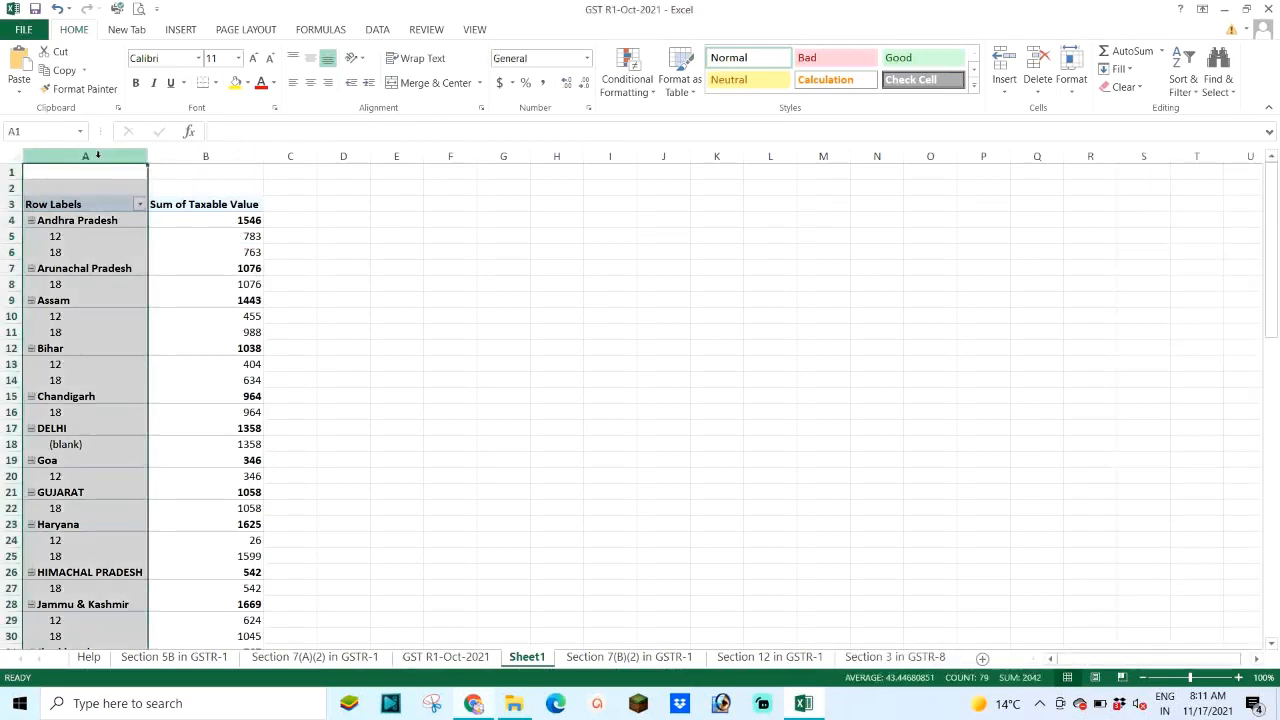
pyautogui.click(328, 83)
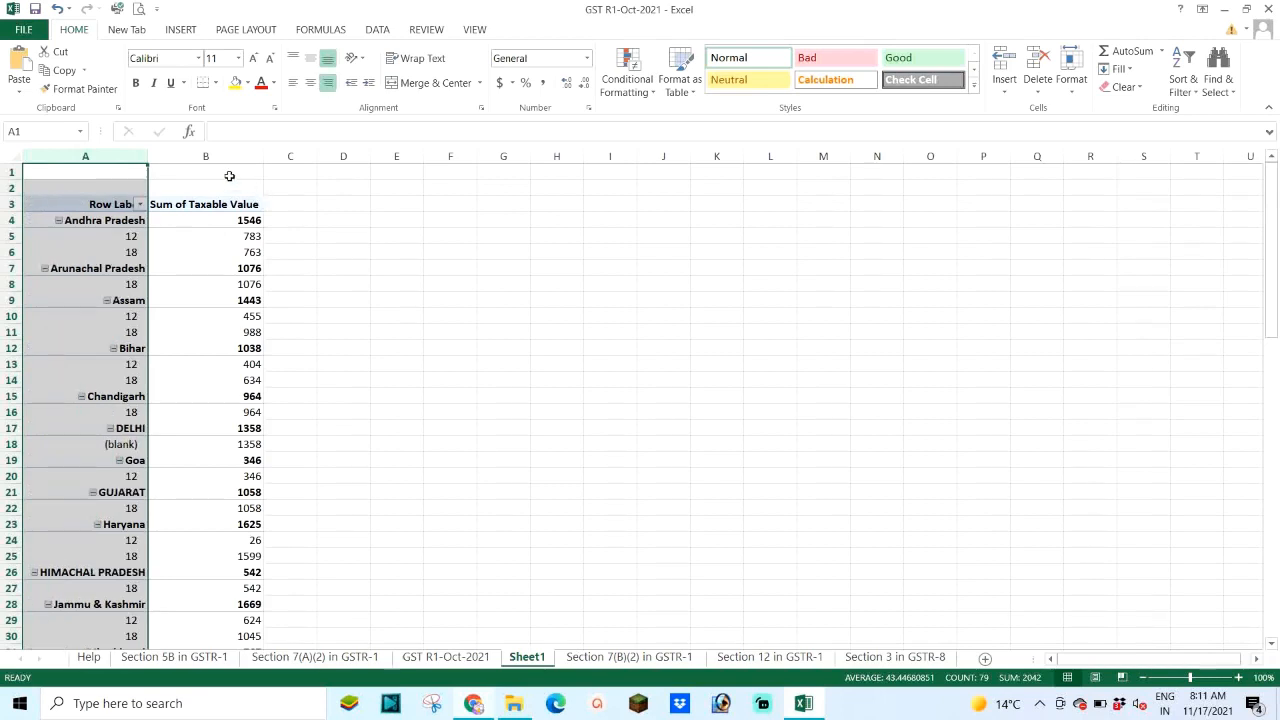
pyautogui.click(206, 156)
pyautogui.click(293, 84)
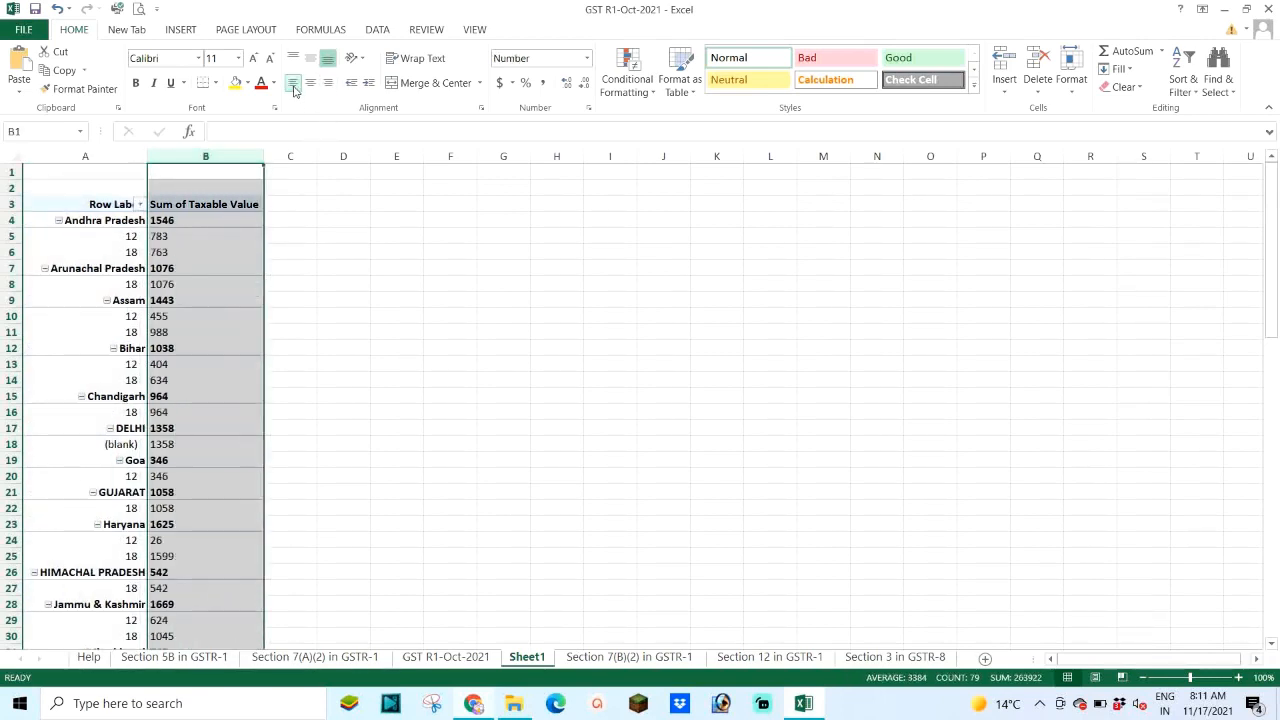
pyautogui.click(301, 270)
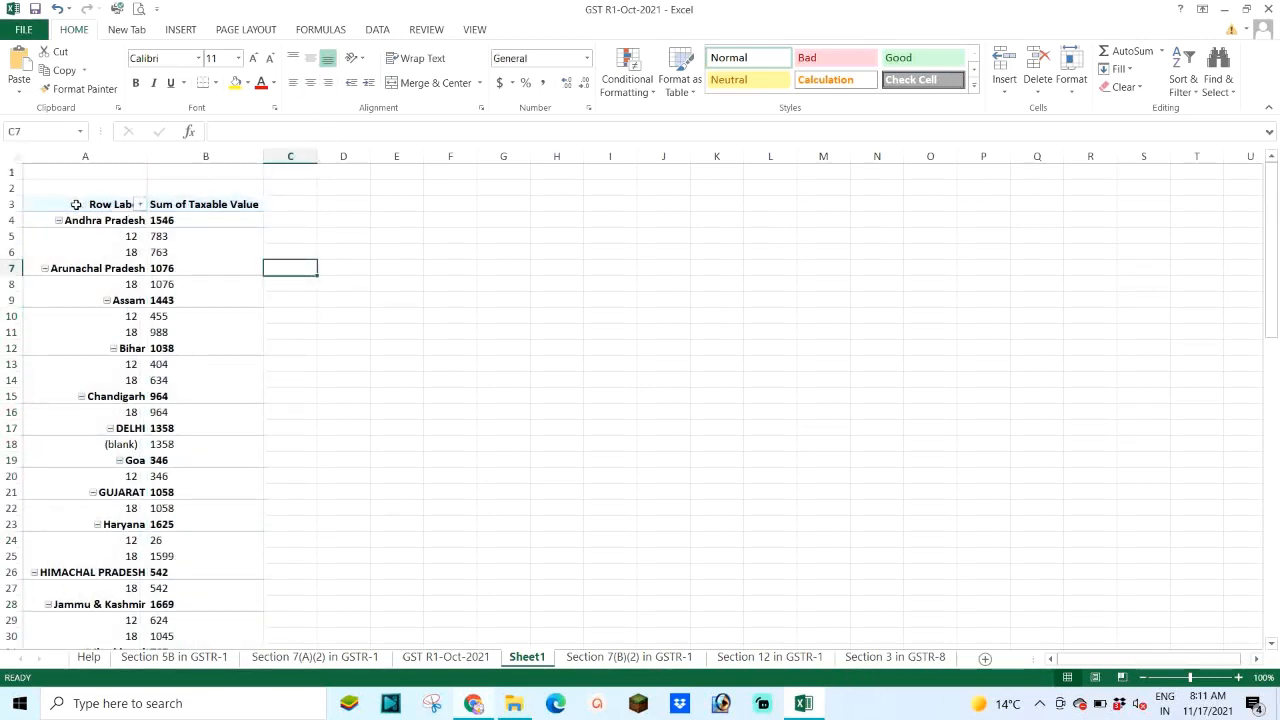
# Step: Apply All Borders to the pivot range A3:B81, Row Labels through Grand Total
pyautogui.moveTo(114, 206); pyautogui.dragTo(214, 620)
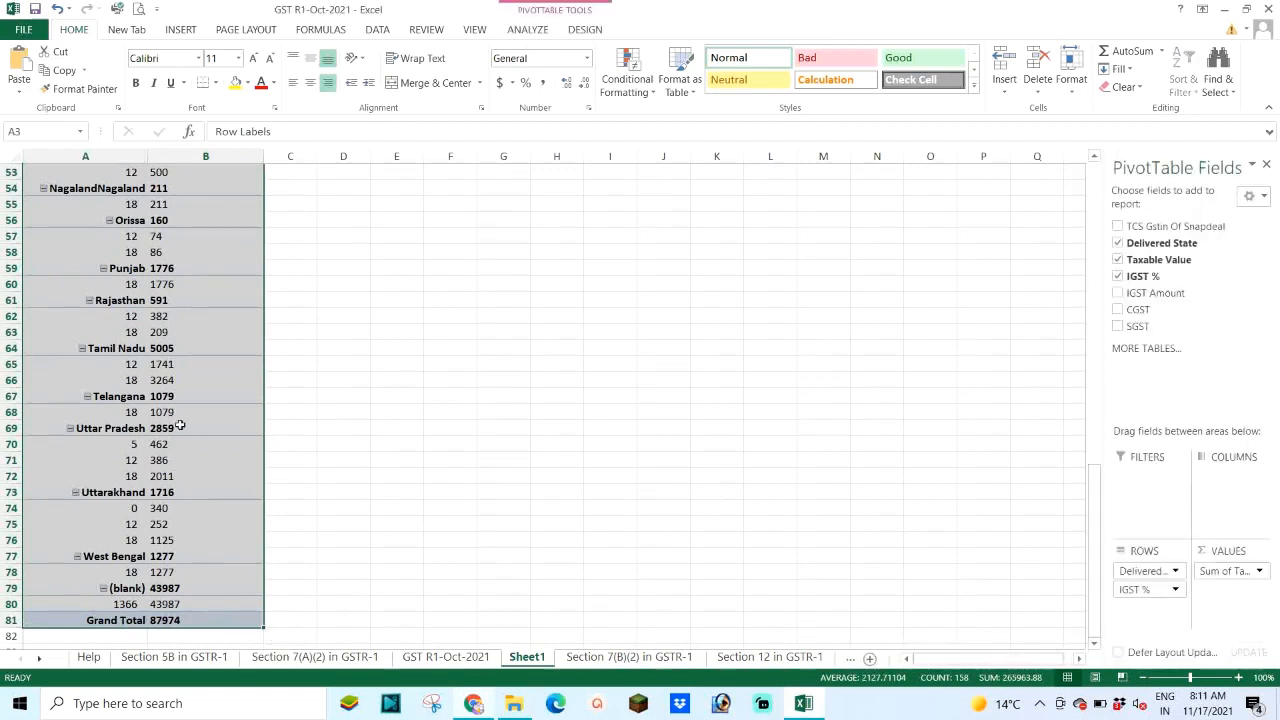
pyautogui.click(215, 82)
pyautogui.click(222, 223)
pyautogui.scroll(17, 250, 218)
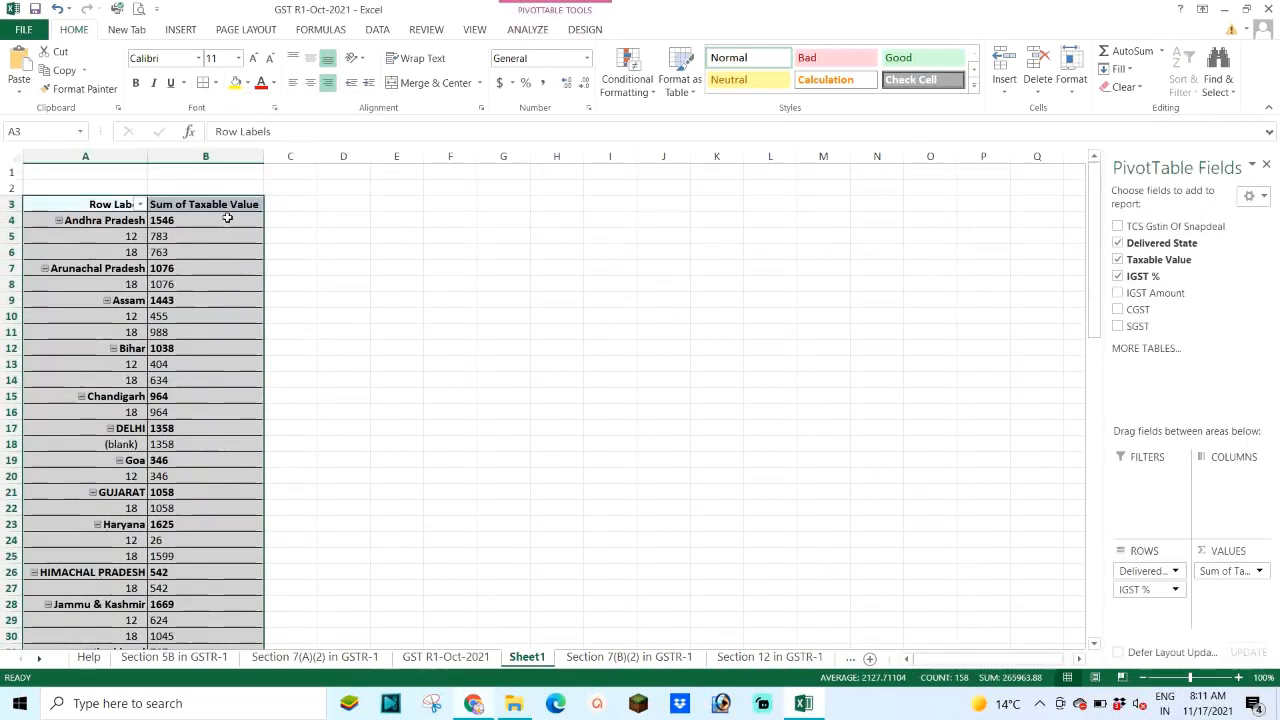
pyautogui.click(358, 326)
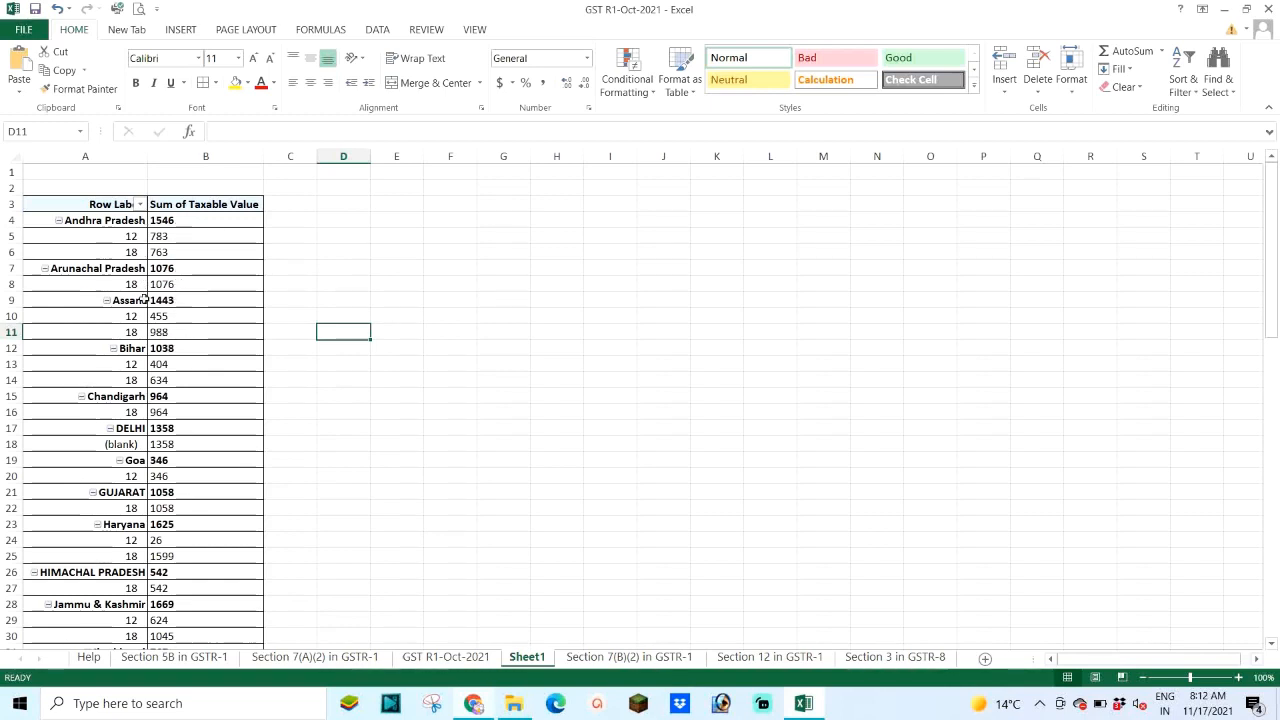
pyautogui.scroll(-1, 135, 368)
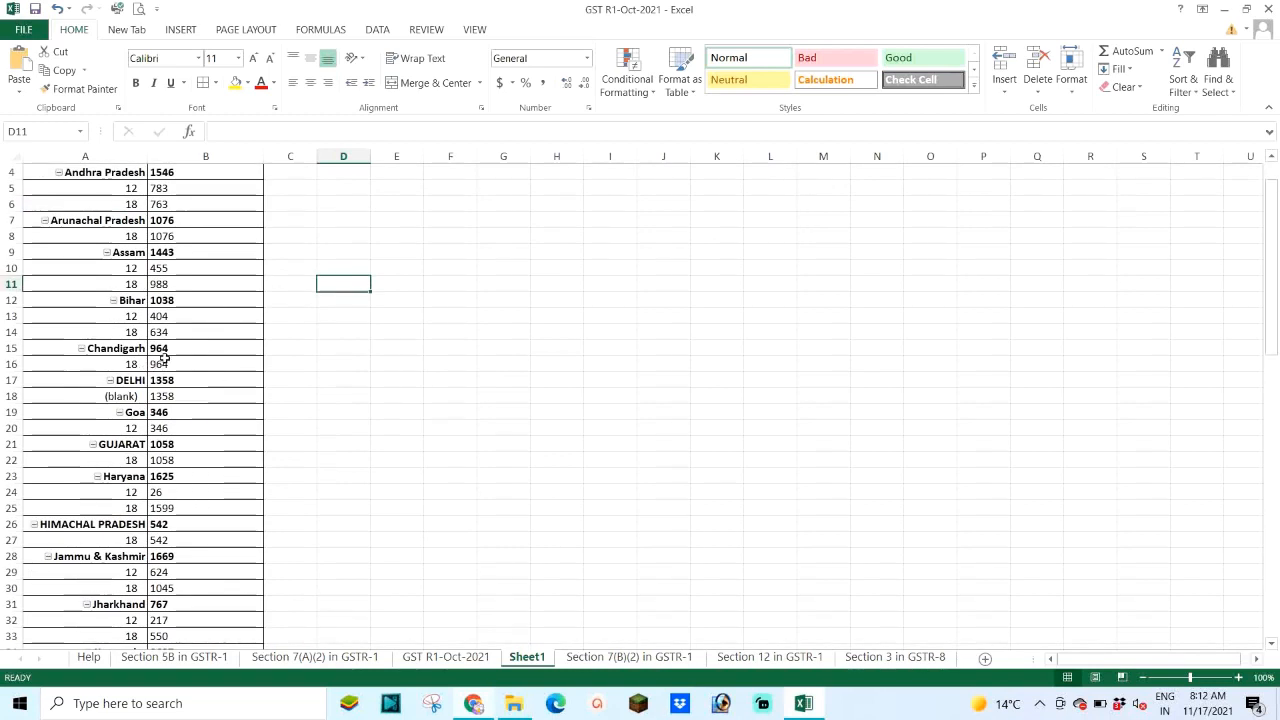
pyautogui.moveTo(163, 358)
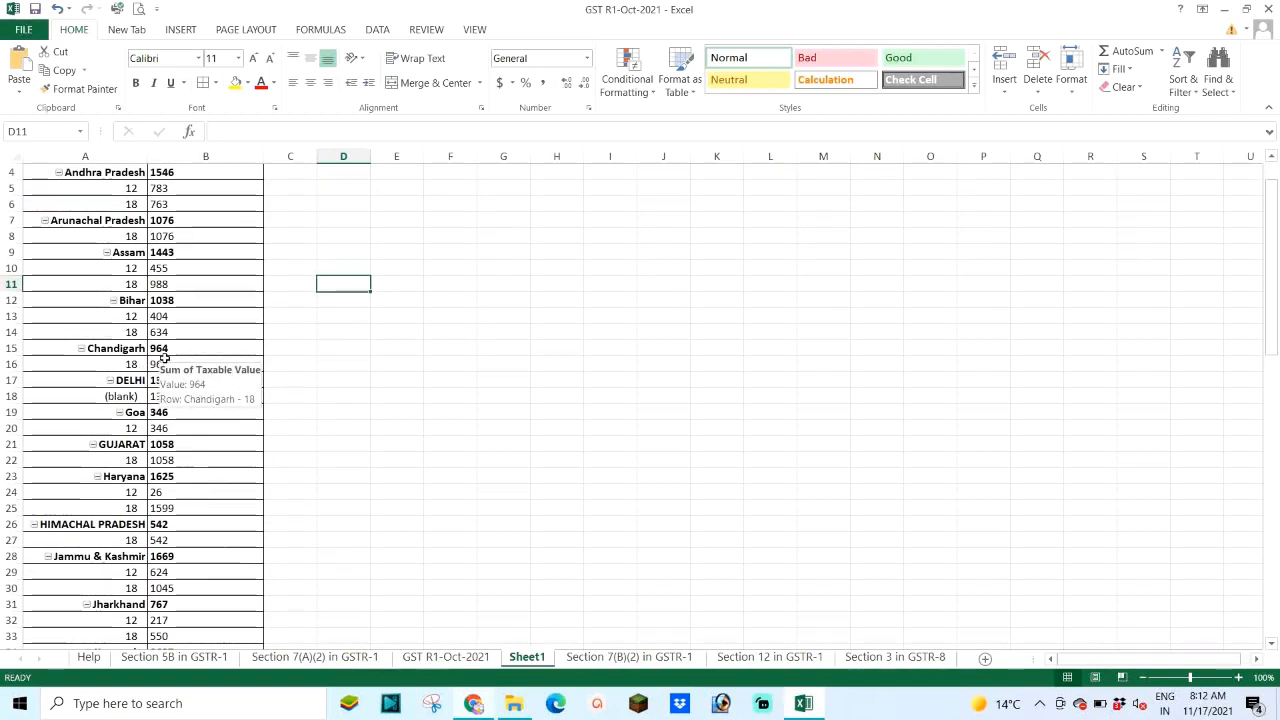
# Step: Open the GST portal in a new browser tab, enter the captcha and log in
pyautogui.click(476, 708)
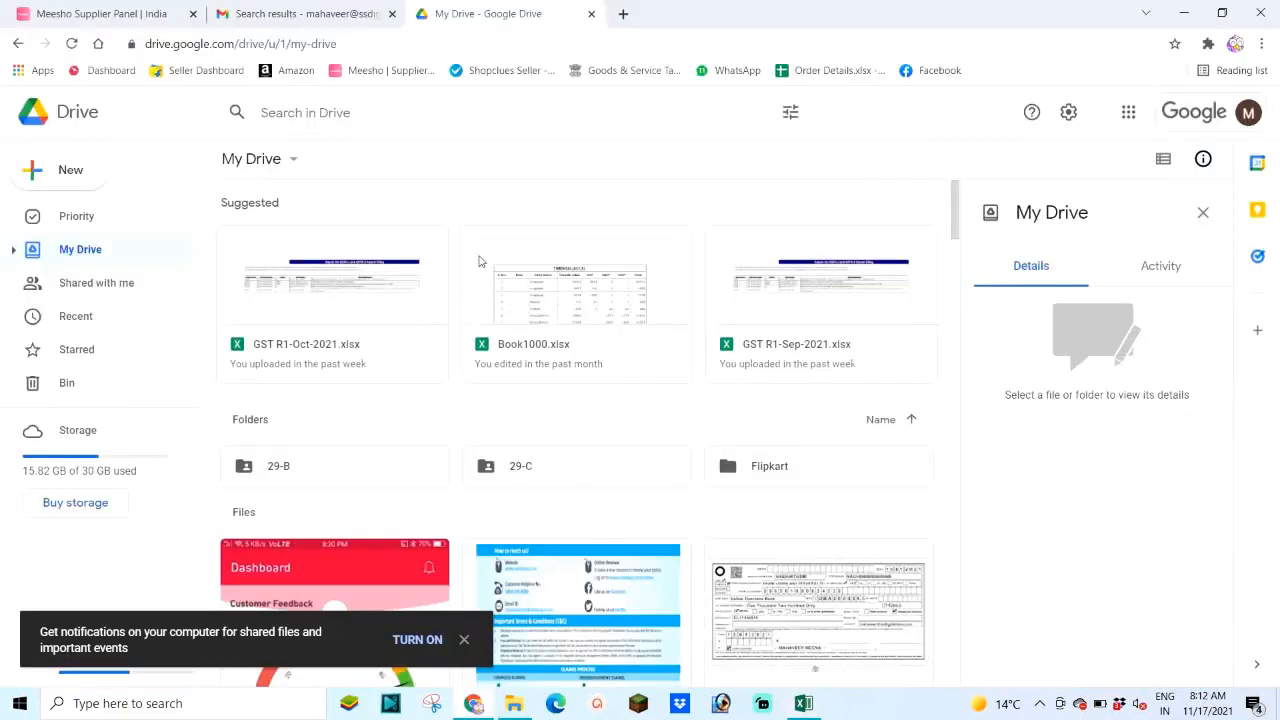
pyautogui.click(623, 13)
pyautogui.click(605, 72)
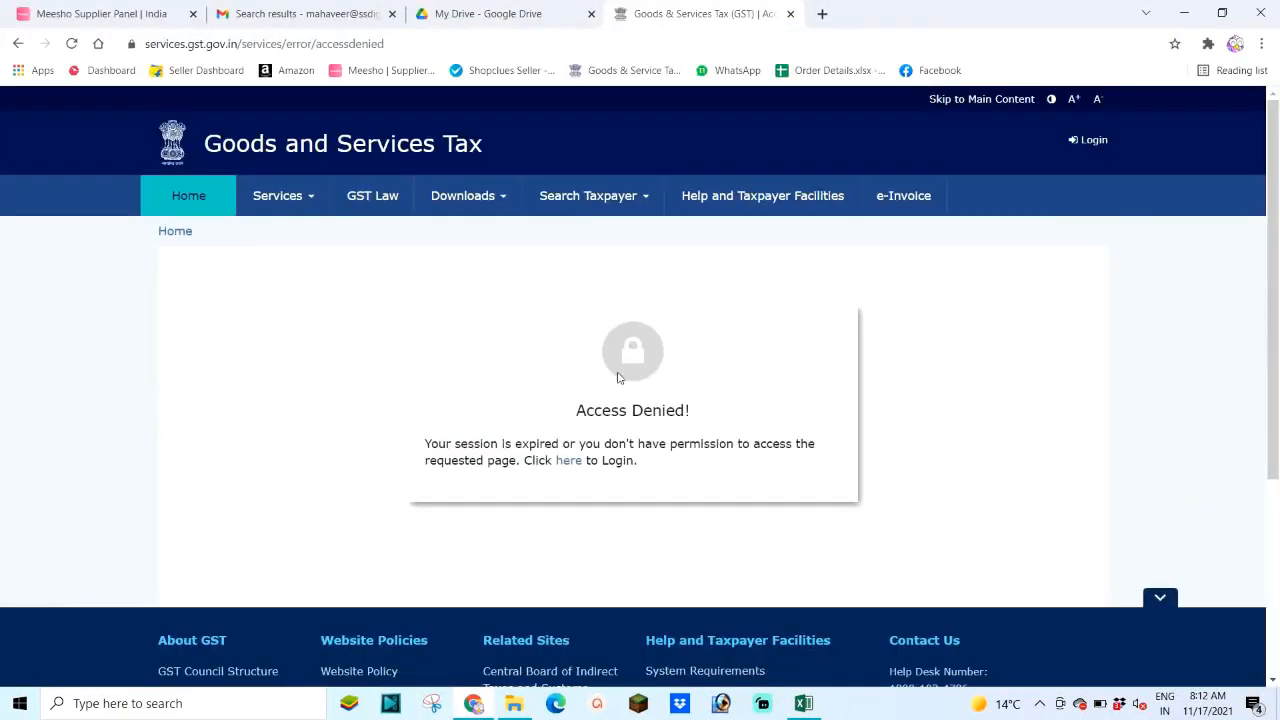
pyautogui.click(566, 461)
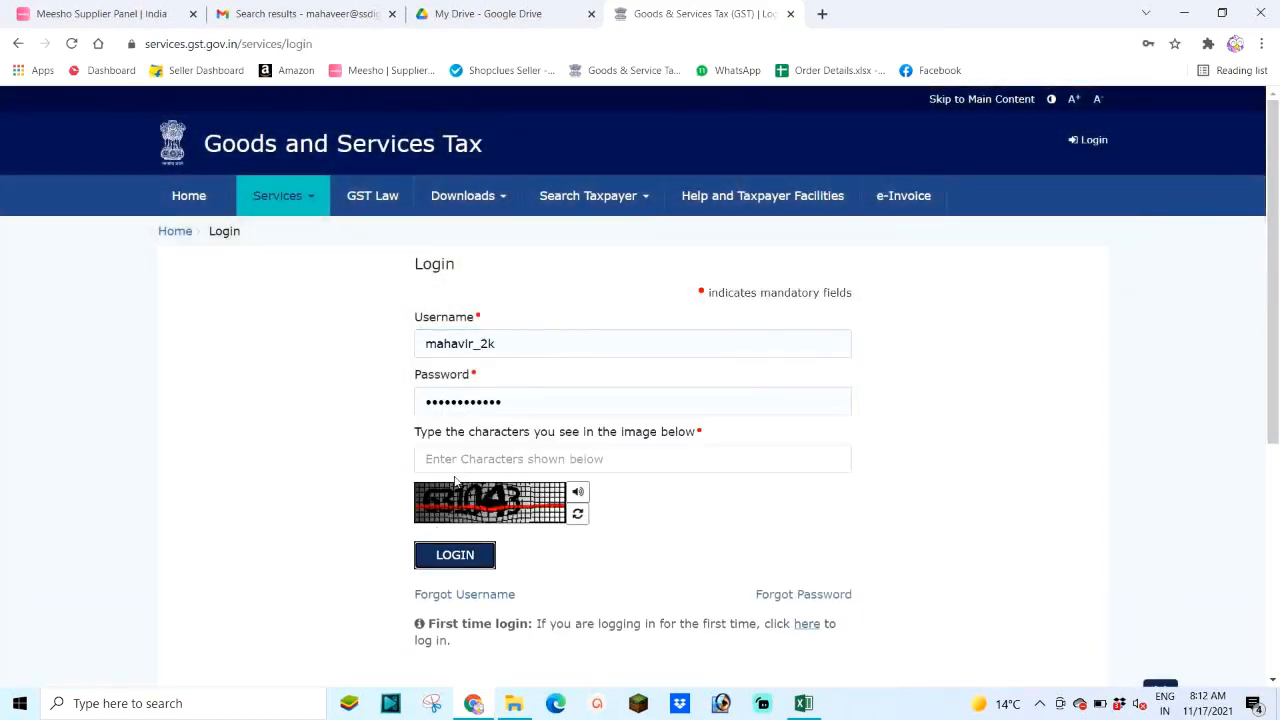
pyautogui.click(459, 456)
pyautogui.write('631043')
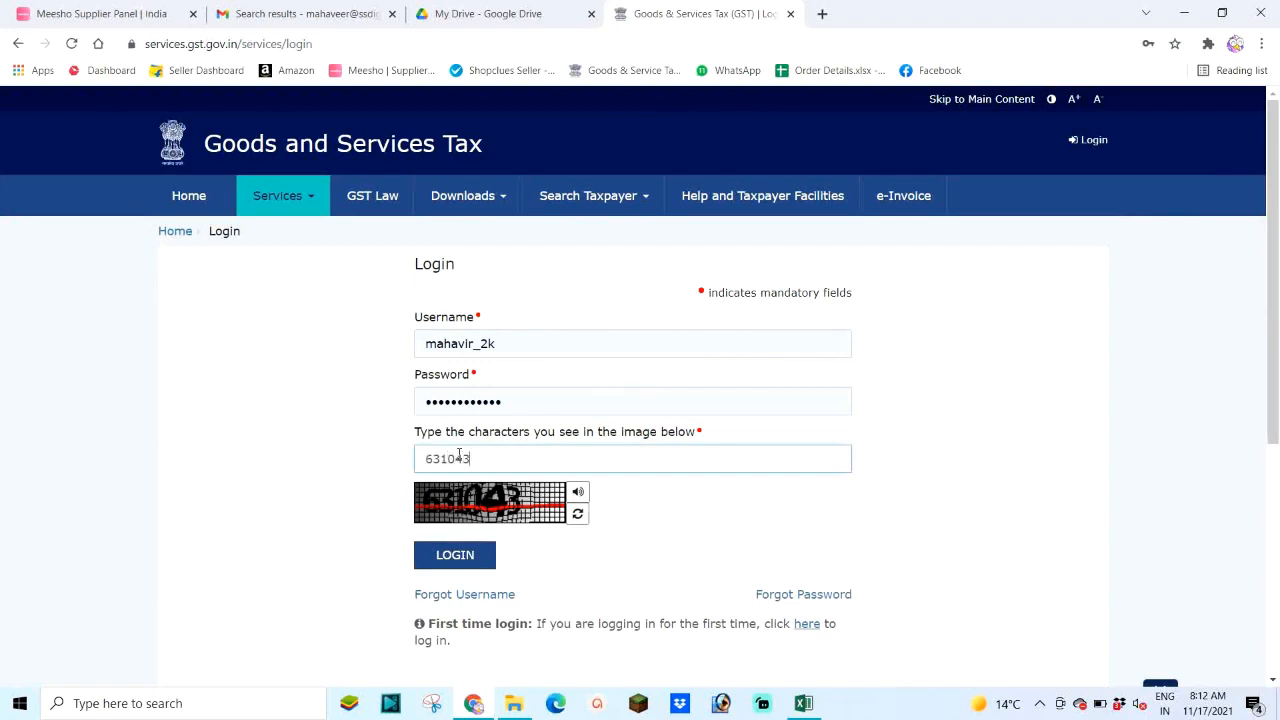
pyautogui.click(462, 552)
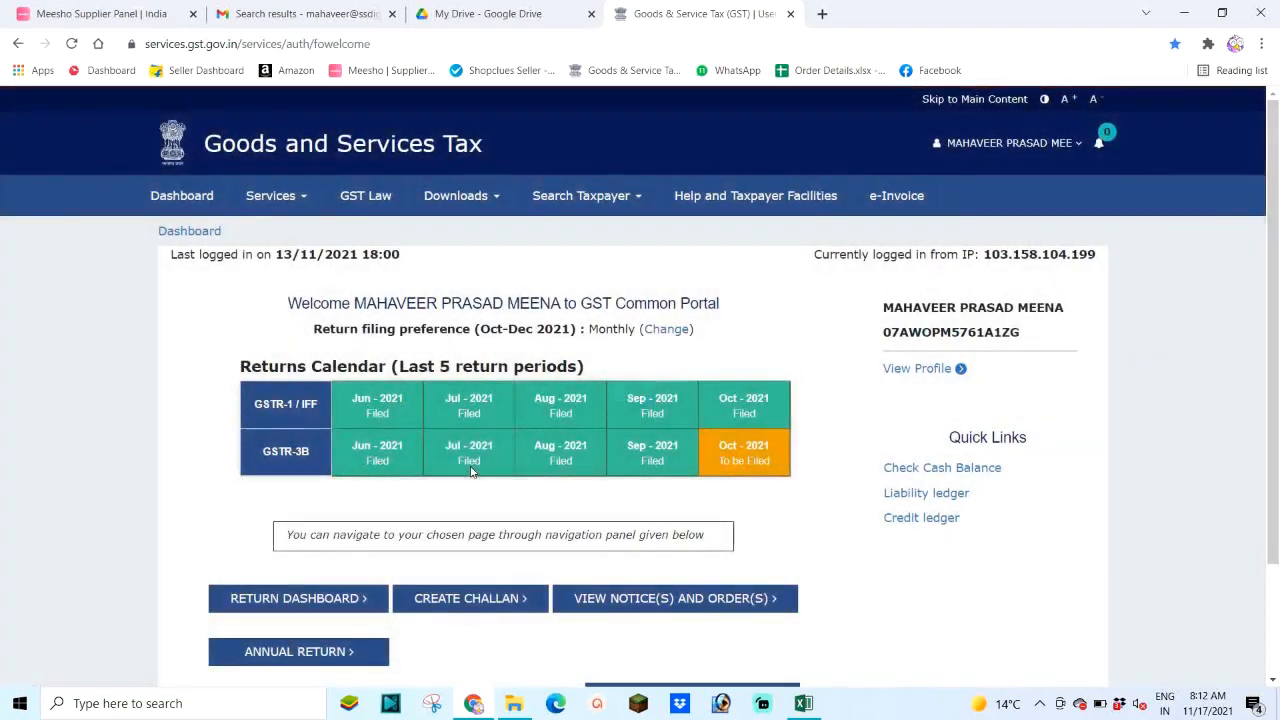
# Step: Search the Return Dashboard for November returns in Quarter 3 of 2021-22
pyautogui.scroll(-2, 460, 450)
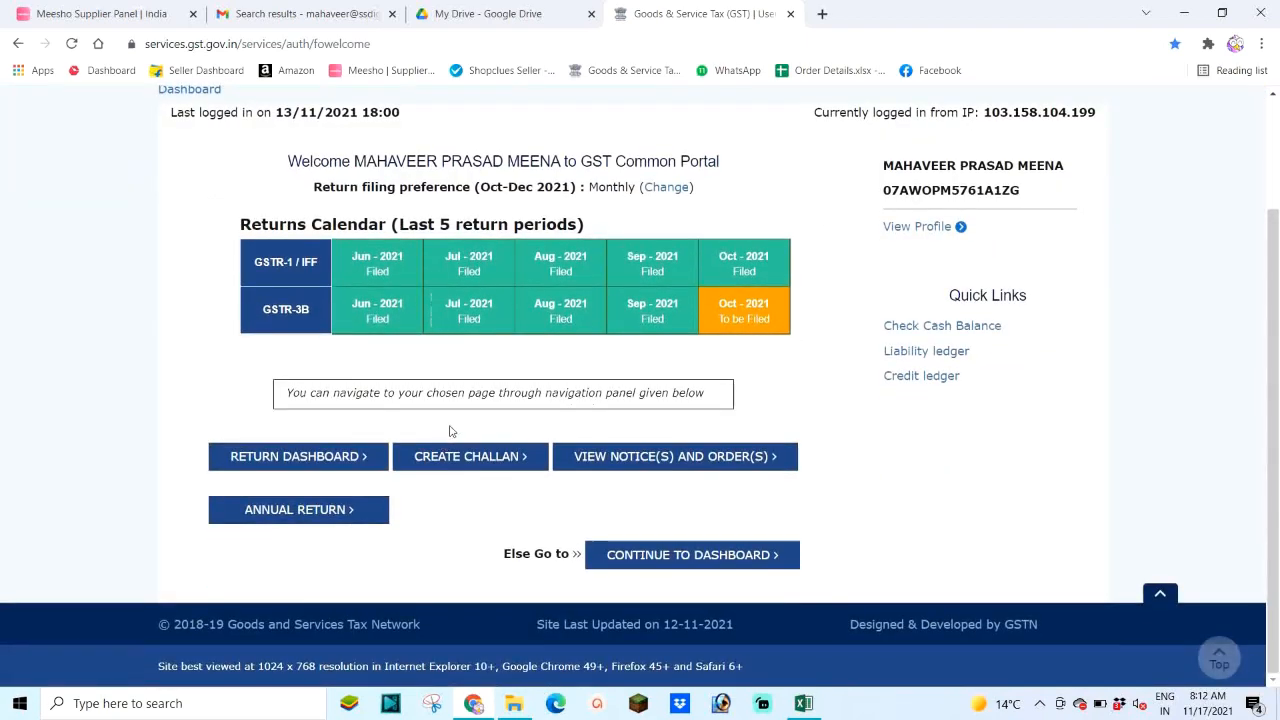
pyautogui.click(267, 459)
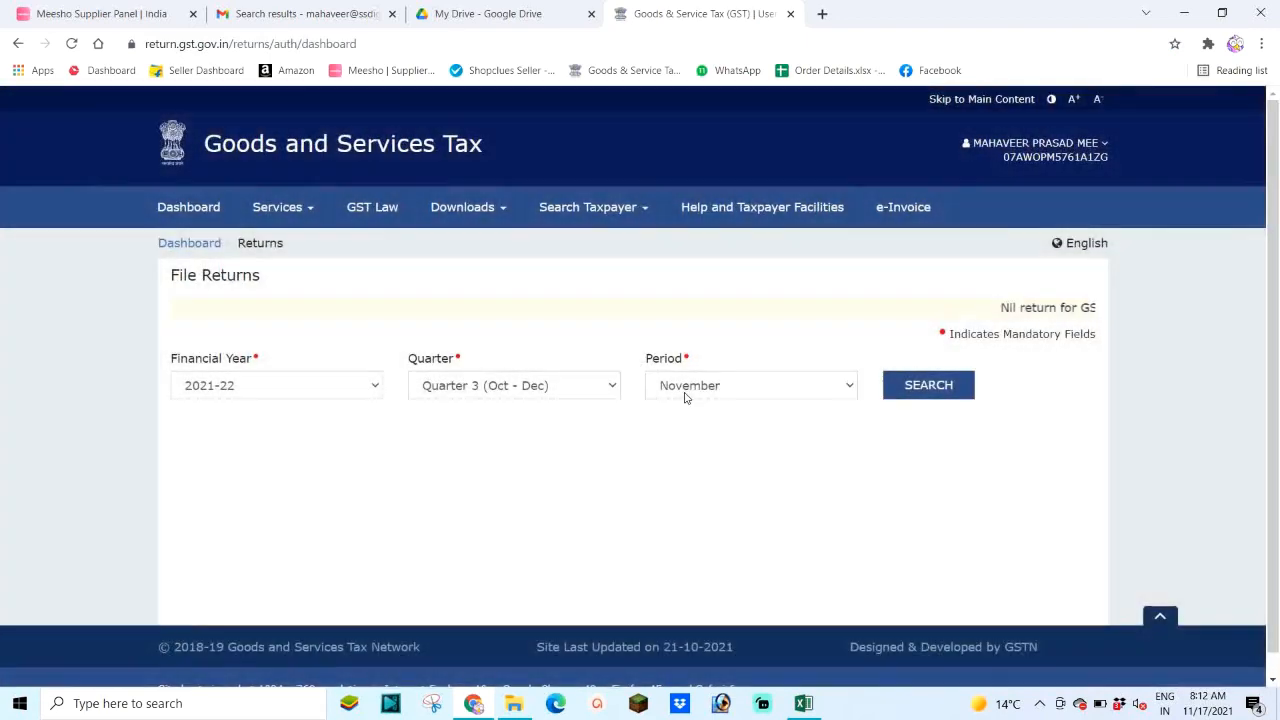
pyautogui.click(685, 397)
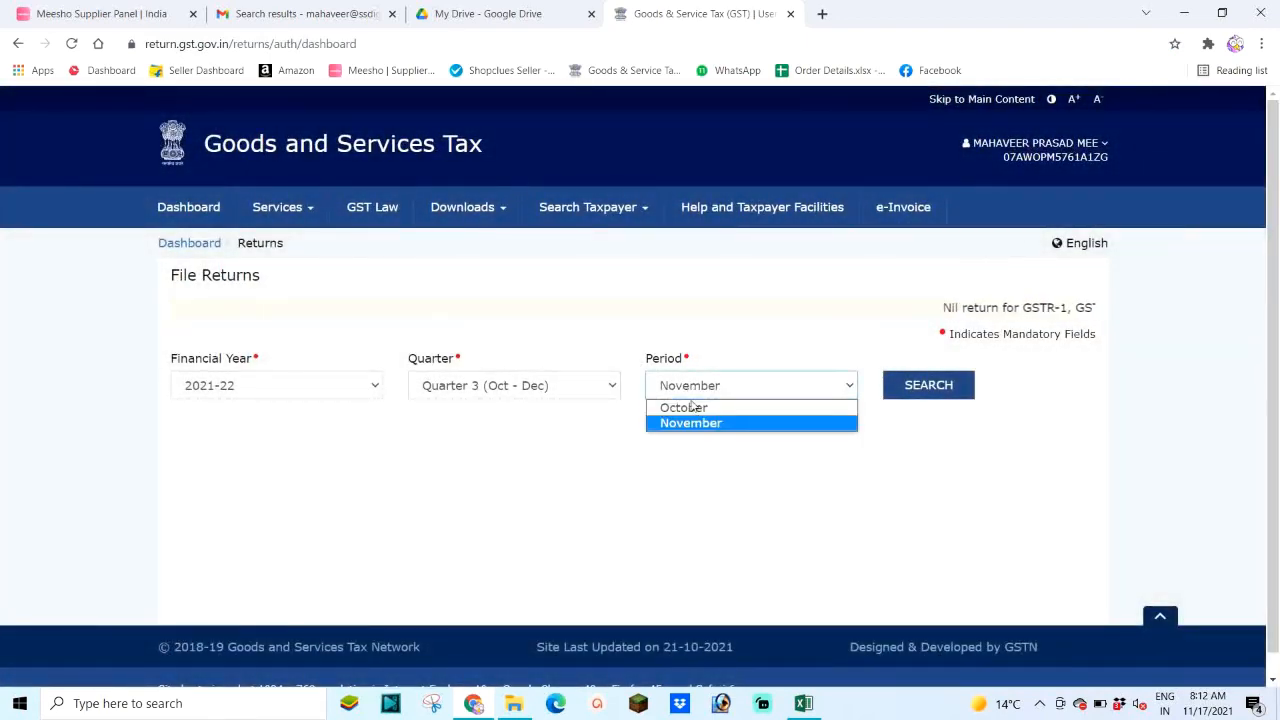
pyautogui.click(738, 406)
pyautogui.click(903, 396)
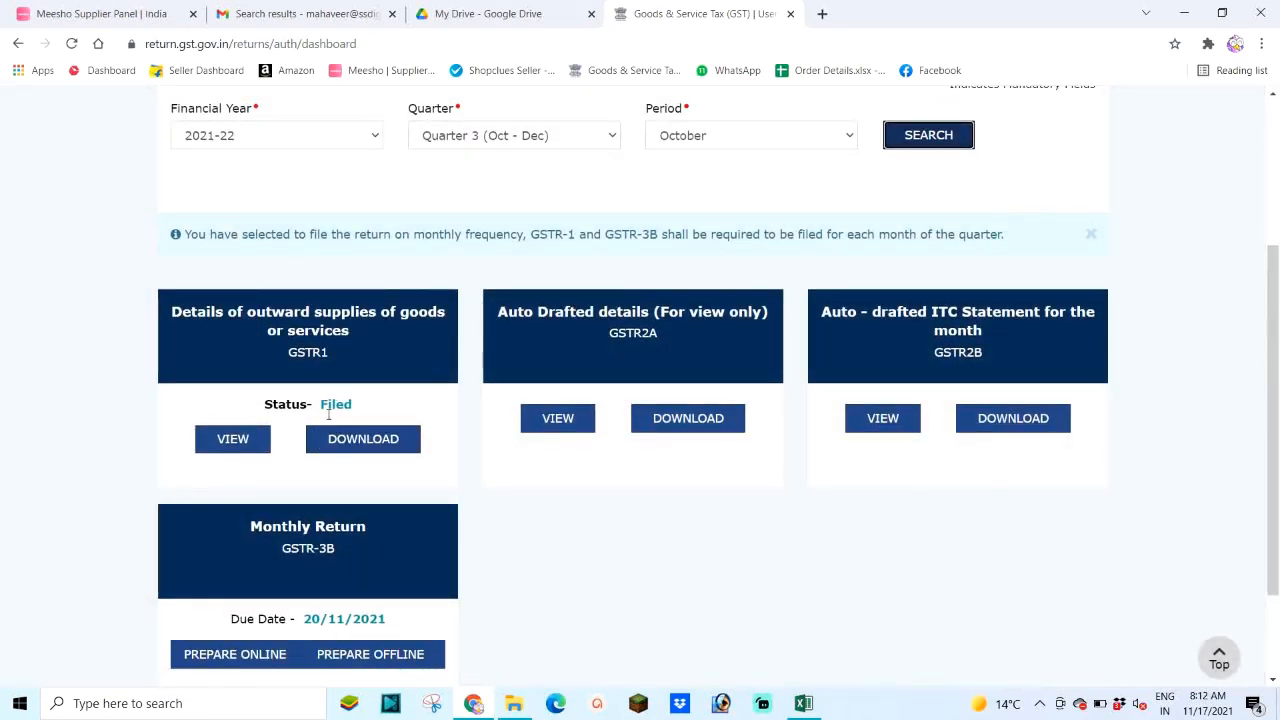
pyautogui.click(749, 138)
pyautogui.click(729, 171)
pyautogui.click(915, 140)
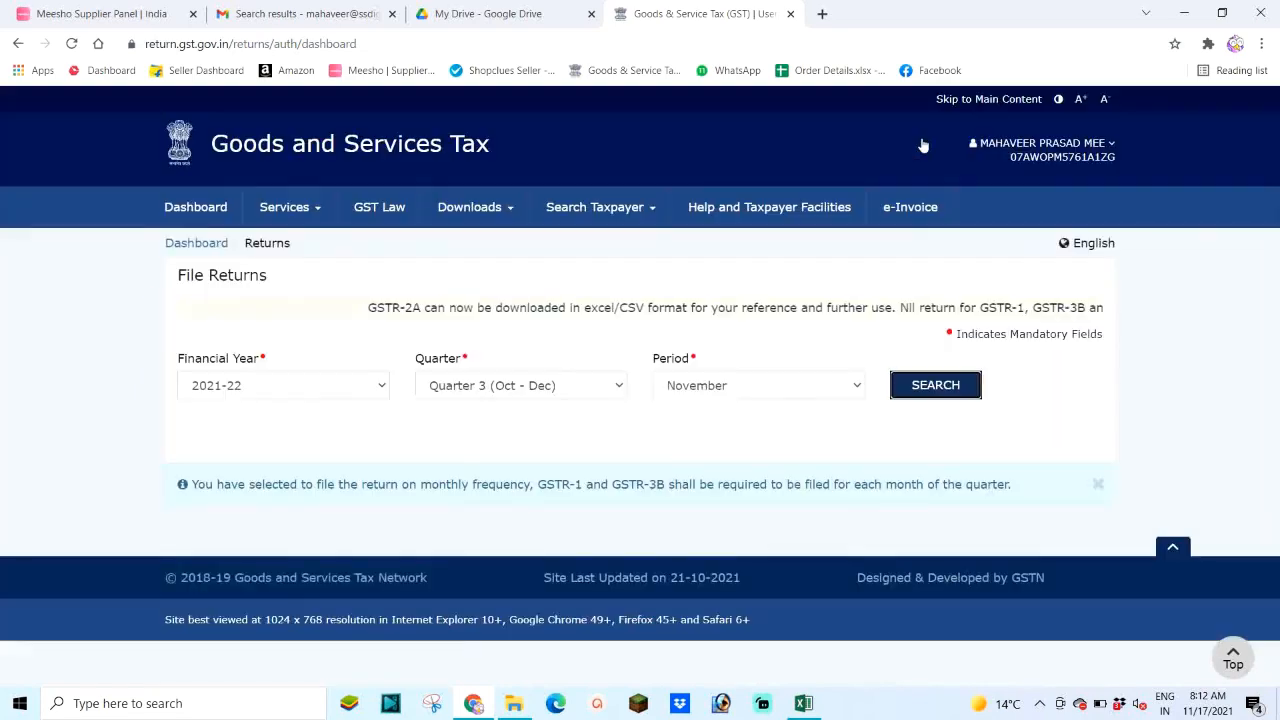
pyautogui.scroll(-3, 510, 360)
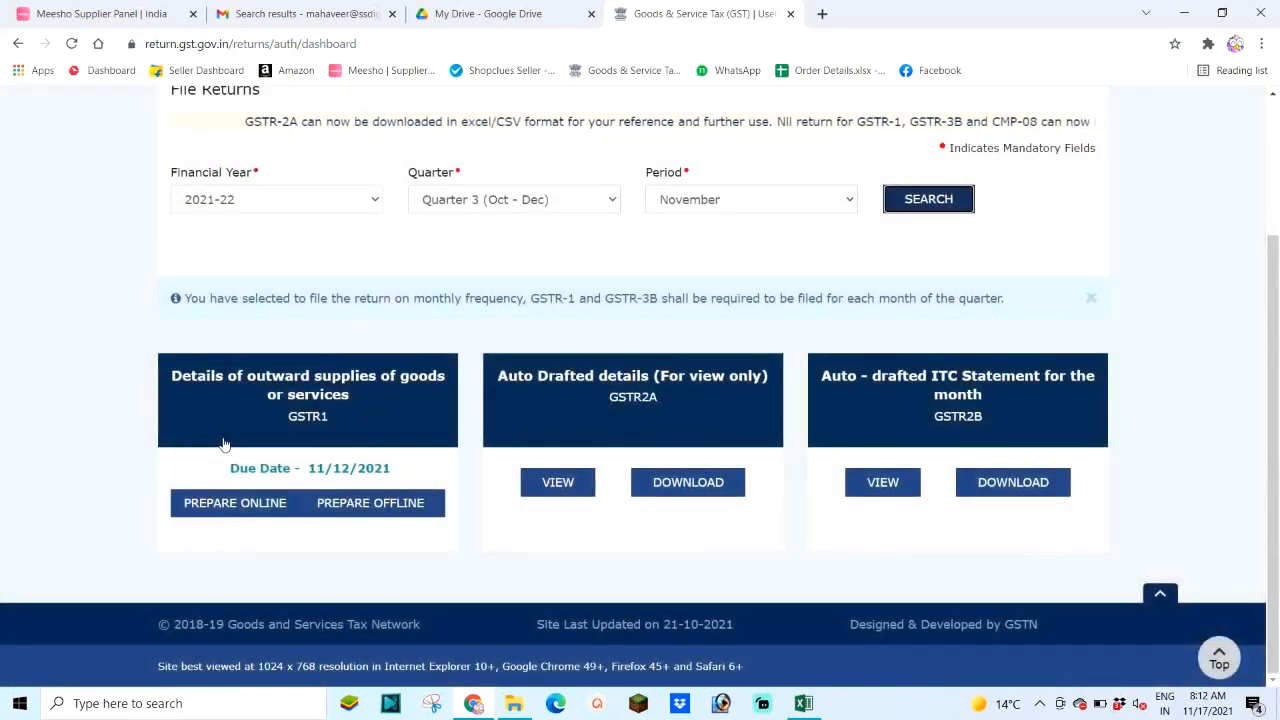
# Step: Prepare the November GSTR-1 online and start a new 7 - B2C (Others) entry
pyautogui.click(227, 507)
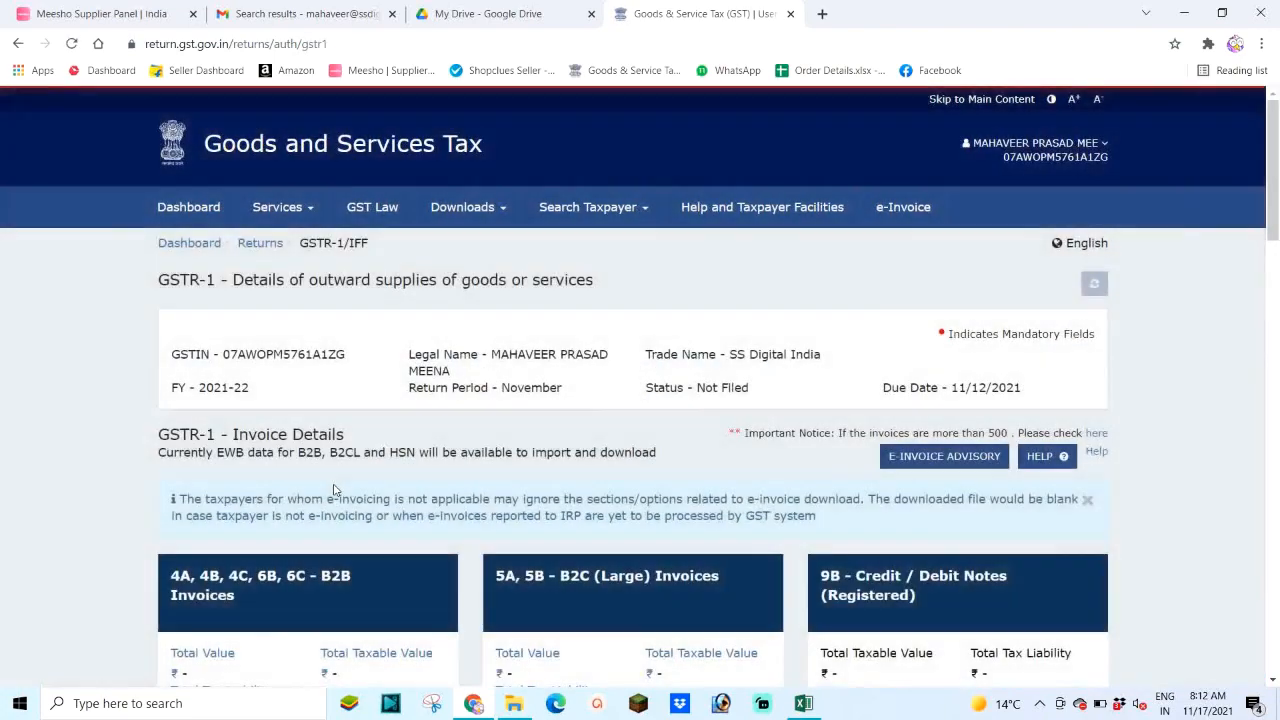
pyautogui.scroll(-8, 336, 490)
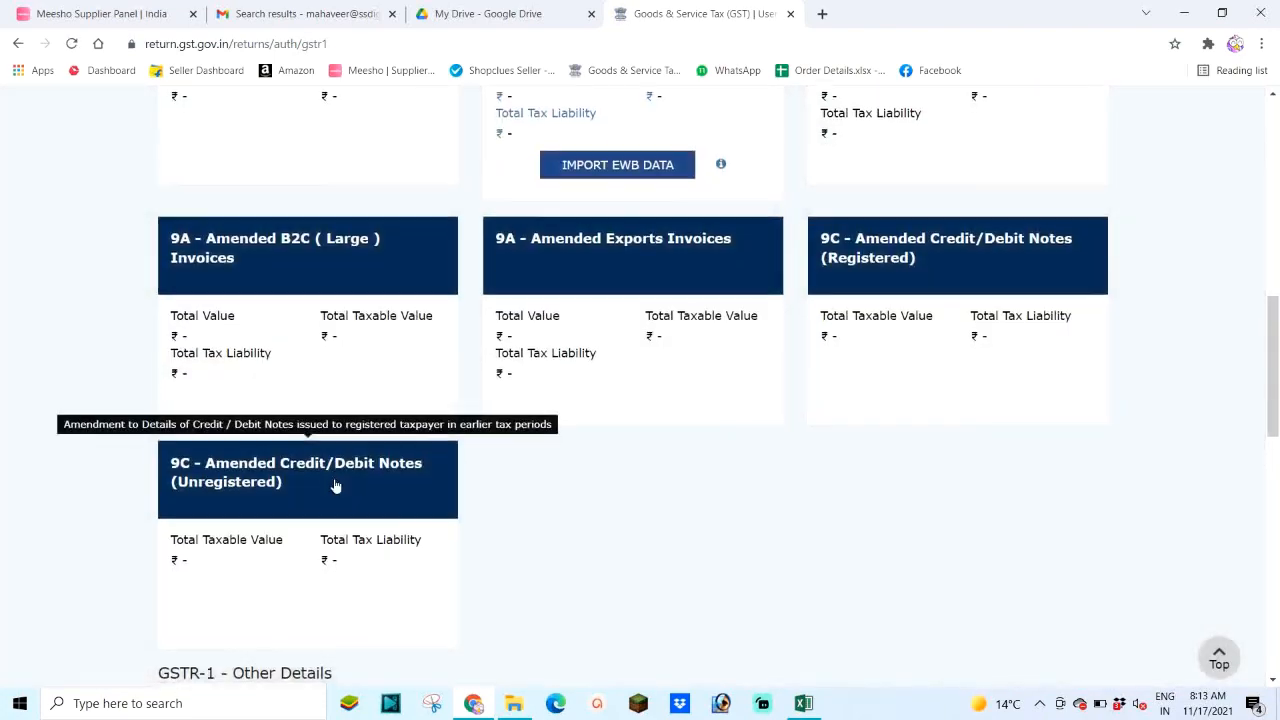
pyautogui.scroll(-3, 335, 485)
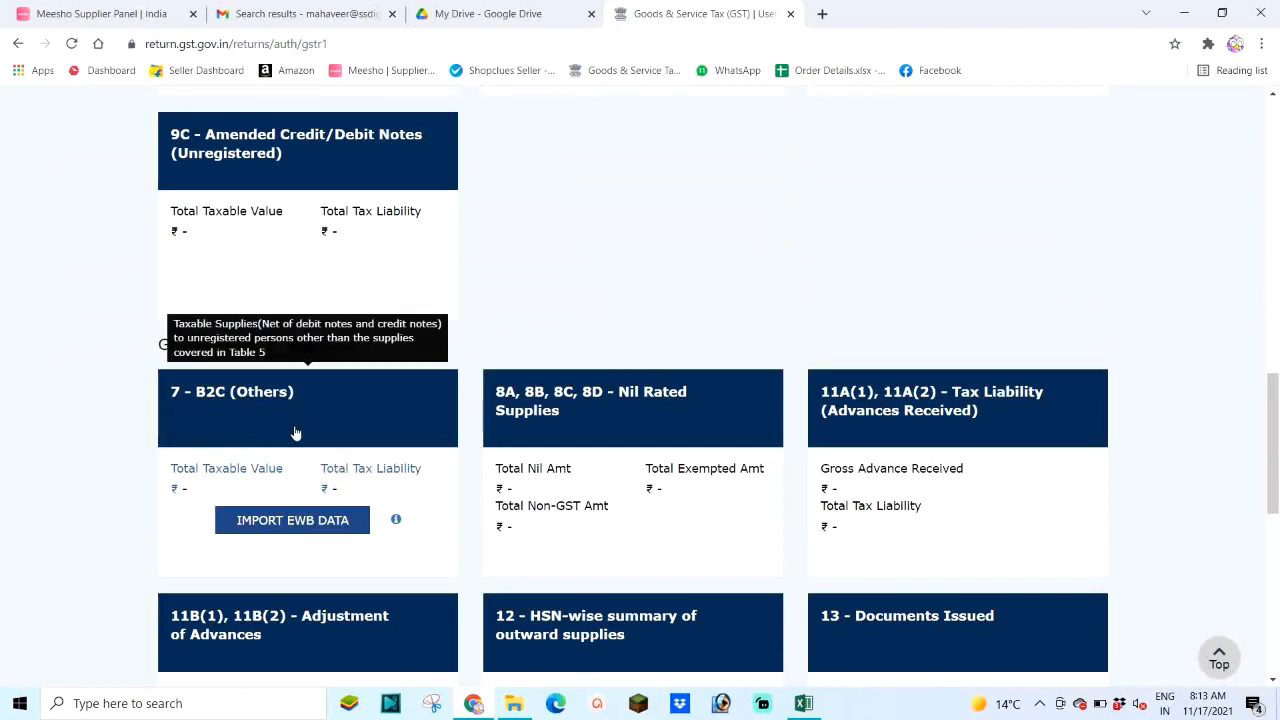
pyautogui.click(262, 402)
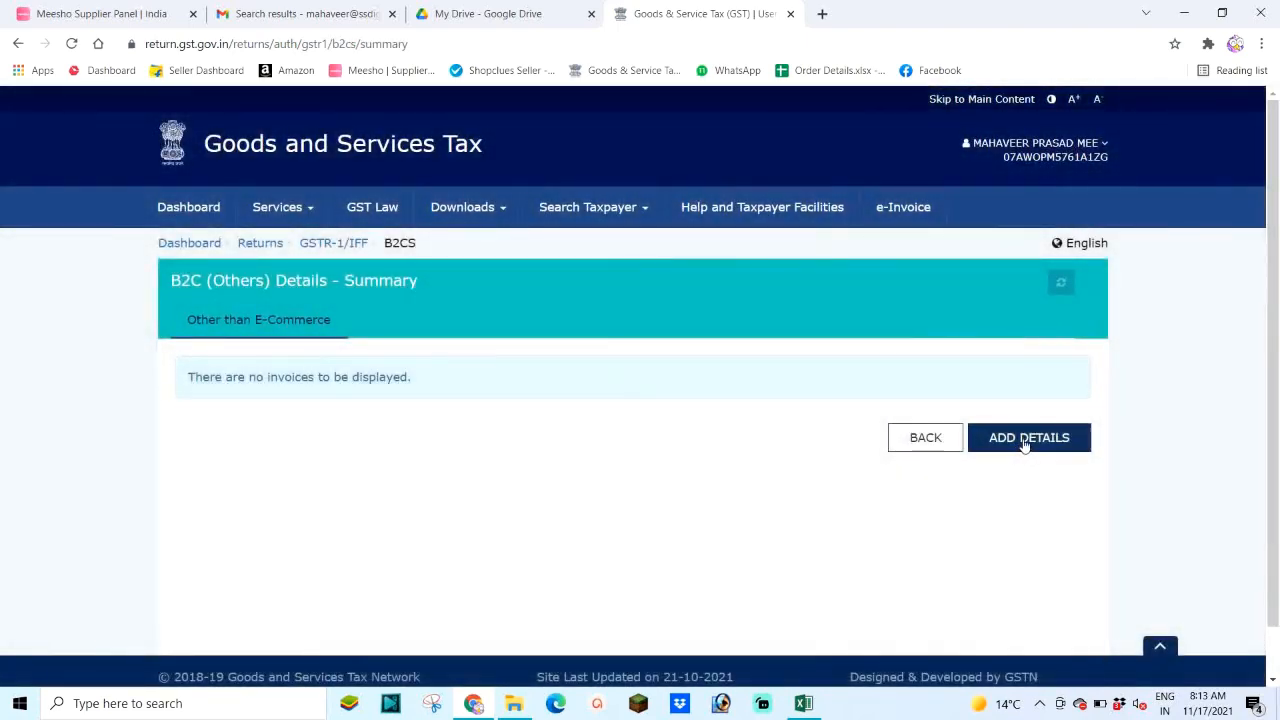
pyautogui.click(1026, 440)
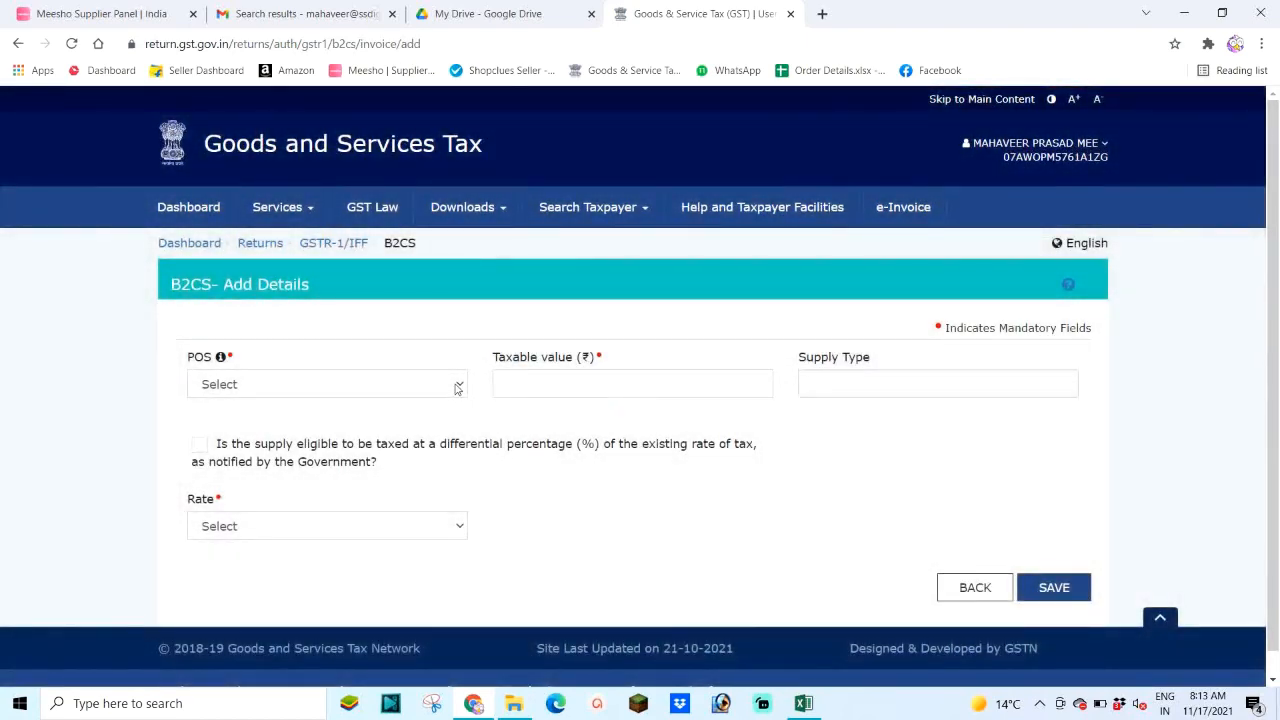
# Step: Check the Excel pivot table, then set the place of supply to 37-Andhra Pradesh
pyautogui.click(457, 388)
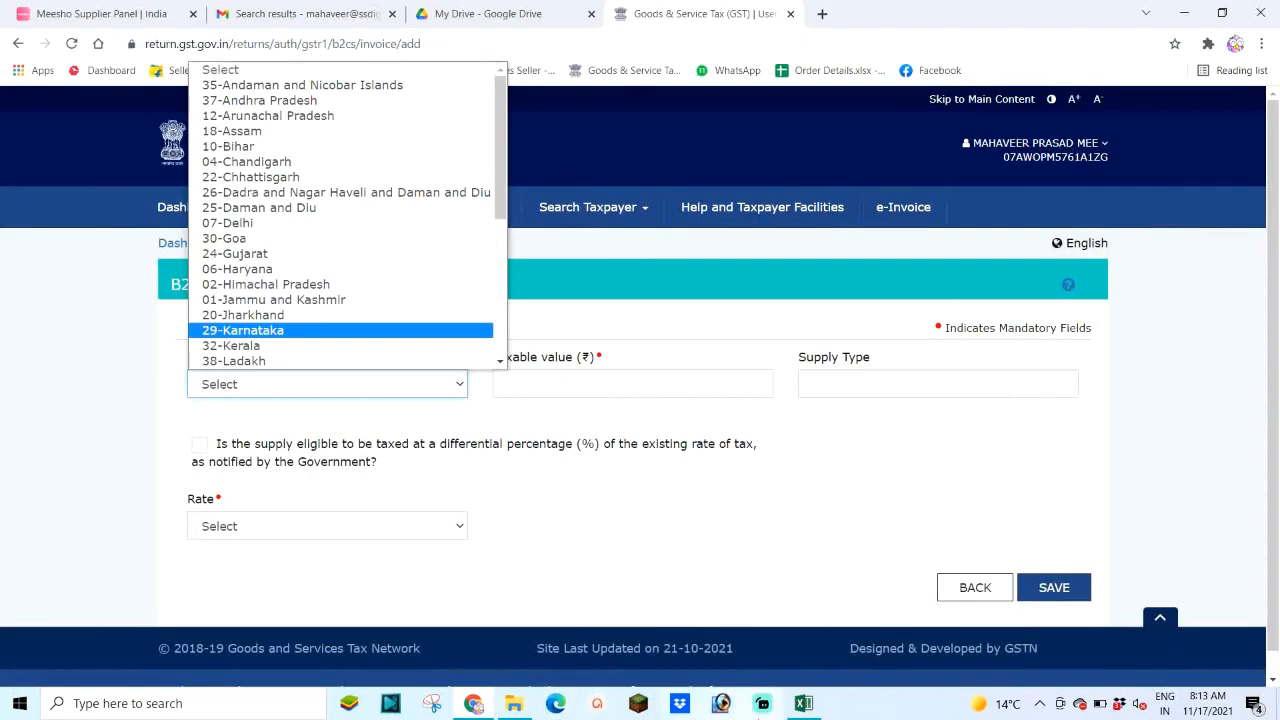
pyautogui.click(803, 703)
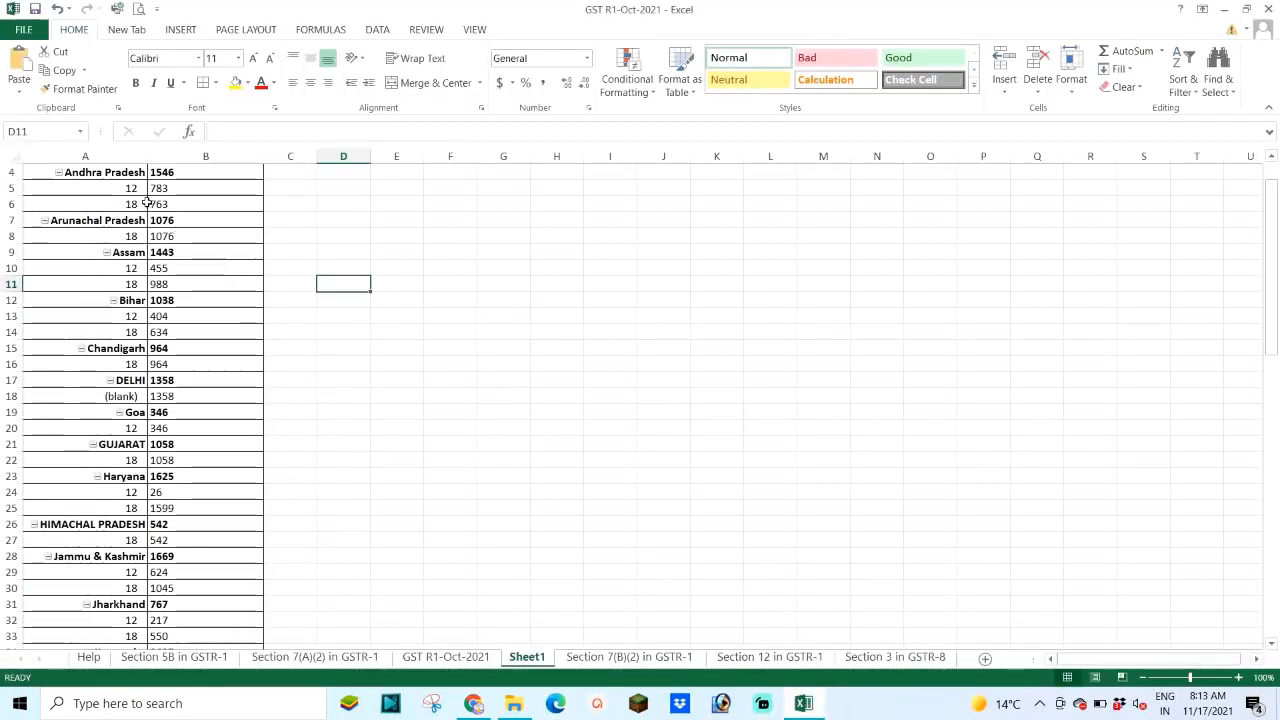
pyautogui.scroll(1, 147, 197)
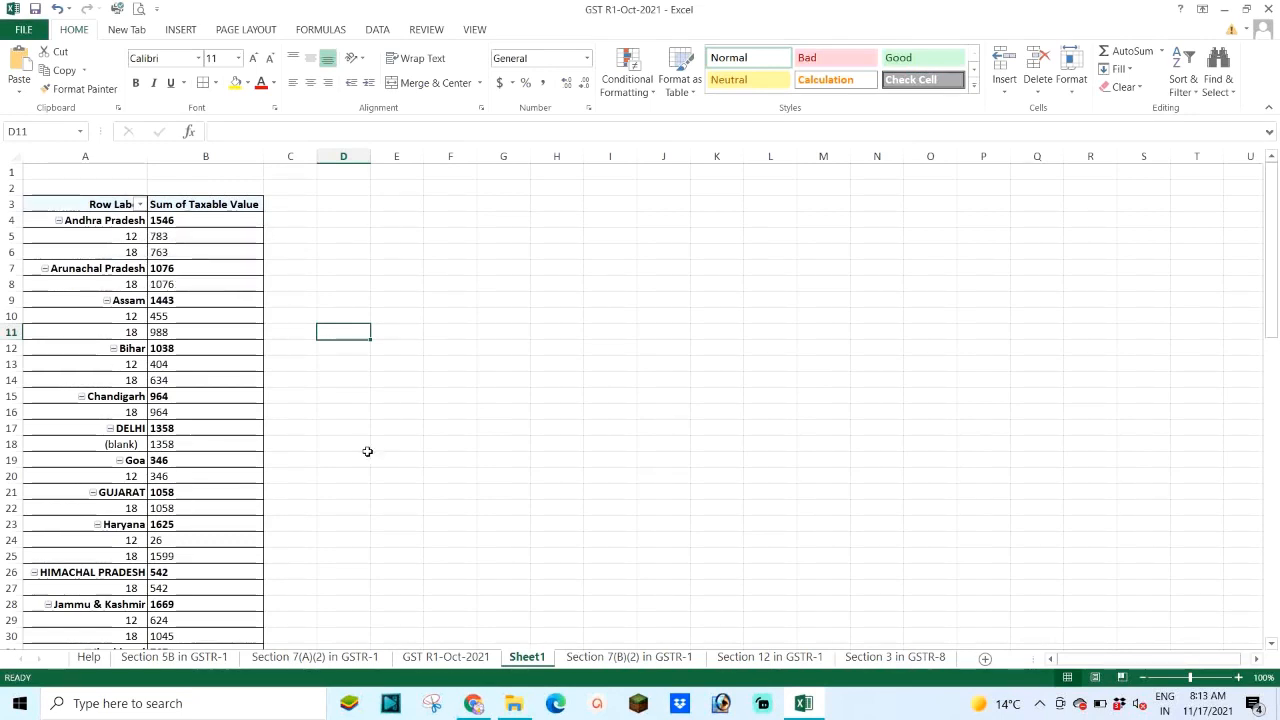
pyautogui.click(463, 705)
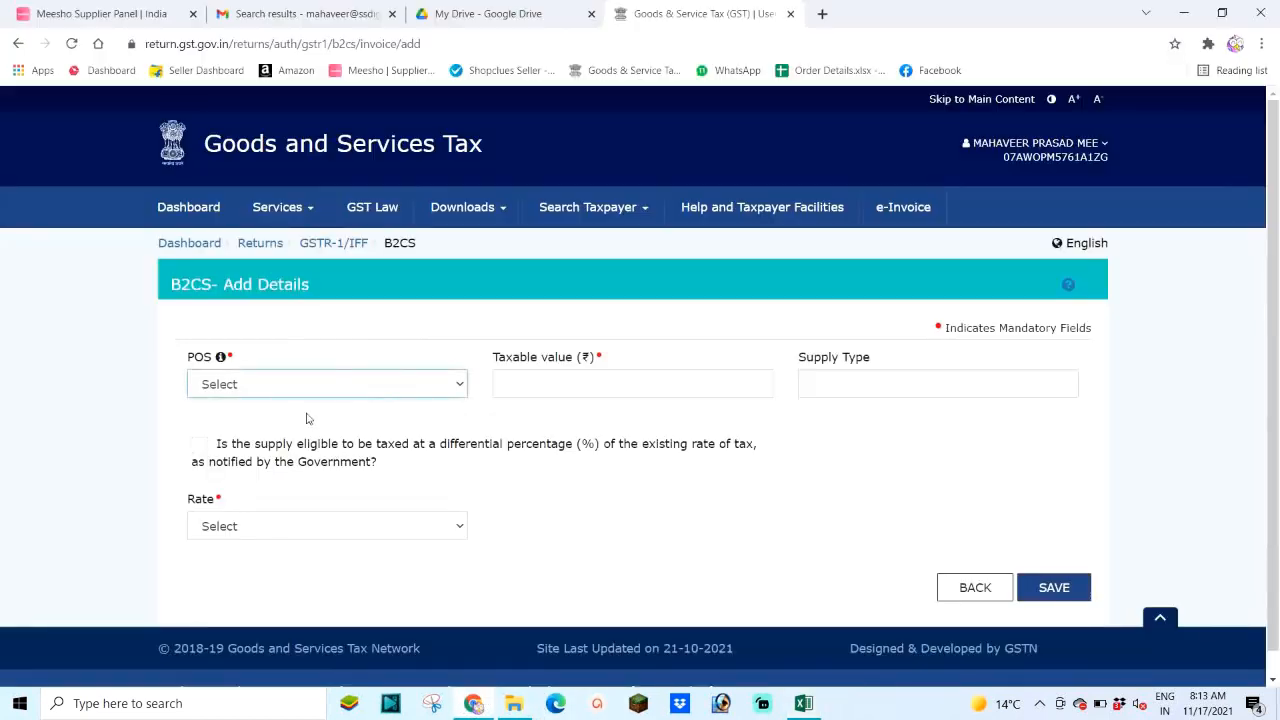
pyautogui.click(323, 386)
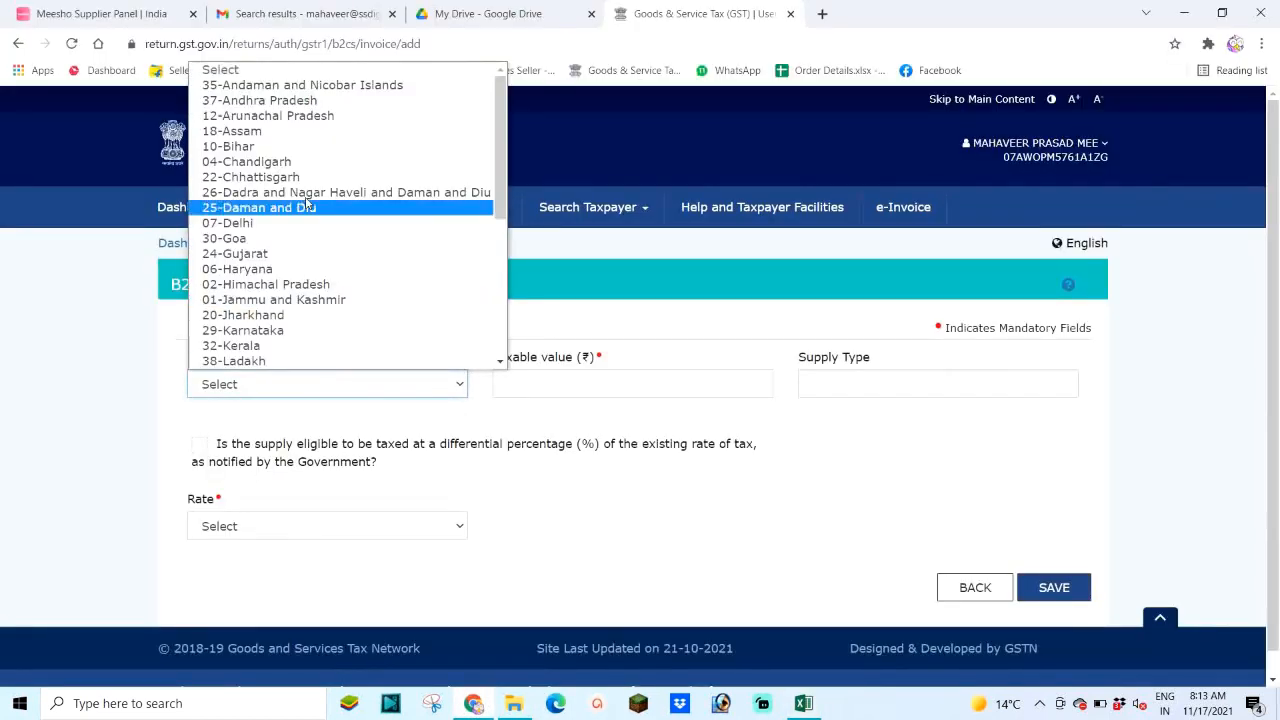
pyautogui.click(264, 101)
# Step: Enter 783 as the taxable value, reading it from the Excel pivot table
pyautogui.click(617, 382)
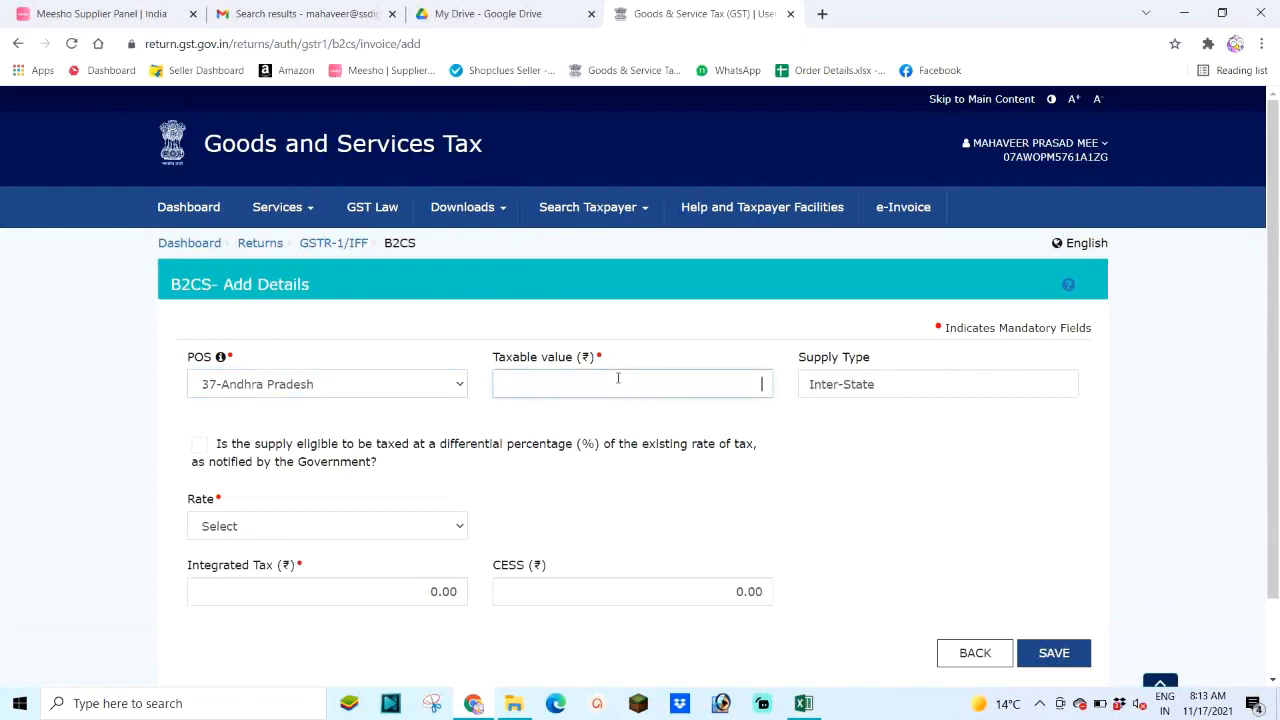
pyautogui.hotkey('alt', 'Tab')
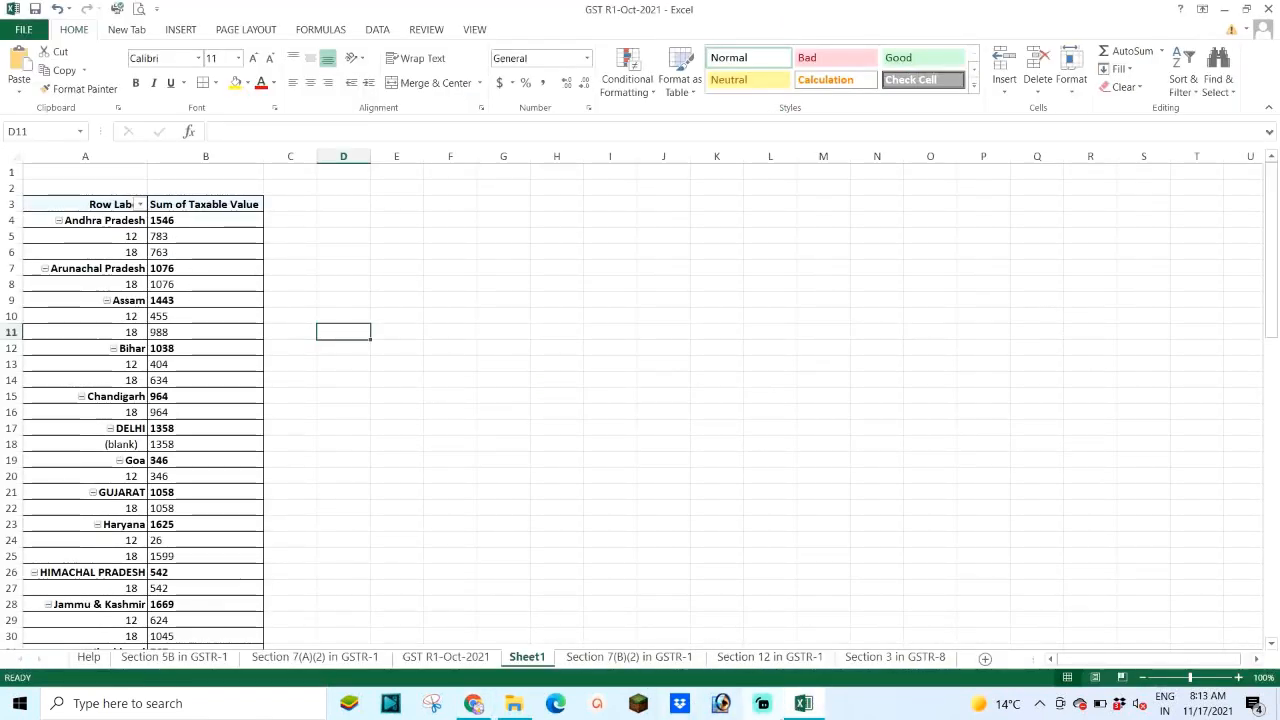
pyautogui.click(492, 706)
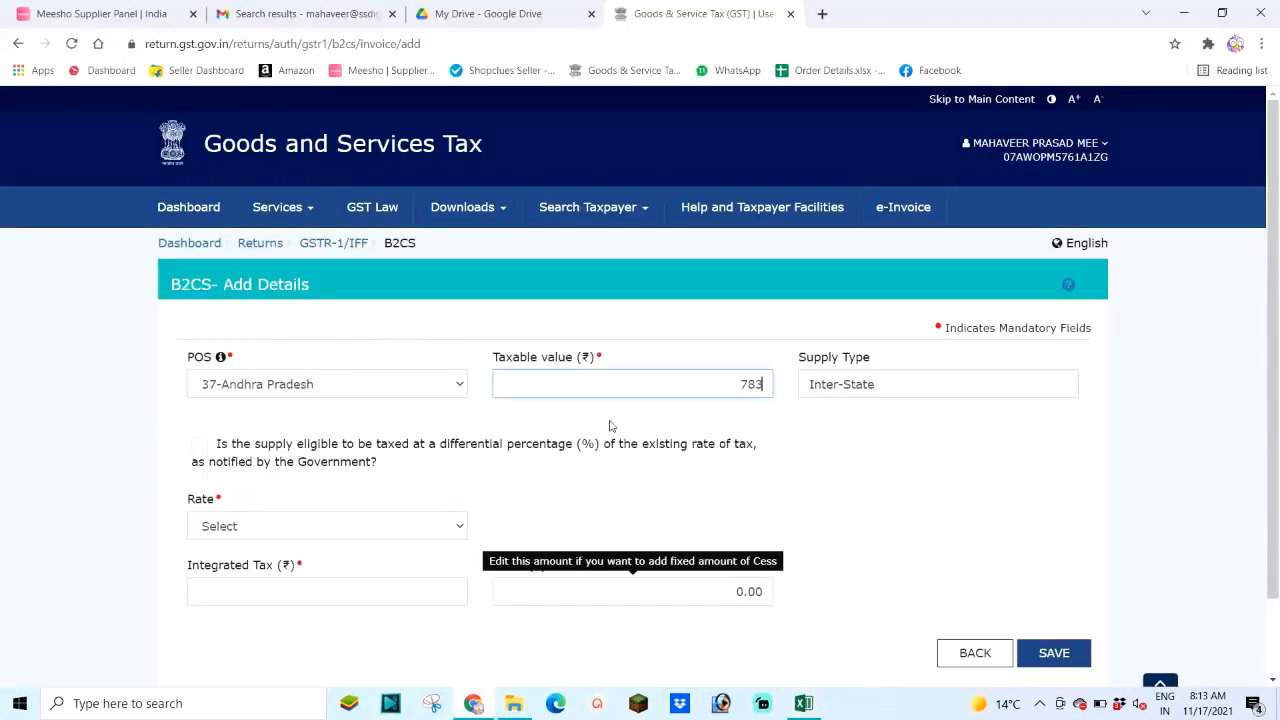
pyautogui.click(803, 704)
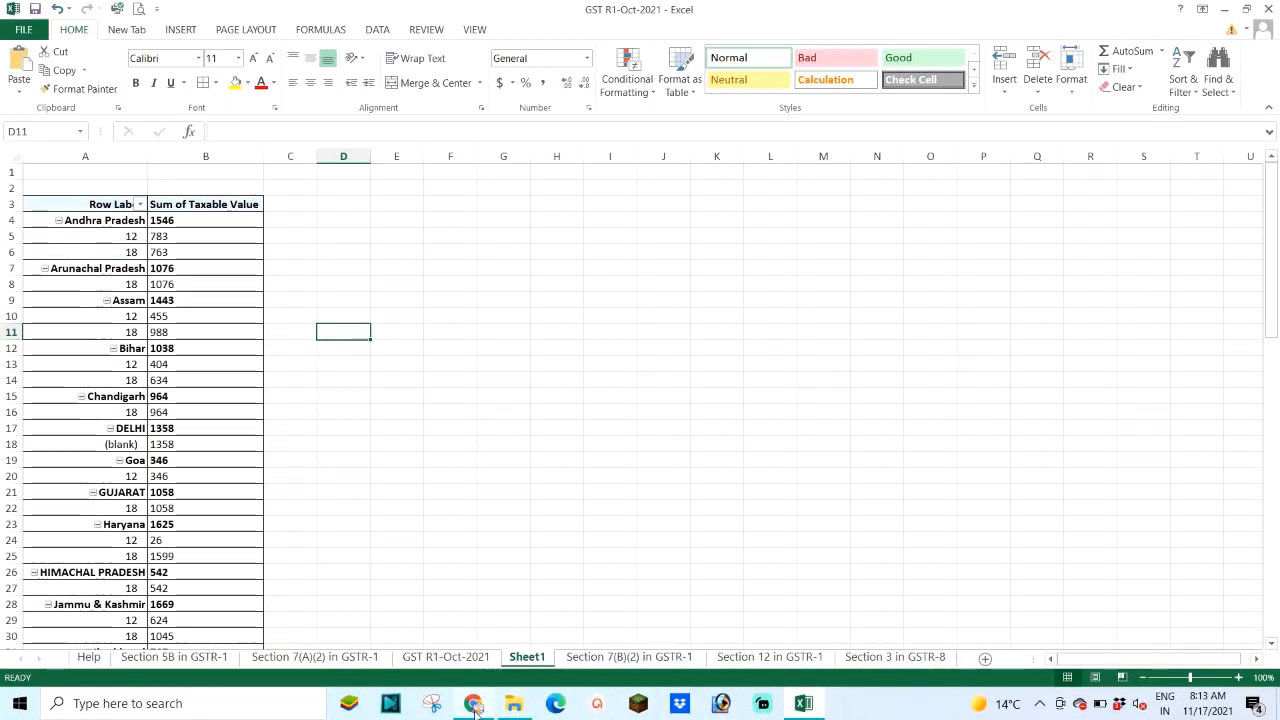
pyautogui.hotkey('alt', 'Tab')
# Step: Pick rate 12 and check the integrated tax of 93.96
pyautogui.click(295, 531)
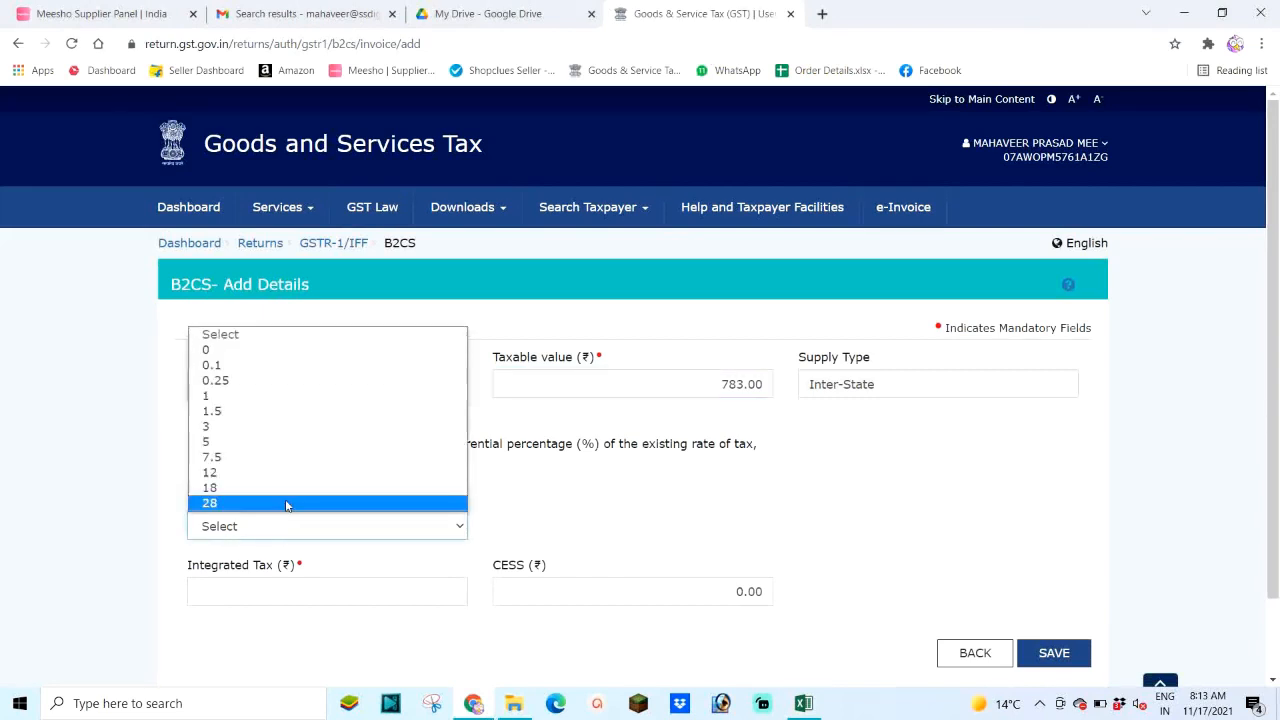
pyautogui.click(258, 474)
pyautogui.doubleClick(430, 591)
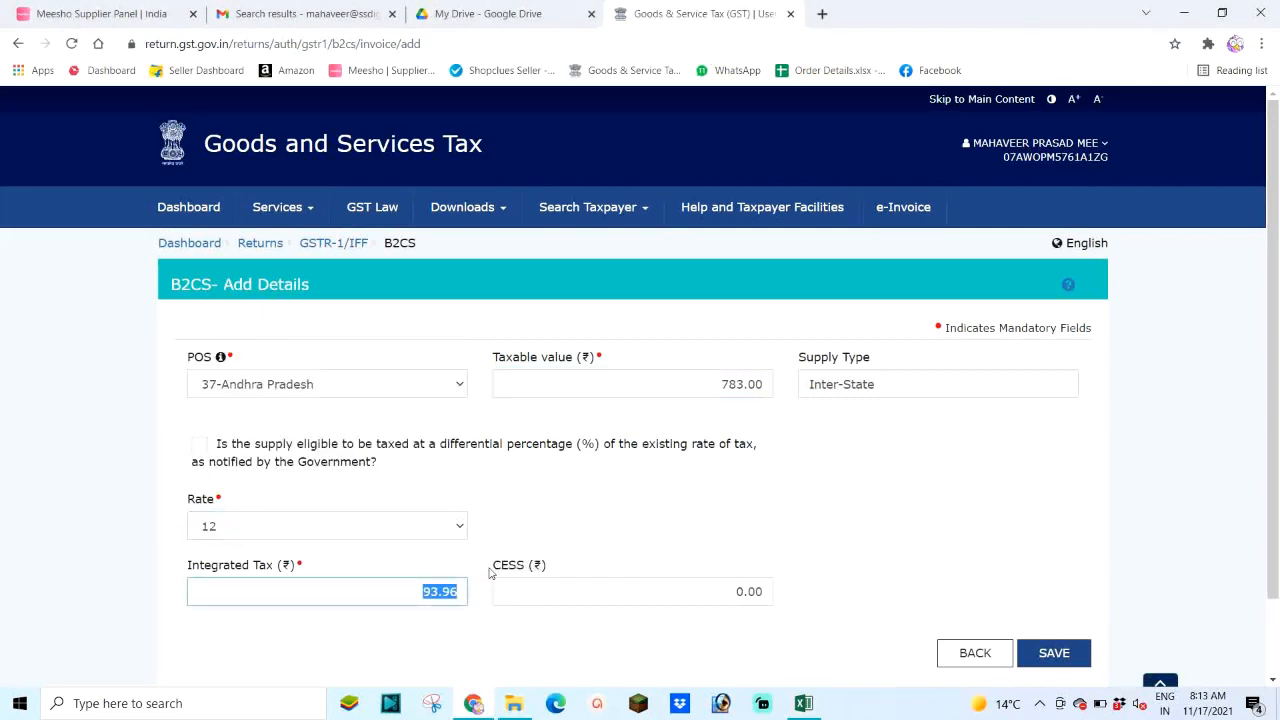
pyautogui.scroll(-1, 1000, 571)
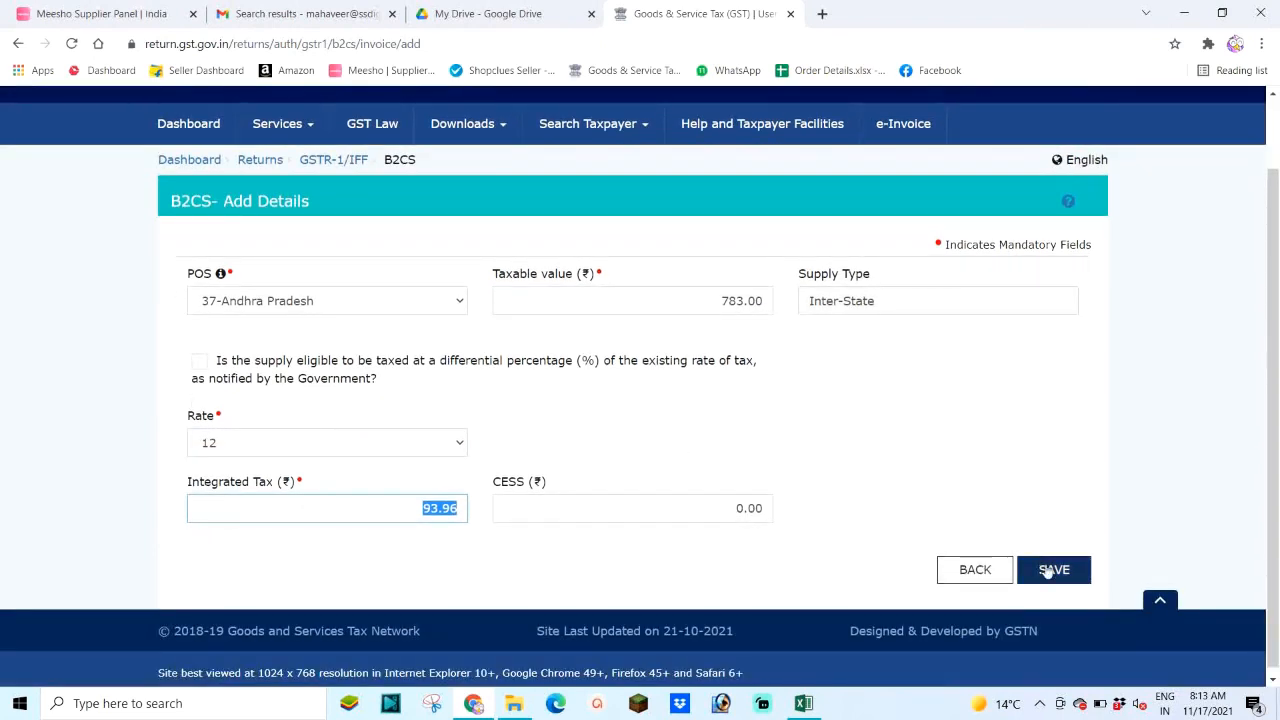